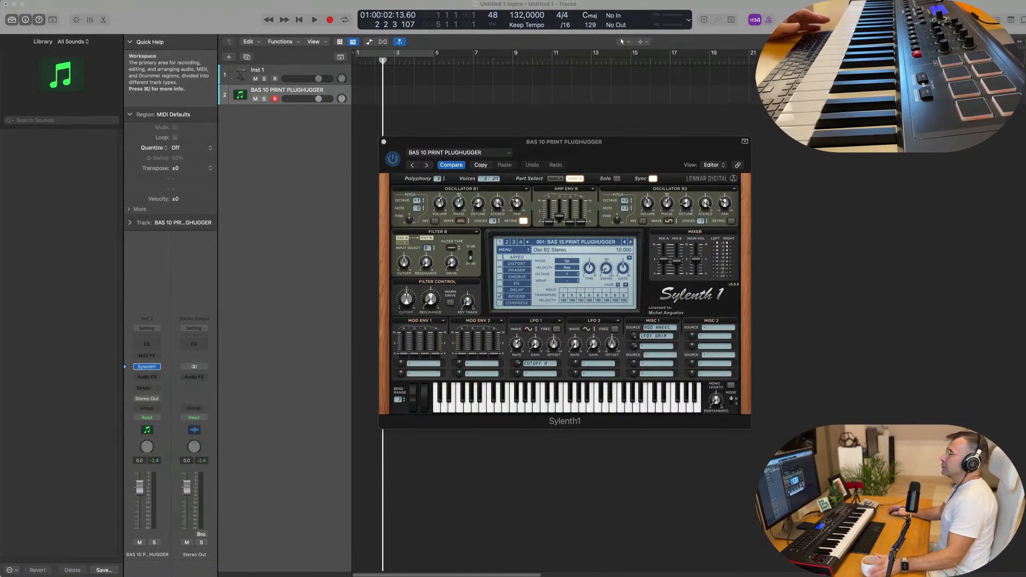
Duplicate the Sylenth1 bass track and load an empty Drum Machine Designer kit on the copy.
drag(540, 140, 653, 104)
click(302, 83)
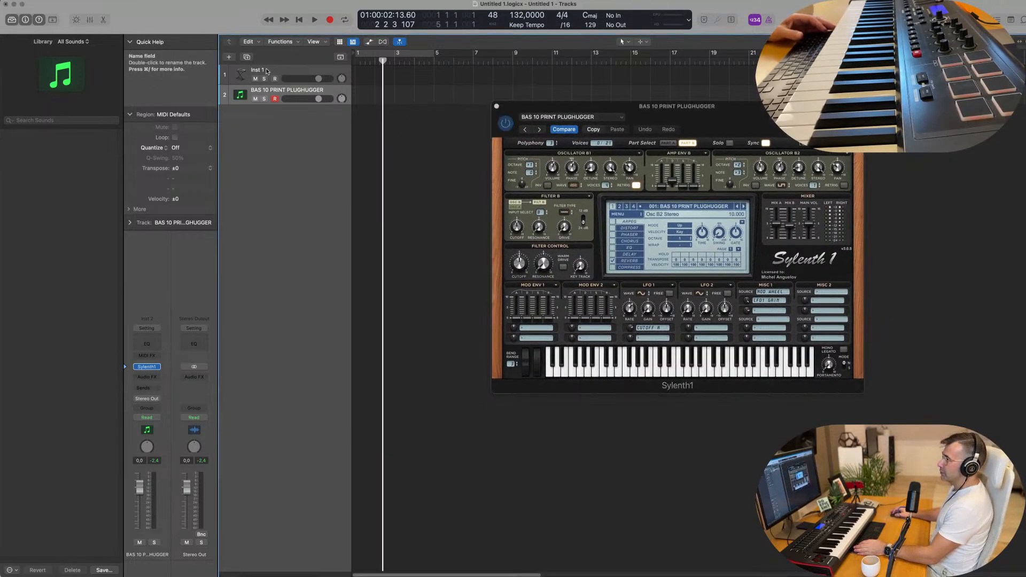
click(246, 57)
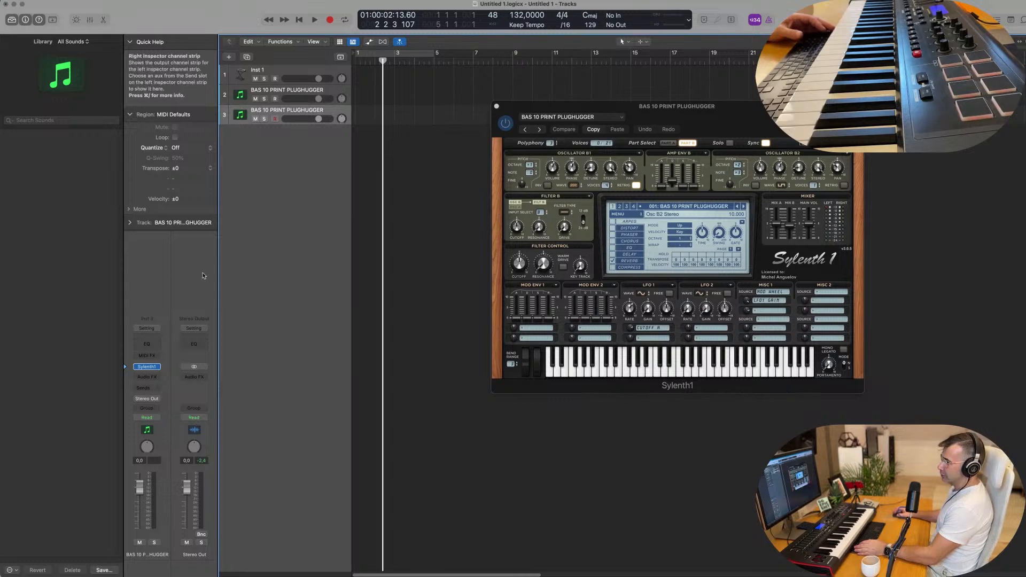
click(157, 367)
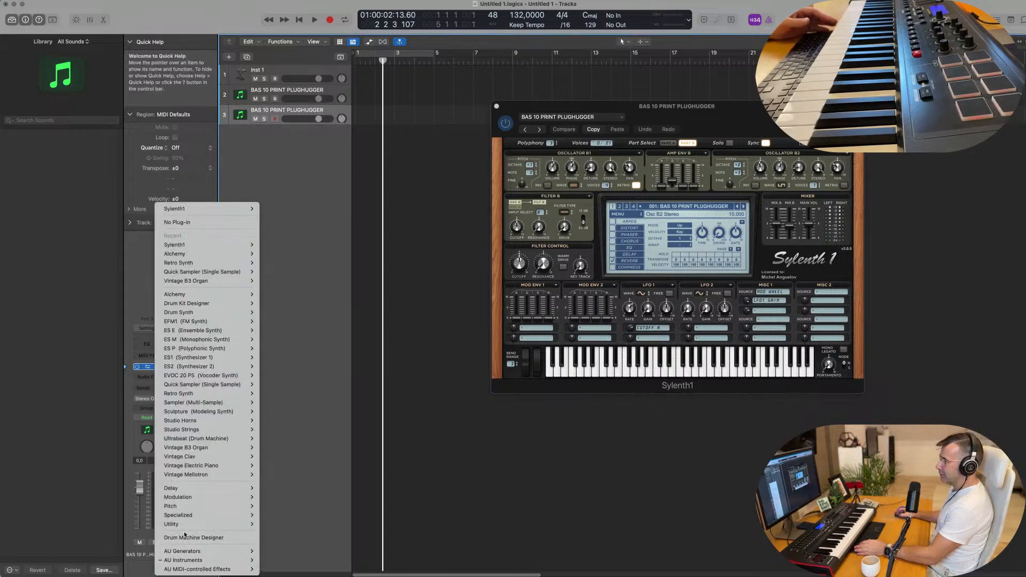
click(224, 537)
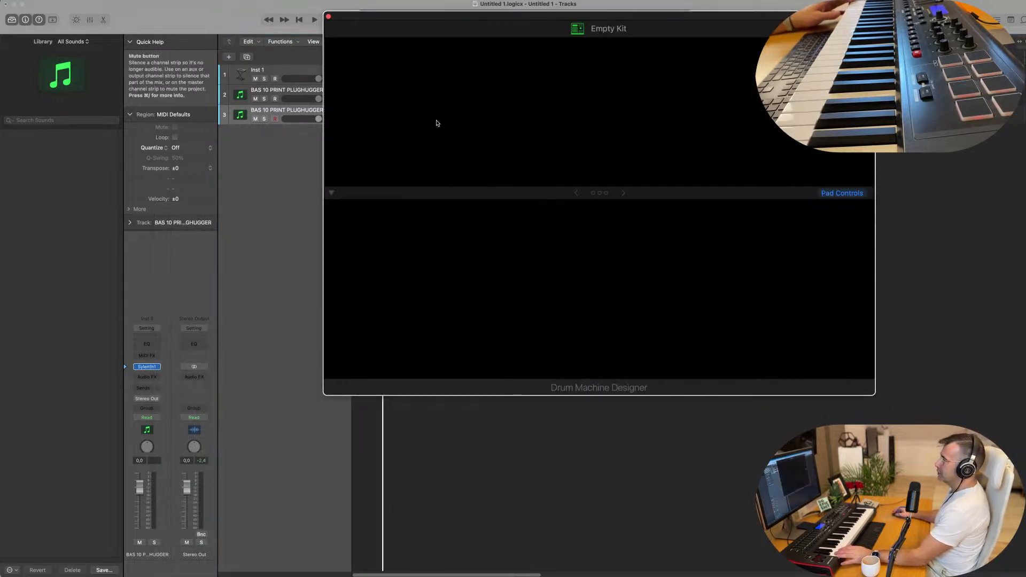
Load the Big Room kit patch from the Library onto the Empty Kit track.
click(286, 89)
click(286, 110)
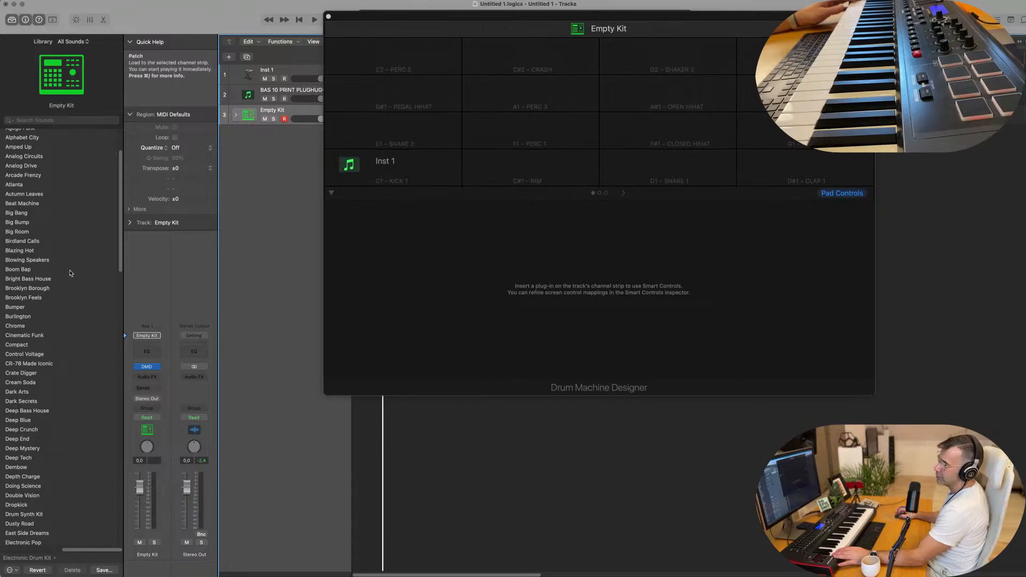
click(21, 233)
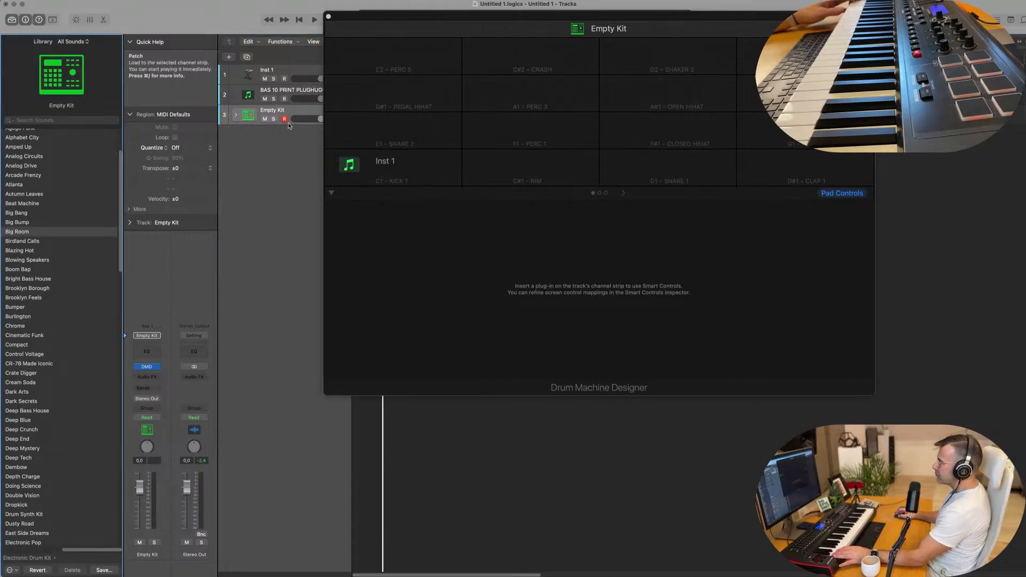
drag(511, 18, 611, 189)
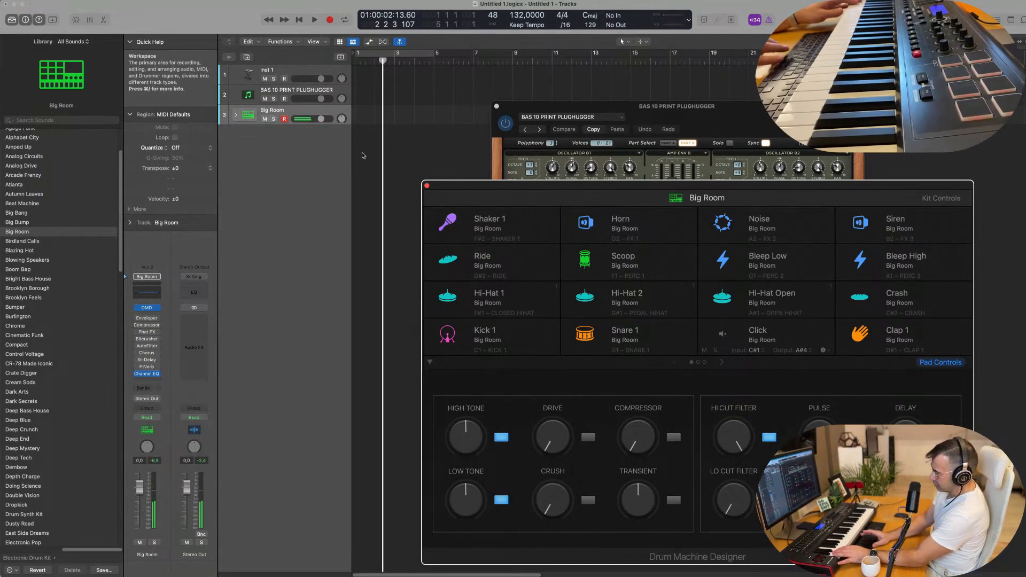
Record a short kick pattern and move the recorded region to start at bar 1.
key(r)
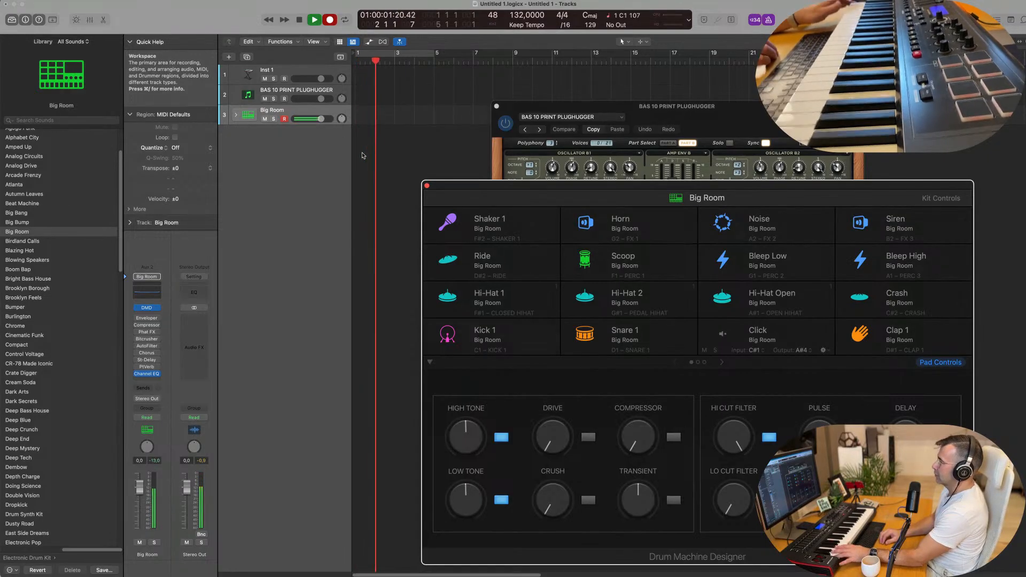
key(space)
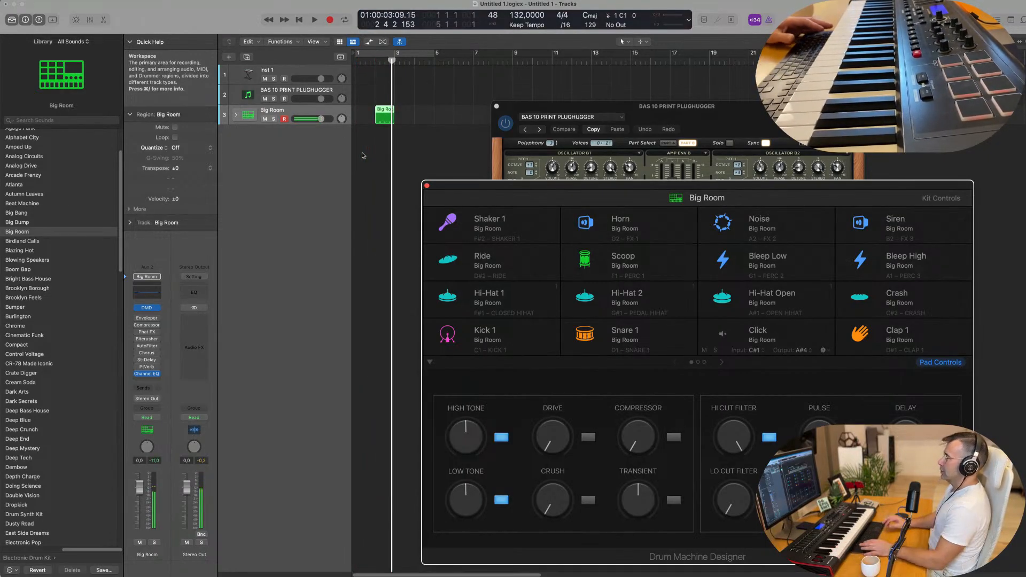
drag(381, 110, 363, 111)
double_click(362, 110)
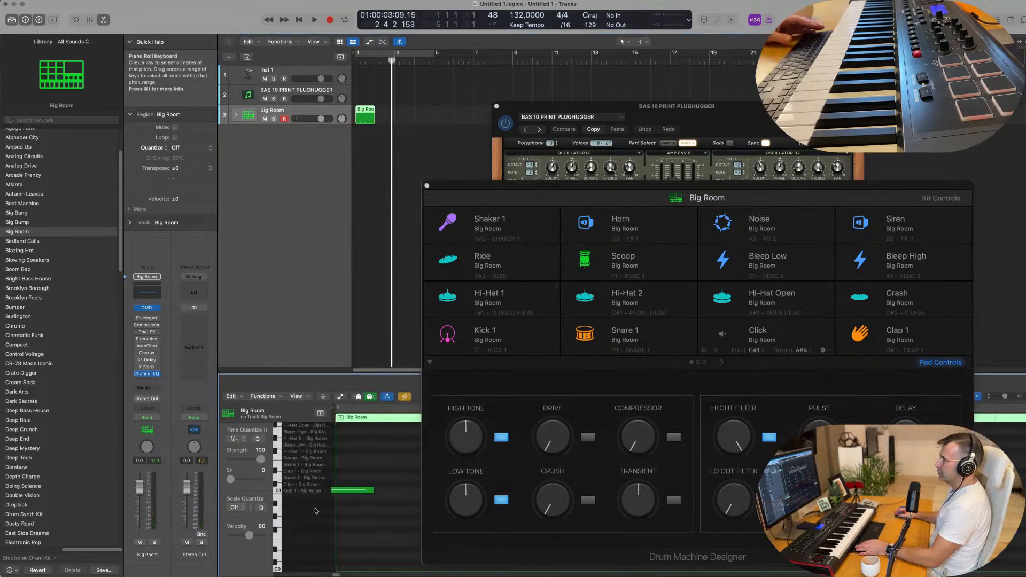
Close the drum kit window and repeat the Big Room region into four regions.
drag(500, 187, 557, 168)
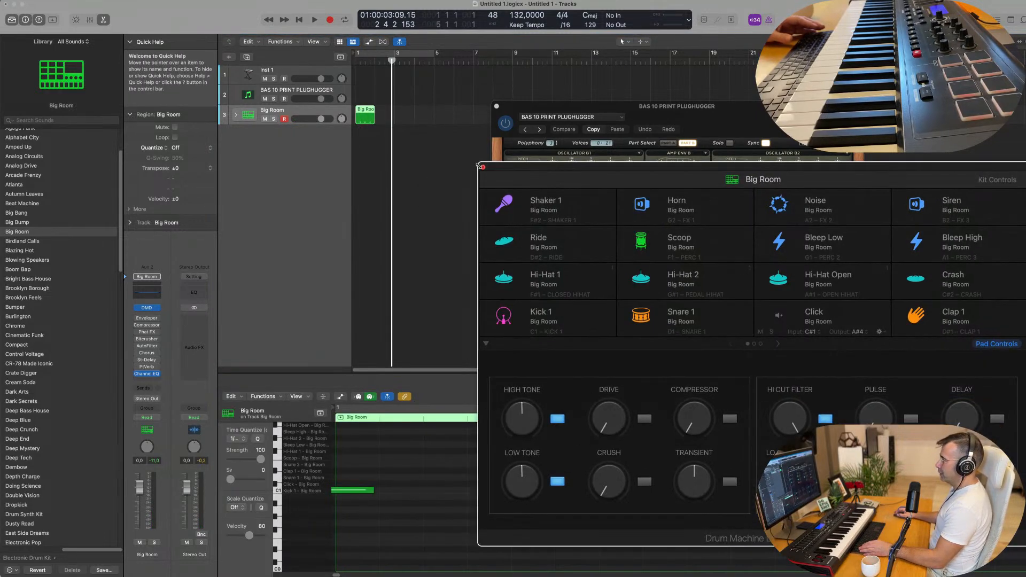
click(483, 168)
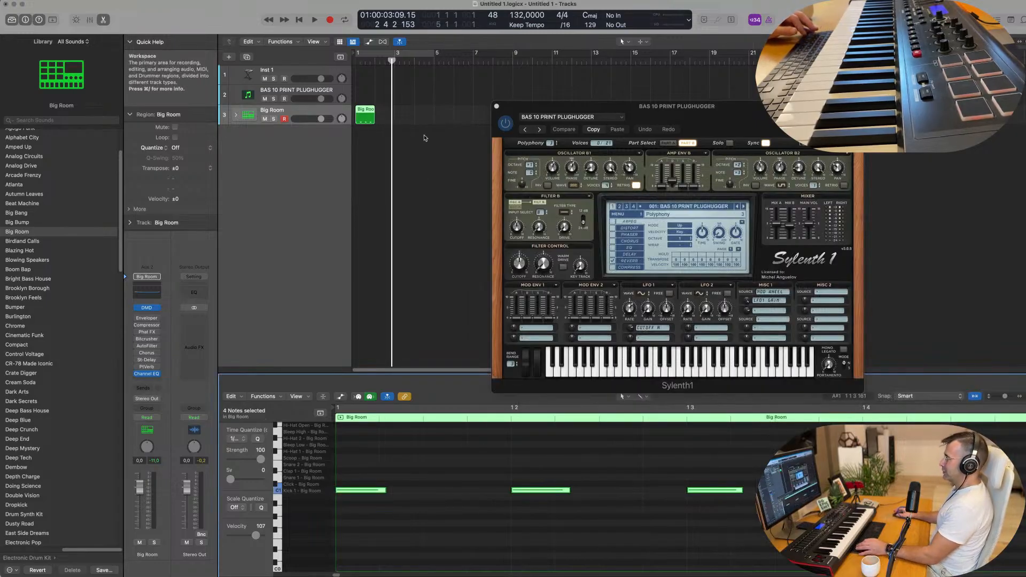
scroll(413, 125, down, 1)
click(362, 113)
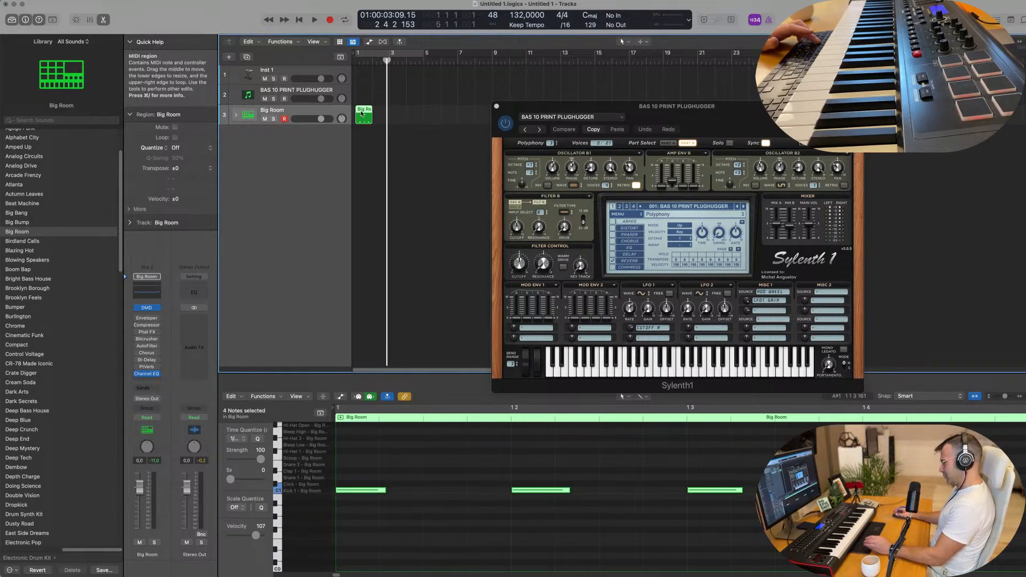
key(super+r)
key(super+r)
key(super+r)
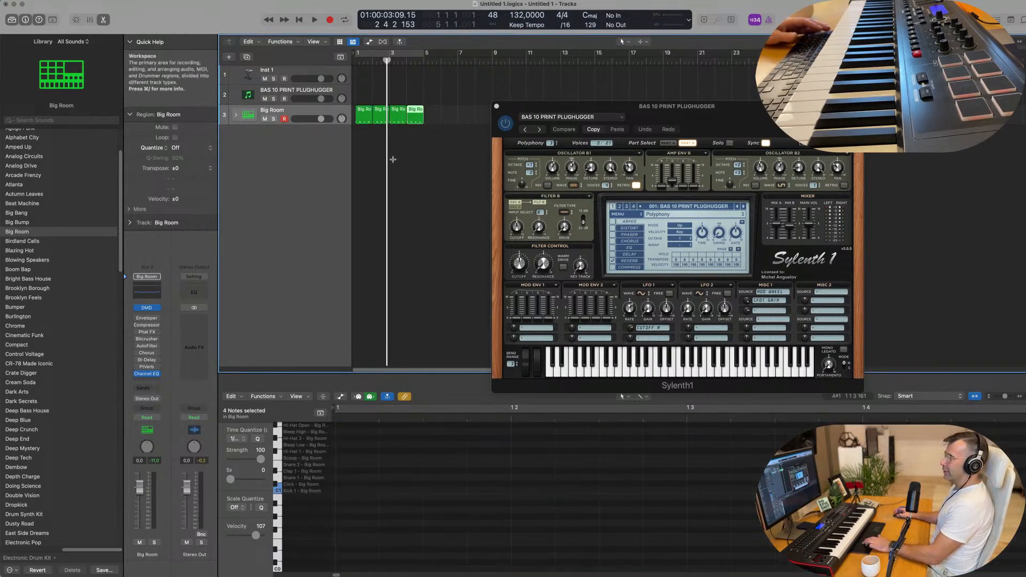
click(410, 157)
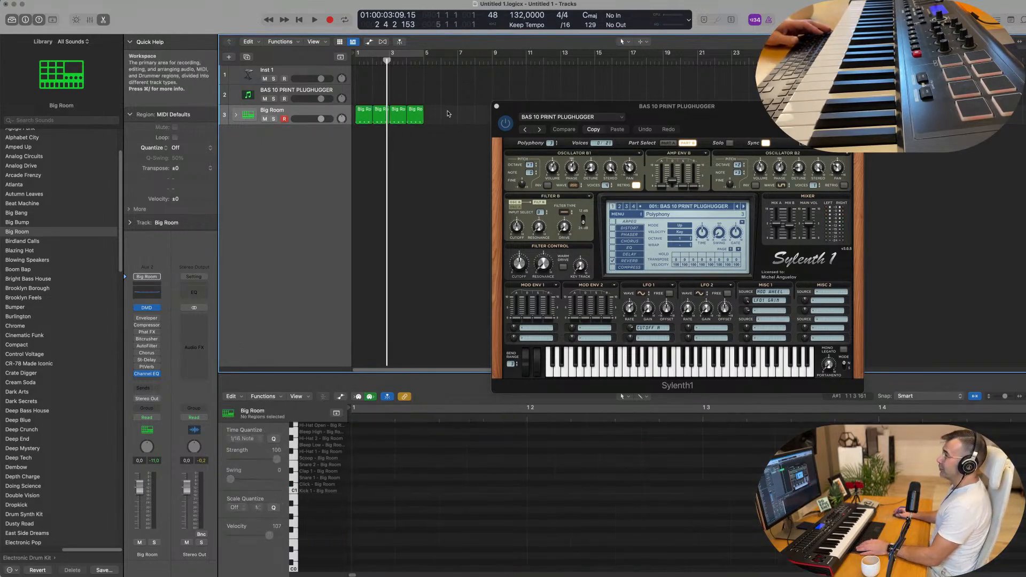
Expand the Big Room drum stack and move the four regions onto the Kick 1 sub-track.
click(235, 116)
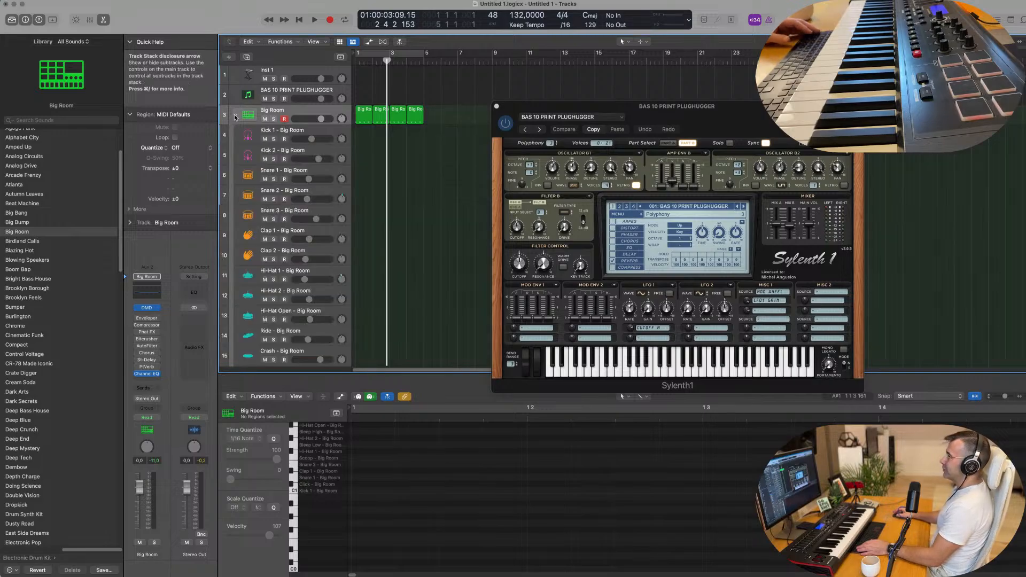
click(362, 118)
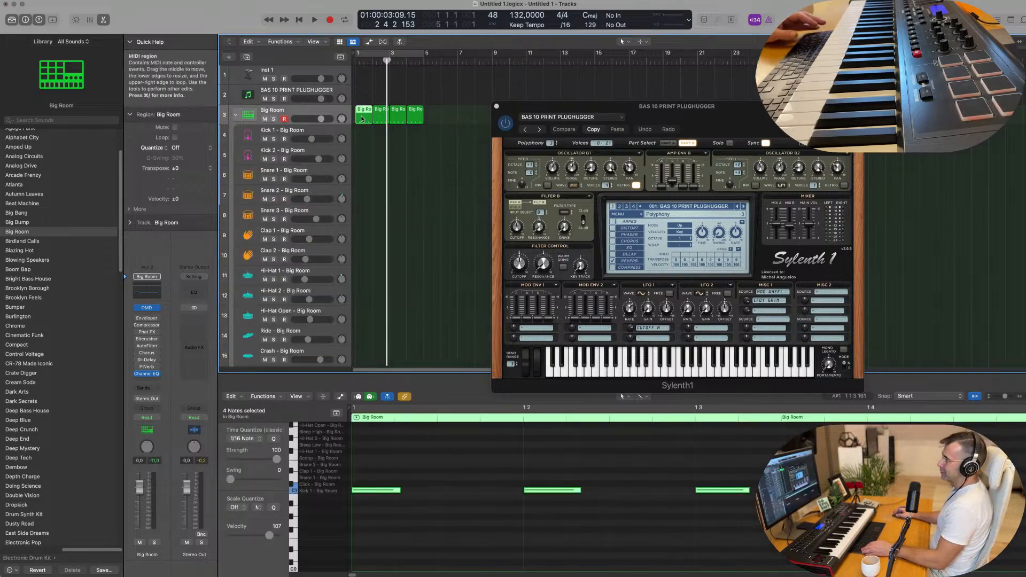
drag(361, 119, 362, 138)
drag(434, 125, 378, 133)
key(space)
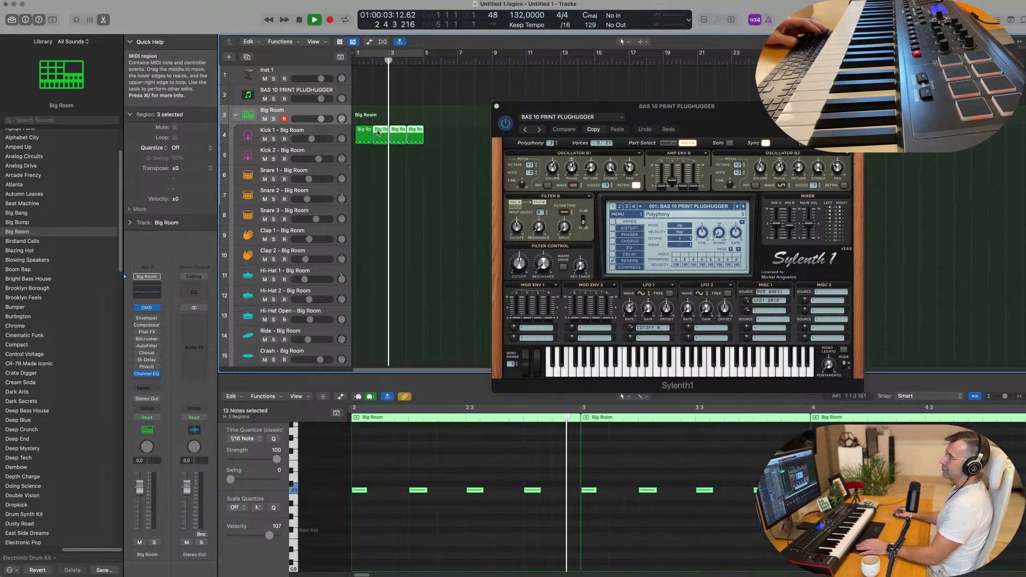
Lower the kick notes by about six semitones and loop bars 1–5 to audition them.
click(392, 471)
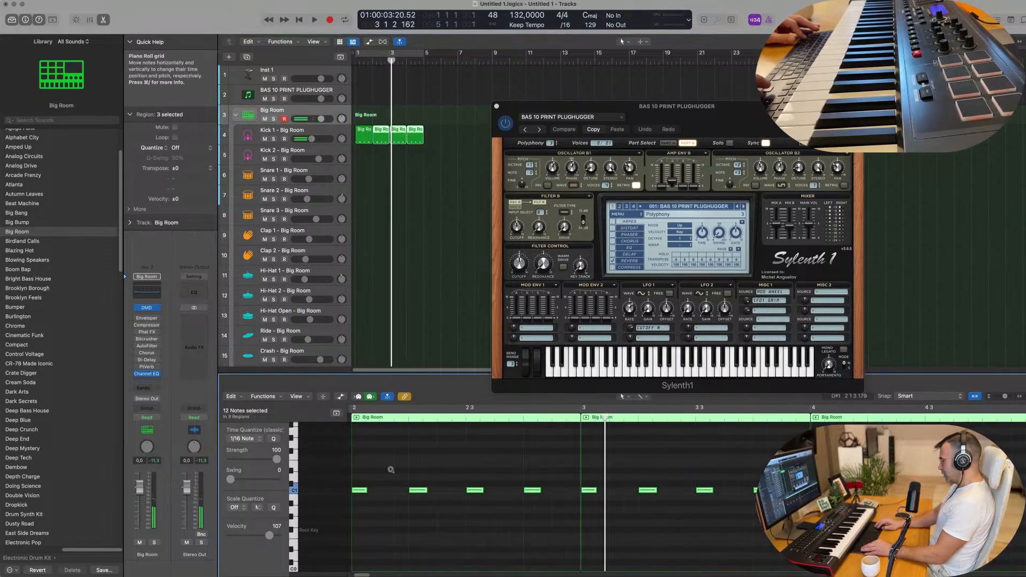
key(alt+Down)
key(alt+Down)
key(alt+Down)
key(alt+Down)
key(alt+Down)
key(alt+Down)
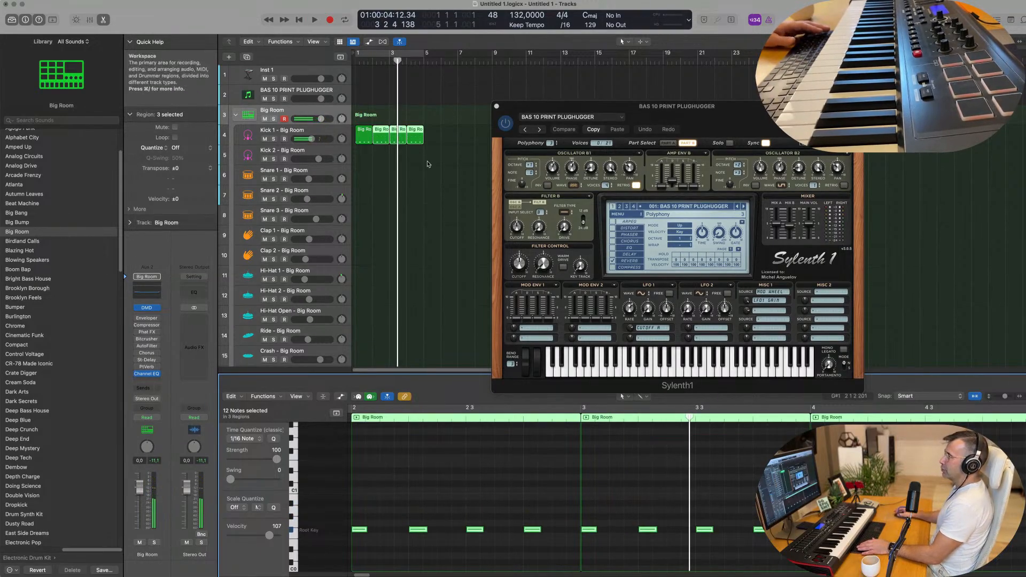
click(378, 53)
key(space)
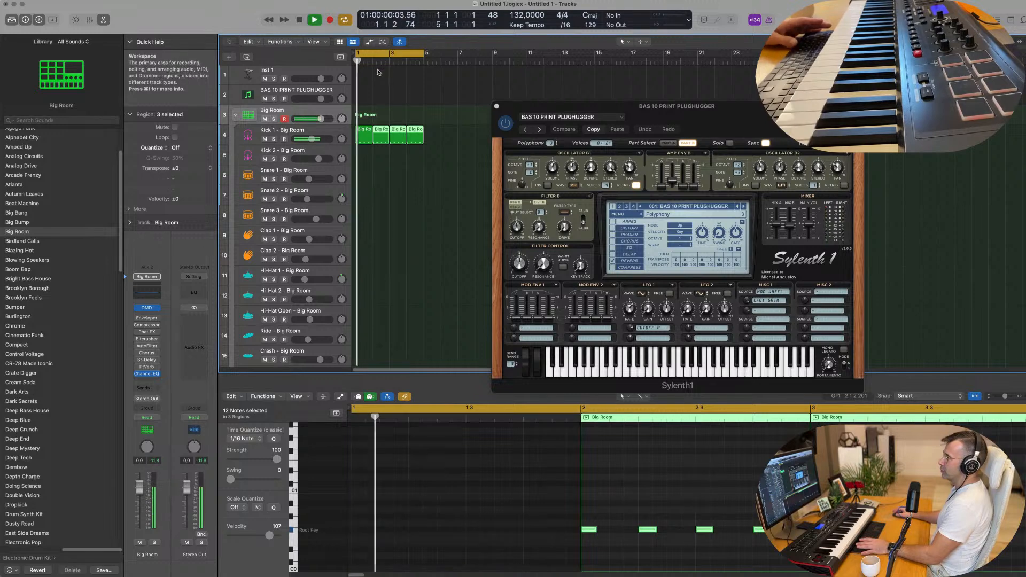
key(space)
Delete the first Kick 1 region, then undo the deletion and restart playback.
click(367, 140)
key(Delete)
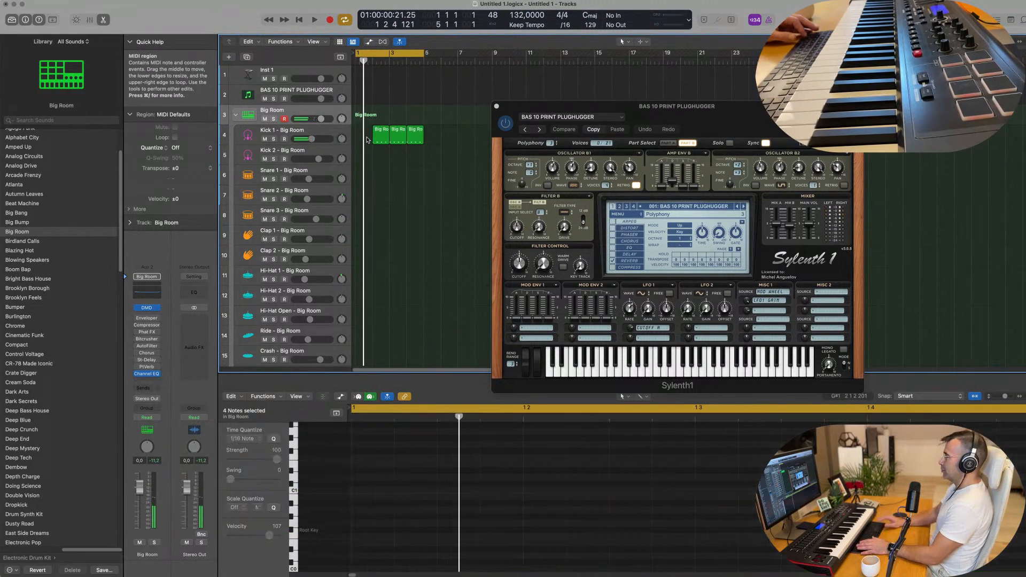
click(379, 139)
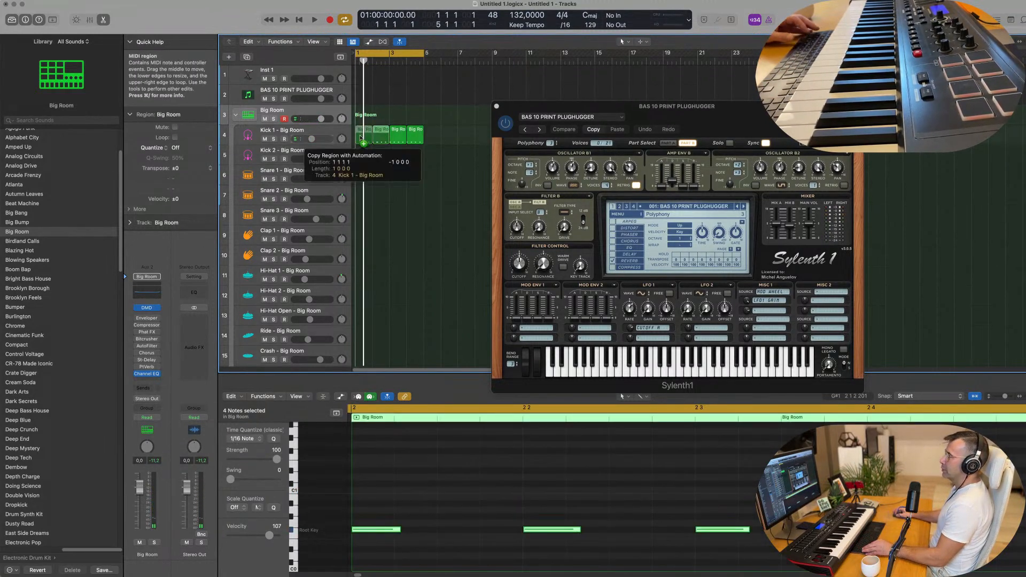
key(super+z)
key(space)
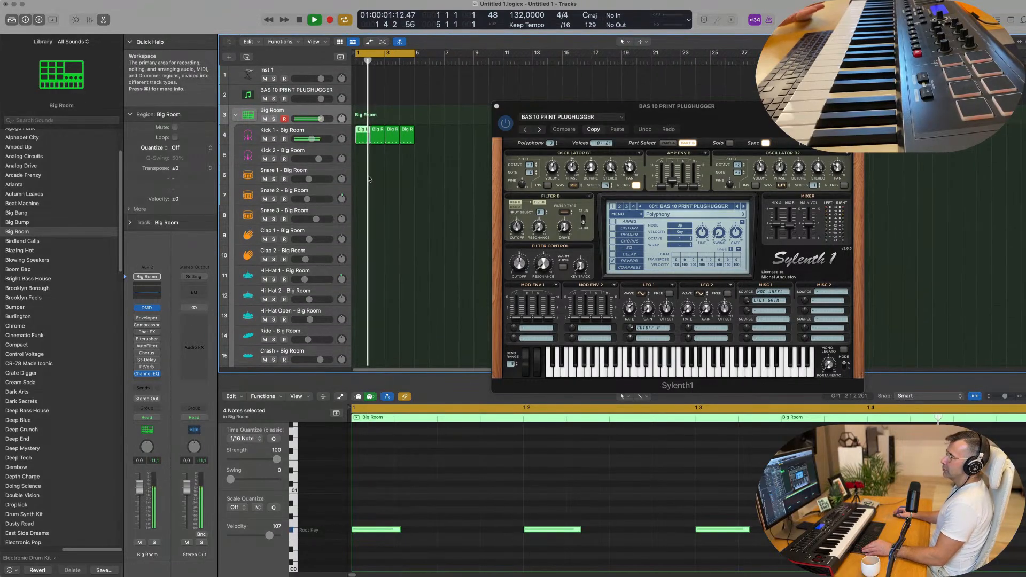
Make the Kick 1 track taller and select its first region.
click(327, 133)
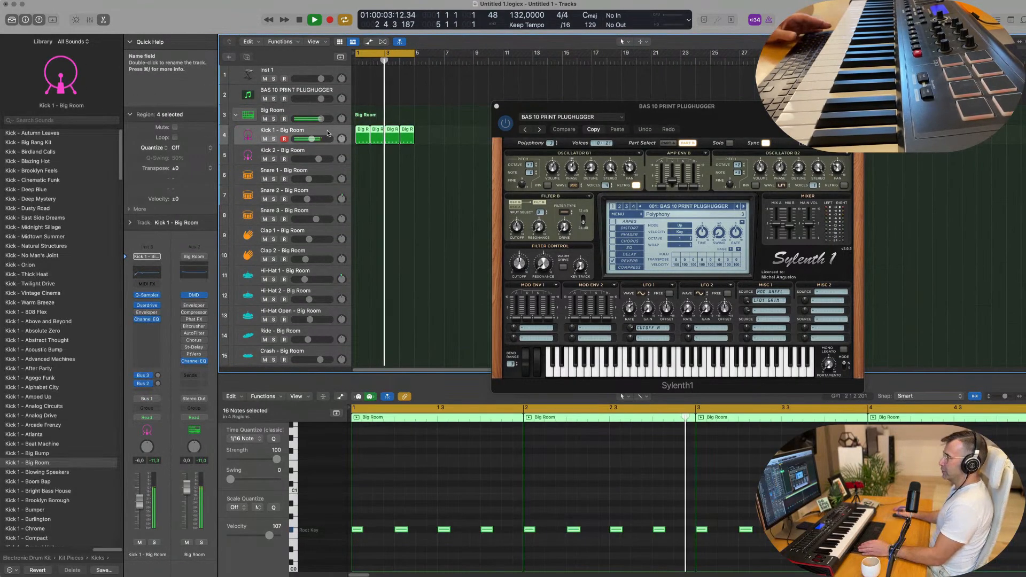
drag(327, 143, 327, 150)
key(space)
scroll(393, 194, down, 2)
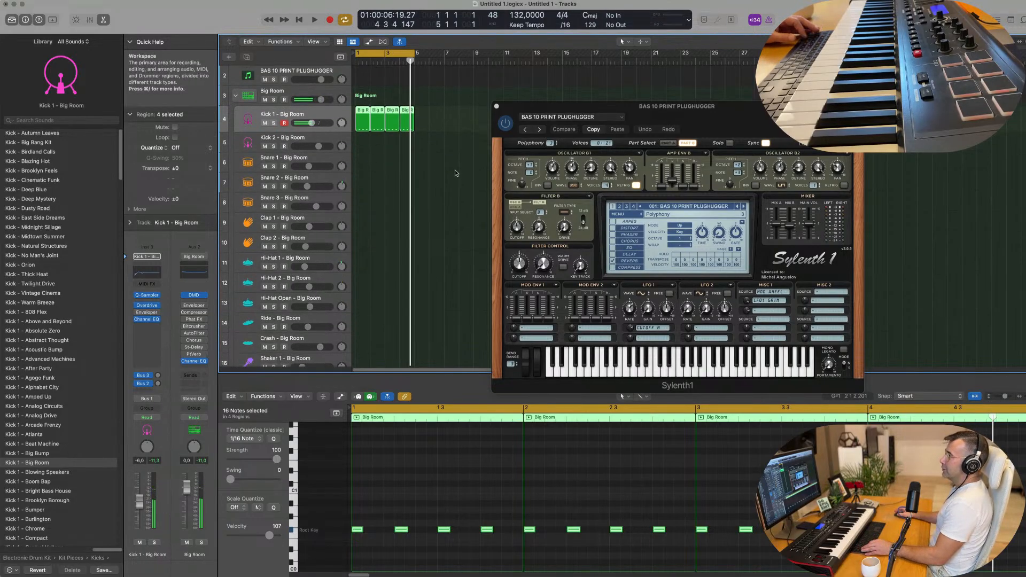
click(363, 114)
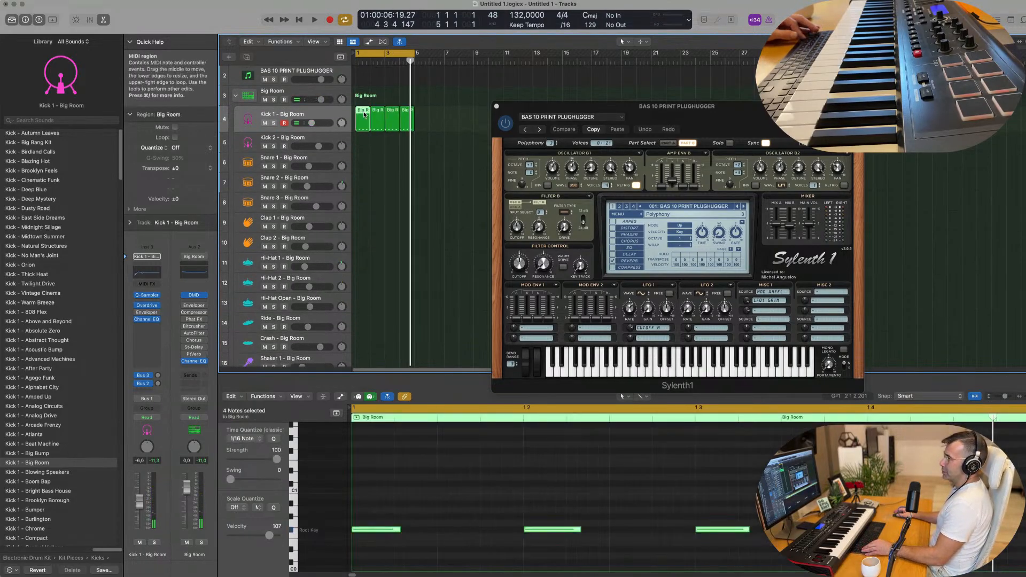
Copy the first kick region onto Hi-Hat 1, shift its notes later and raise them an octave.
drag(363, 114, 368, 260)
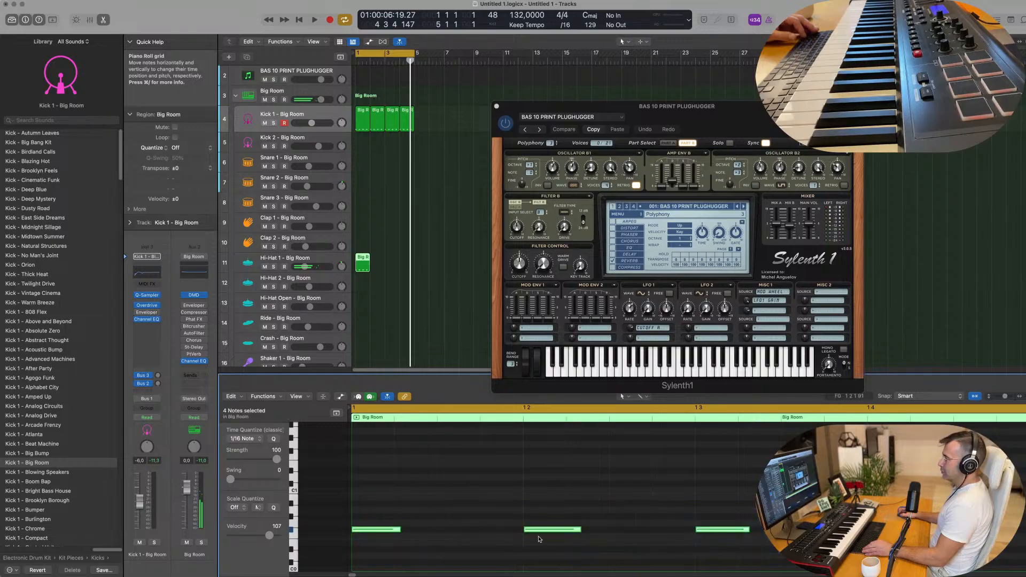
drag(401, 531, 473, 534)
key(alt+shift+Up)
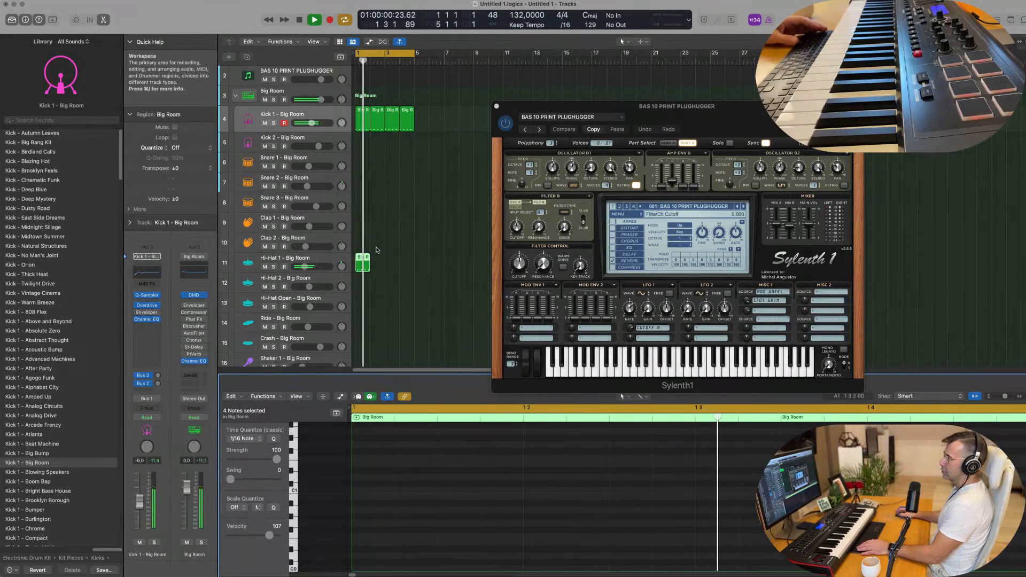
Repeat the Hi-Hat 1 region through bar 4 and audition it with the kick.
key(super+r)
key(super+r)
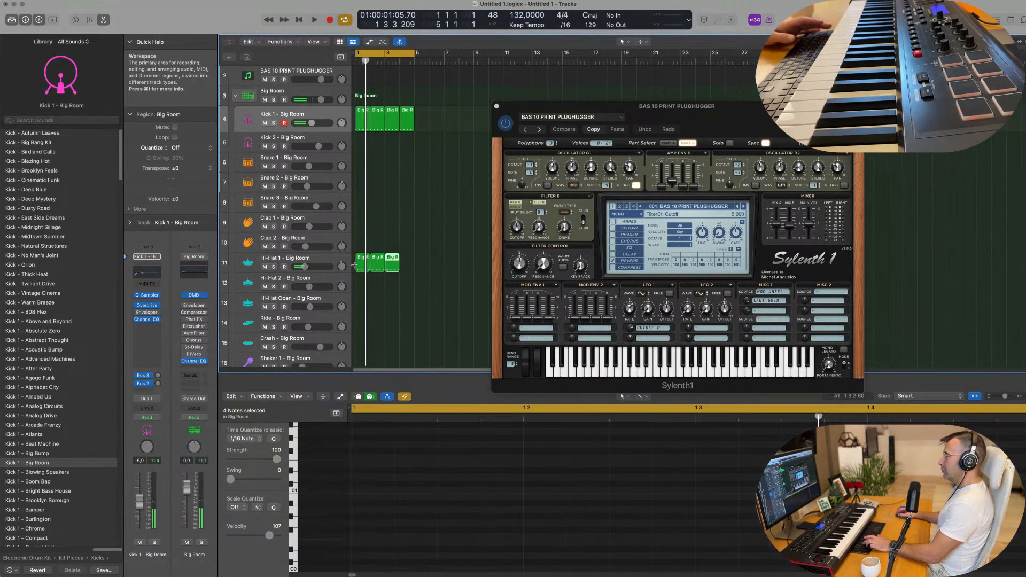
key(space)
drag(689, 109, 780, 83)
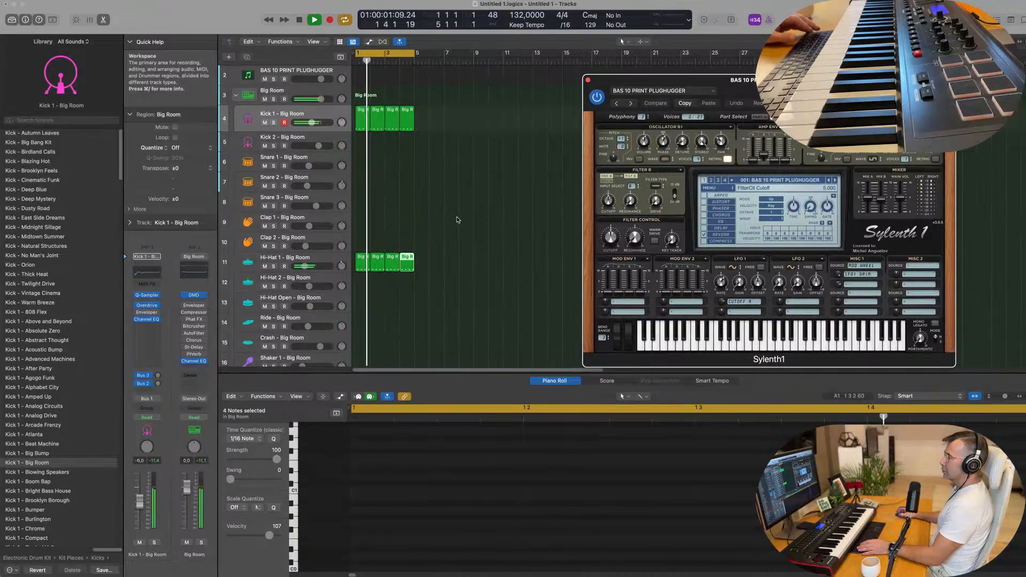
scroll(457, 219, down, 4)
scroll(406, 176, up, 4)
key(space)
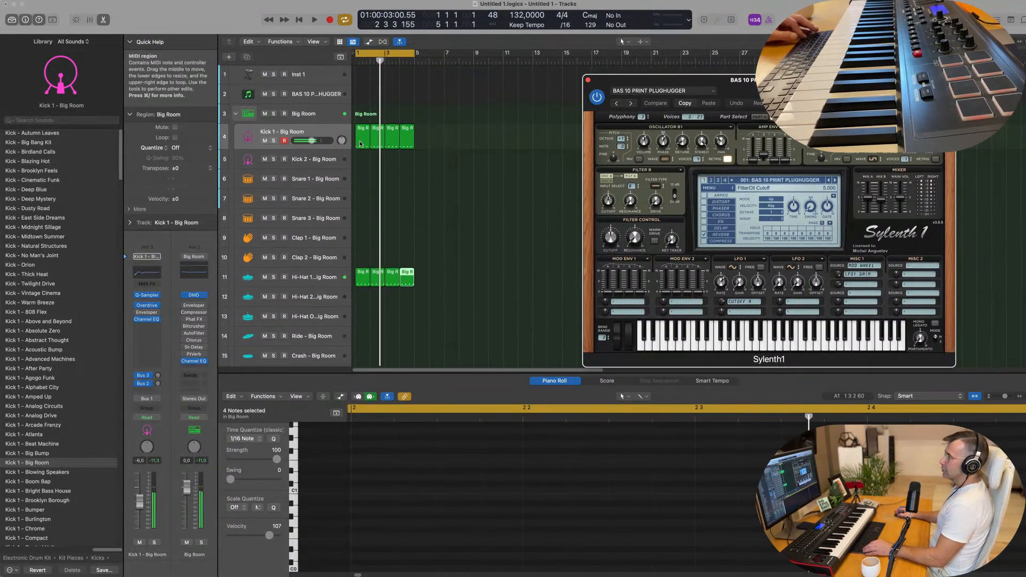
Copy the kick region onto Snare 1 and delete notes, leaving a two-hit snare pattern.
click(363, 139)
drag(363, 139, 363, 182)
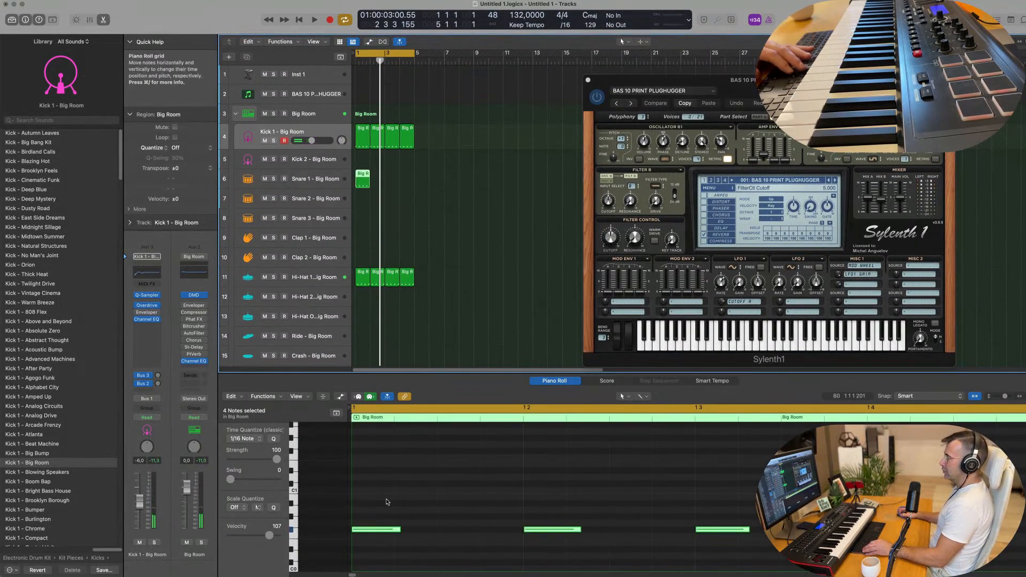
drag(657, 494, 726, 546)
key(Delete)
drag(535, 496, 950, 544)
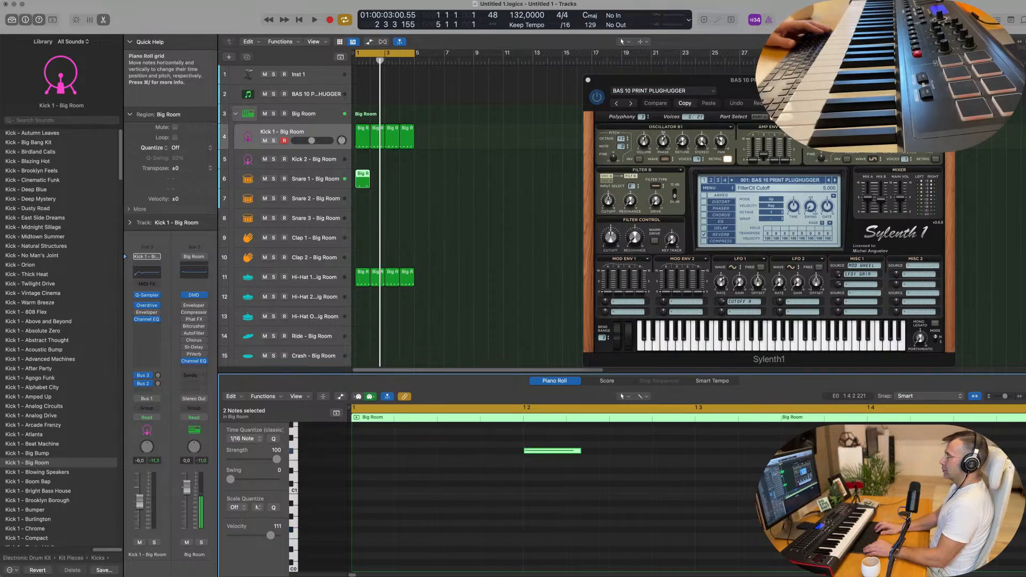
key(space)
key(space)
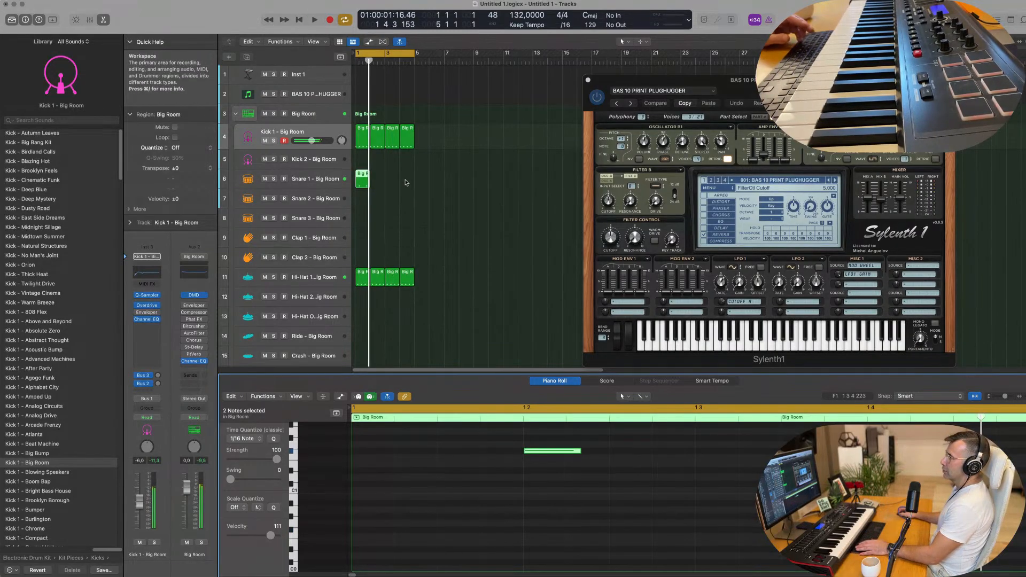
Repeat the Snare 1 region across bars 1–4 and compare the kick and snare notes.
drag(406, 181, 354, 182)
key(super+r)
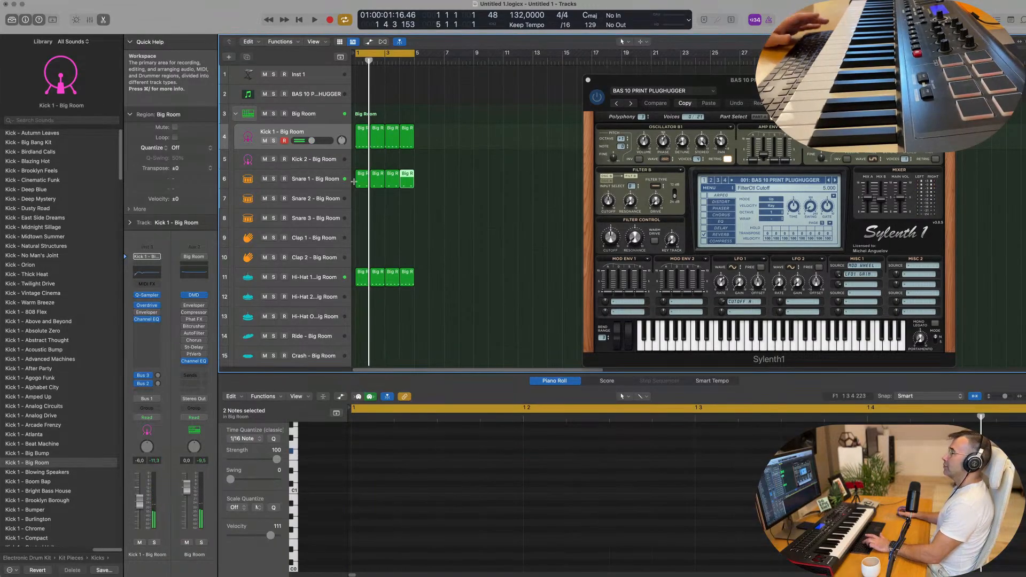
click(362, 144)
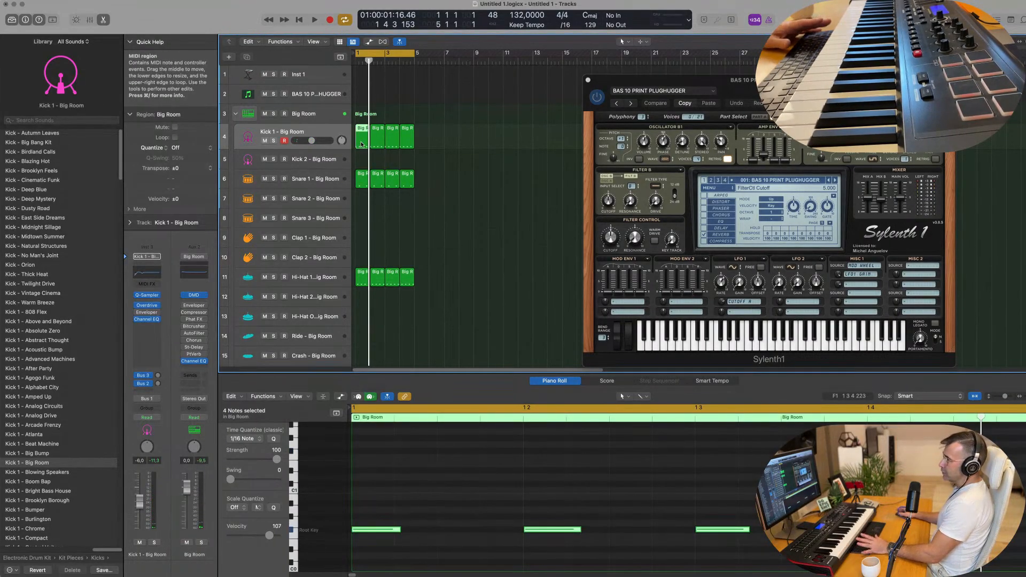
click(363, 180)
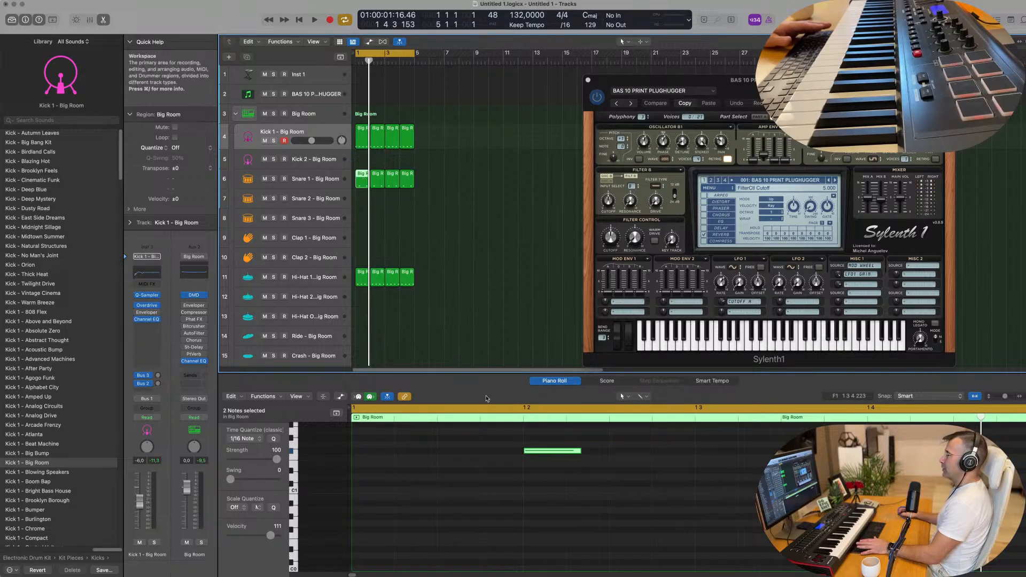
scroll(480, 496, up, 1)
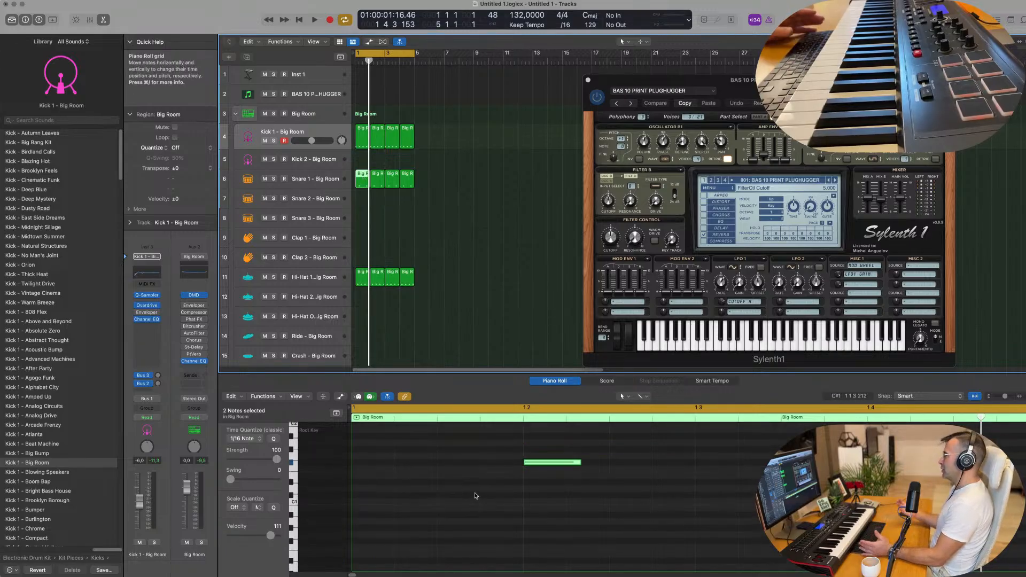
scroll(428, 238, down, 3)
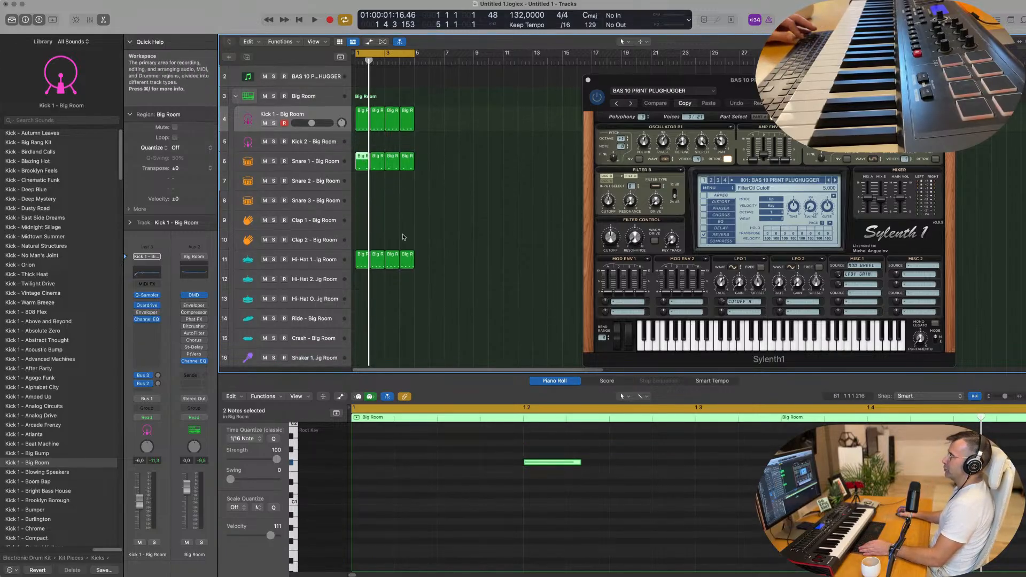
Audition the beat, then copy the first kick region onto the Ride track.
key(space)
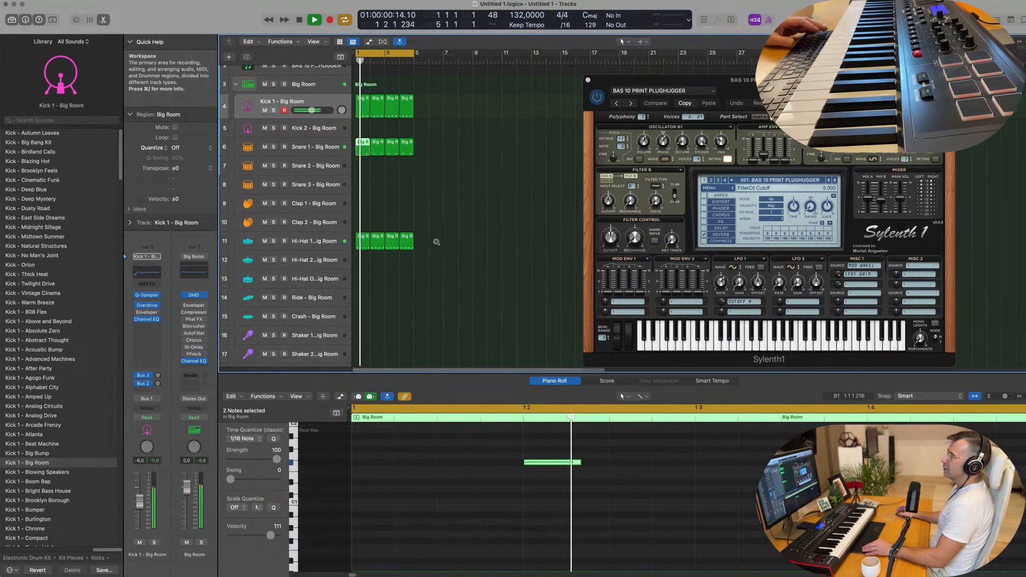
click(334, 155)
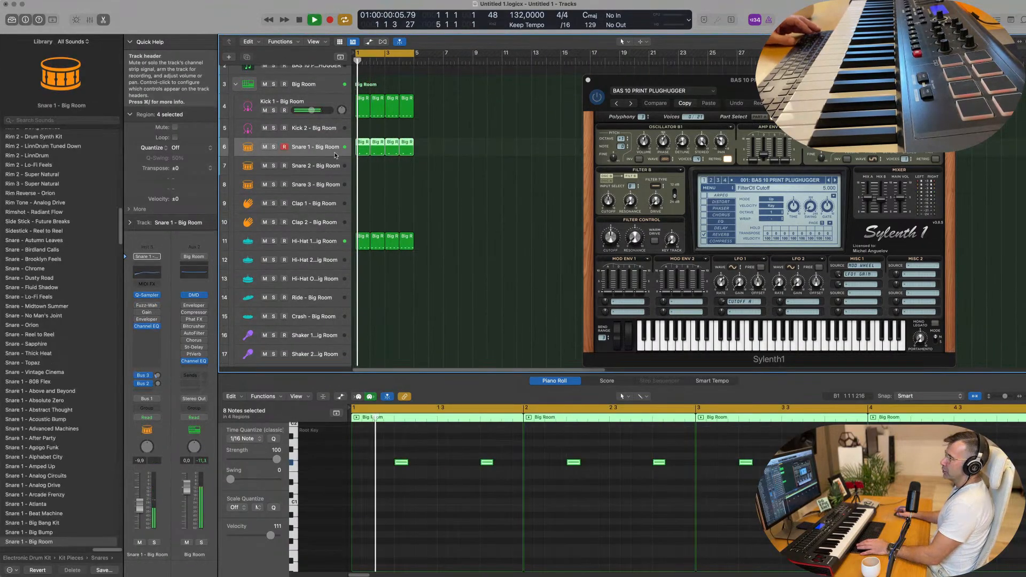
scroll(377, 212, down, 4)
key(space)
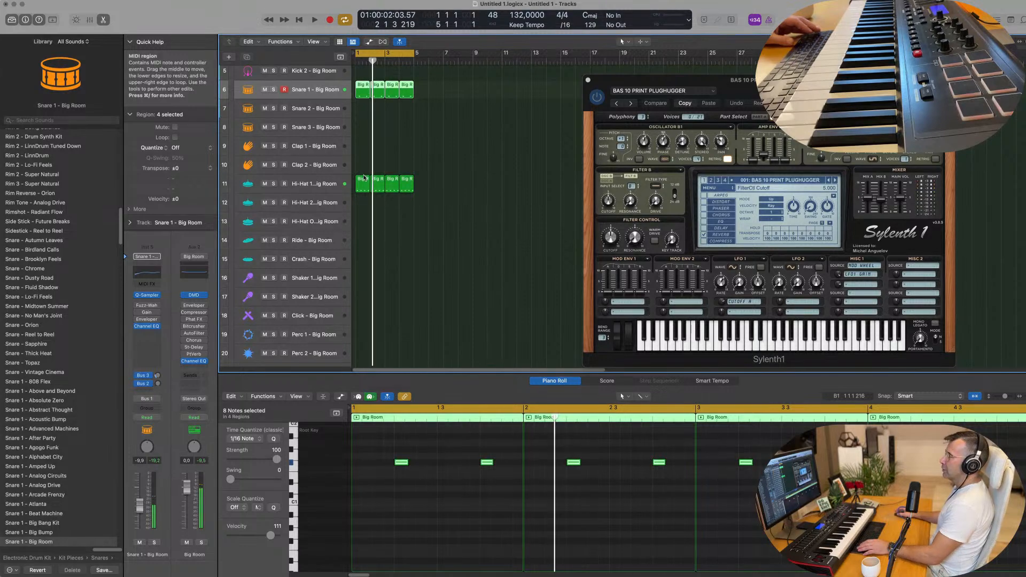
scroll(361, 160, up, 3)
click(361, 95)
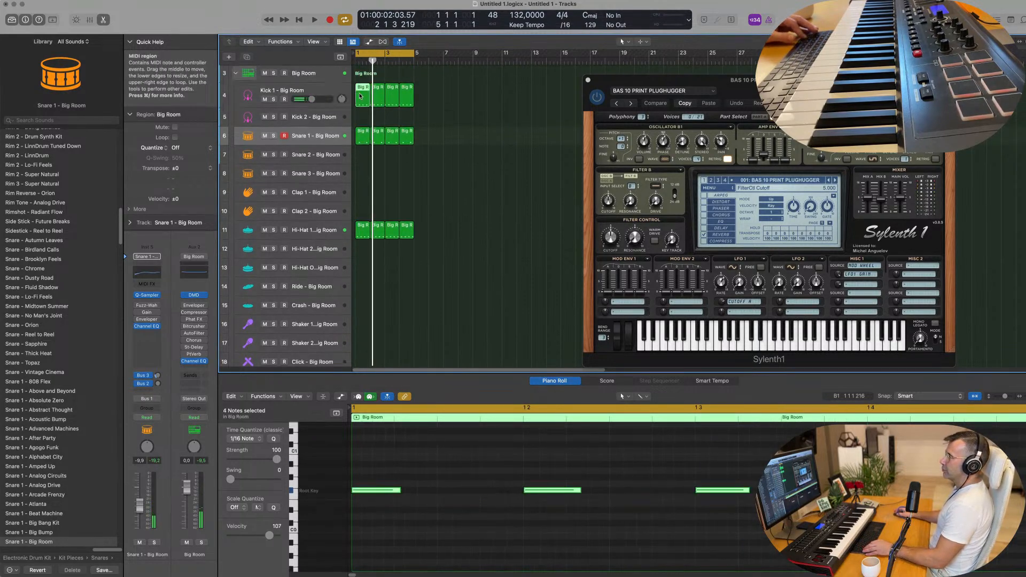
drag(362, 95, 357, 291)
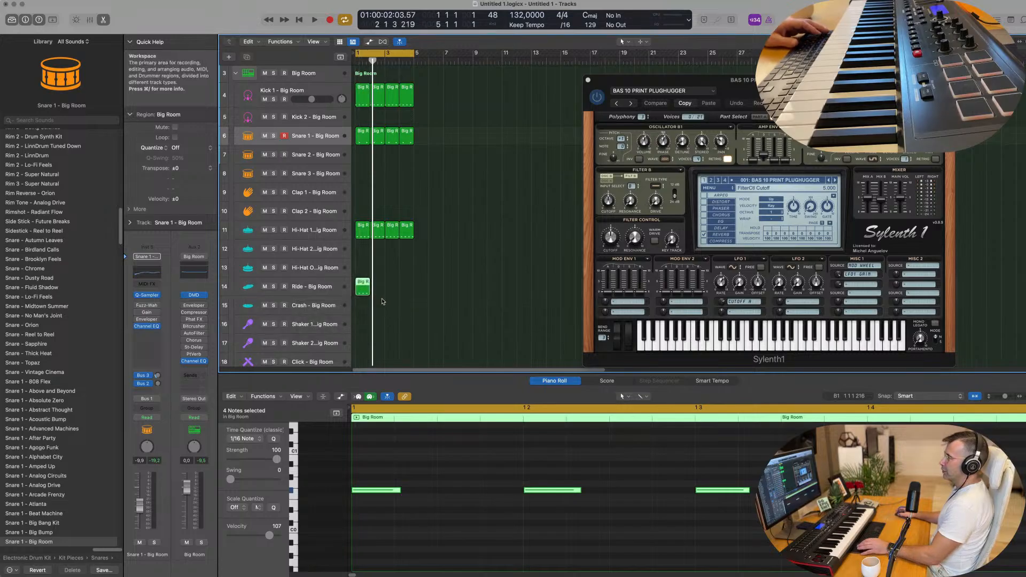
Clear all copied kick notes from the Ride region and replay the four-bar loop.
click(332, 290)
key(space)
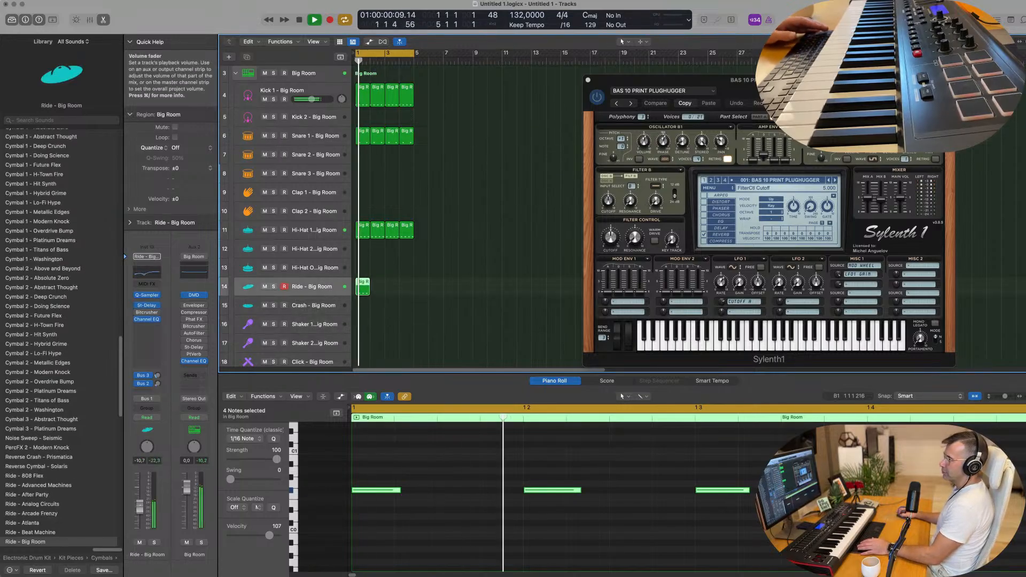
key(space)
click(445, 535)
key(super+a)
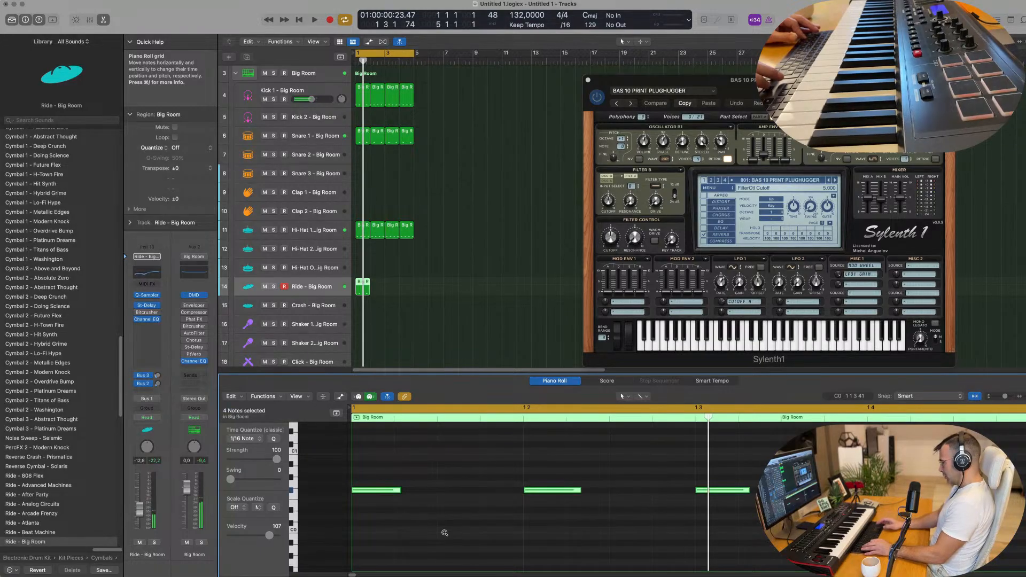
key(Delete)
key(space)
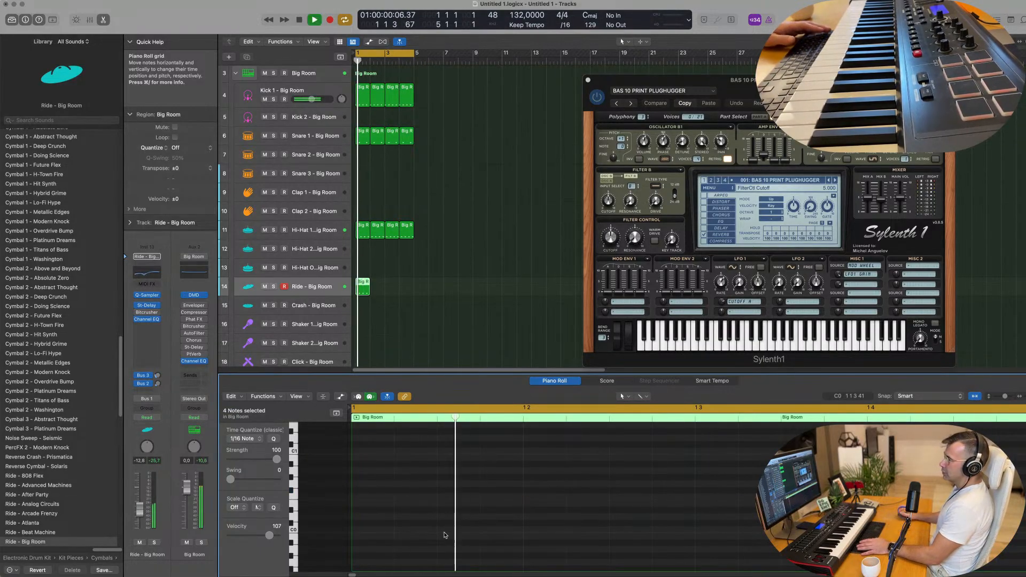
click(348, 289)
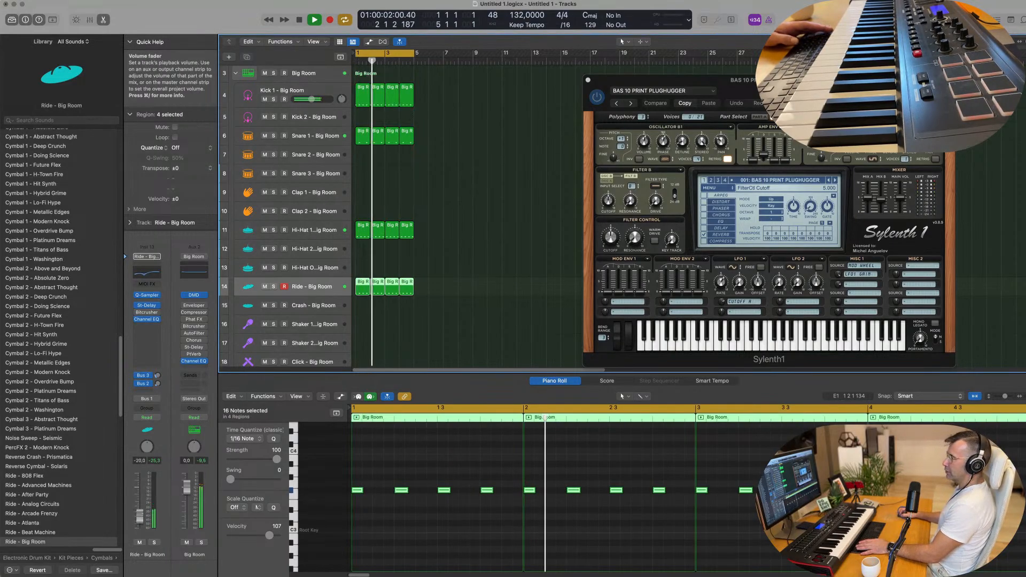
scroll(485, 293, down, 3)
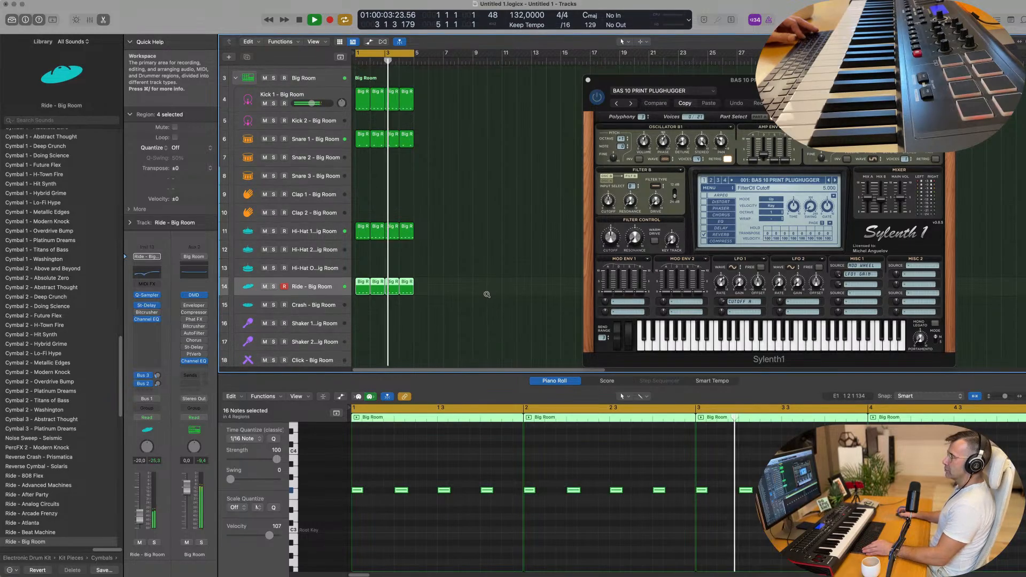
scroll(465, 275, down, 3)
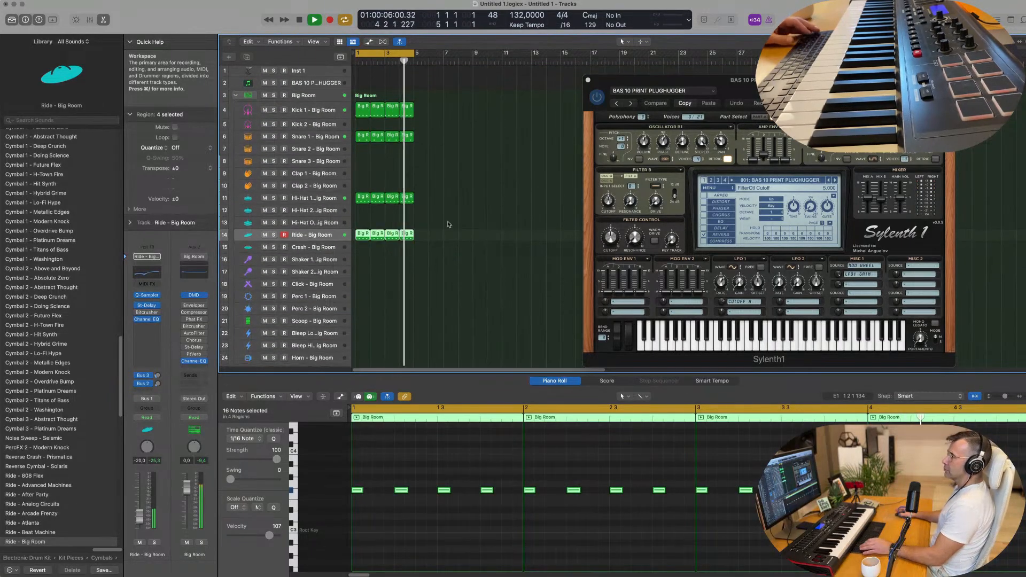
Copy the kick region onto Clap 1, keep one note, and move it to 1 2 3 1.
key(space)
drag(362, 114, 361, 172)
drag(532, 463, 913, 510)
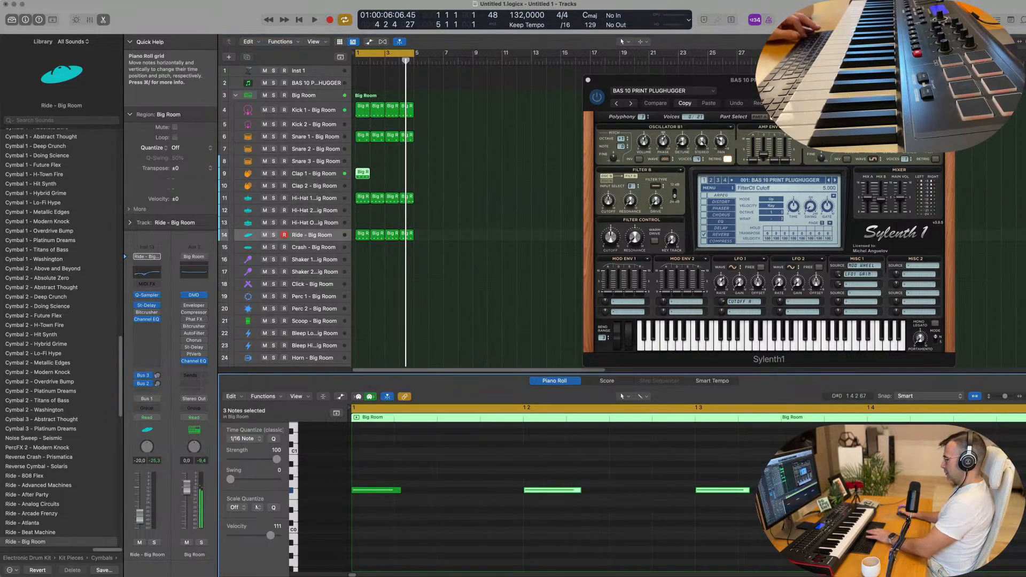
drag(629, 485, 387, 515)
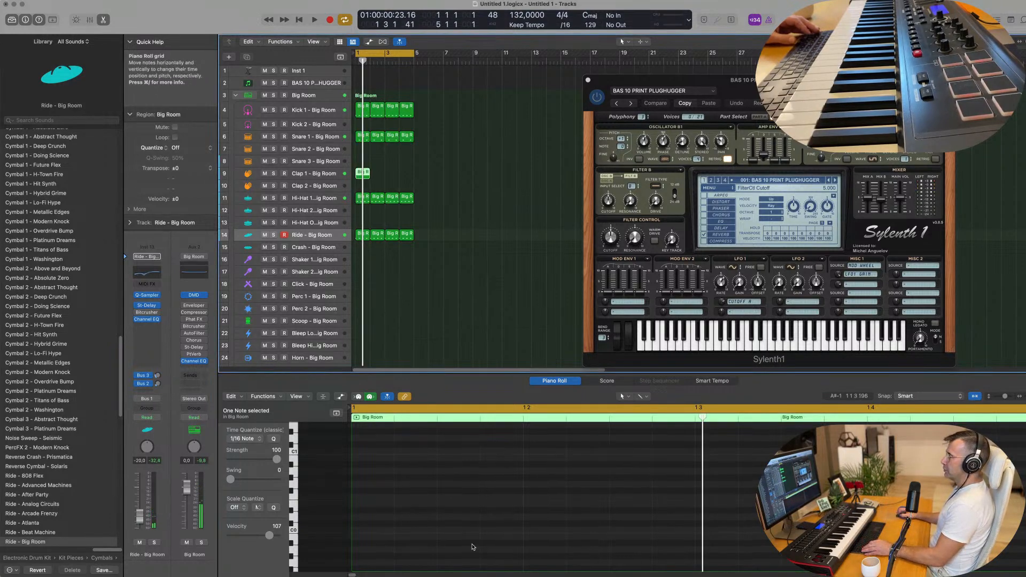
scroll(472, 547, up, 8)
scroll(387, 498, down, 2)
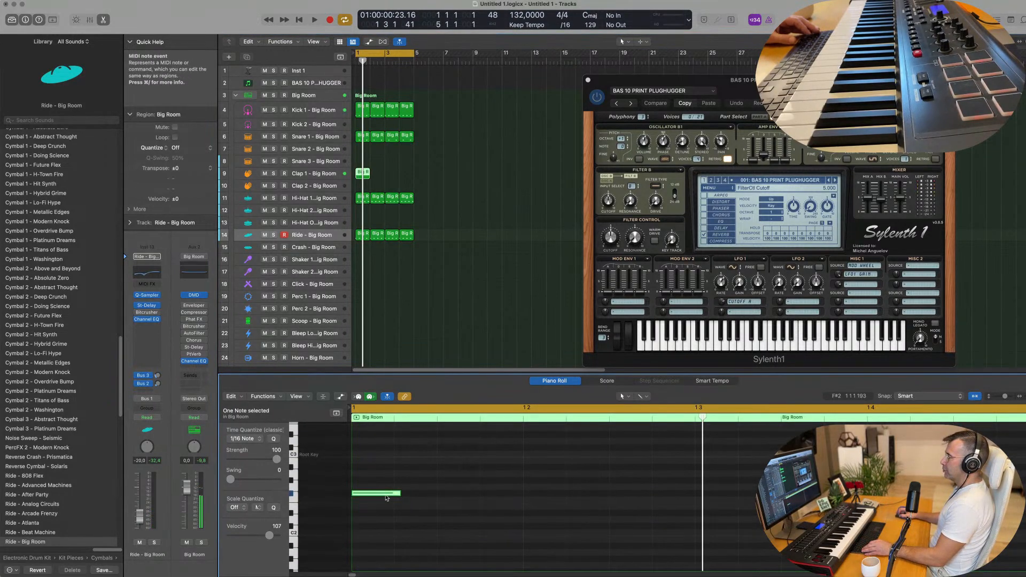
drag(395, 493, 640, 495)
key(space)
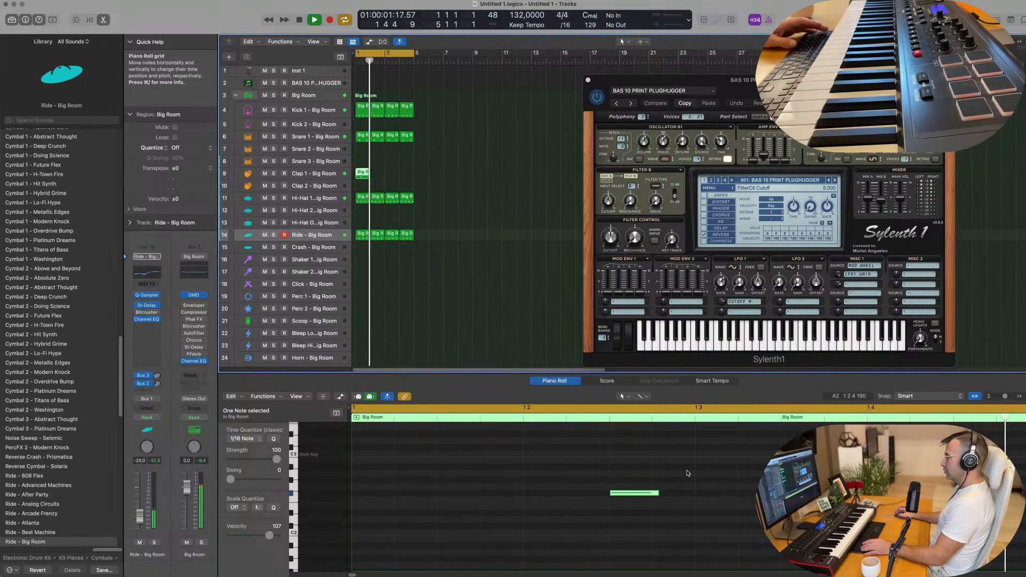
Repeat the Clap 1 region three times to fill bars 1–4.
key(space)
key(space)
drag(422, 170, 356, 179)
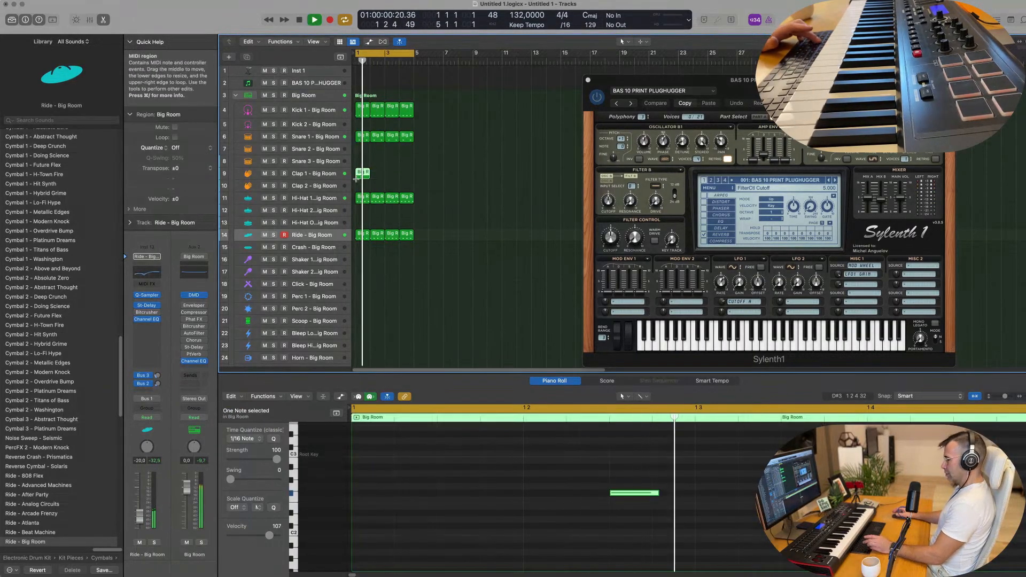
key(super+r)
key(super+r)
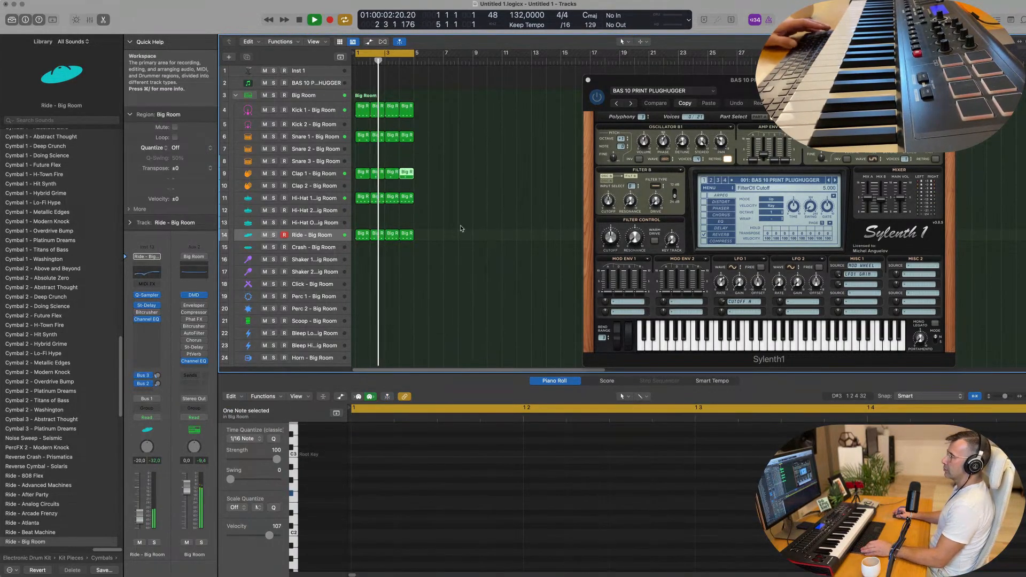
key(super+r)
scroll(434, 202, down, 1)
scroll(434, 201, down, 3)
Copy the clap region onto Scoop, start it at 1 2 1 1, and move its note later and lower.
click(362, 125)
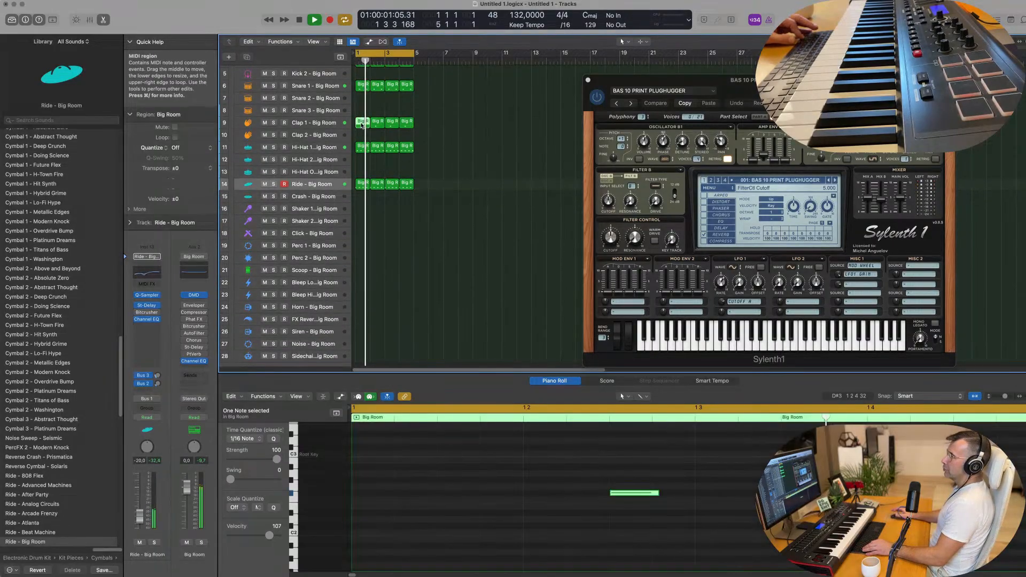
drag(362, 124, 351, 274)
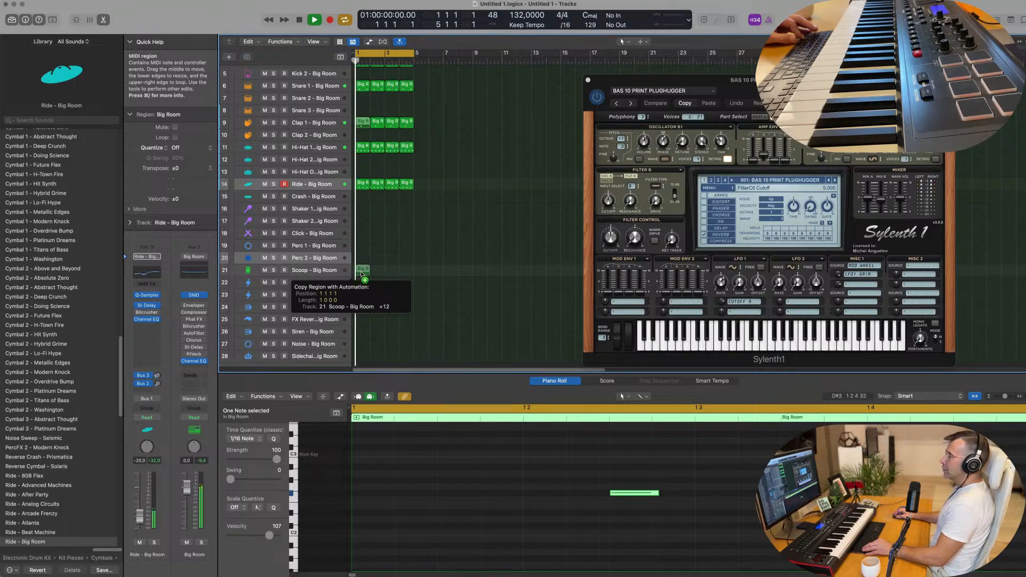
drag(361, 273, 357, 272)
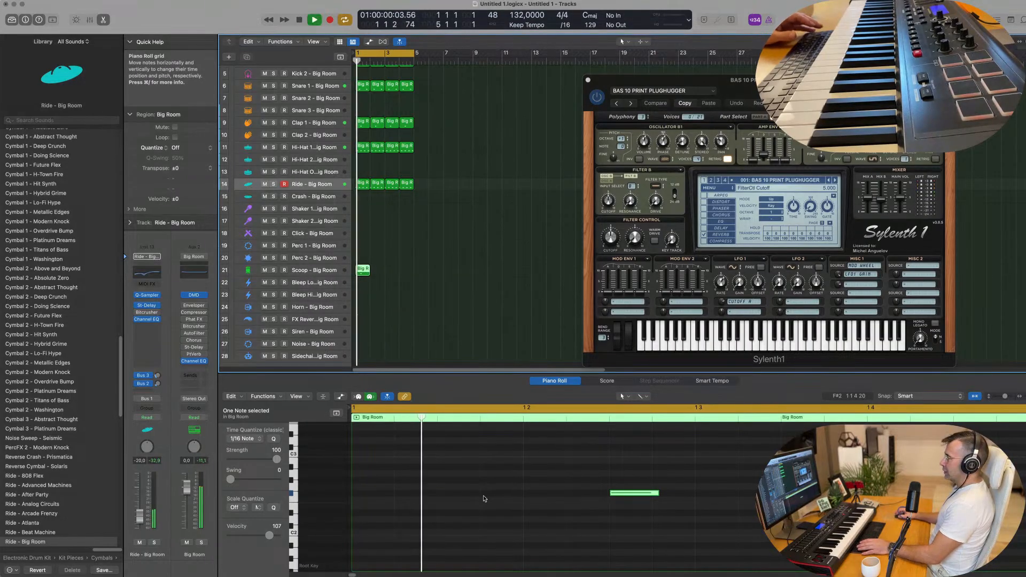
scroll(529, 509, down, 2)
drag(574, 496, 775, 501)
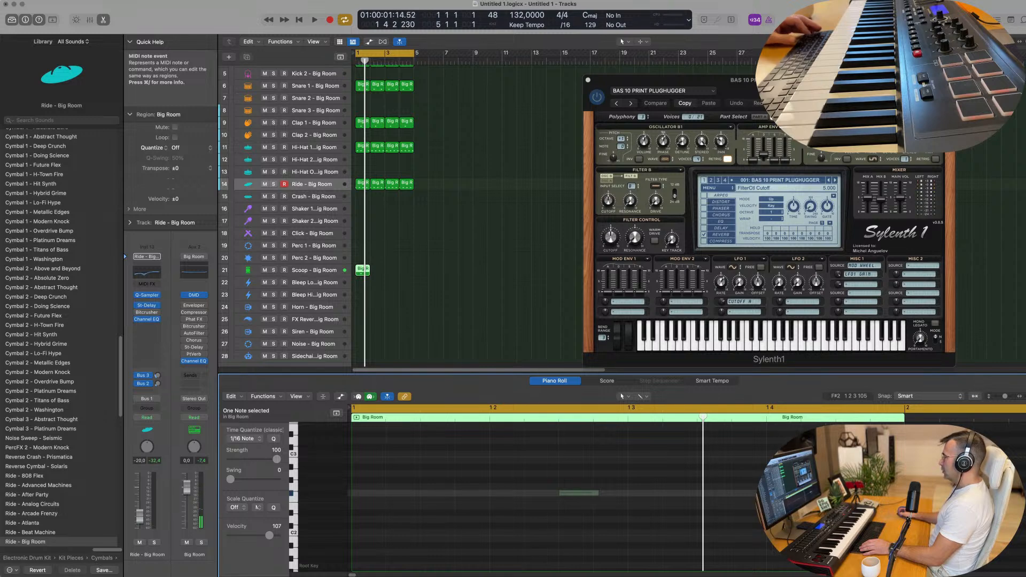
drag(849, 493, 847, 493)
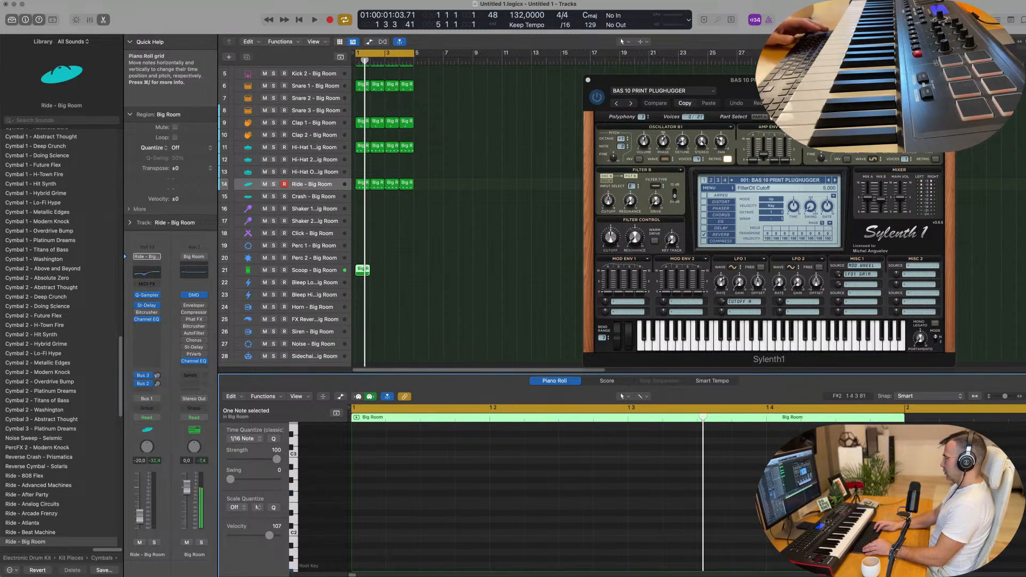
key(space)
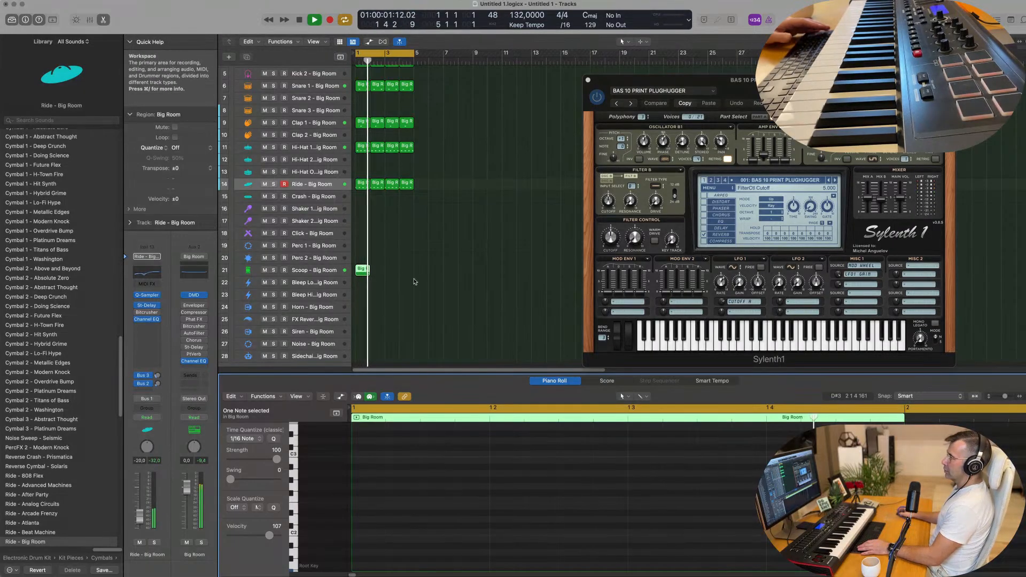
key(space)
key(space)
Repeat the Scoop region and delete the extra copy at bar 5.
drag(421, 268, 351, 275)
key(super+r)
key(super+r)
key(super+r)
key(super+r)
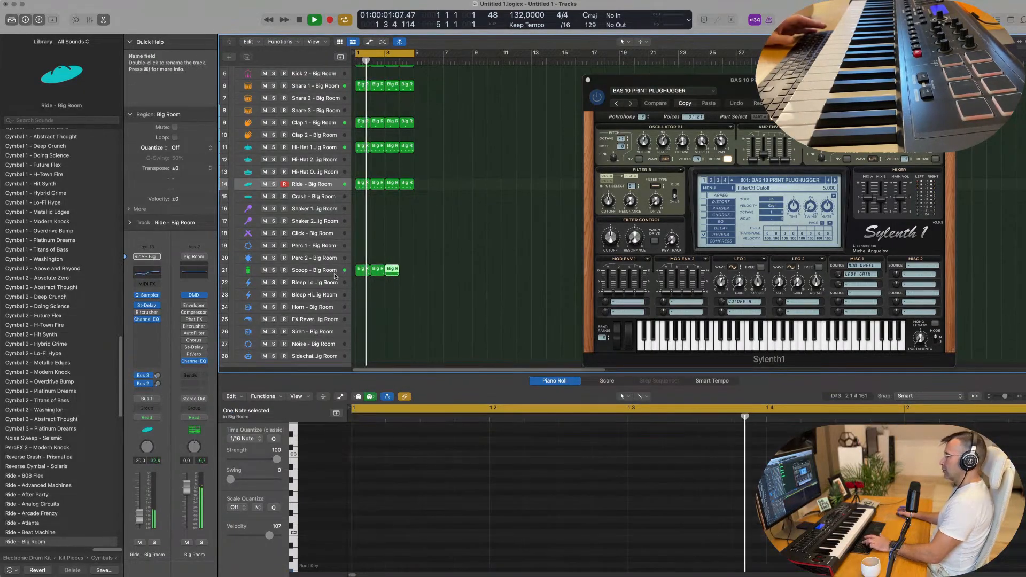
drag(453, 266, 408, 290)
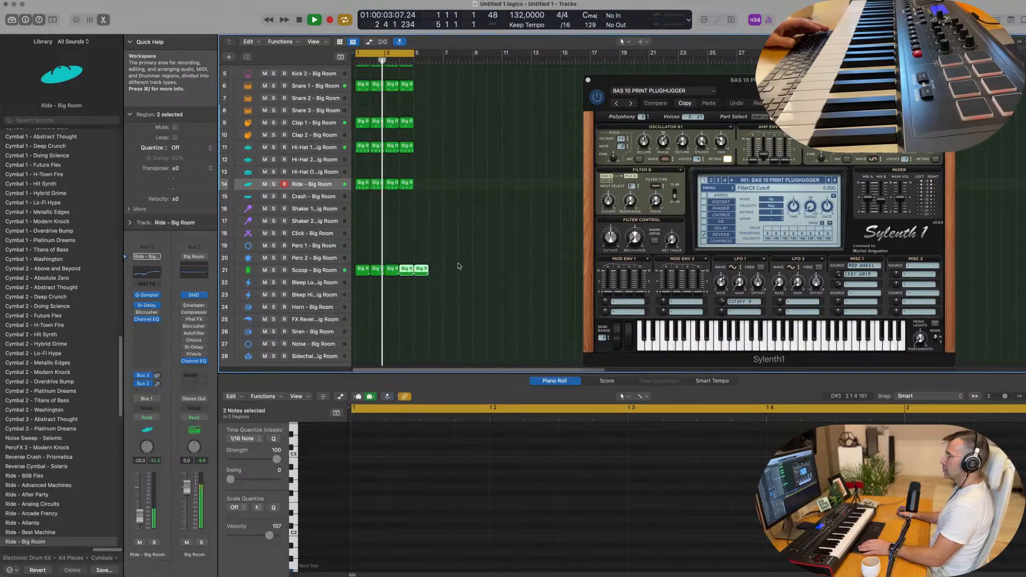
key(Delete)
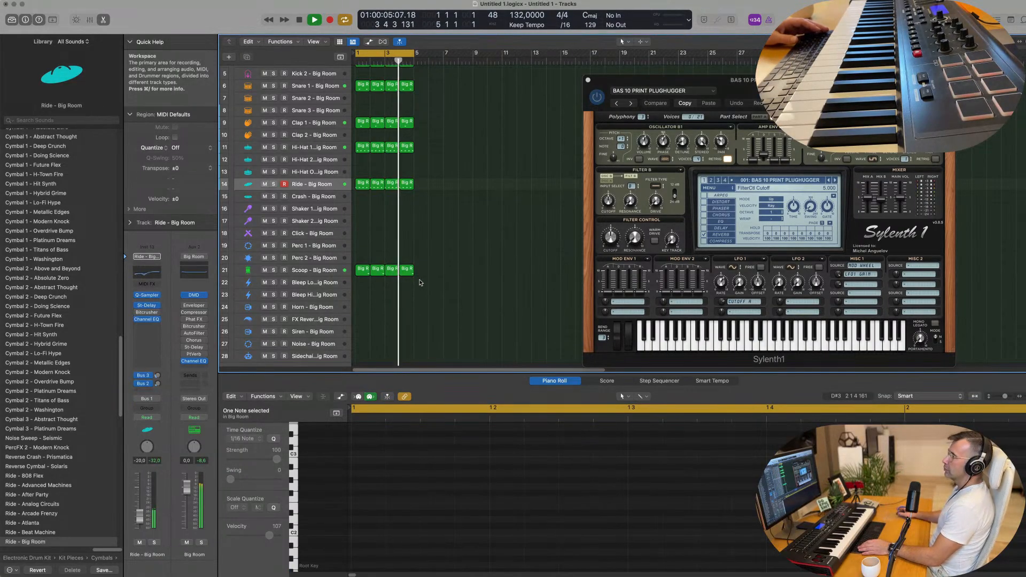
scroll(427, 291, down, 1)
key(space)
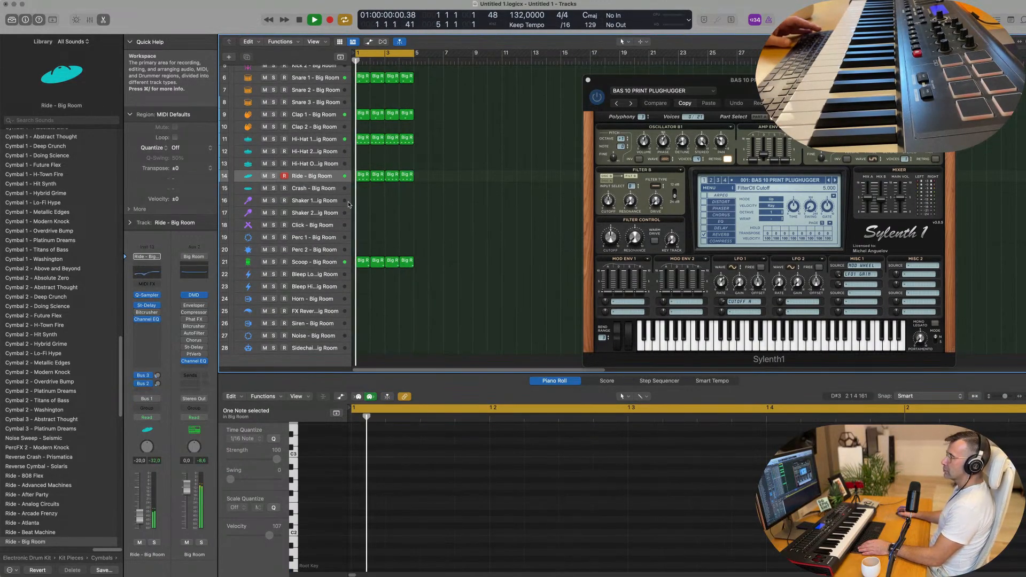
Copy the Ride region onto Perc 1 and drop its four notes one octave.
click(361, 176)
drag(361, 189, 361, 237)
drag(400, 472, 801, 520)
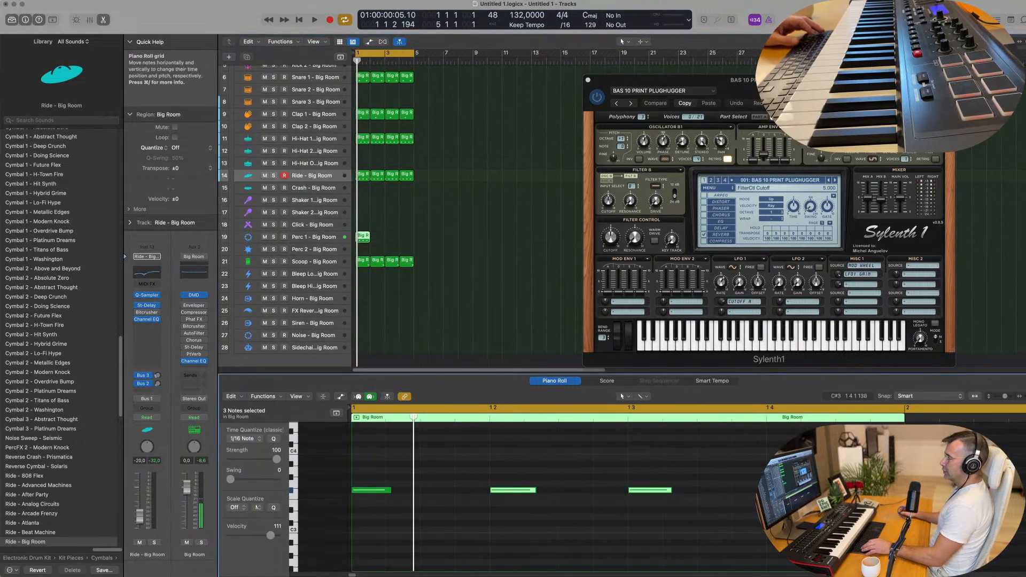
drag(874, 479, 271, 518)
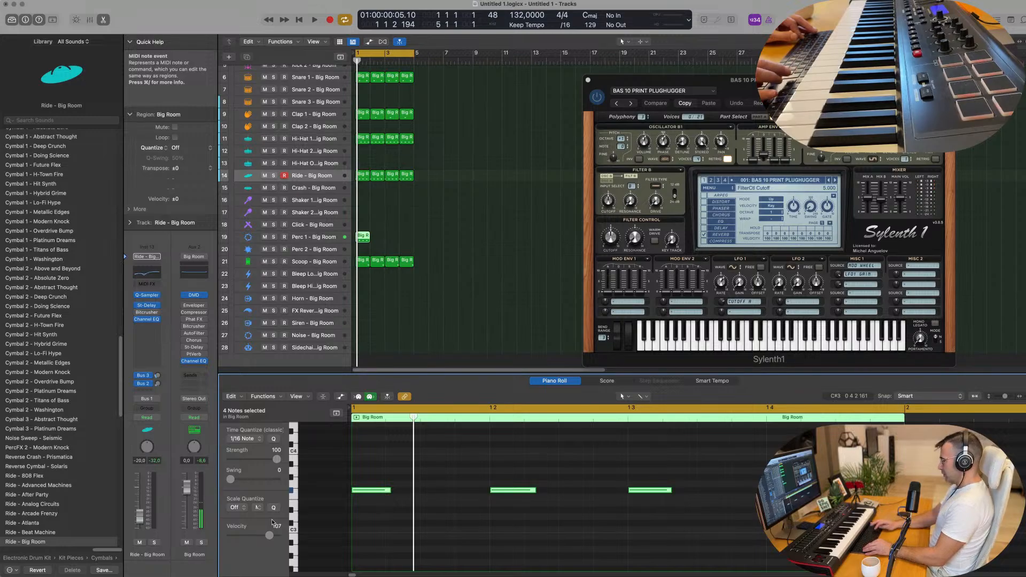
key(alt+shift+Down)
key(space)
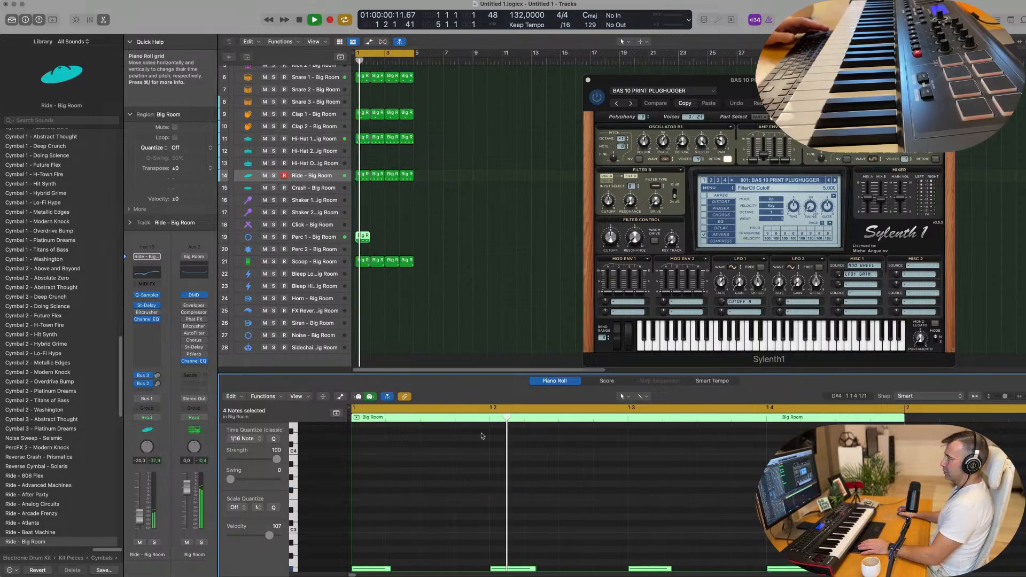
scroll(389, 447, down, 8)
Copy the four notes later at F1, then delete two of the F1 notes.
drag(372, 440, 545, 526)
key(space)
key(super+Left)
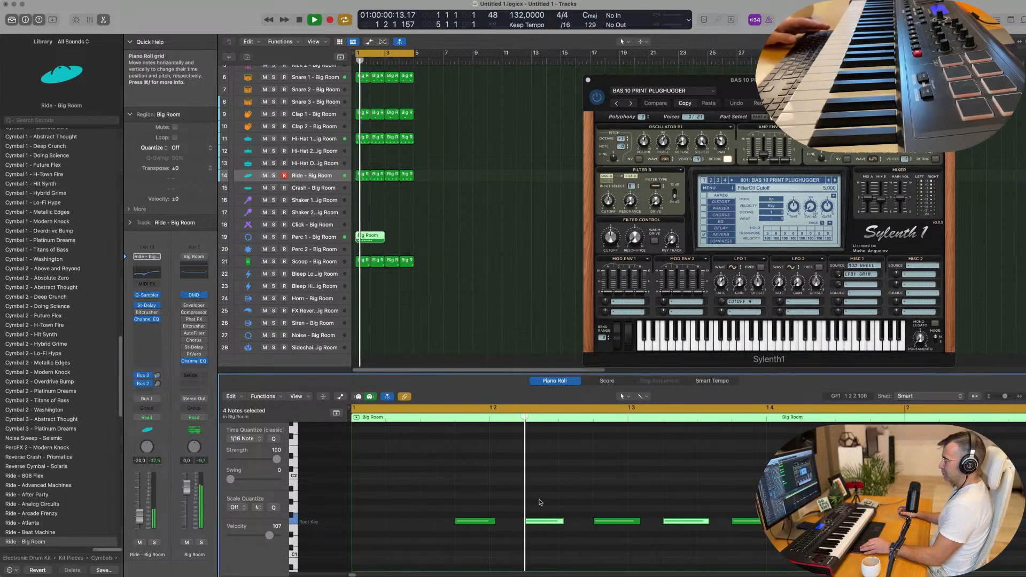
click(545, 521)
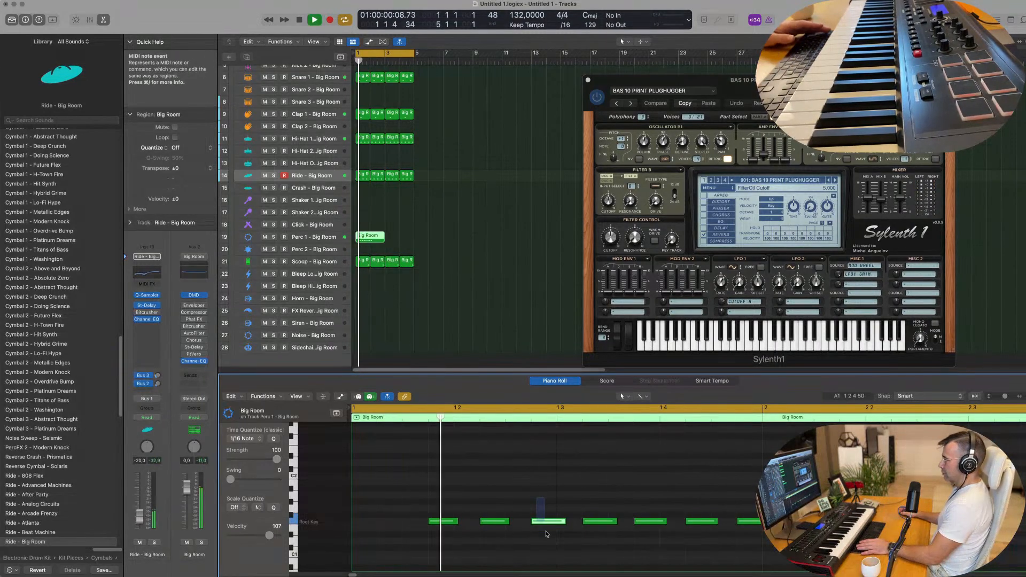
key(Delete)
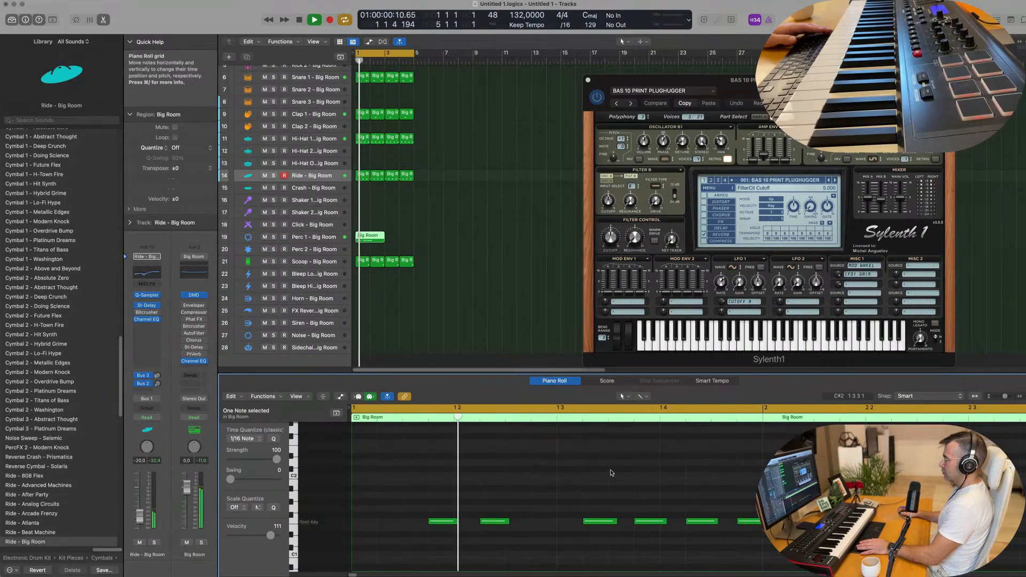
click(703, 521)
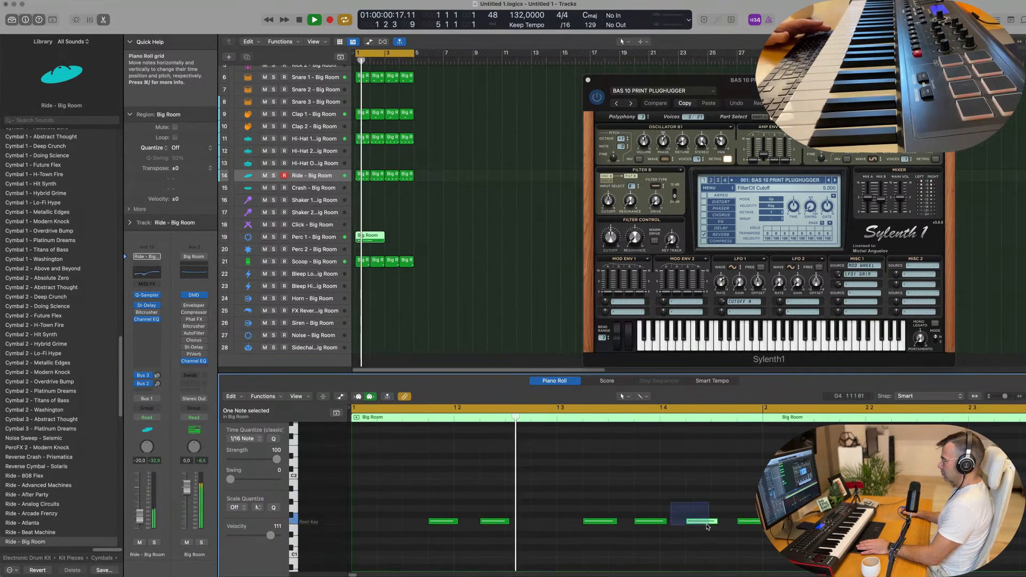
key(Delete)
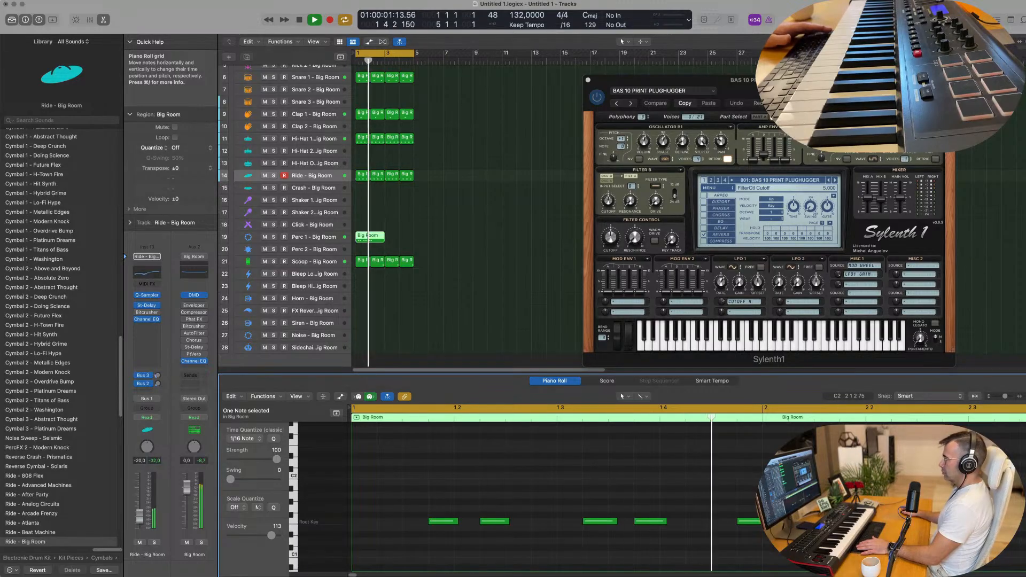
key(space)
Split the Perc 1 region after its first bar and replay from the start.
drag(588, 483, 769, 544)
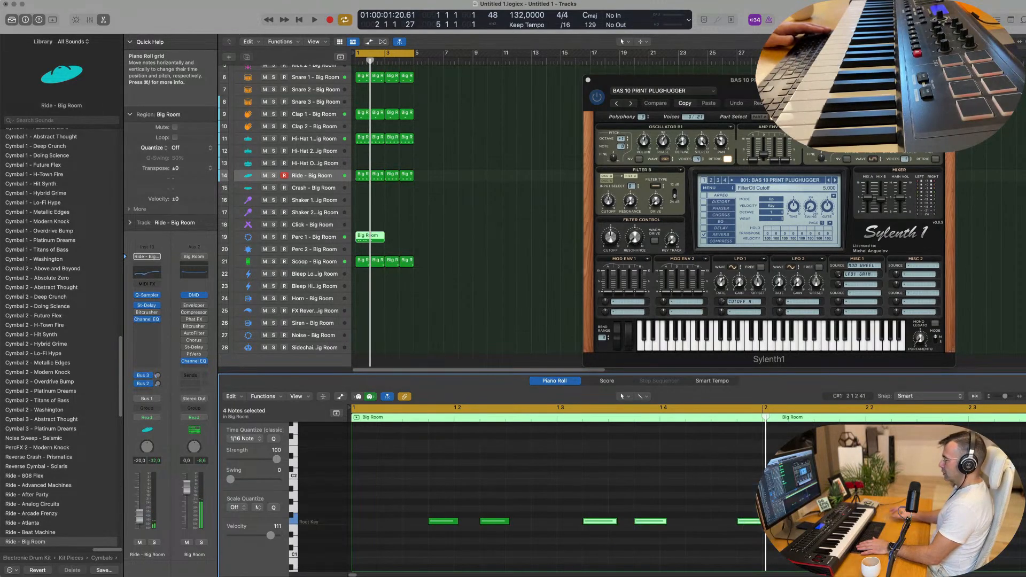
click(370, 236)
key(space)
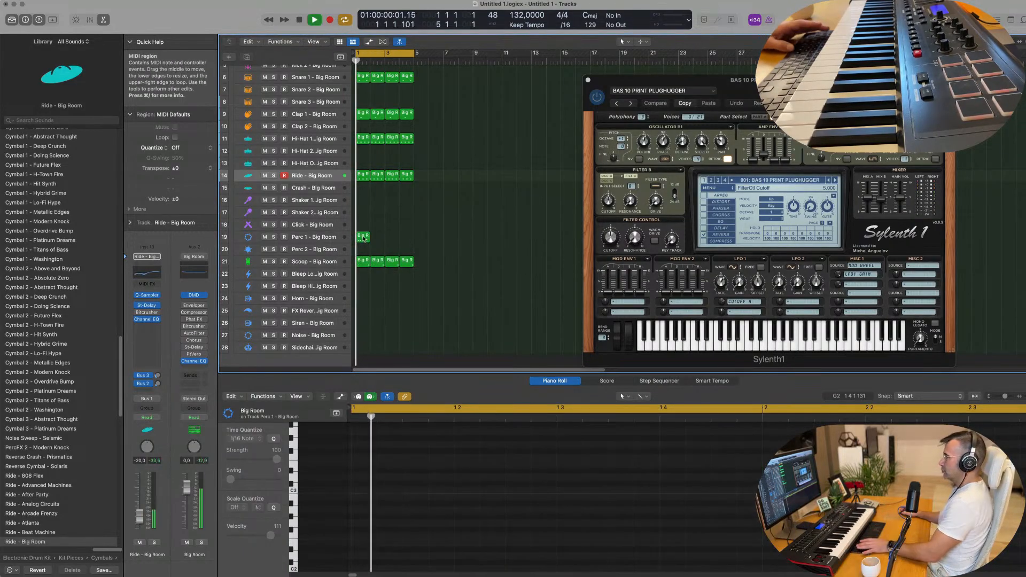
Repeat the Perc 1 region and copy its two notes to beat 4 of the bar.
key(super+r)
key(super+r)
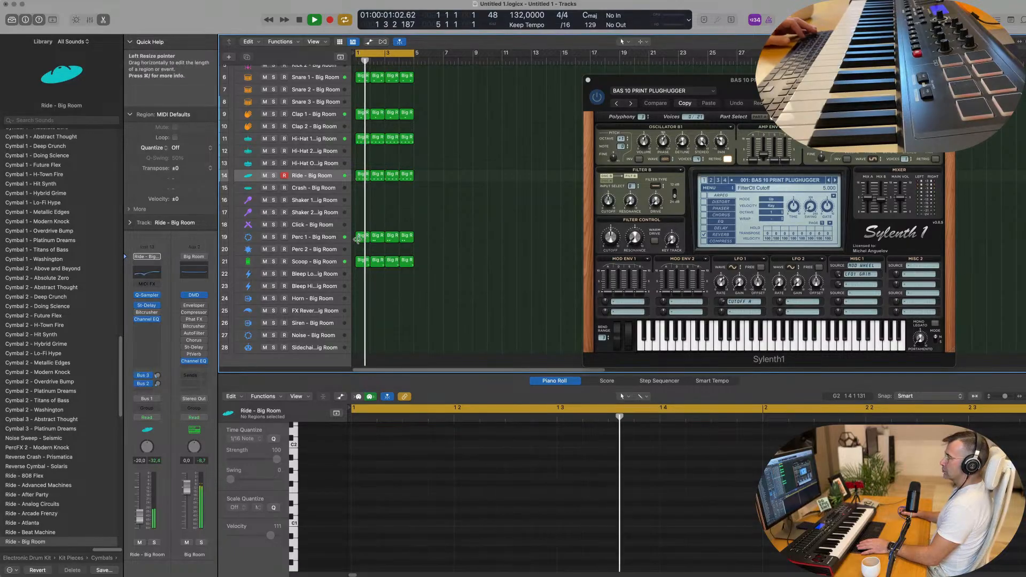
click(363, 236)
key(space)
drag(430, 480, 565, 532)
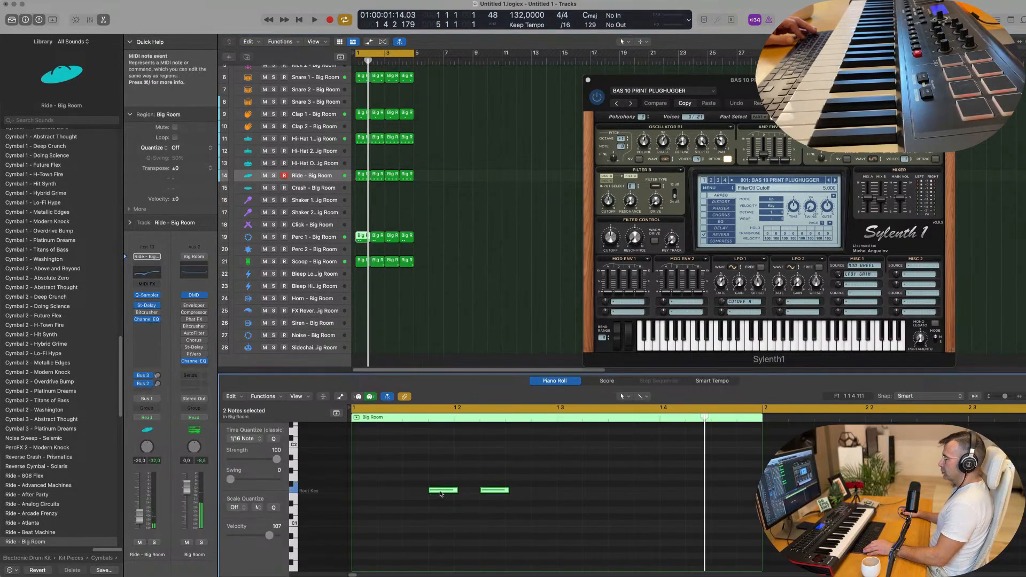
drag(450, 492, 647, 490)
key(space)
Replace the three outdated Perc 1 copies with new repeats of the edited region.
drag(462, 233, 376, 243)
key(BackSpace)
key(space)
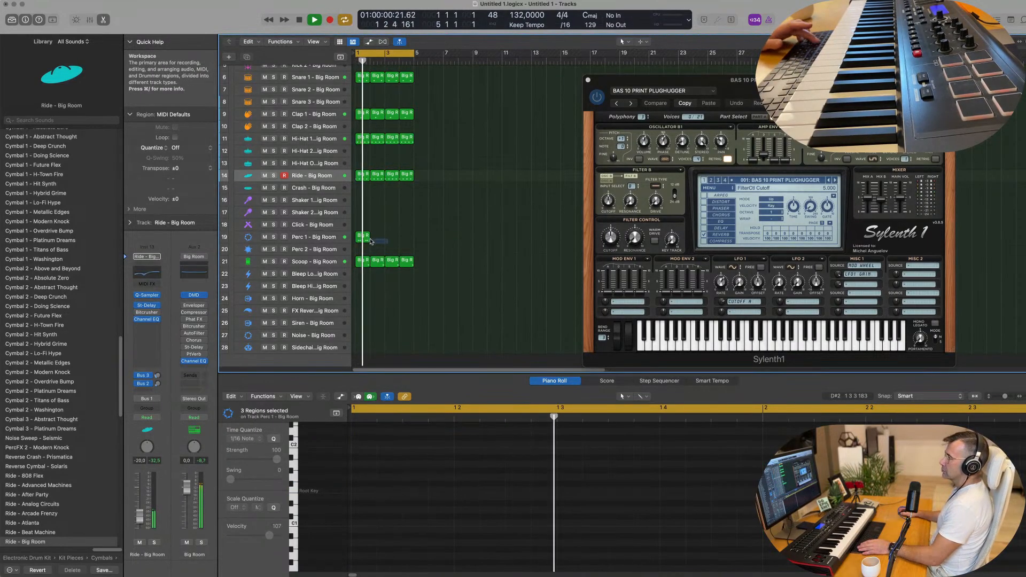
key(super+z)
key(space)
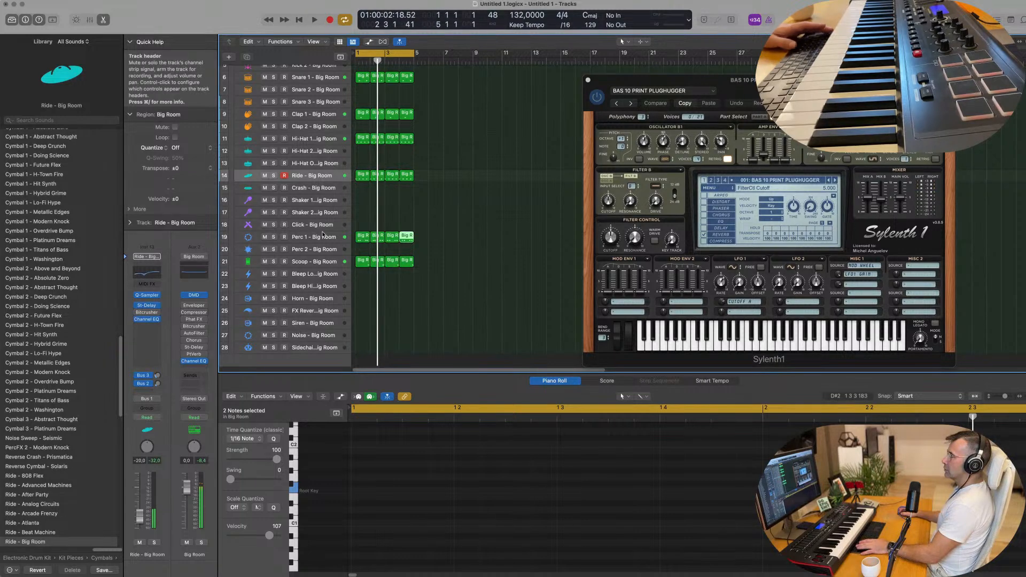
key(space)
Set Perc 1's Bus 2 send to the Delay aux at -10 dB.
click(323, 233)
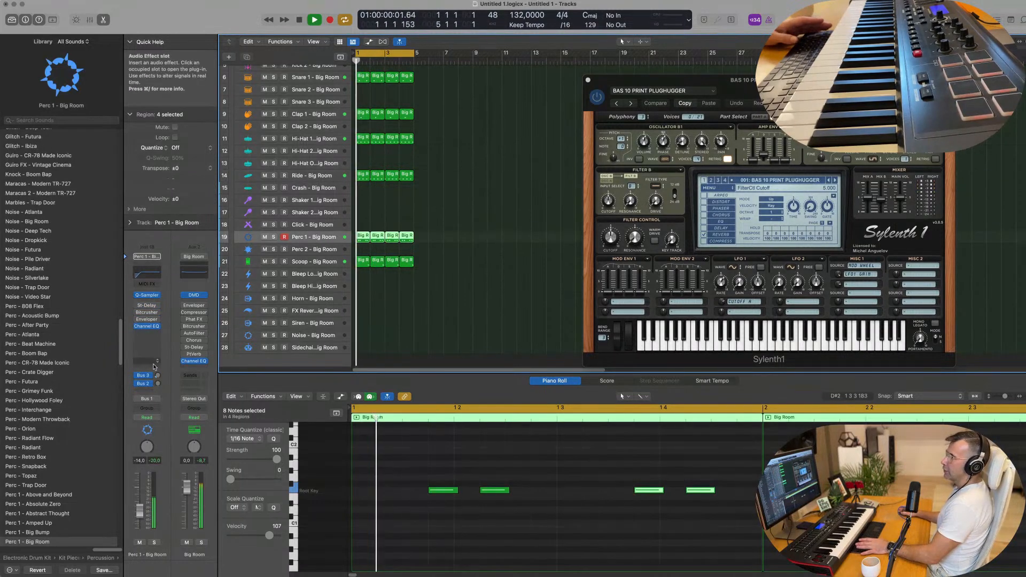
click(157, 384)
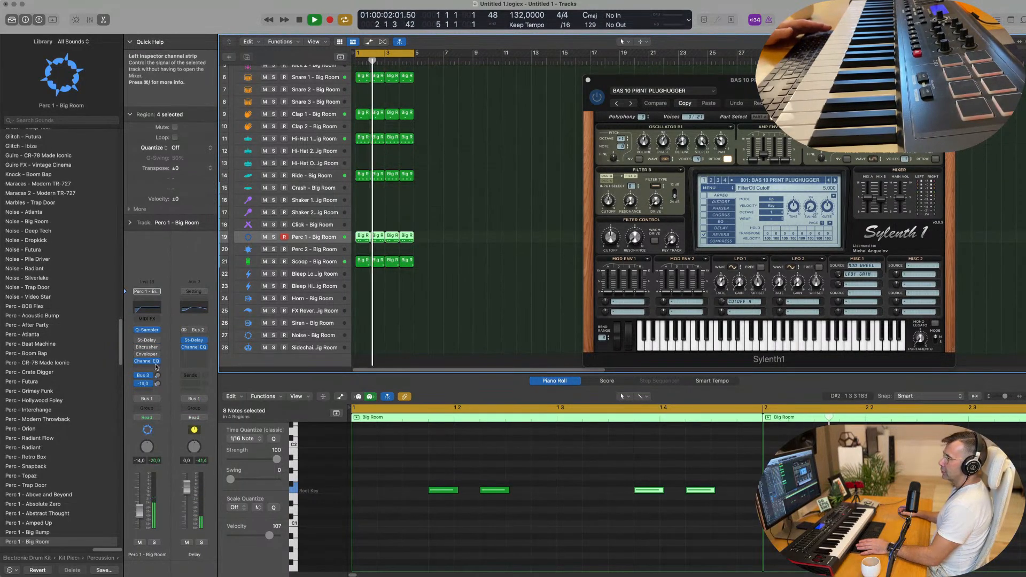
key(space)
key(space)
drag(157, 386, 158, 381)
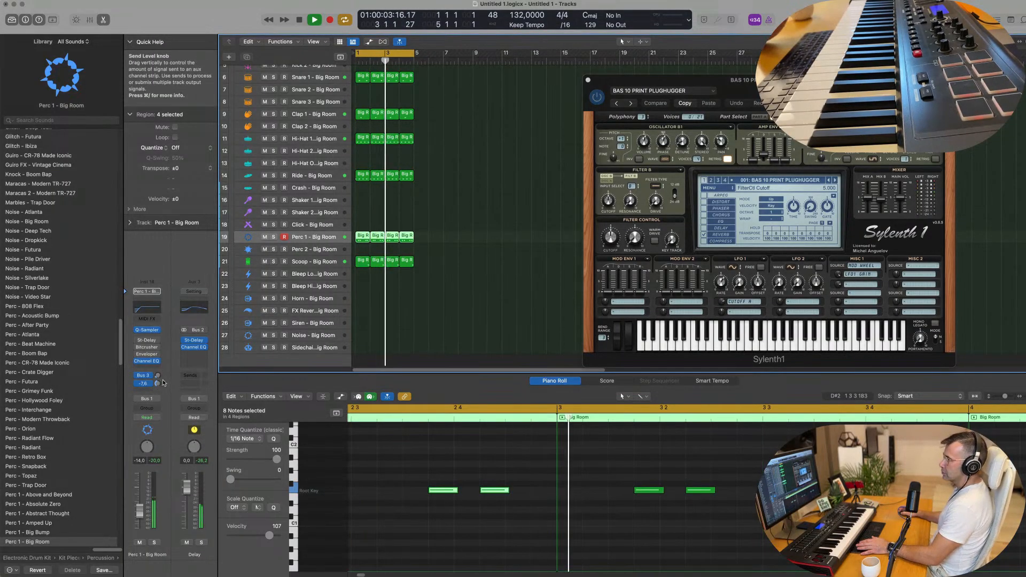
Raise Clap 1's Bus 2 Delay send to -15.7 dB.
scroll(326, 177, up, 2)
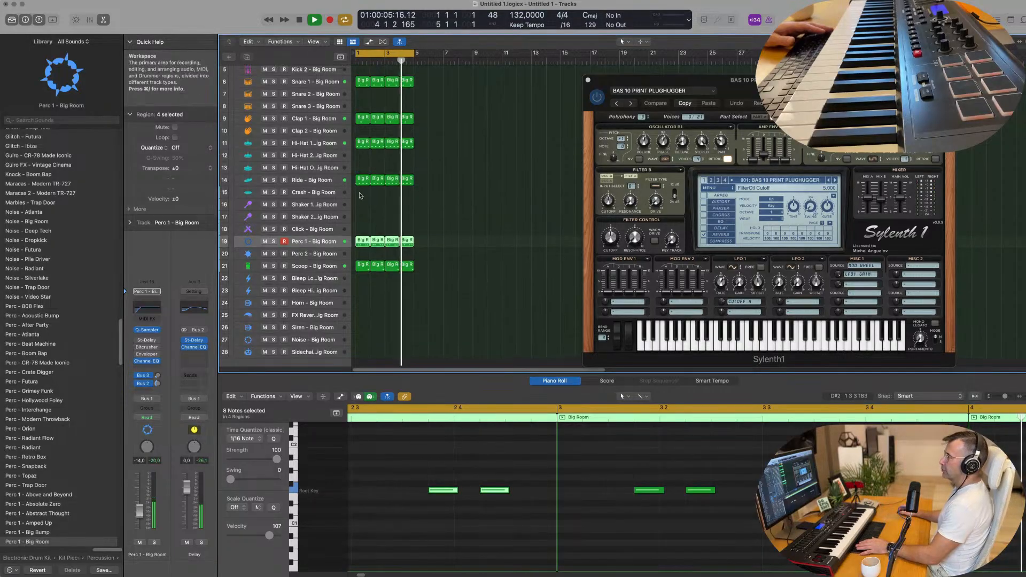
click(315, 138)
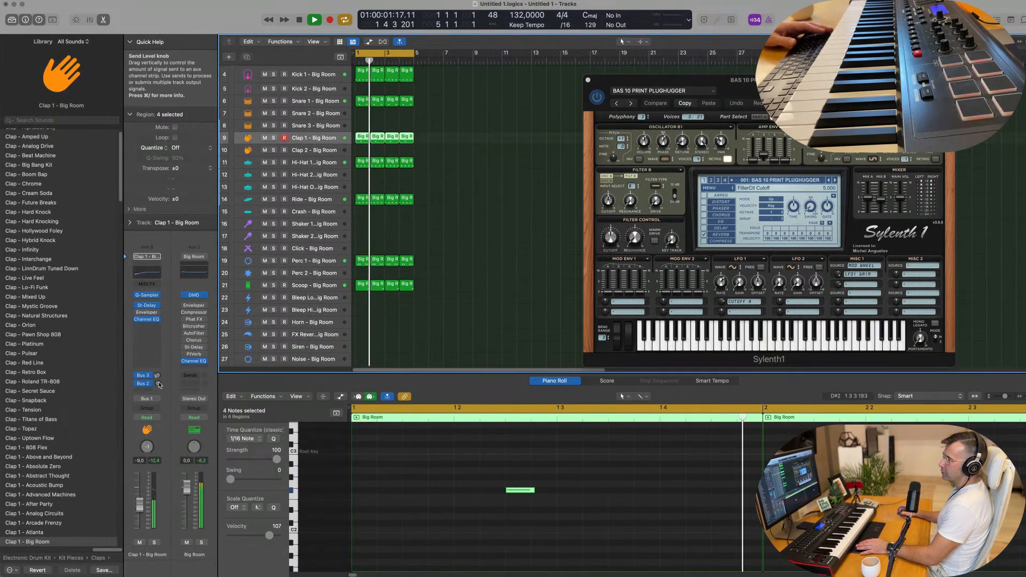
mouse_move(157, 383)
mouse_down()
mouse_move(160, 366)
mouse_move(158, 386)
mouse_up()
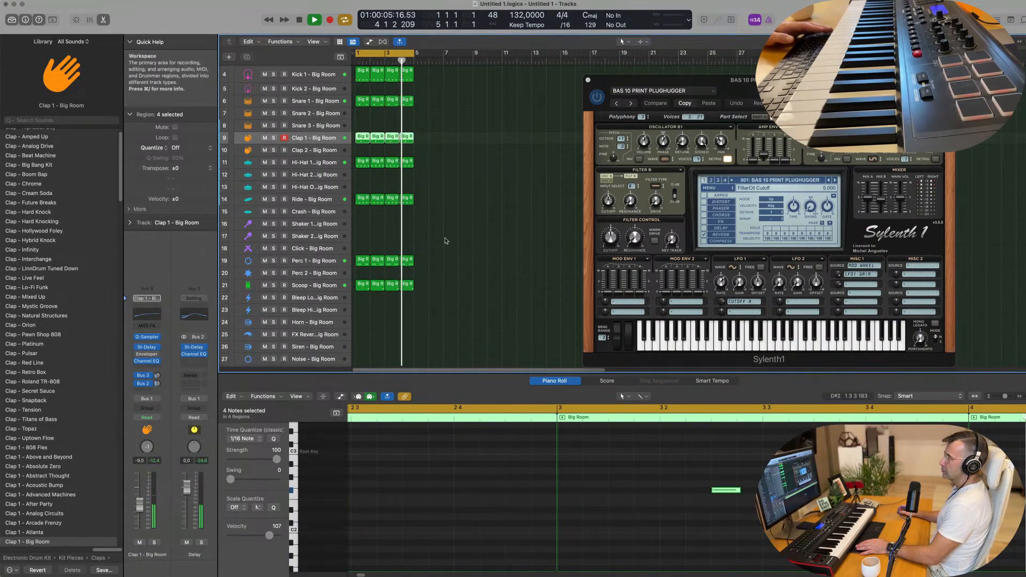
Lower the Scoop track's volume fader to about -6.4 dB.
click(315, 286)
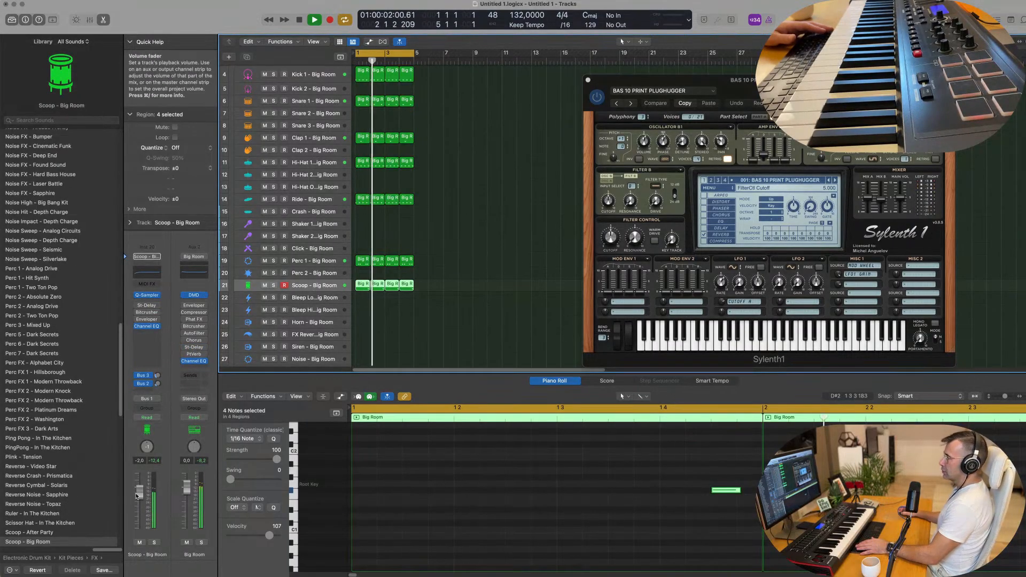
drag(137, 495, 138, 503)
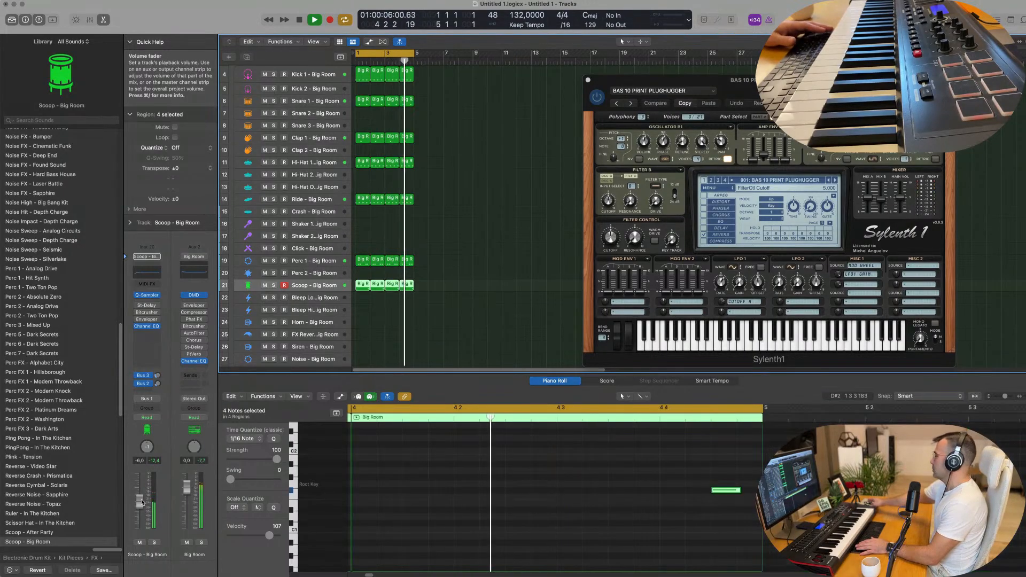
drag(139, 501, 139, 501)
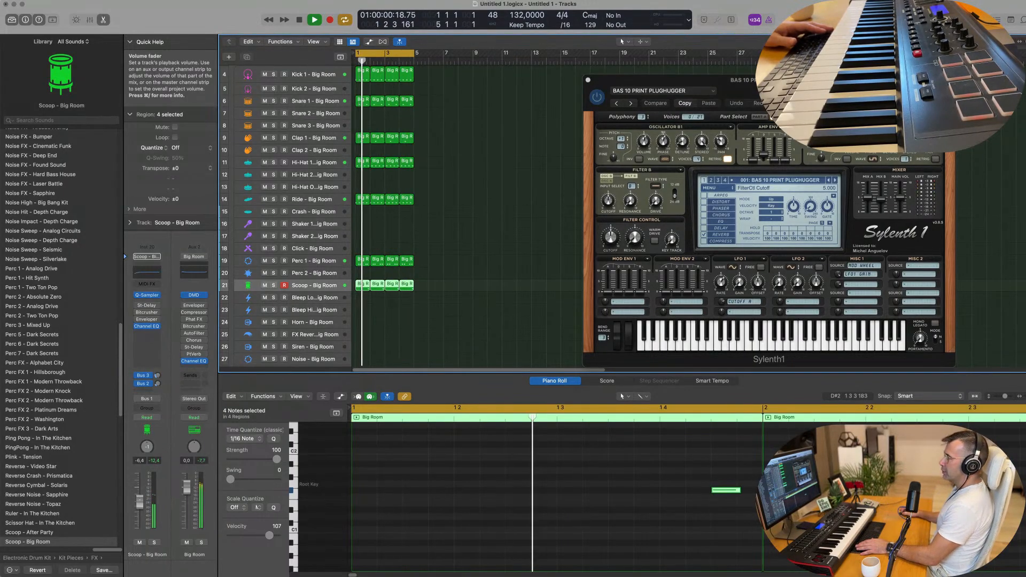
scroll(419, 258, up, 3)
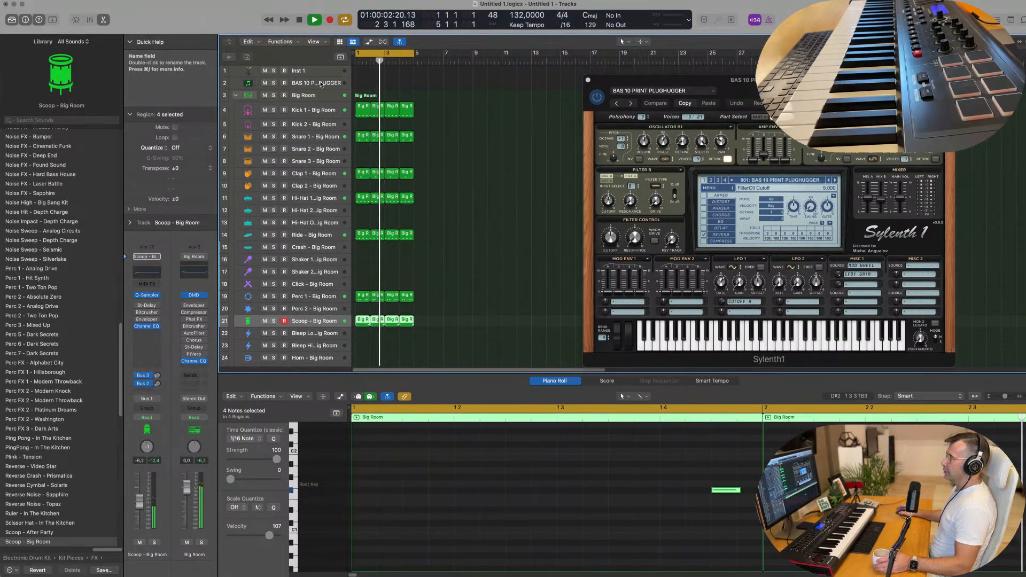
Turn down the Sylenth1 bass track's volume and load the 002: BS 90s Bass Stab preset.
click(320, 84)
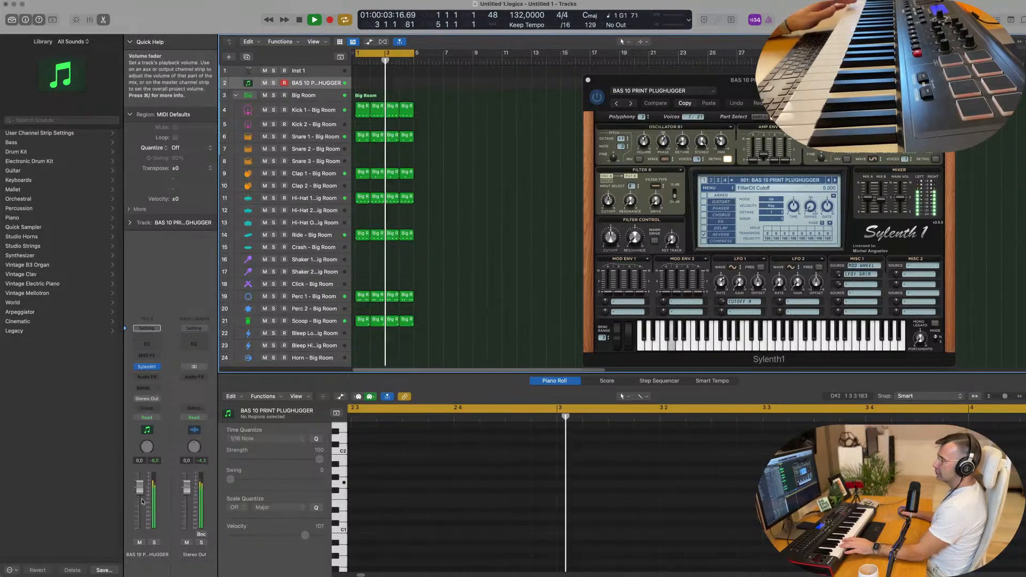
drag(139, 487, 139, 509)
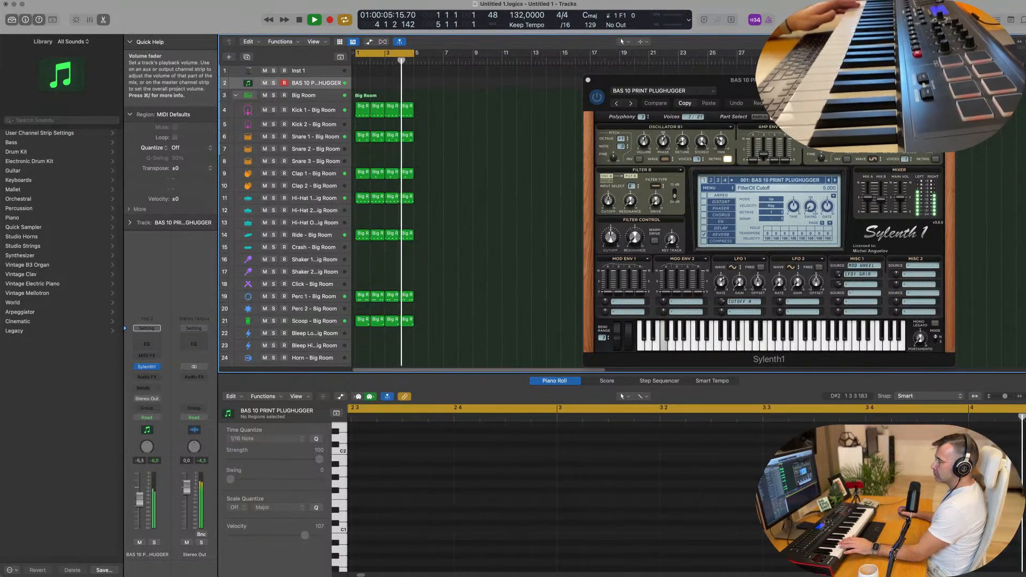
drag(779, 94, 571, 114)
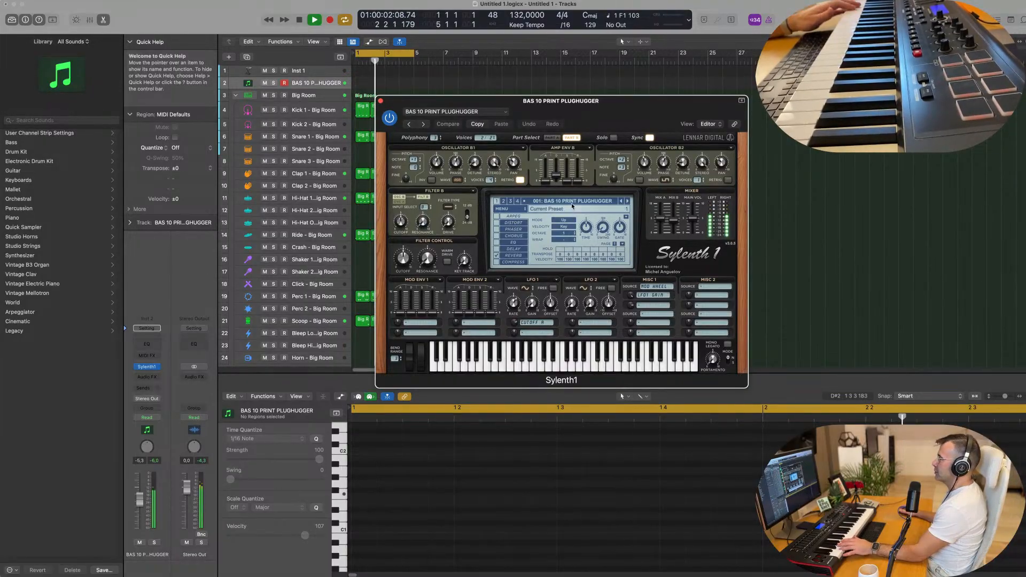
click(626, 202)
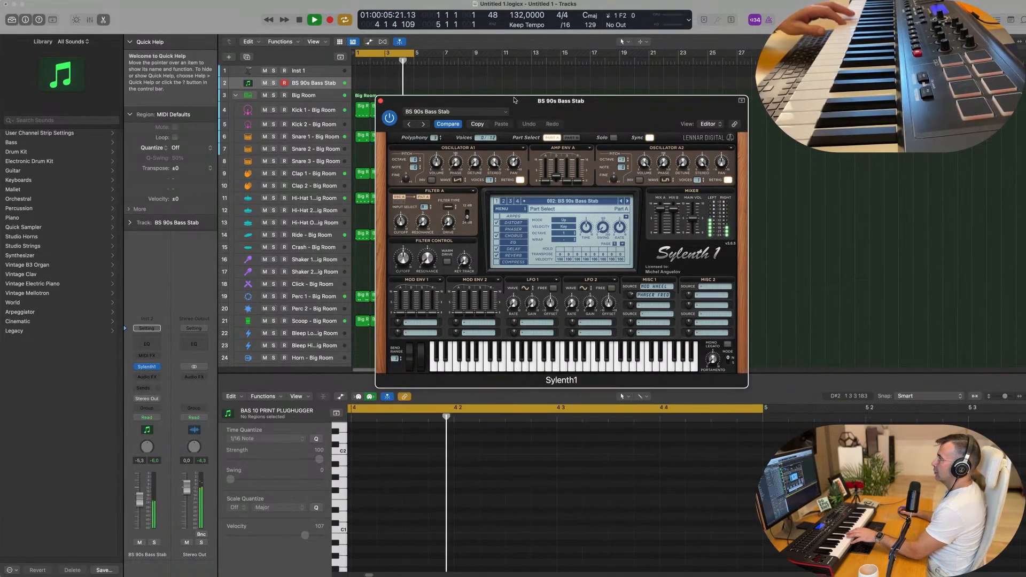
Record a one-bar part of short bass stab notes on the BS 90s Bass Stab track.
drag(515, 99, 640, 143)
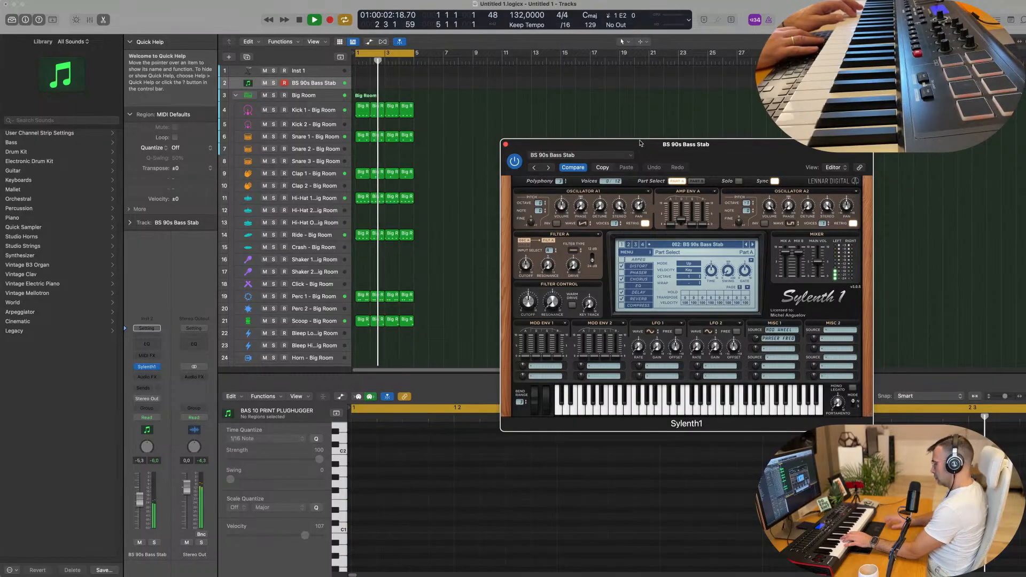
key(r)
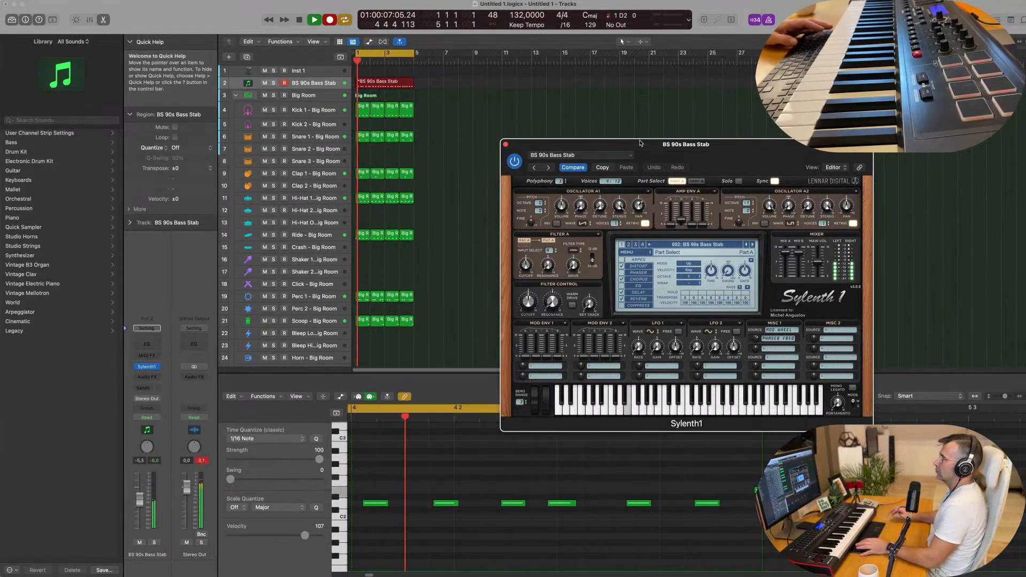
Stop recording and open the recorded bass stab region's notes in the Piano Roll.
key(r)
key(Return)
click(463, 336)
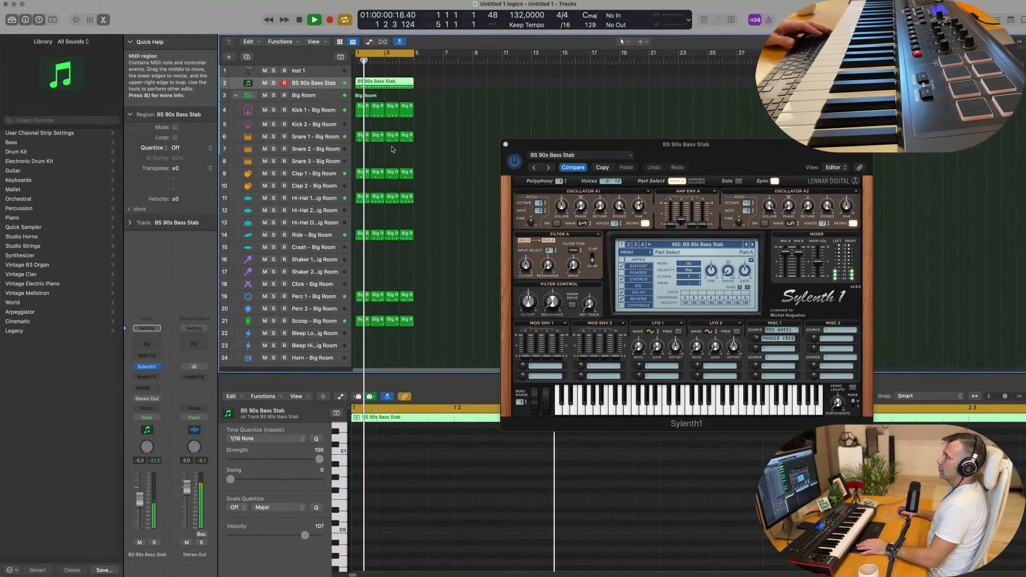
key(p)
key(space)
double_click(388, 81)
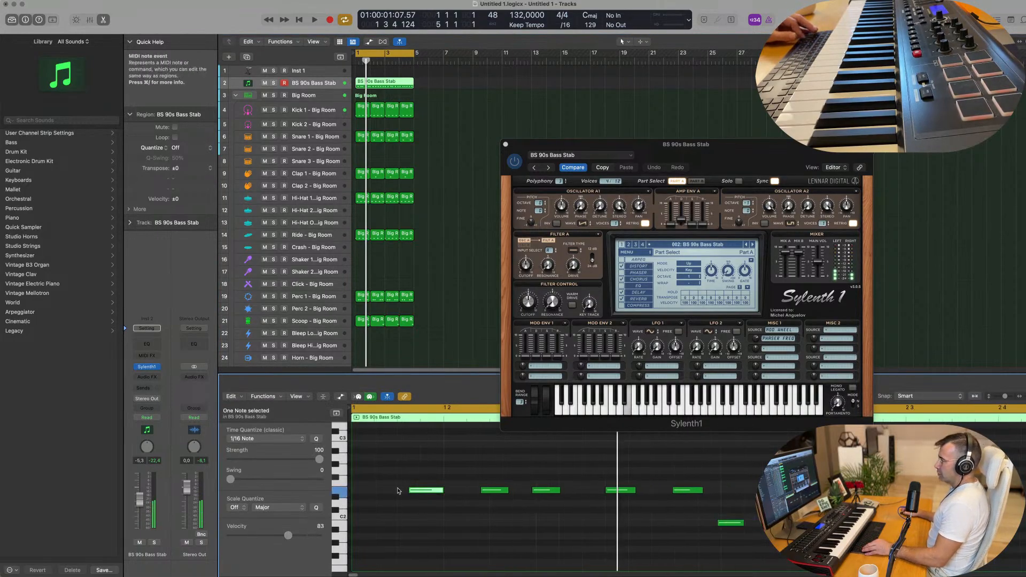
Copy a note to the region start and quantize all 25 notes to 1/16.
drag(416, 490, 362, 489)
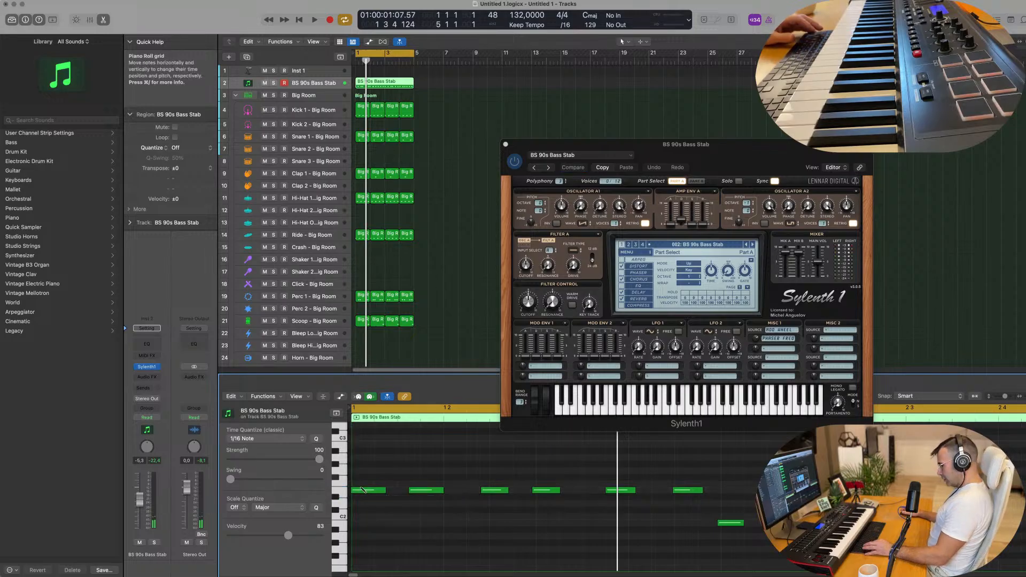
key(super+a)
key(q)
key(super+Left)
key(super+Left)
Play back the quantized bass stab part from bar 1.
key(space)
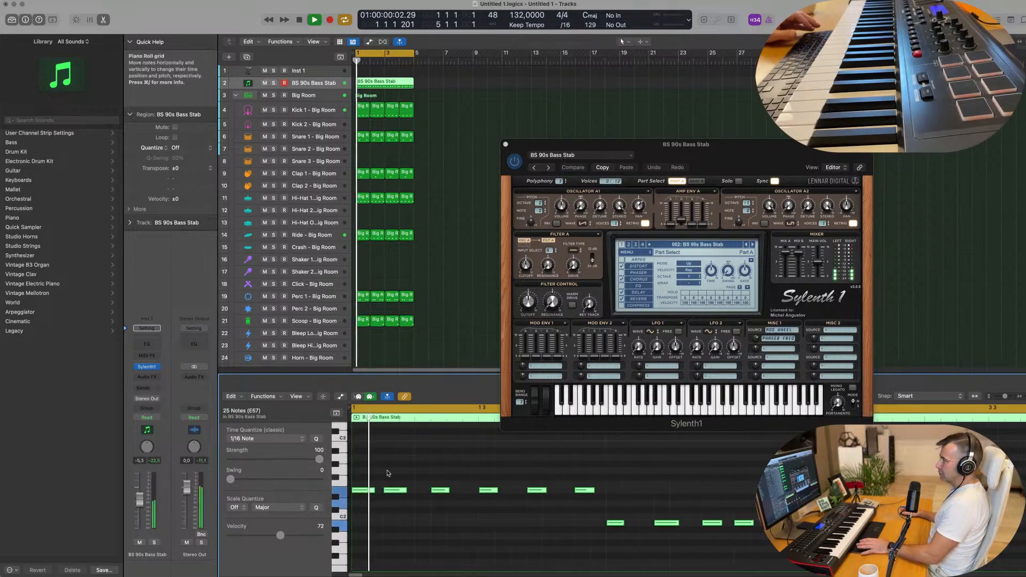
scroll(430, 471, left, 4)
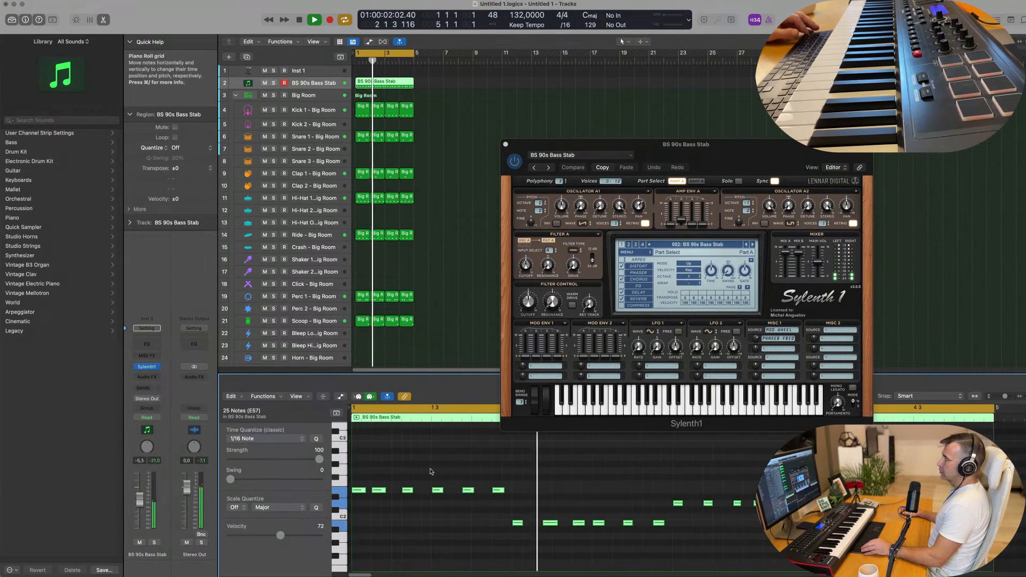
scroll(438, 468, left, 2)
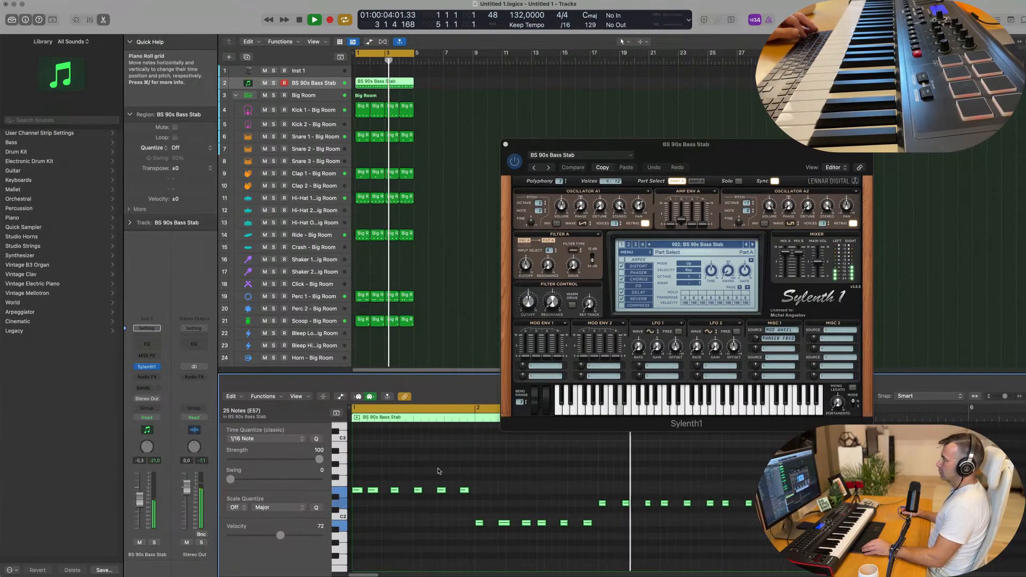
scroll(454, 471, right, 3)
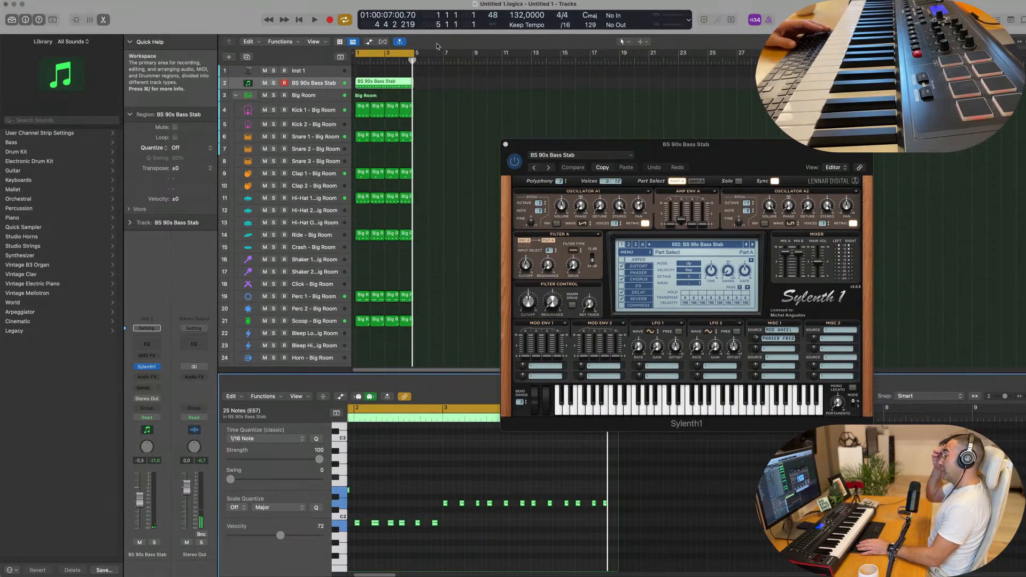
key(space)
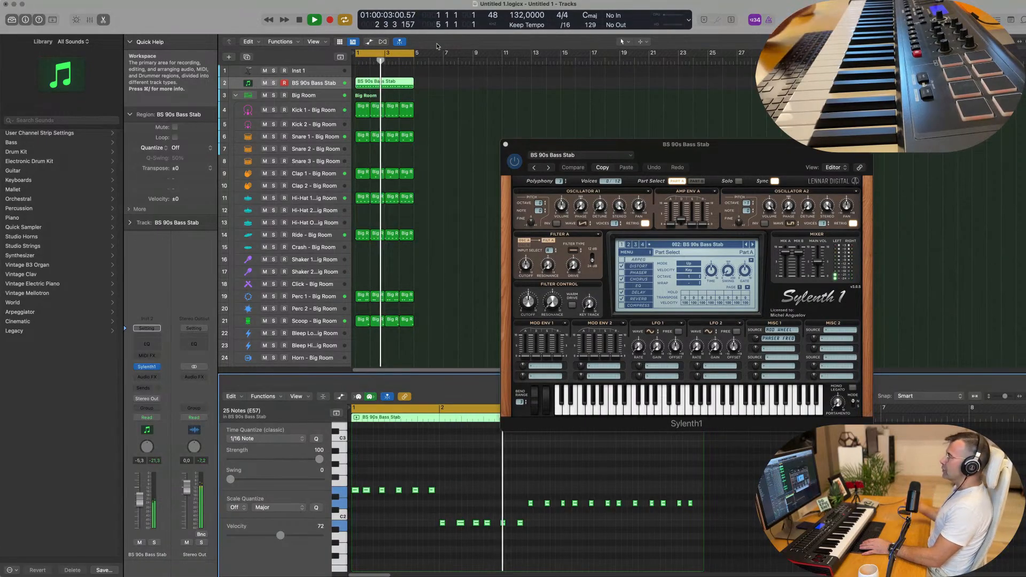
key(space)
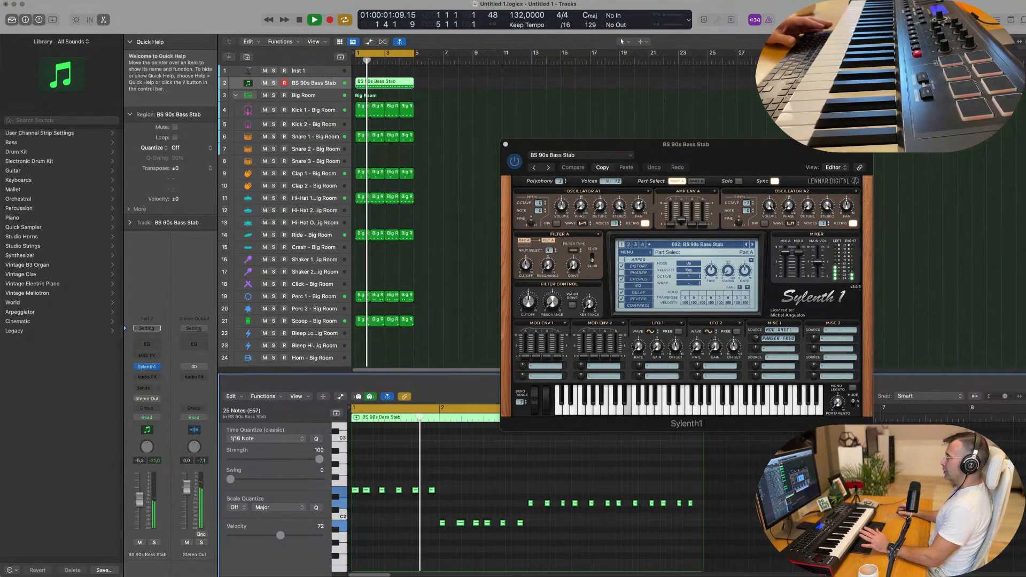
drag(508, 144, 586, 108)
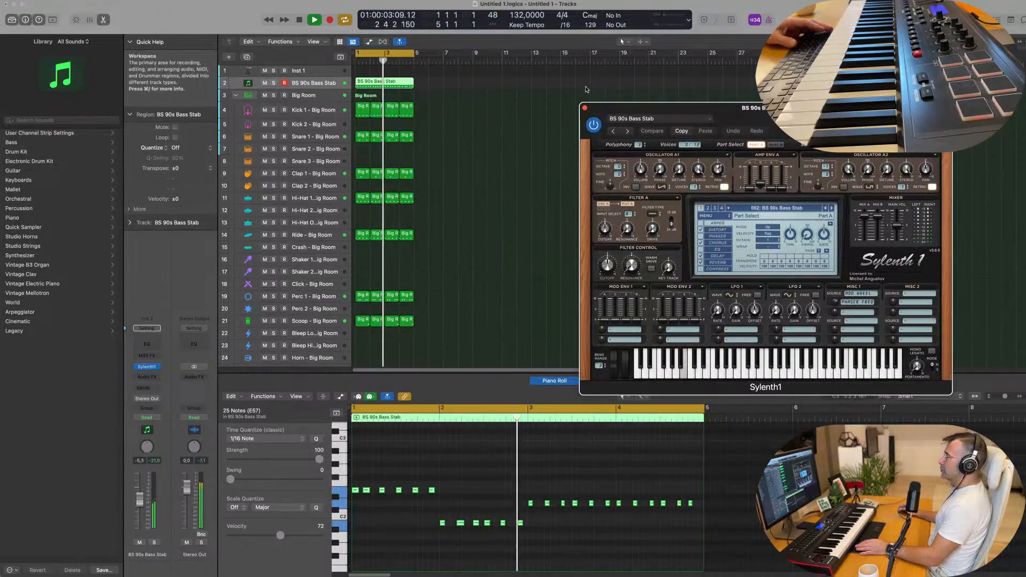
key(space)
key(space)
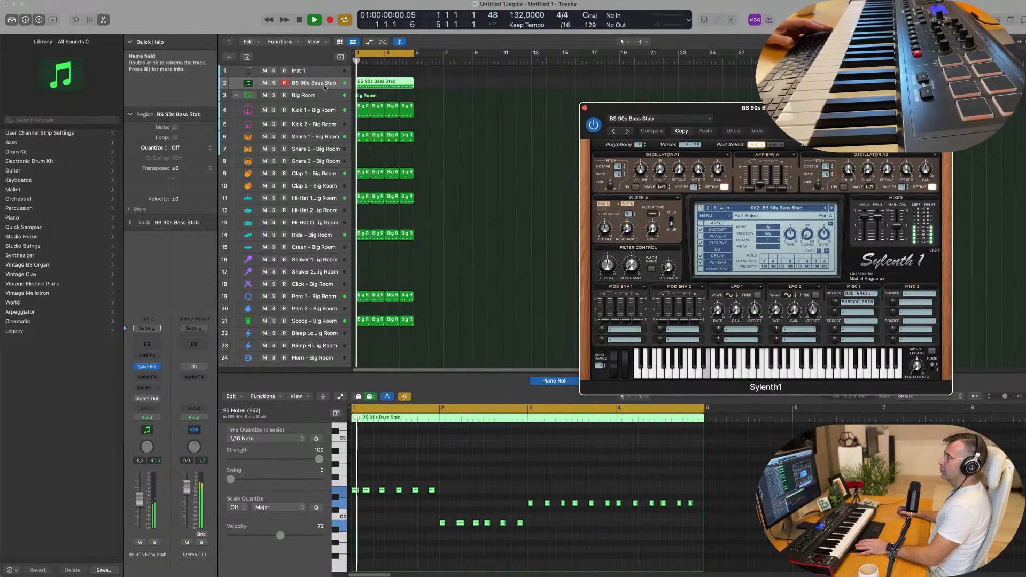
Duplicate the bass stab track, mute the original, and copy its region onto the duplicate.
click(344, 58)
click(265, 83)
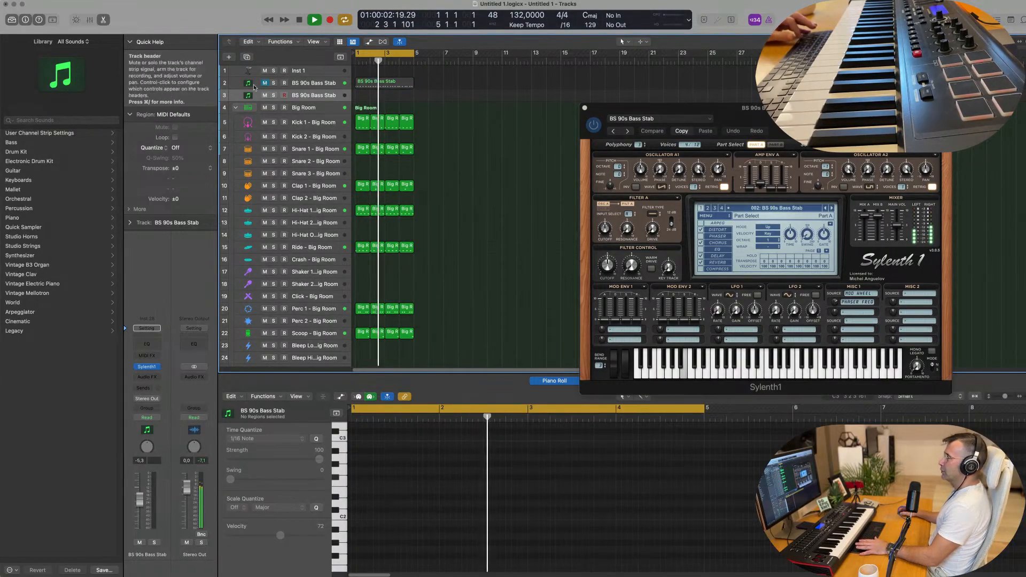
click(391, 85)
drag(391, 86, 388, 100)
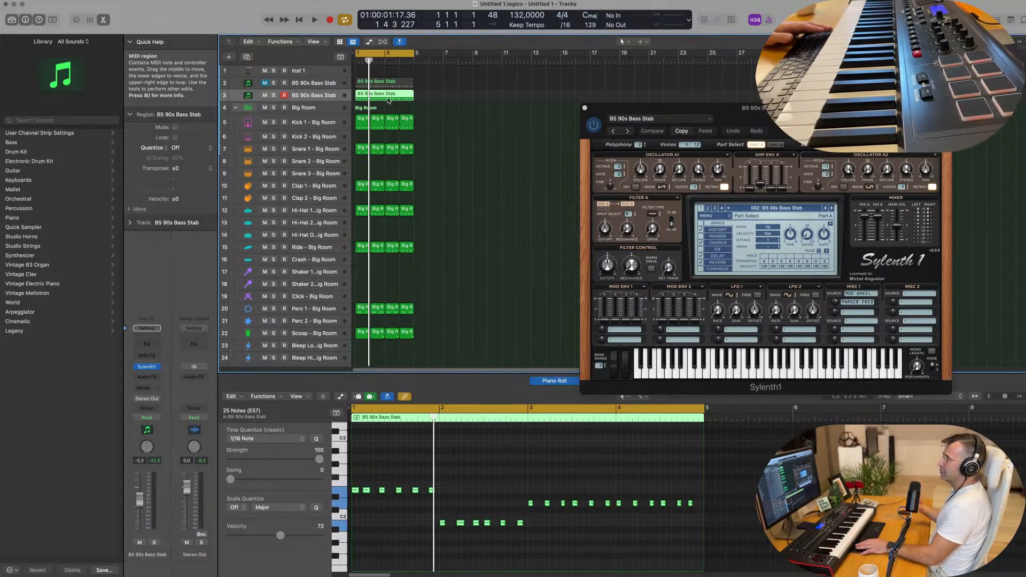
key(space)
key(space)
key(space)
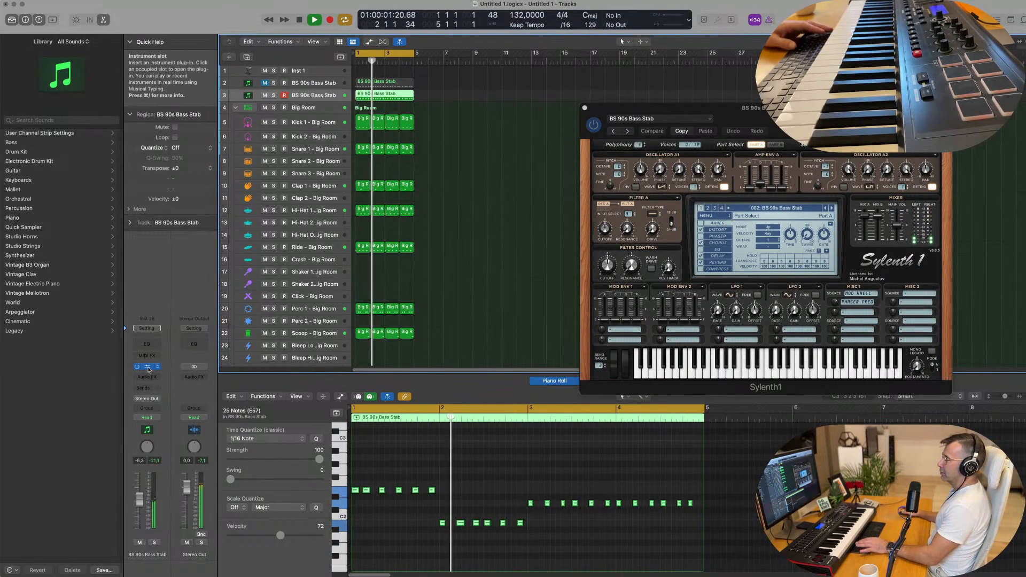
Open the new track's Sylenth1 and repeat all arrangement regions into bars 5–8.
click(146, 367)
drag(520, 105, 718, 107)
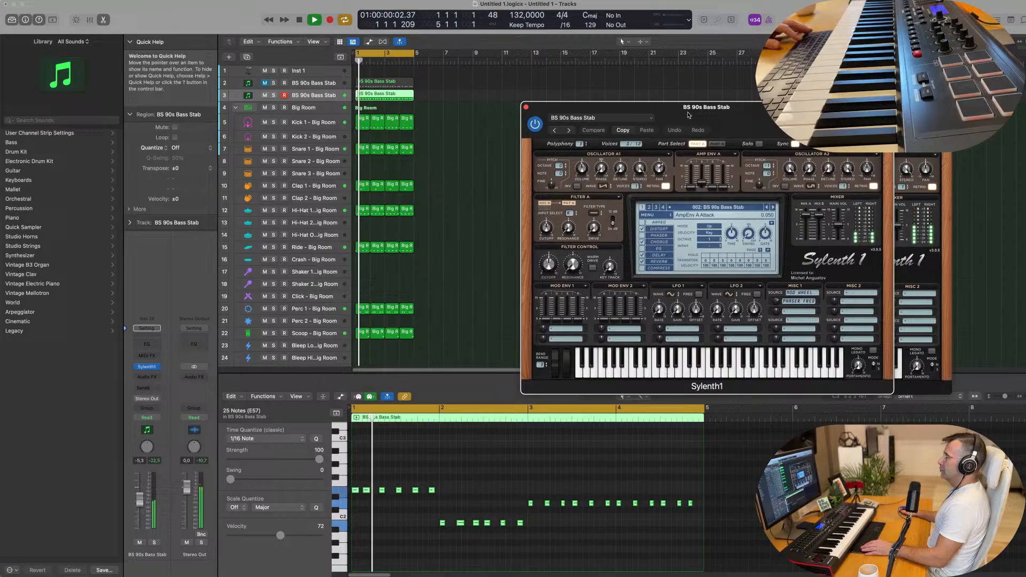
click(485, 132)
key(super+a)
key(super+r)
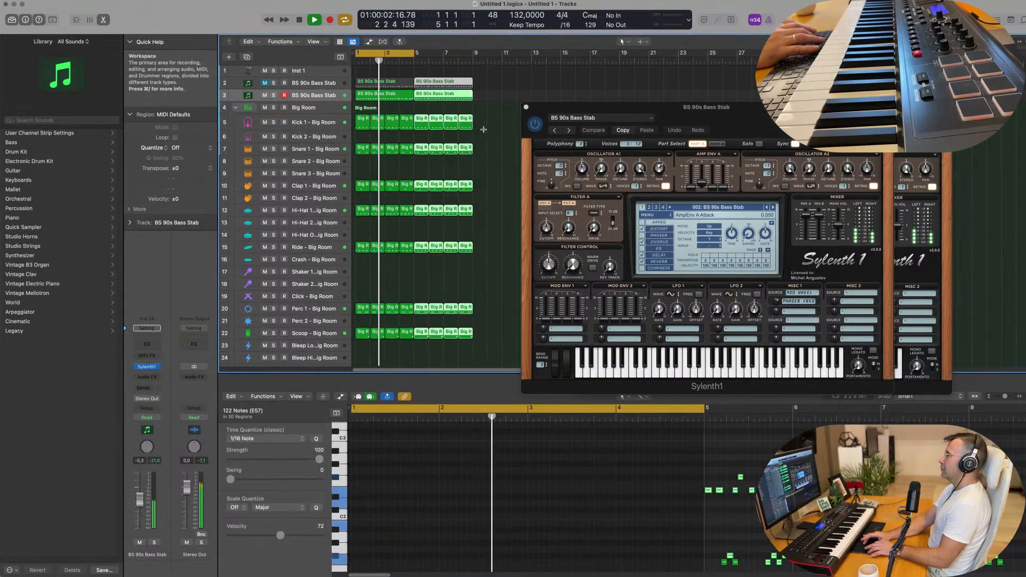
Repeat the regions through bar 16 and extend the cycle range to bars 1–17.
key(super+r)
key(super+r)
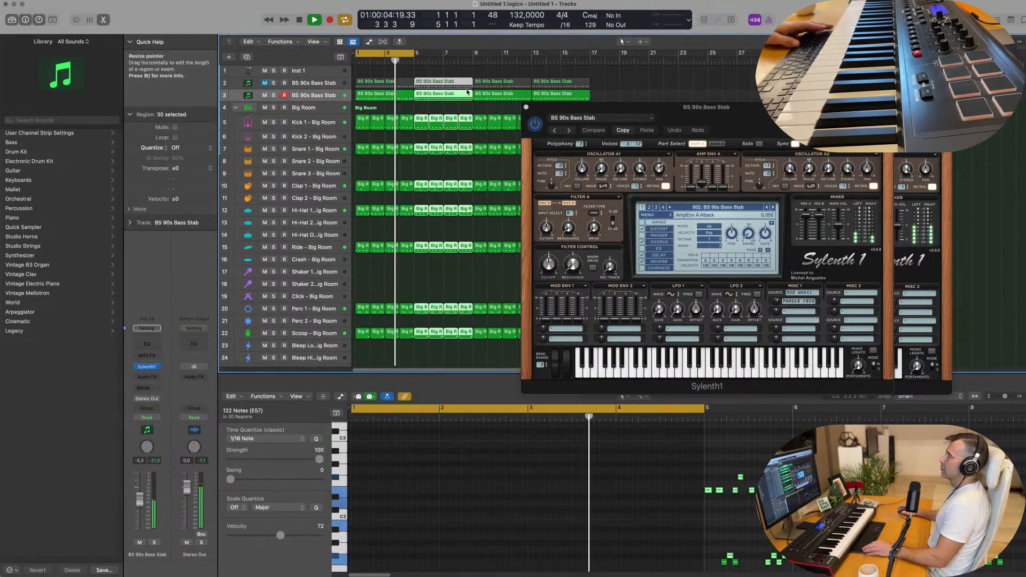
drag(412, 53, 590, 63)
key(Return)
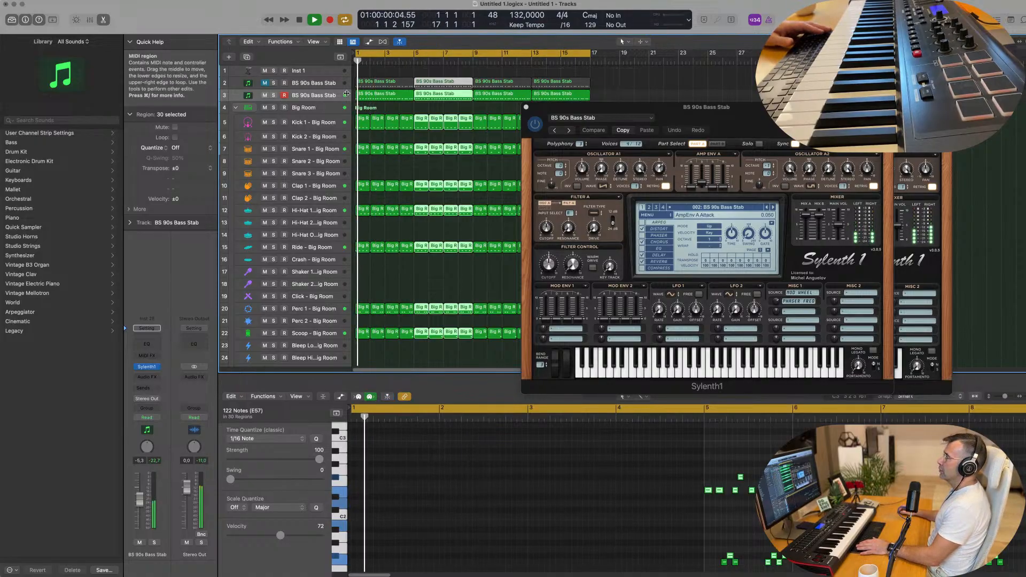
Show the toolbar, enlarge the new bass stab track's height, and select Clap 1 - Big Room.
click(315, 95)
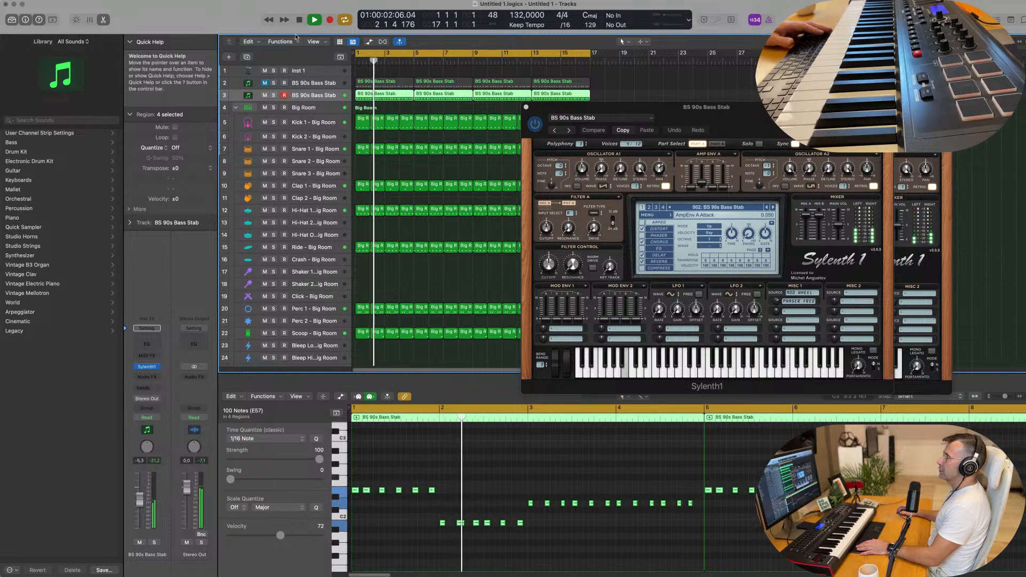
key(ctrl+alt+super+t)
key(Return)
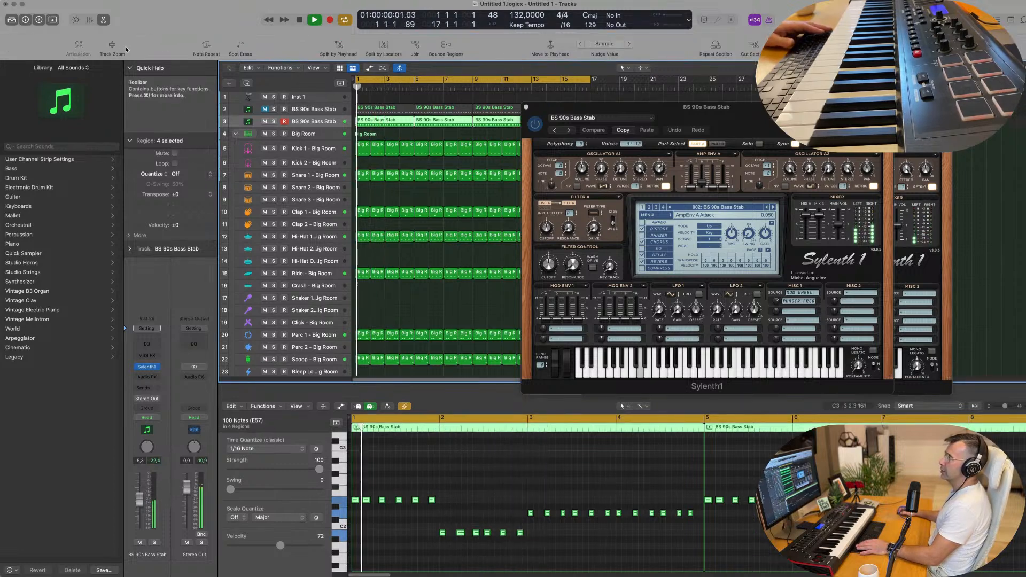
click(111, 47)
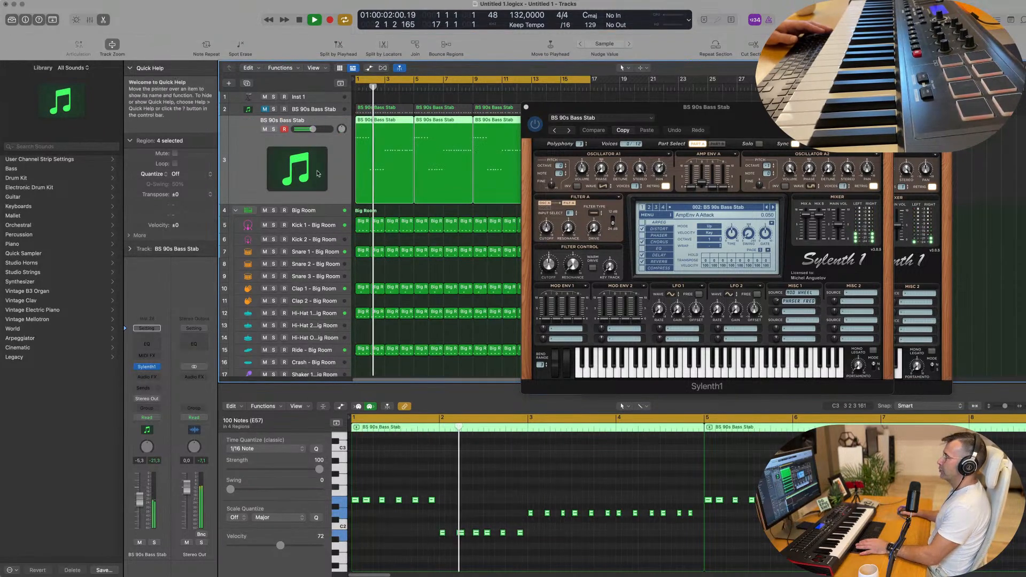
key(Return)
click(321, 278)
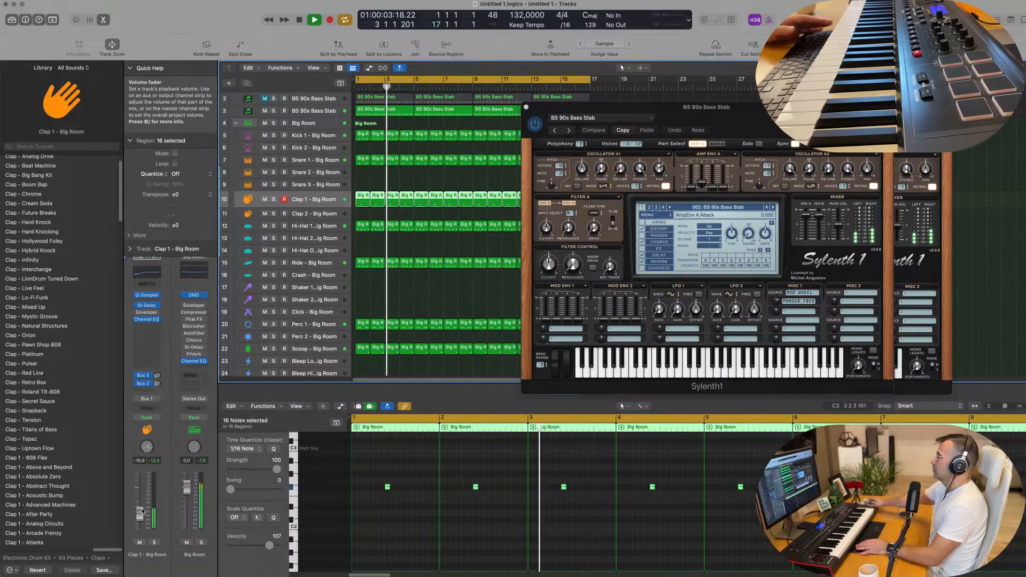
key(Return)
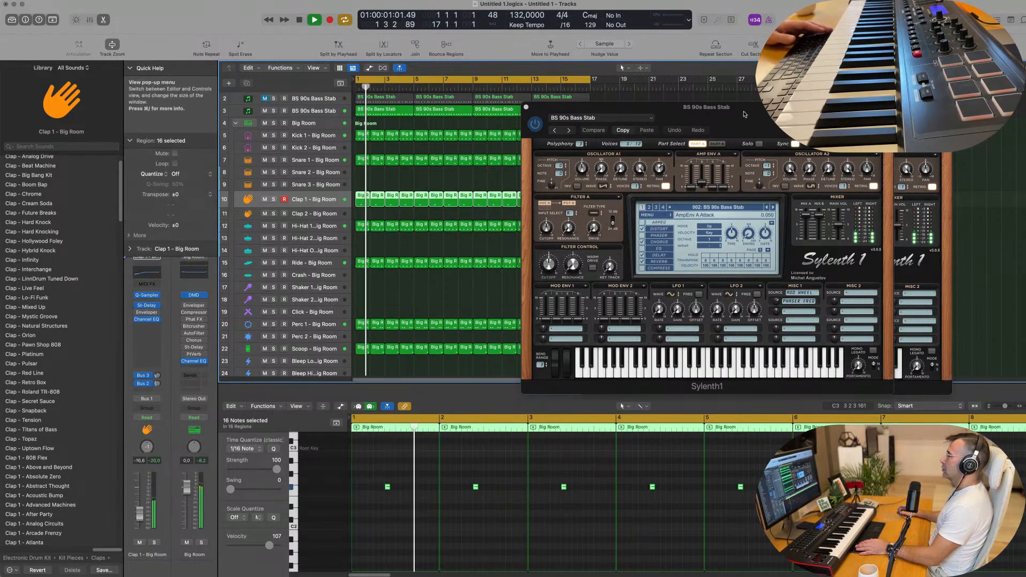
Audition successive Sylenth1 bass presets on the second track, from BS 010101 onward.
drag(700, 108, 620, 109)
key(space)
key(space)
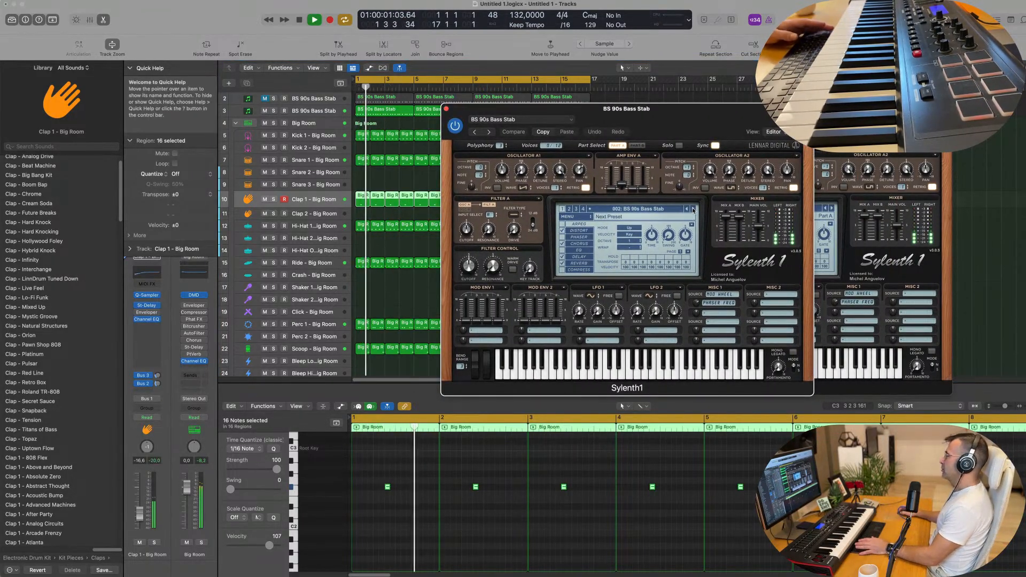
click(693, 209)
click(693, 209)
key(Return)
click(693, 209)
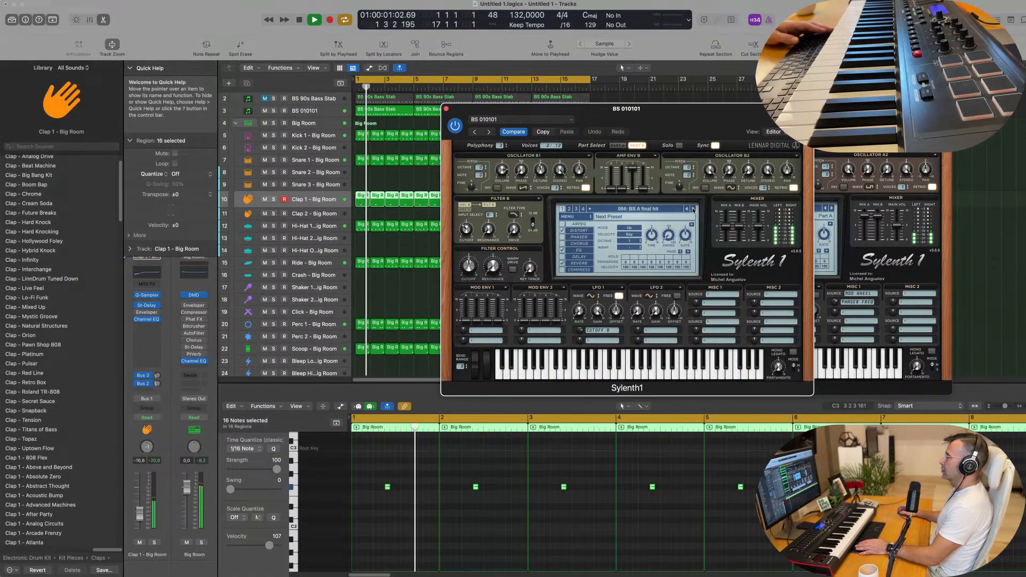
click(693, 208)
click(692, 209)
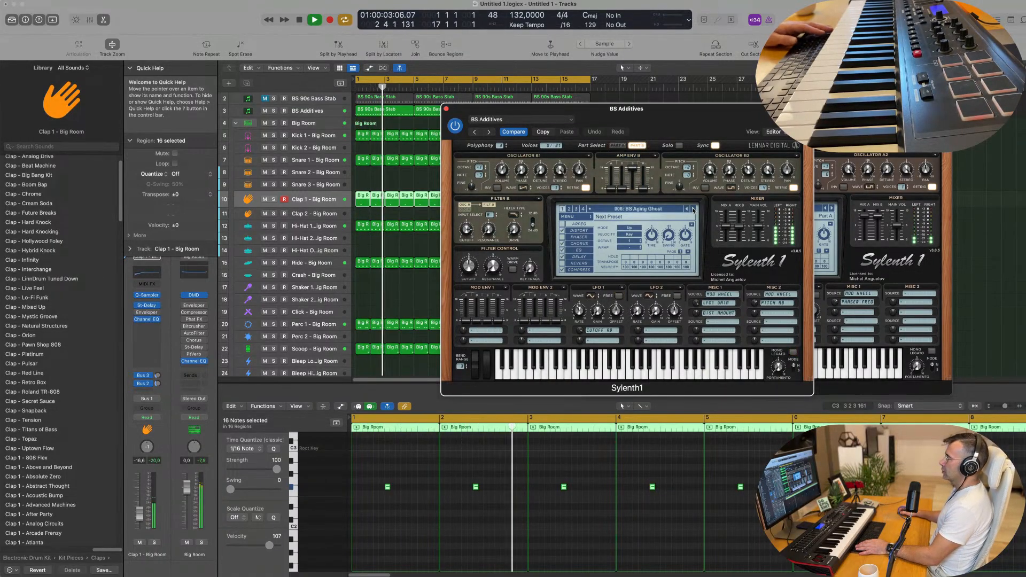
click(693, 209)
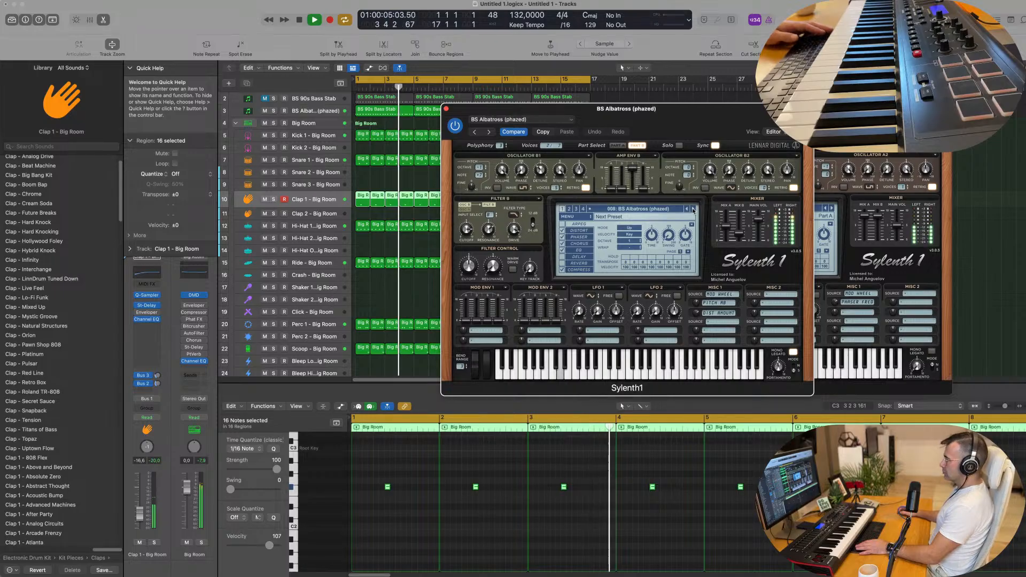
click(693, 209)
click(692, 208)
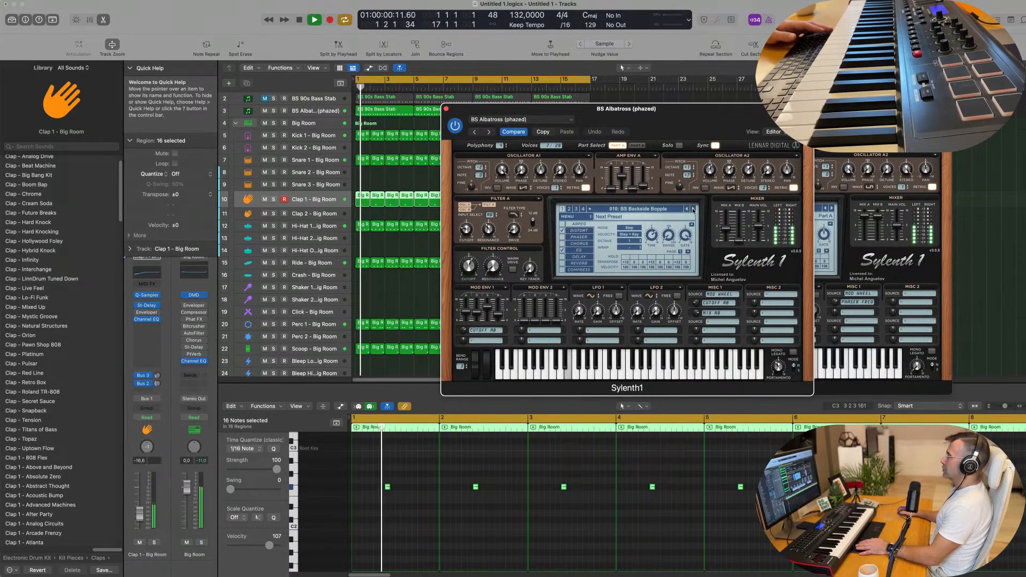
click(692, 209)
click(692, 209)
click(693, 209)
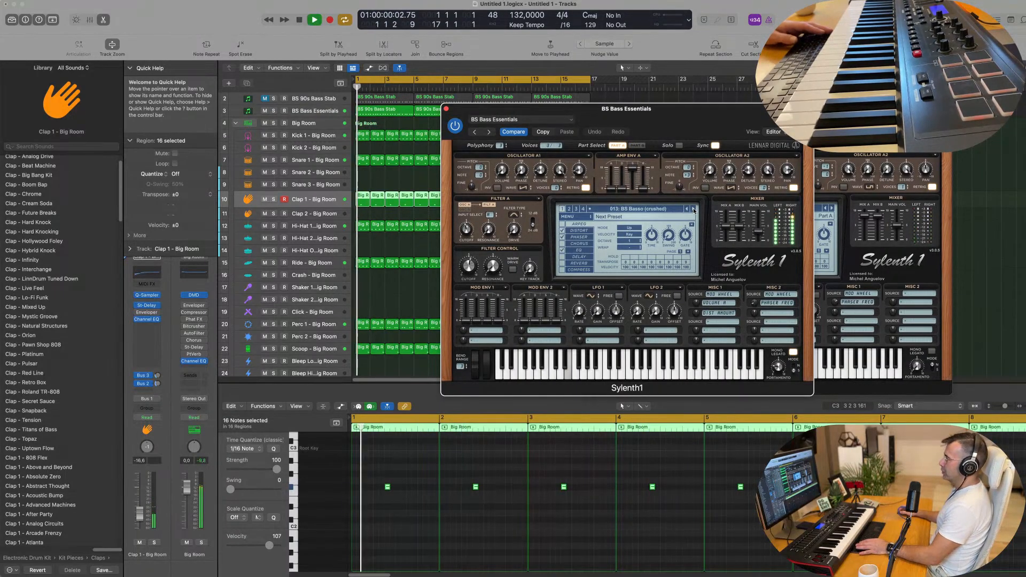
click(693, 209)
click(692, 209)
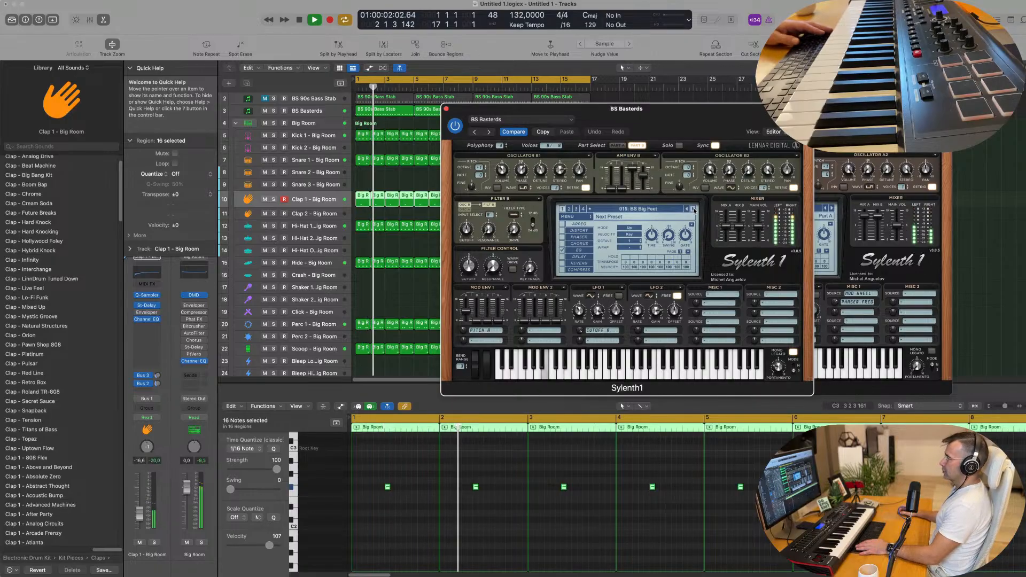
click(693, 209)
click(693, 209)
click(693, 209)
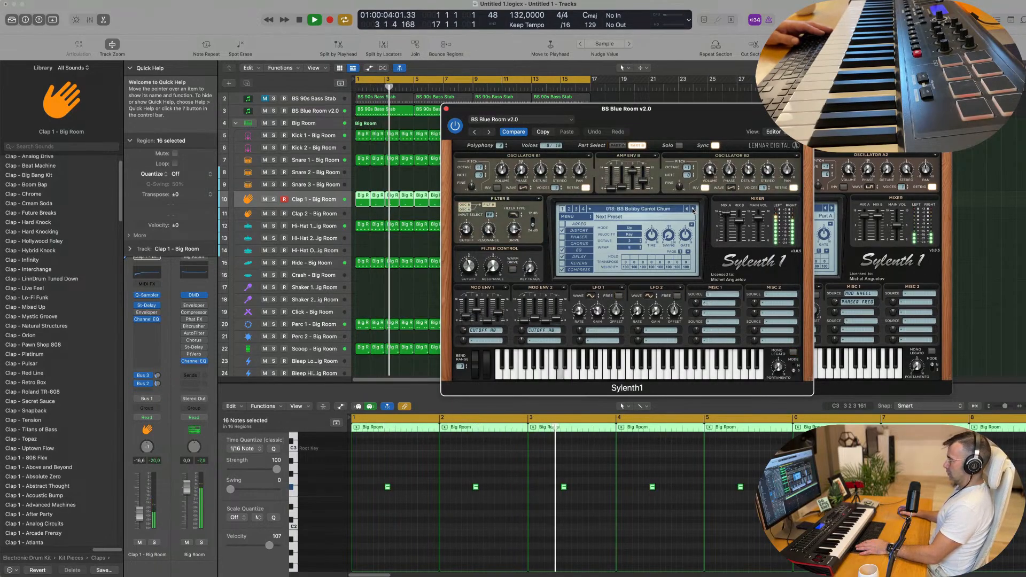
click(692, 208)
Load BS Elvis is God from the Sylenth1 preset list and turn that track down.
click(661, 208)
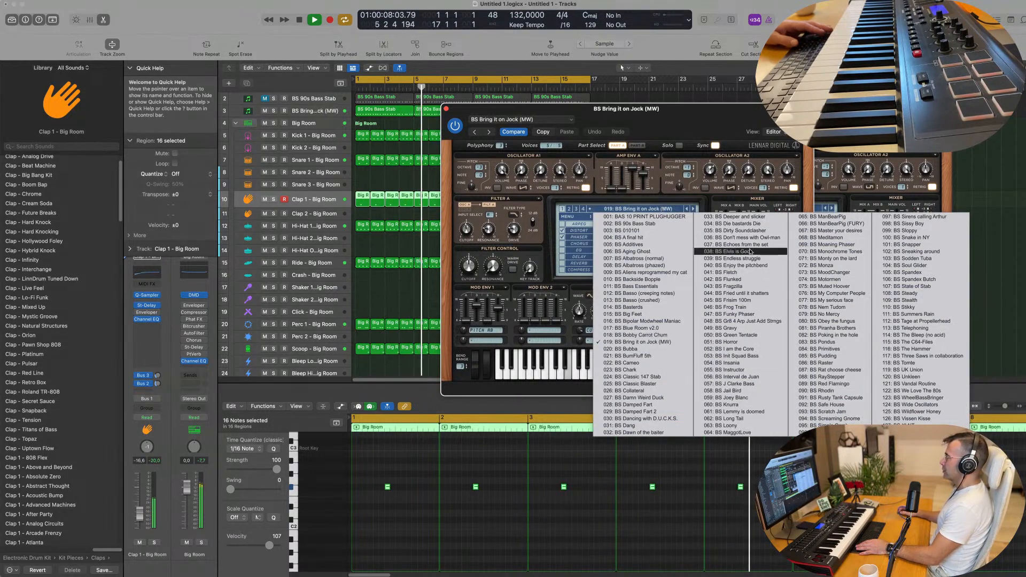
click(749, 251)
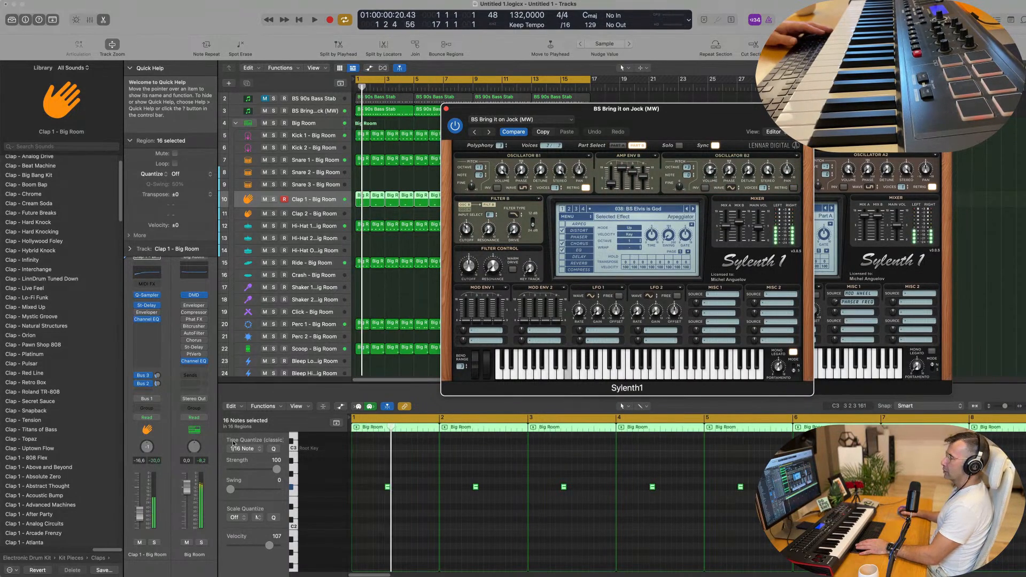
click(309, 111)
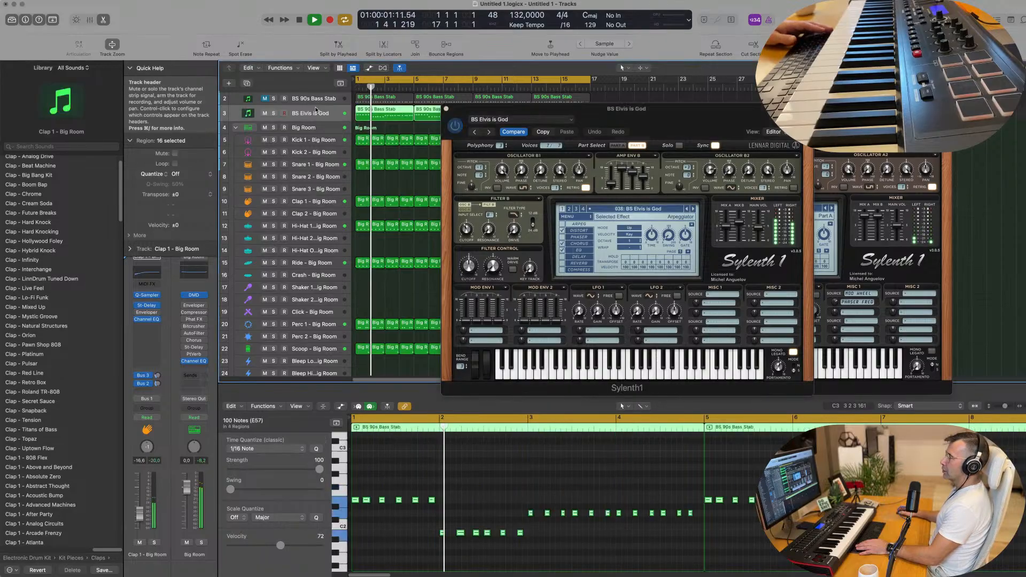
drag(139, 499, 140, 512)
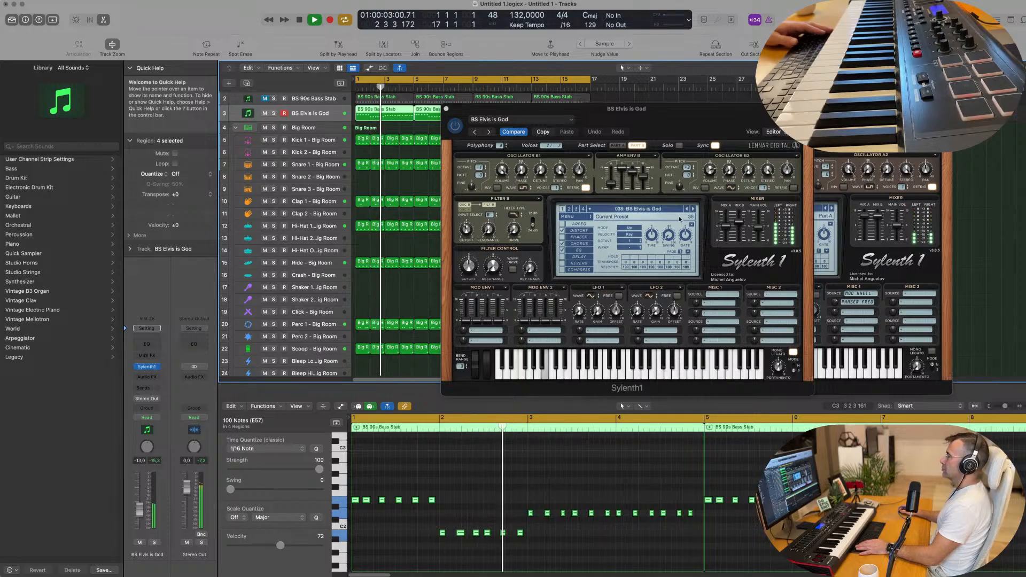
Step through more presets to settle on 047: BS Funky Phaser, then mute the track.
click(693, 210)
click(692, 210)
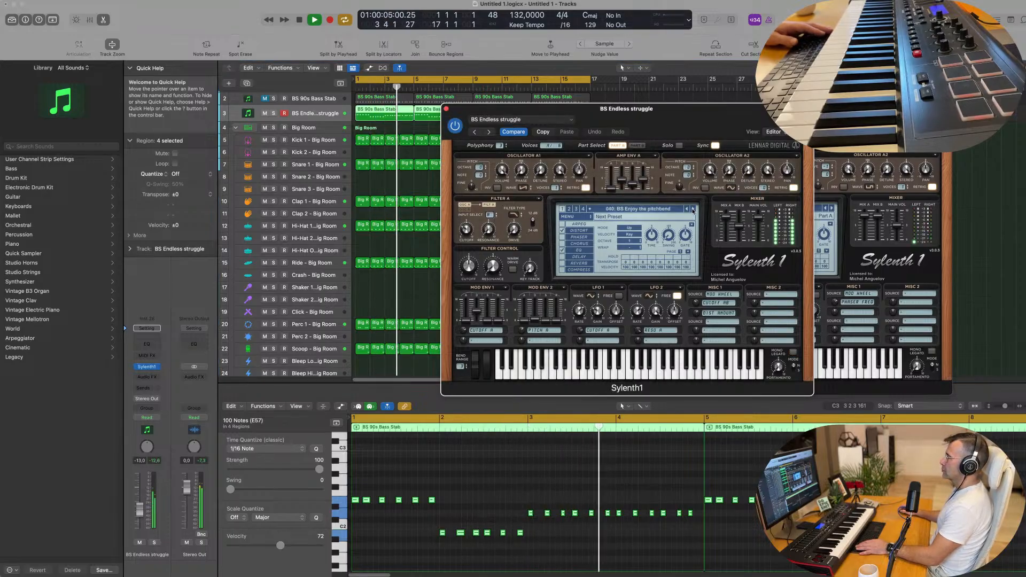
click(693, 210)
click(692, 210)
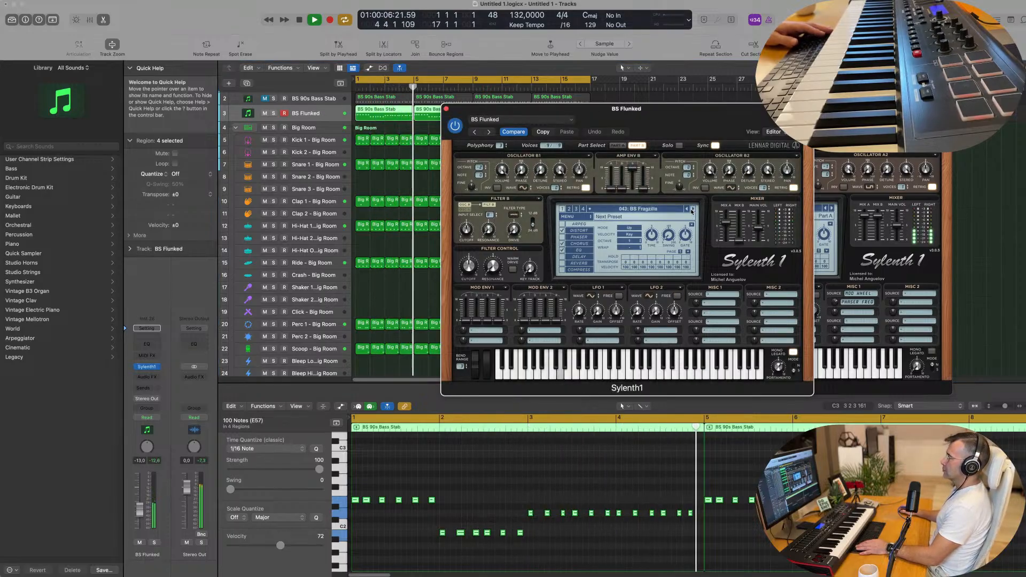
click(693, 211)
click(692, 211)
click(693, 210)
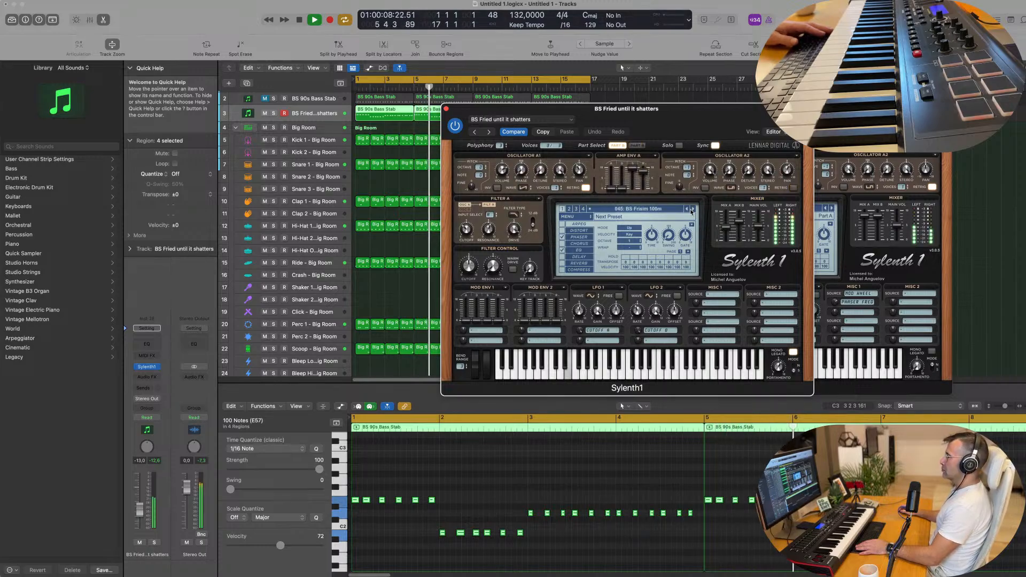
click(693, 211)
click(692, 210)
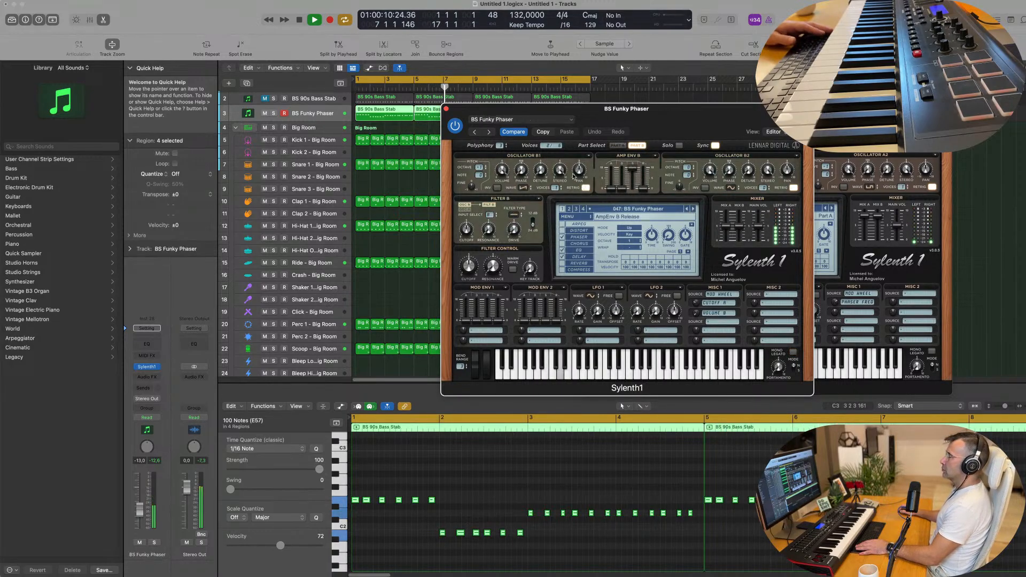
click(264, 114)
click(292, 100)
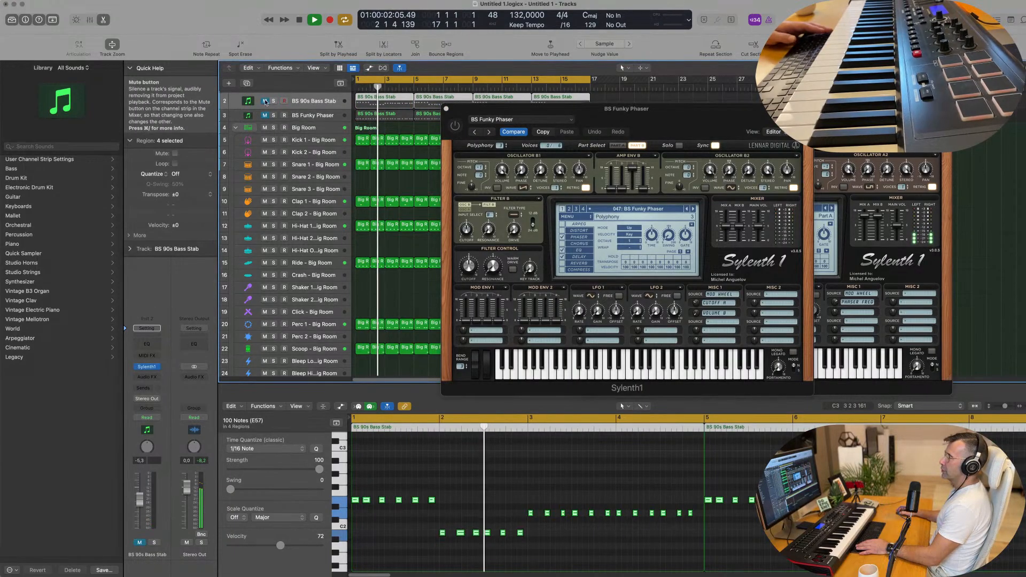
Close the Funky Phaser synth window and make the BS 90s Bass Stab track taller.
click(265, 101)
key(Return)
drag(474, 107, 442, 132)
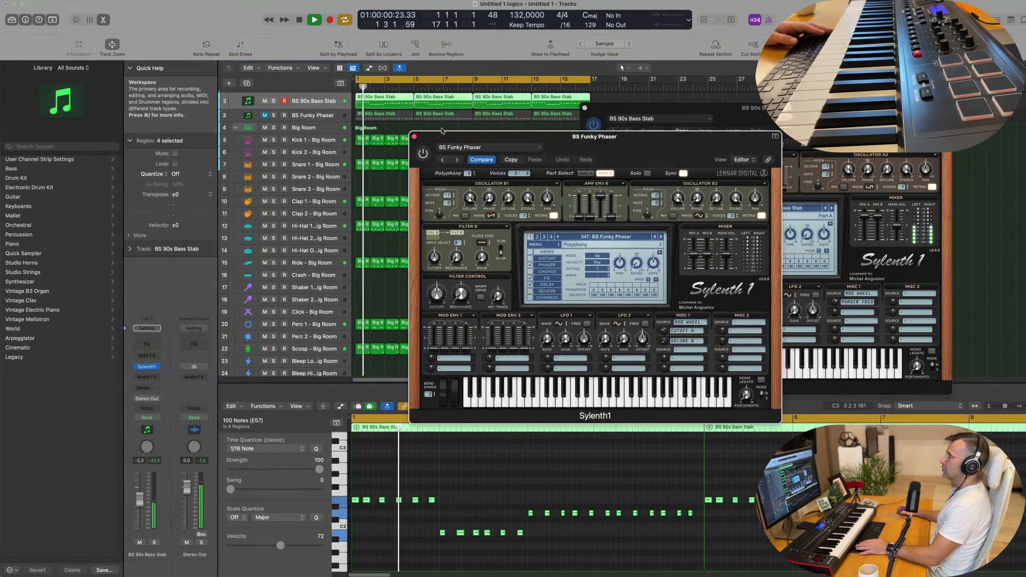
click(414, 136)
key(space)
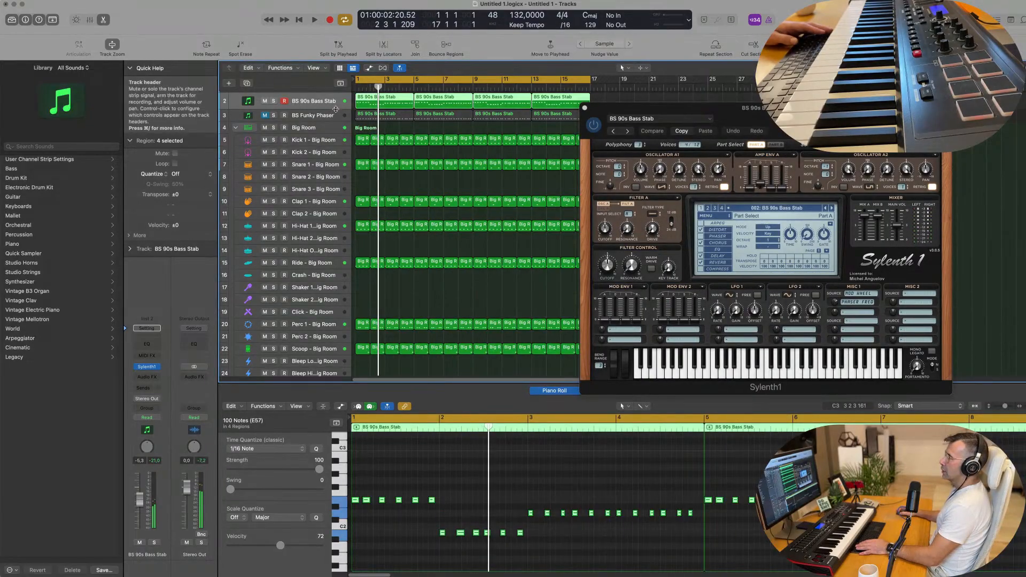
drag(337, 108, 317, 120)
key(Return)
key(space)
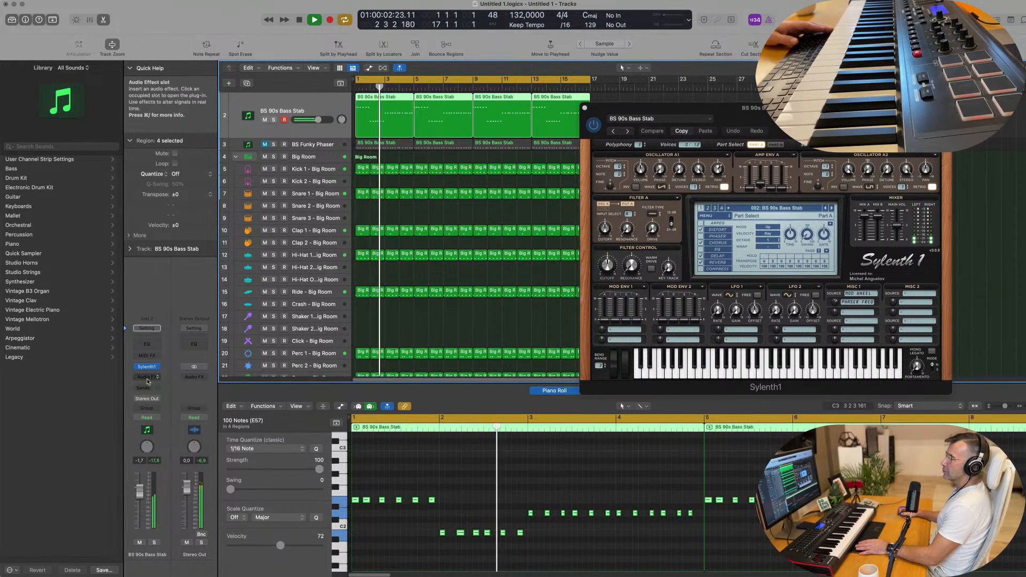
Insert a stereo Compressor from Dynamics after Sylenth1 on the bass stab channel.
click(149, 368)
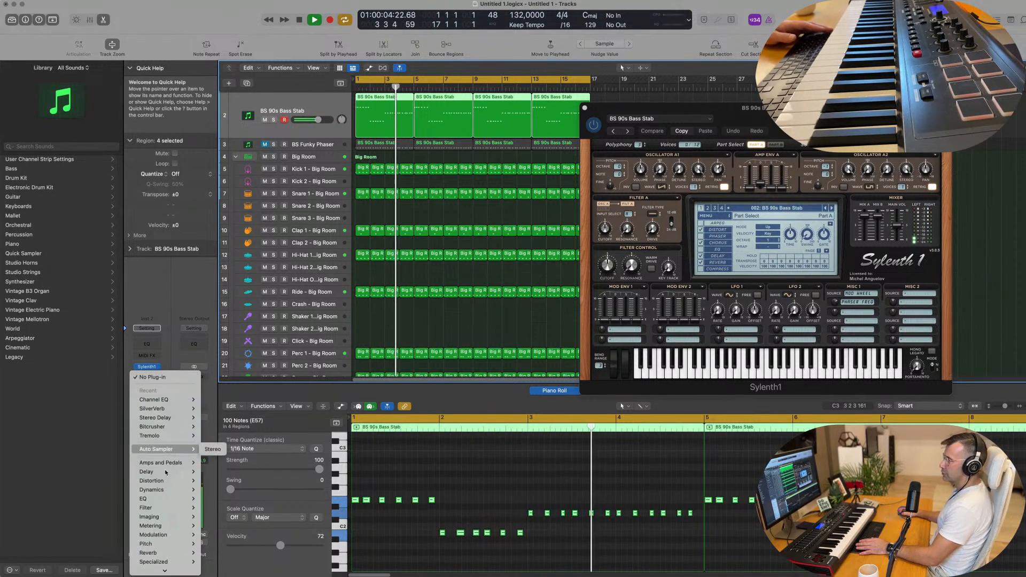
mouse_move(164, 491)
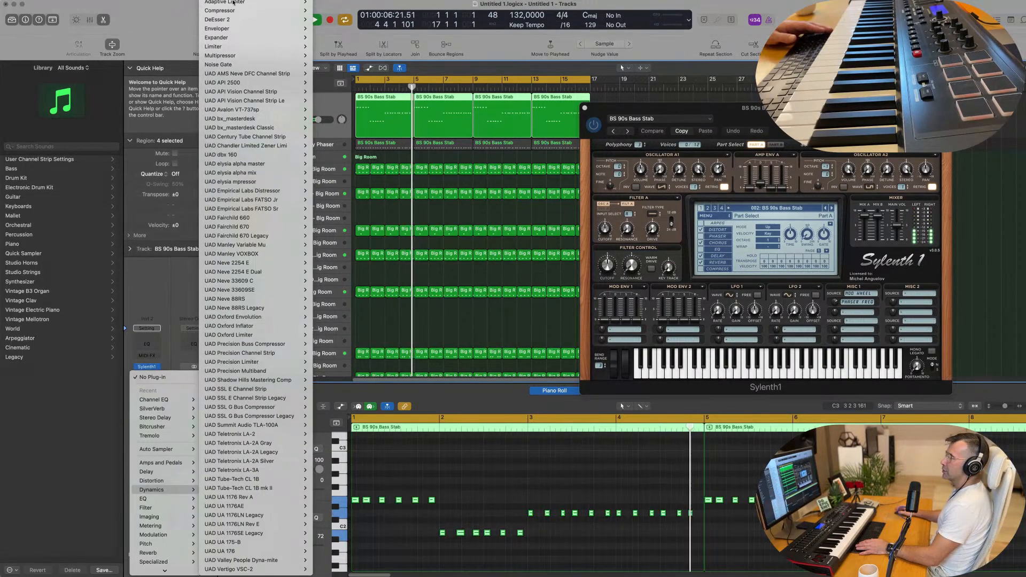
mouse_move(233, 11)
click(324, 11)
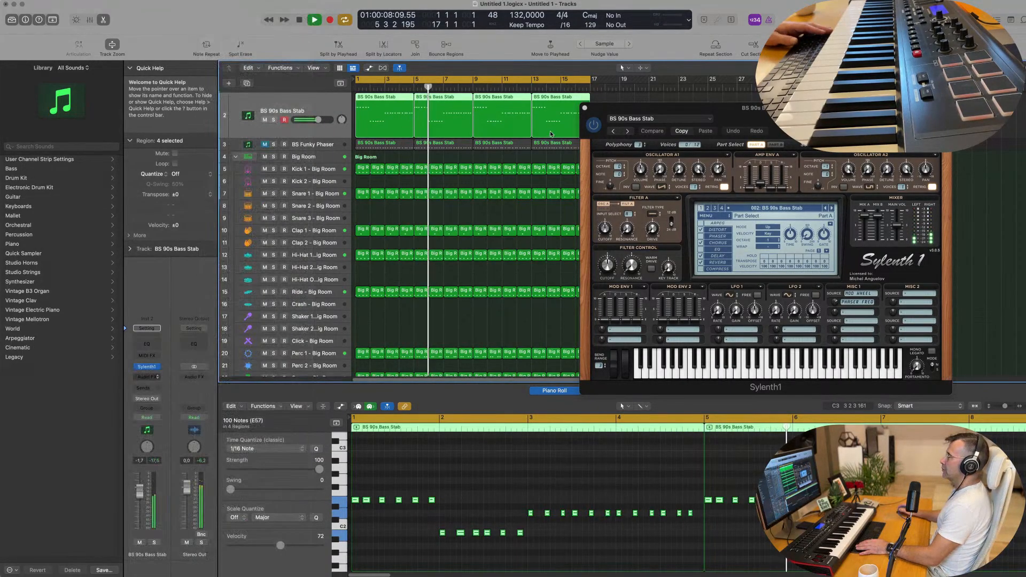
Set the Compressor side chain to Kick 1 - Big Room, AUTO release off, threshold -21 dB.
drag(495, 102, 476, 104)
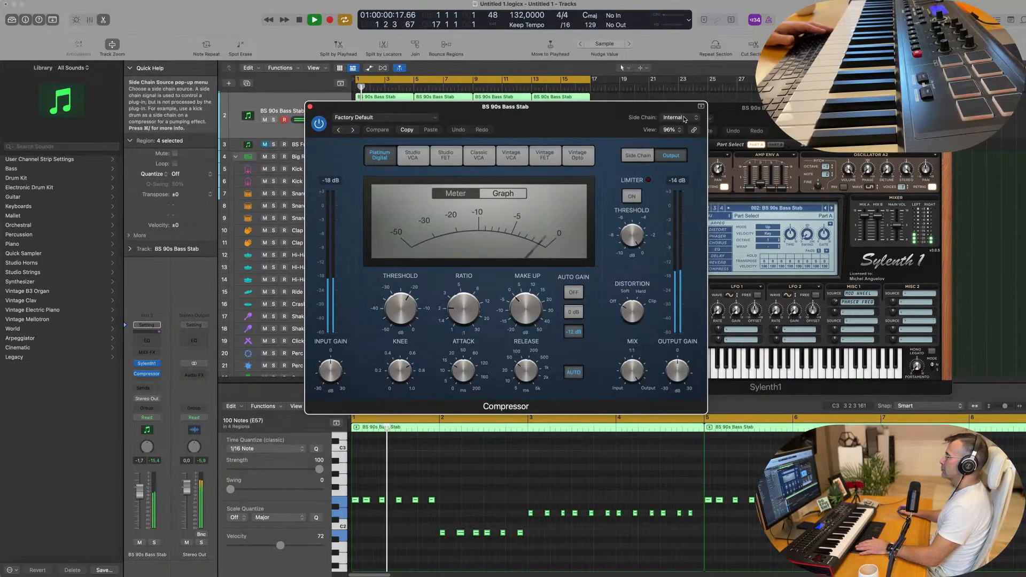
click(685, 118)
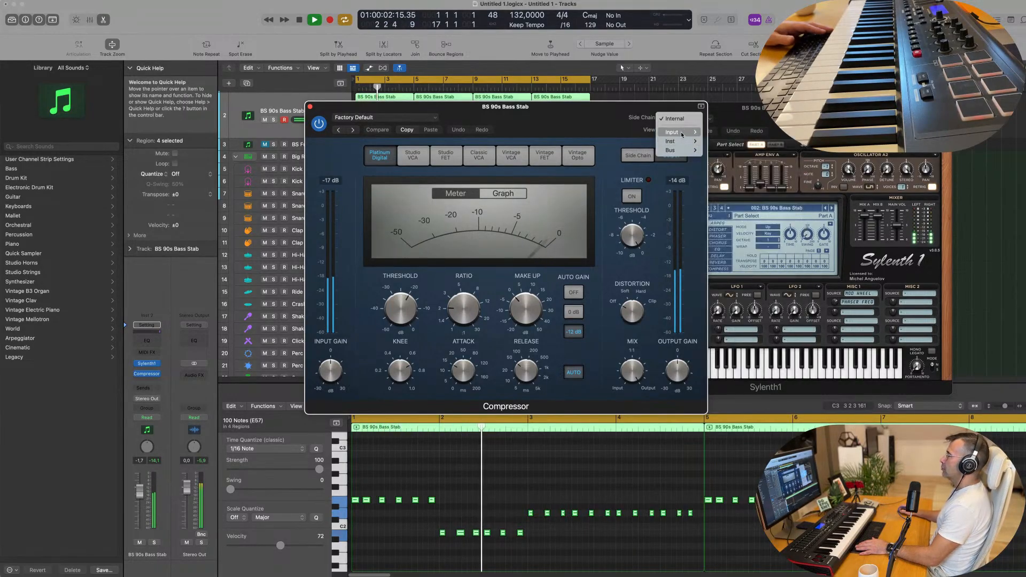
mouse_move(681, 133)
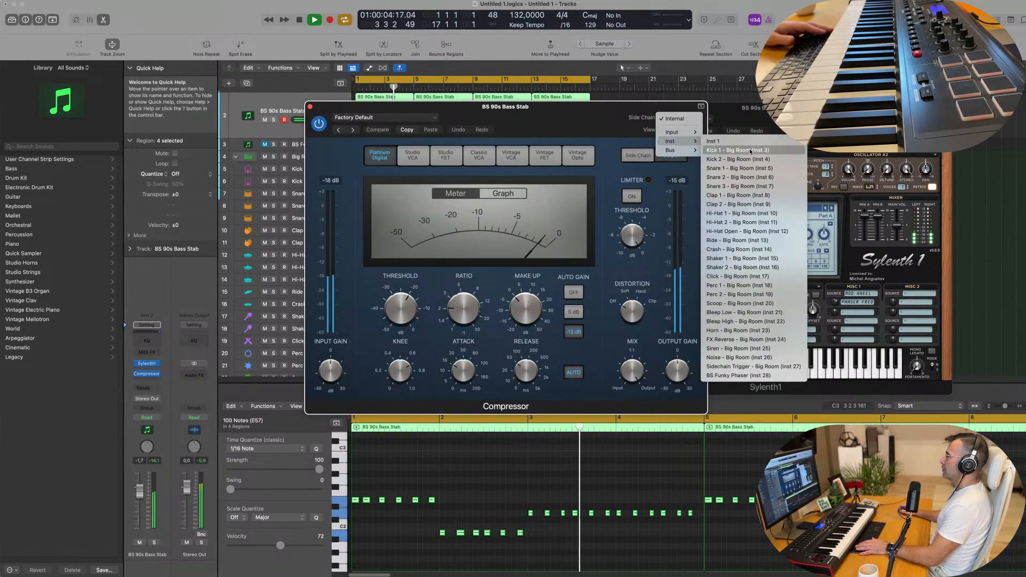
click(750, 152)
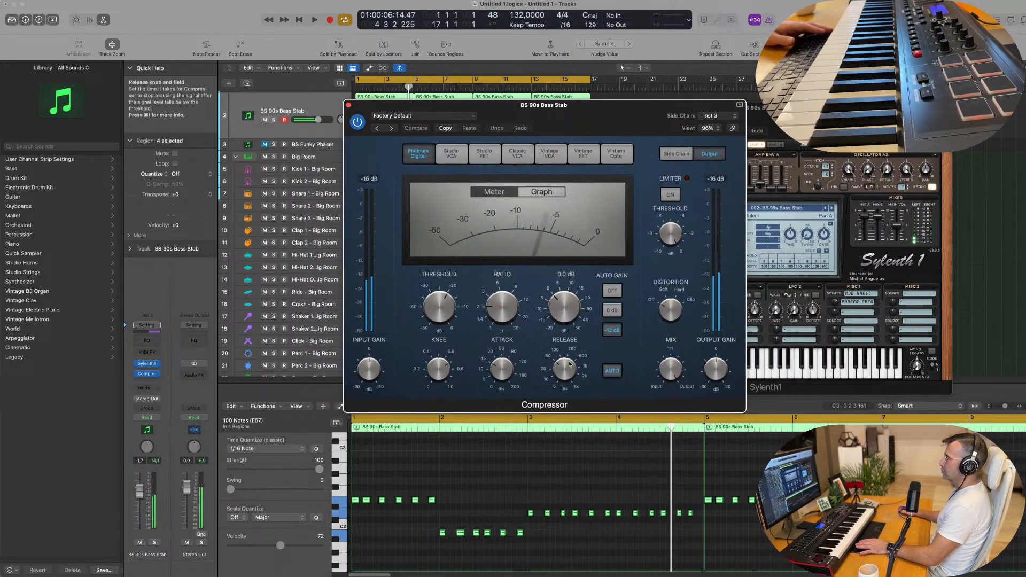
key(space)
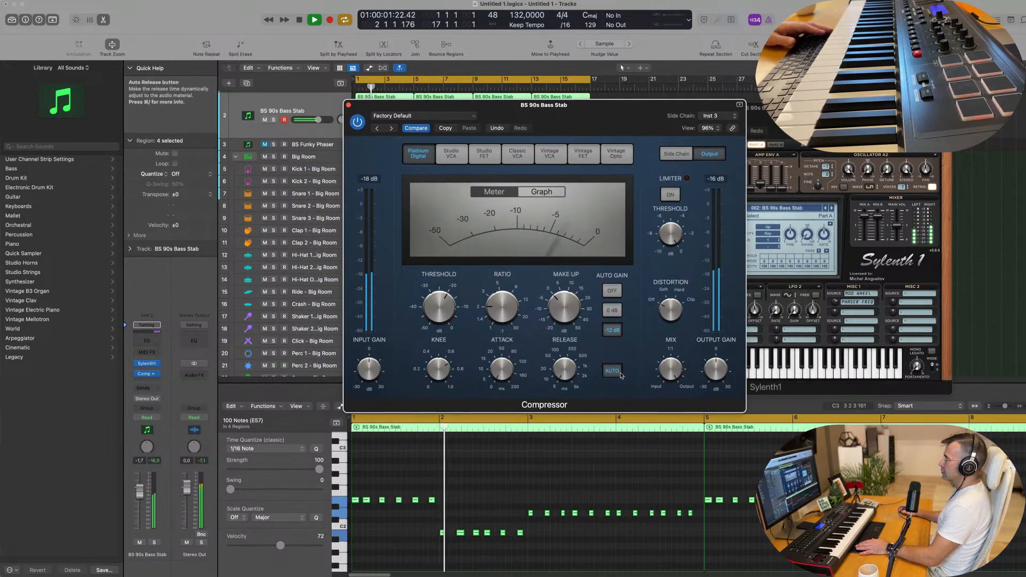
click(620, 375)
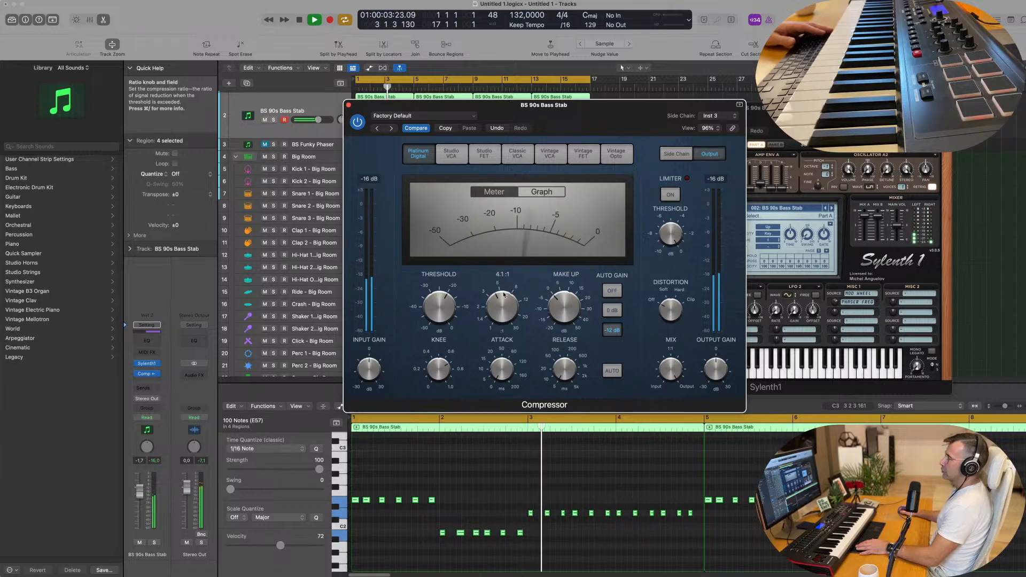
drag(447, 301, 457, 273)
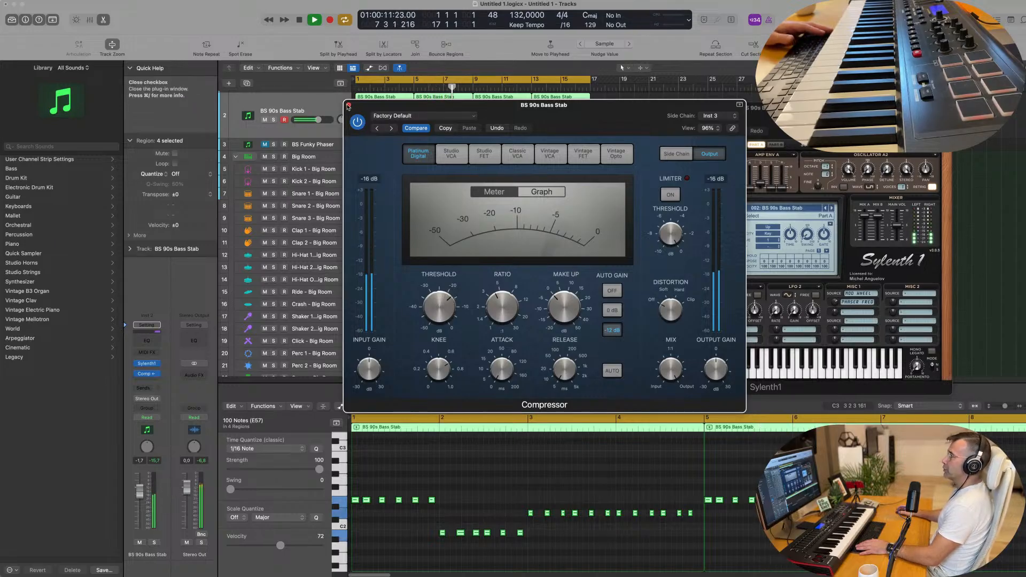
click(348, 106)
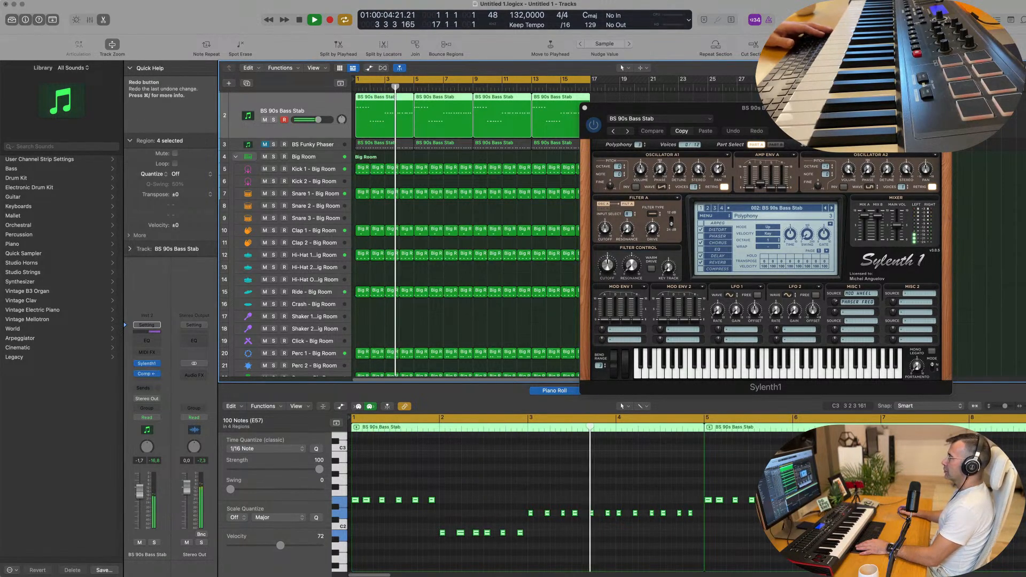
Close the Sylenth1 window and send the playhead back to bar 1.
drag(780, 125, 578, 167)
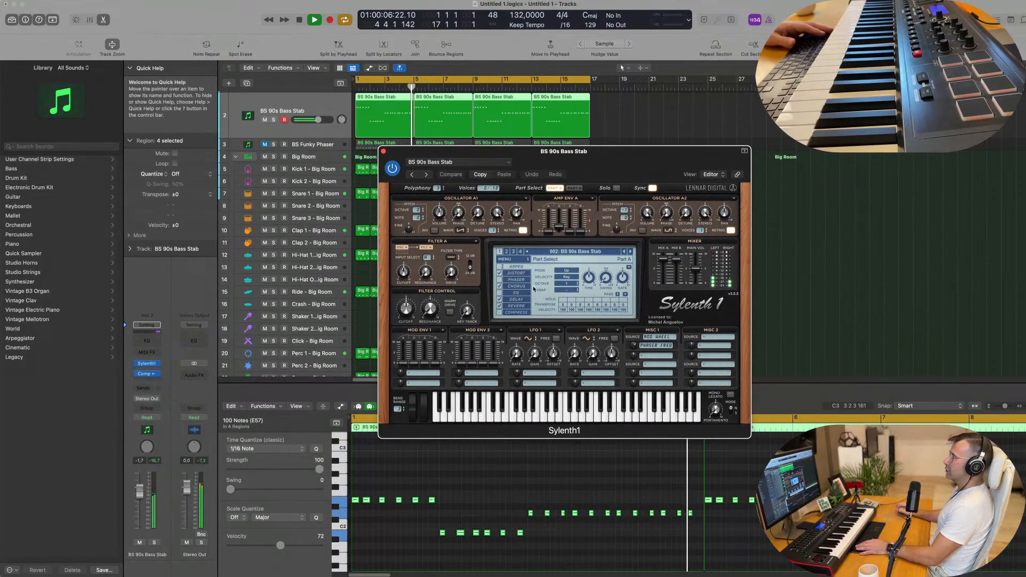
drag(413, 152, 387, 151)
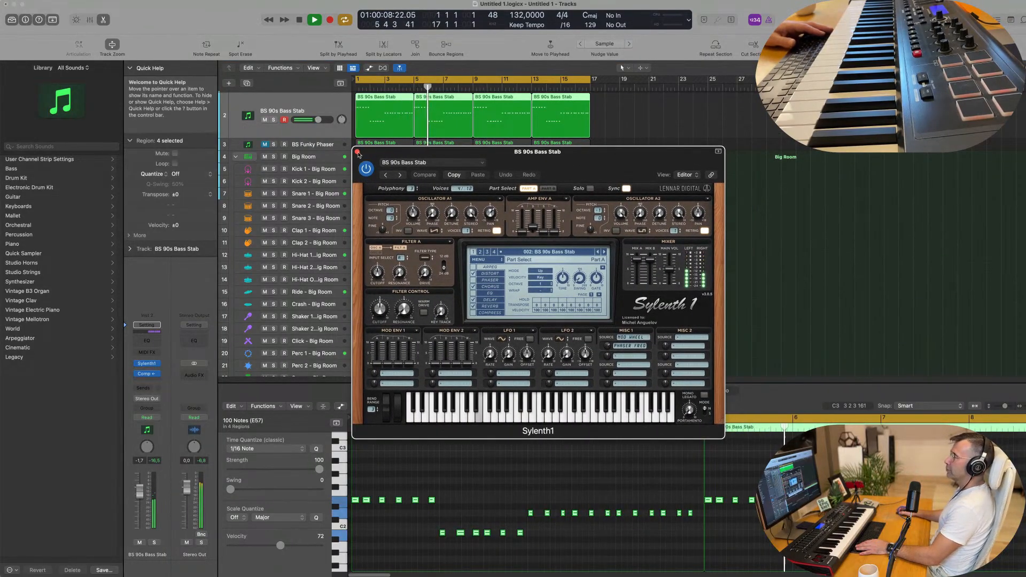
click(358, 153)
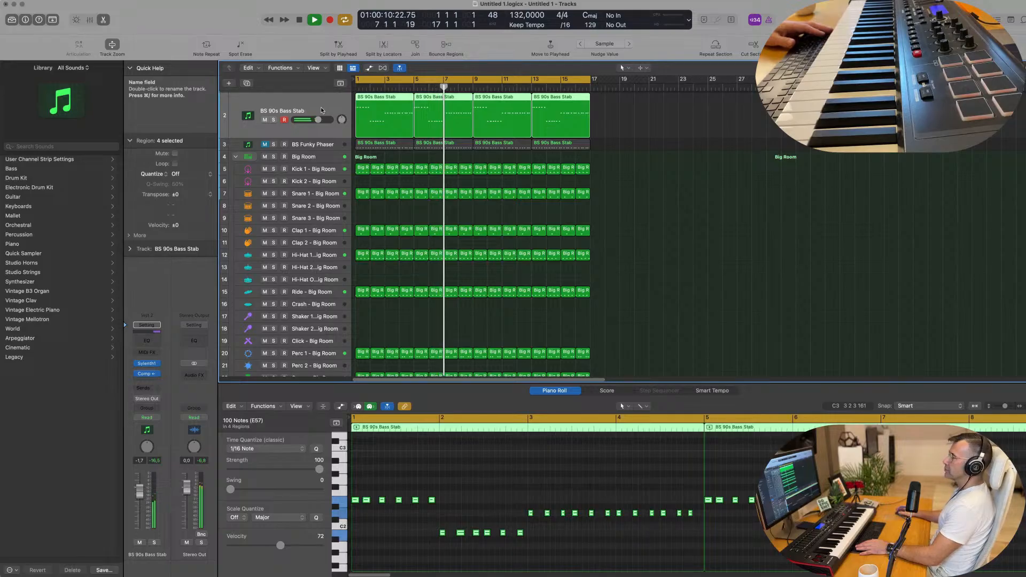
key(Return)
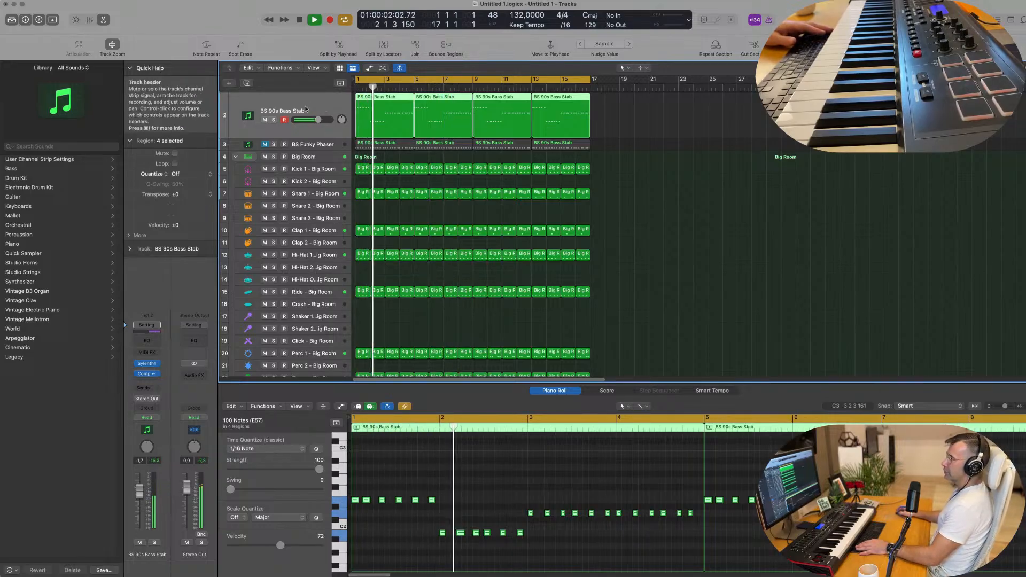
Duplicate the BS 90s Bass Stab track and copy the first stab region onto it.
click(246, 84)
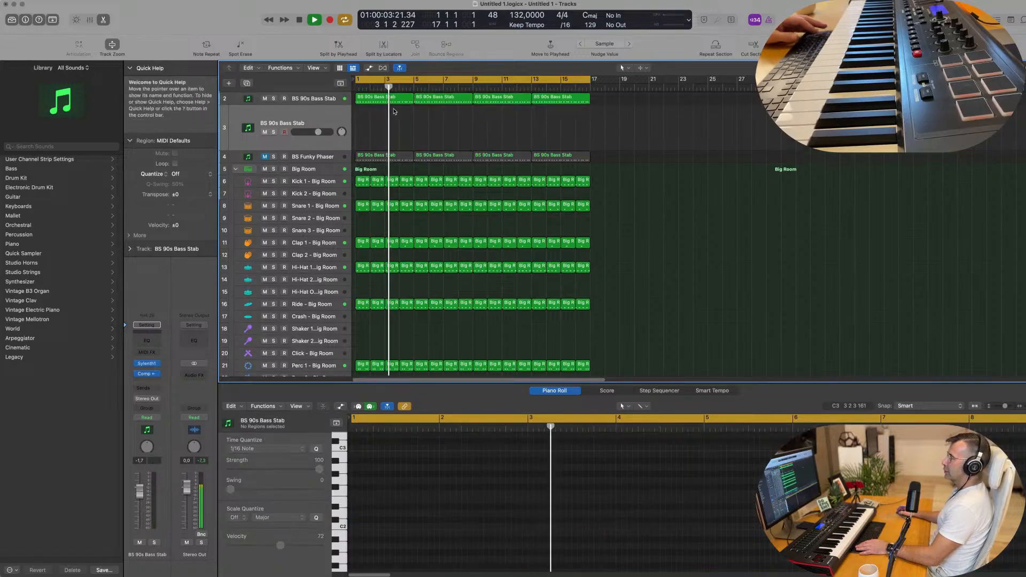
click(392, 102)
key(Return)
drag(392, 102, 394, 125)
key(space)
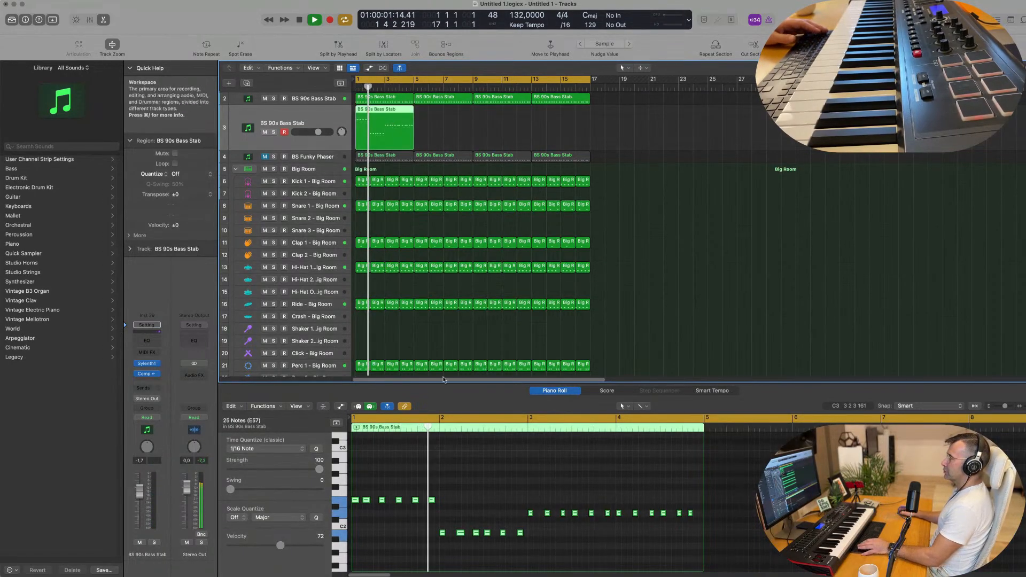
Cut the region to three sustained notes ending on a two-bar D2, and reopen its Sylenth1.
drag(453, 481, 364, 507)
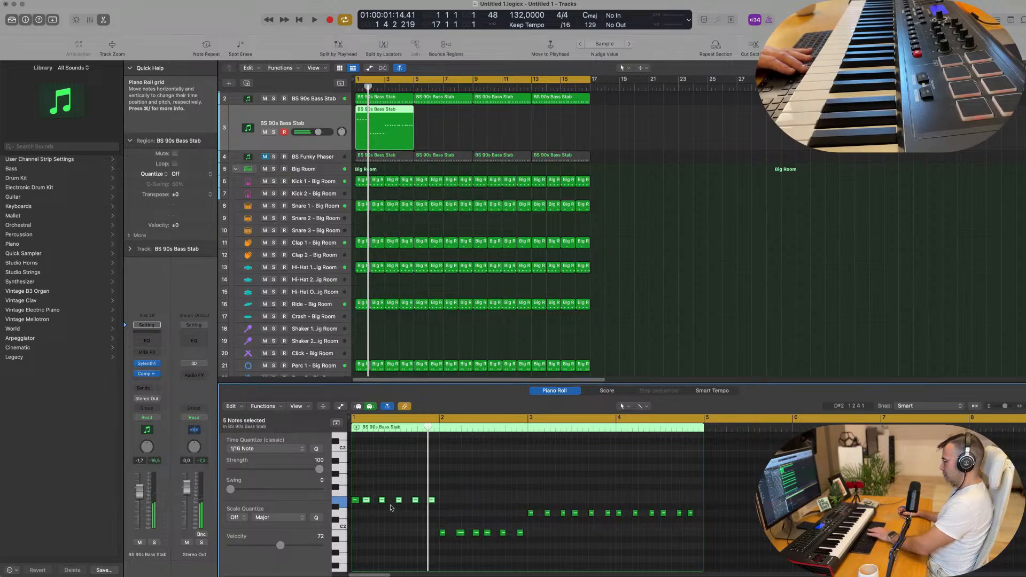
key(Delete)
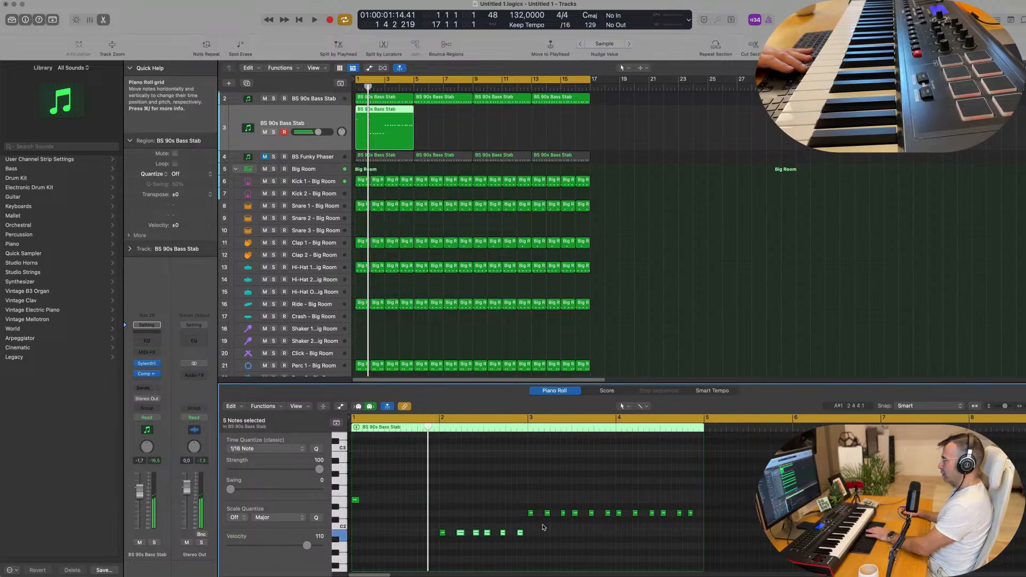
drag(546, 506, 761, 535)
key(Delete)
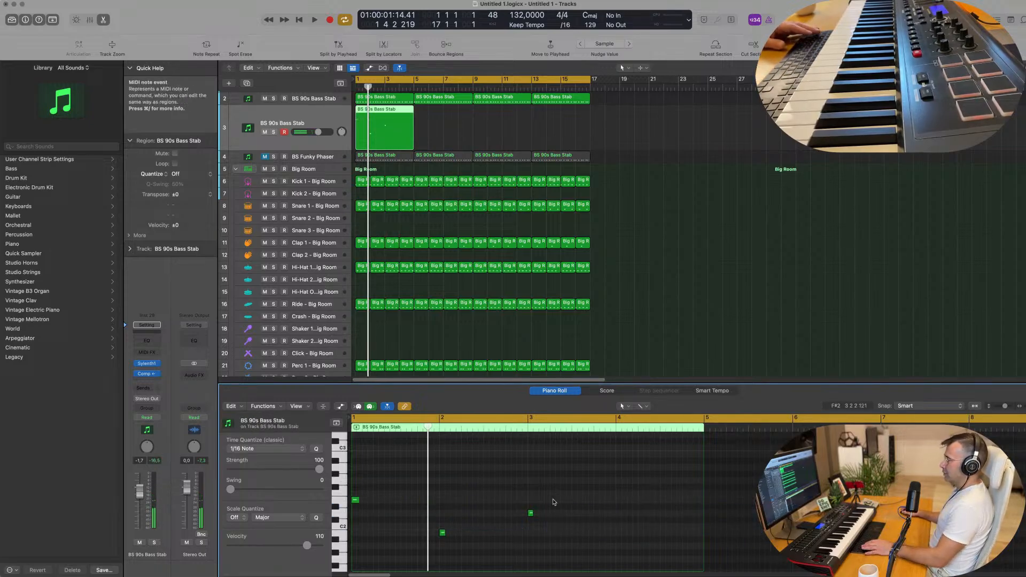
drag(553, 502, 439, 473)
click(554, 474)
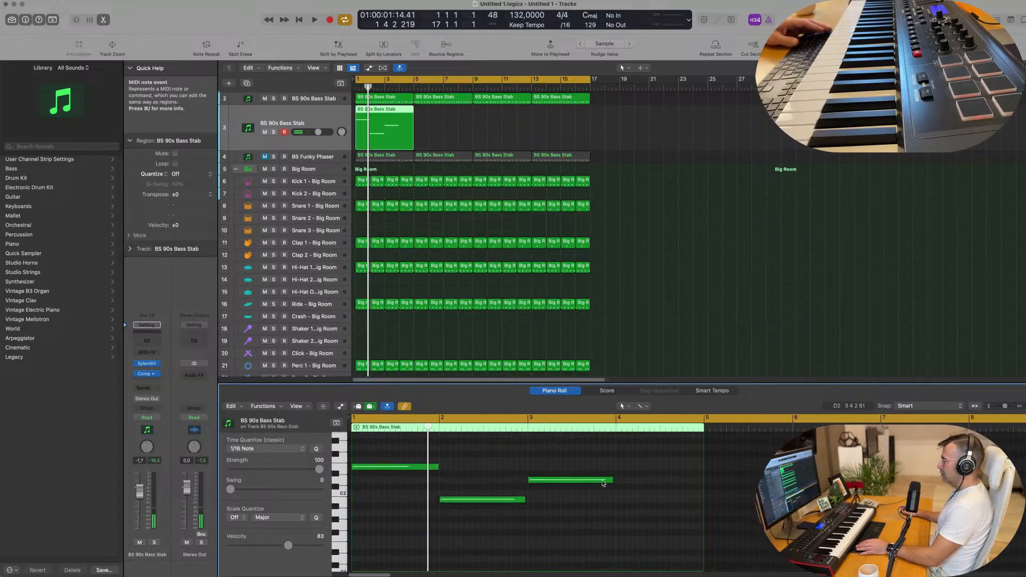
drag(611, 479, 701, 486)
key(space)
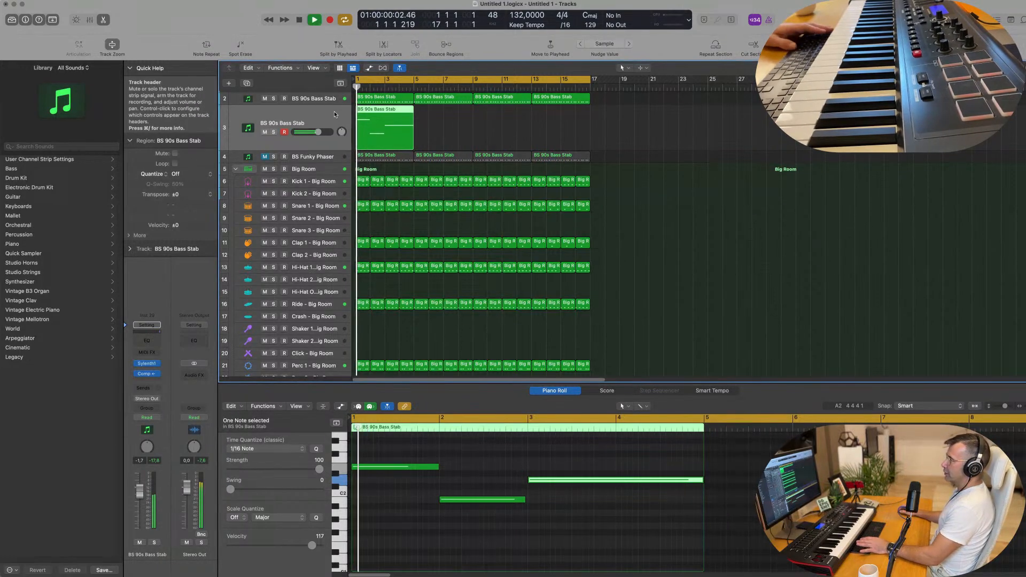
click(147, 364)
drag(532, 114, 729, 143)
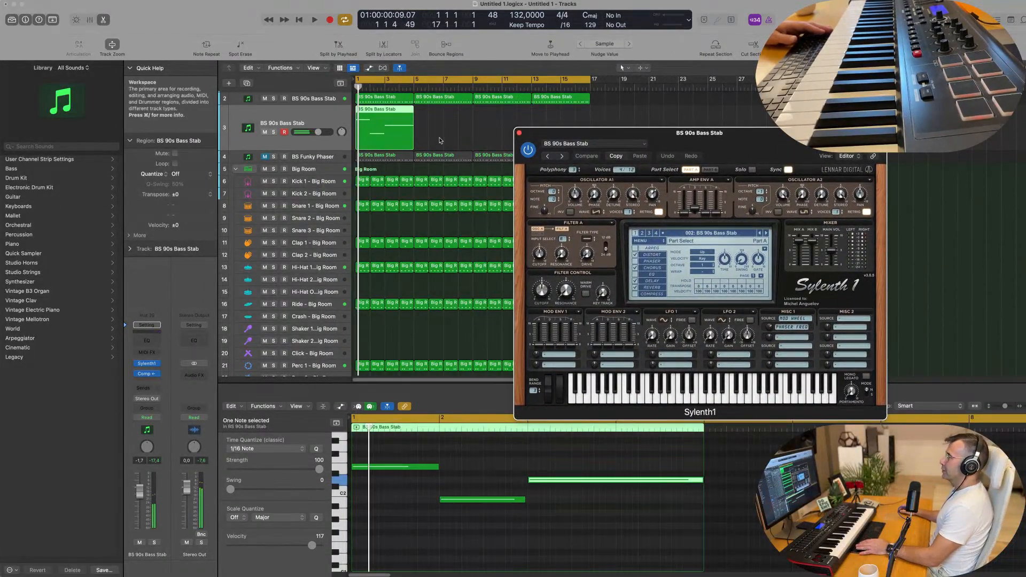
Transpose the new track's three notes down an octave.
click(488, 485)
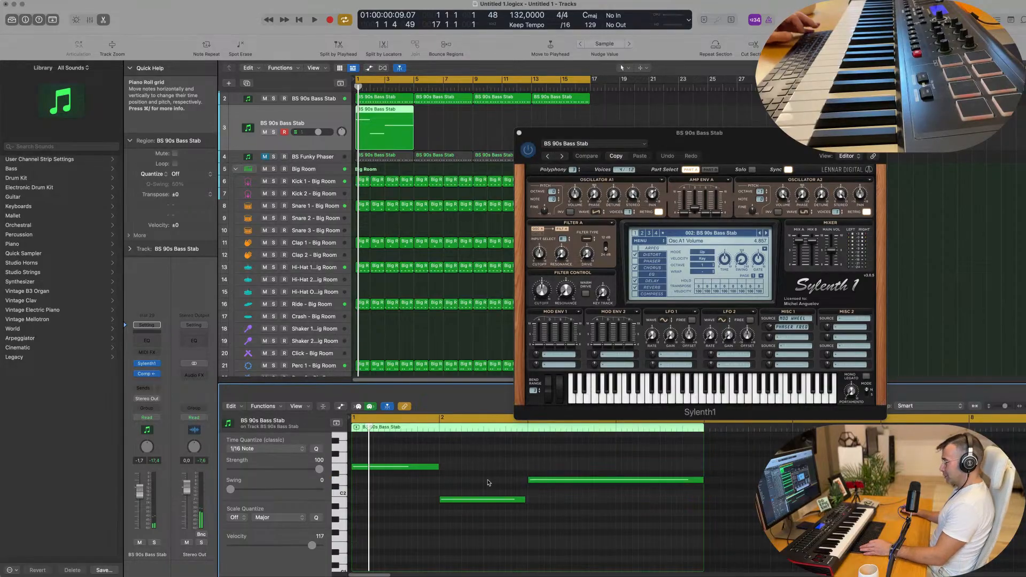
key(super+a)
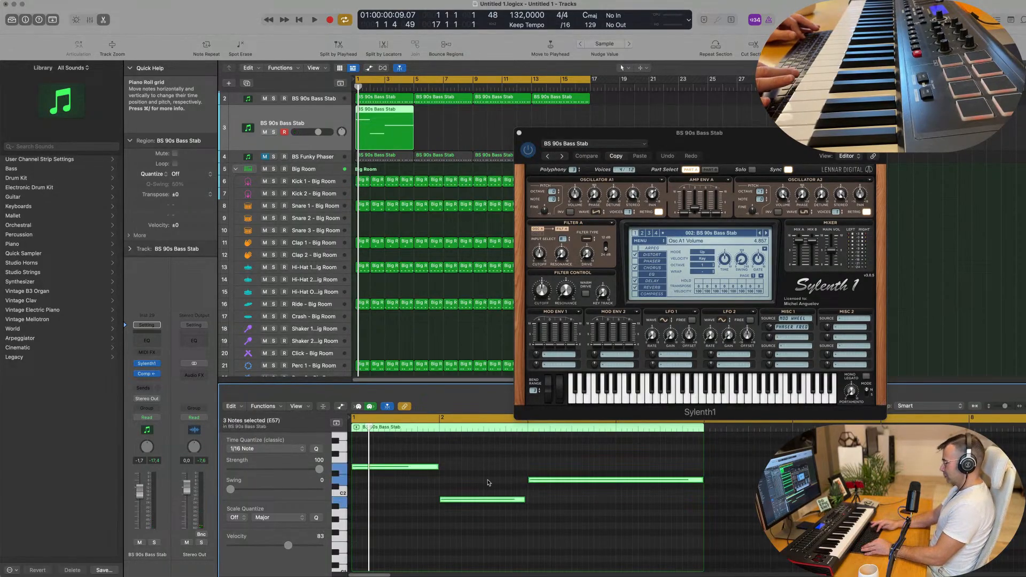
key(alt+shift+Down)
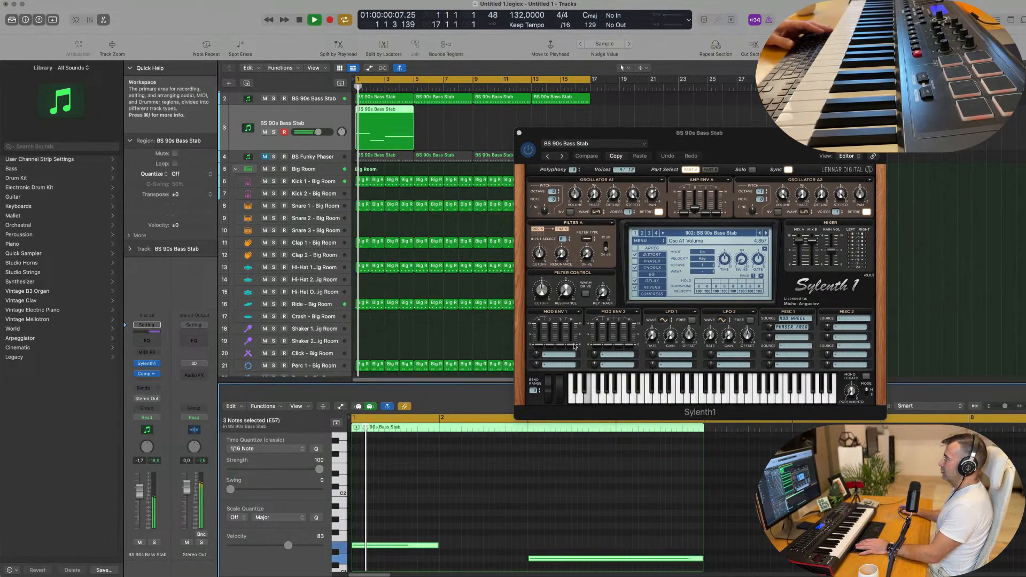
Audition Sylenth1 presets from BS Bass Essentials through to BS Basterds during playback.
click(766, 235)
key(space)
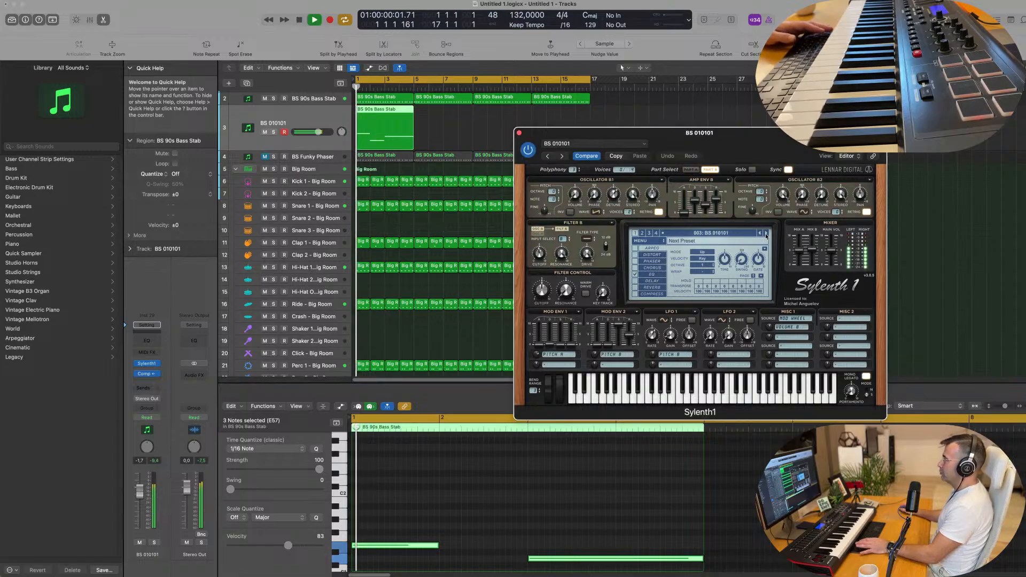
click(766, 235)
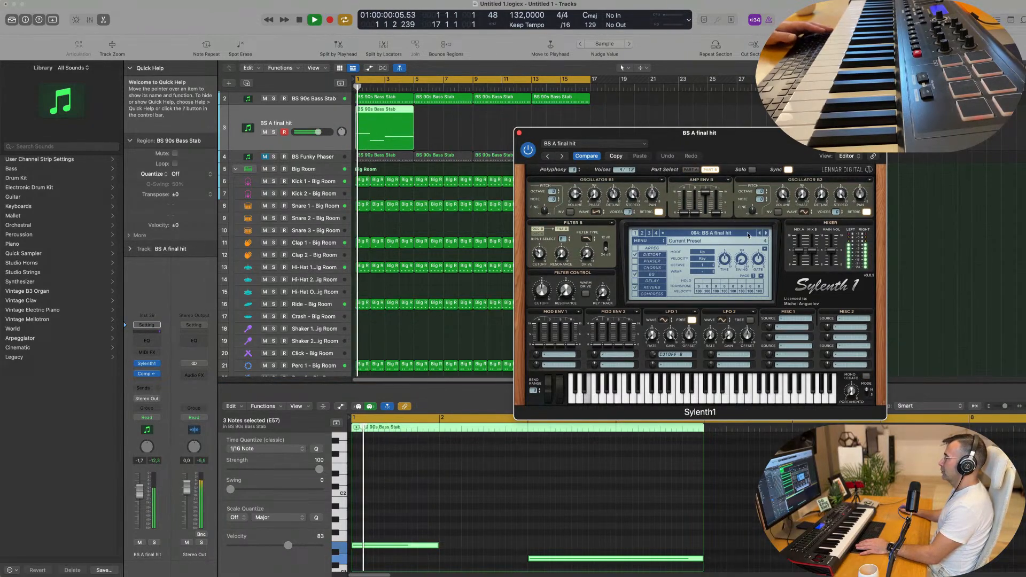
click(744, 234)
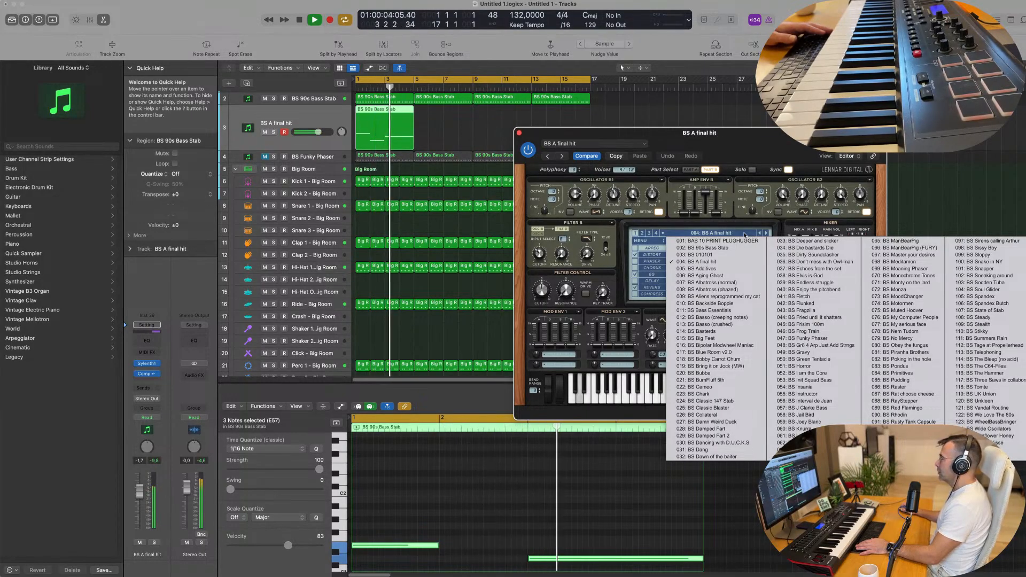
click(732, 311)
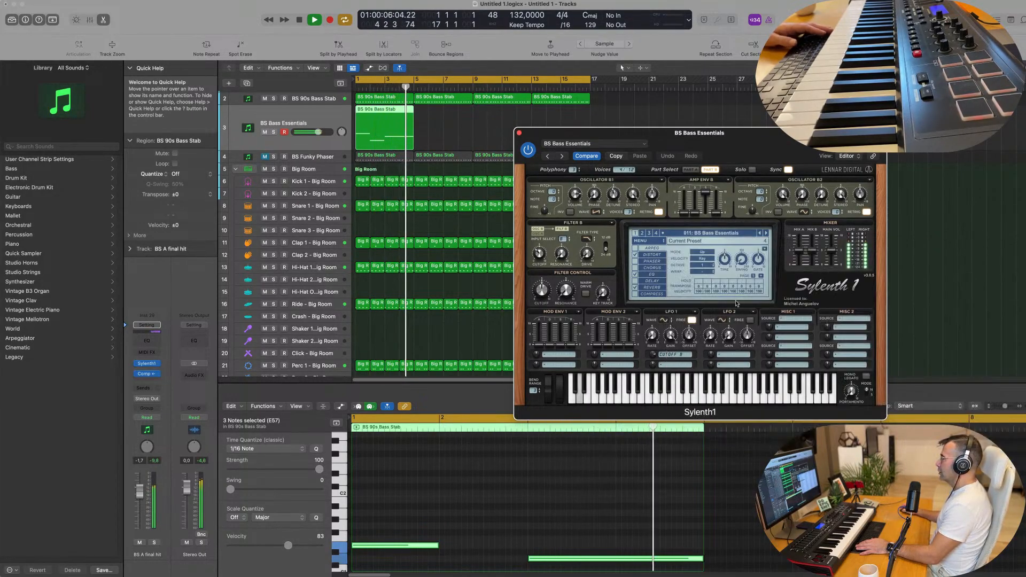
click(766, 234)
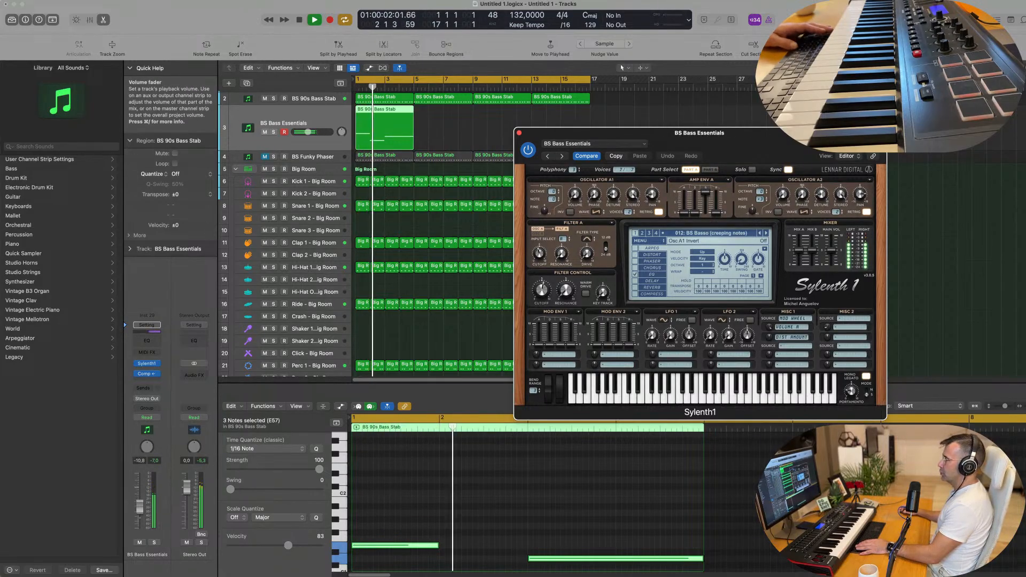
click(766, 234)
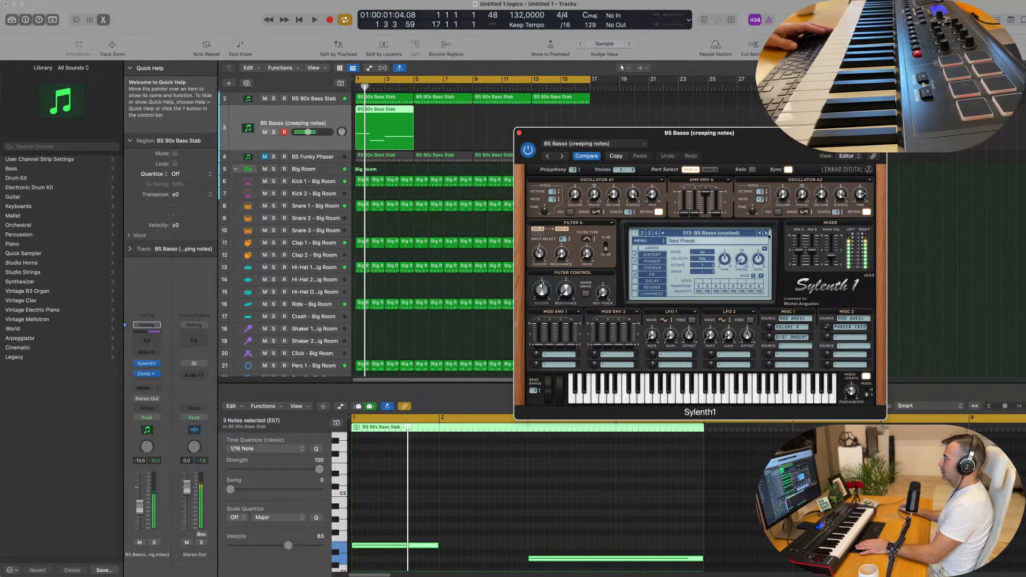
click(767, 234)
click(767, 234)
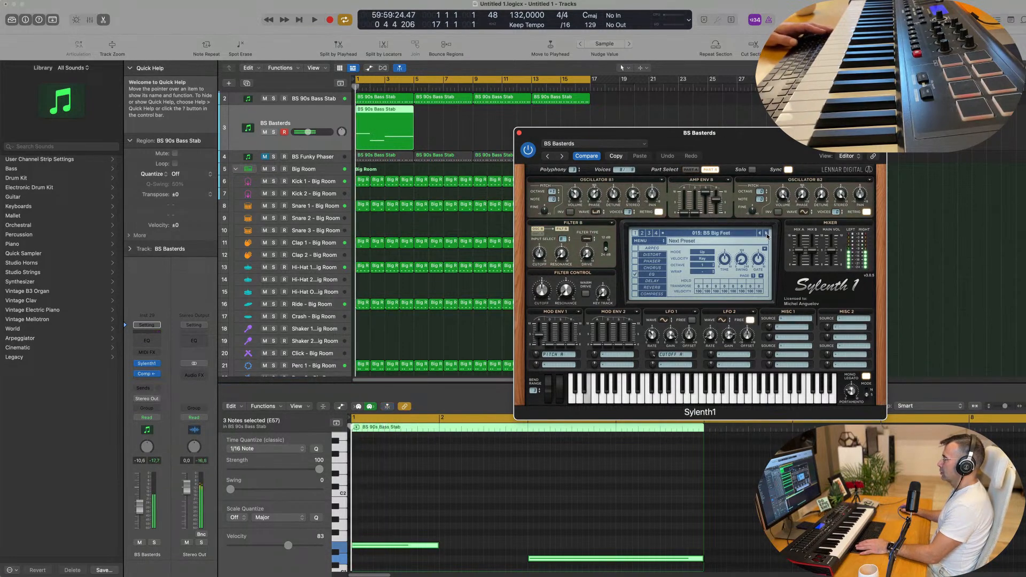
Transpose the three notes back up an octave and start playback.
key(space)
click(514, 539)
key(super+a)
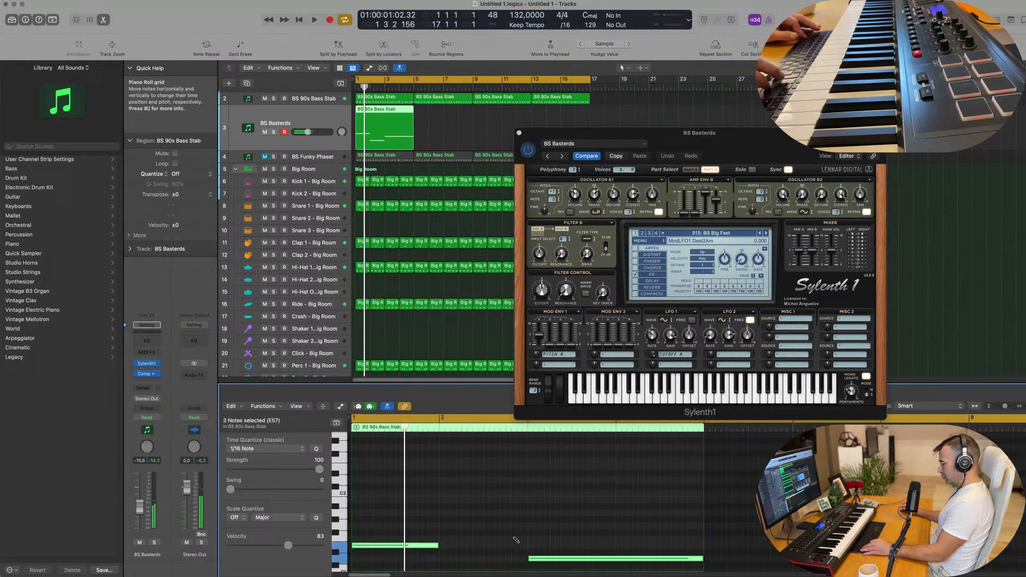
key(alt+shift+Up)
key(space)
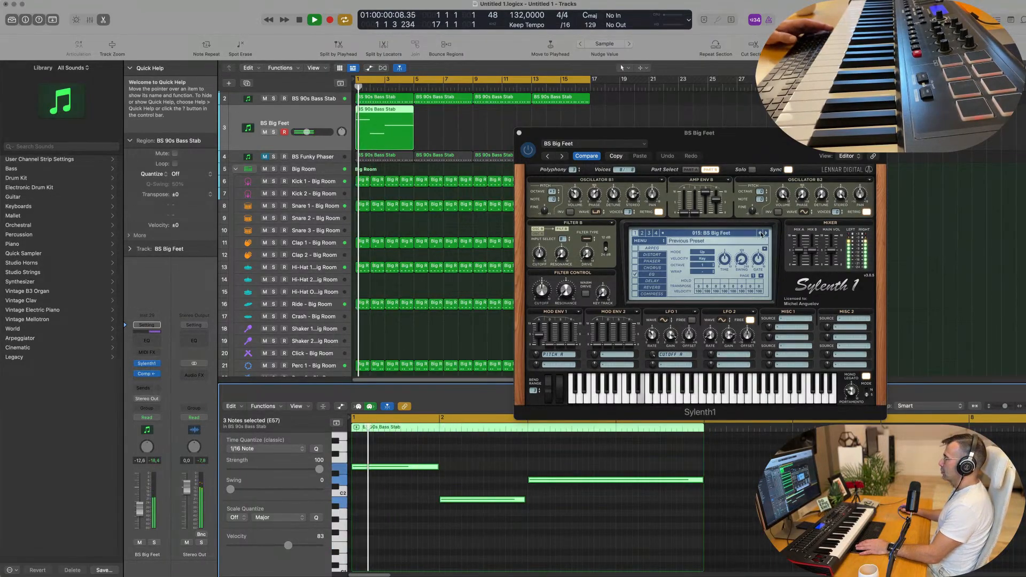
Step forward through a run of Sylenth1 bass presets.
click(760, 234)
key(space)
key(space)
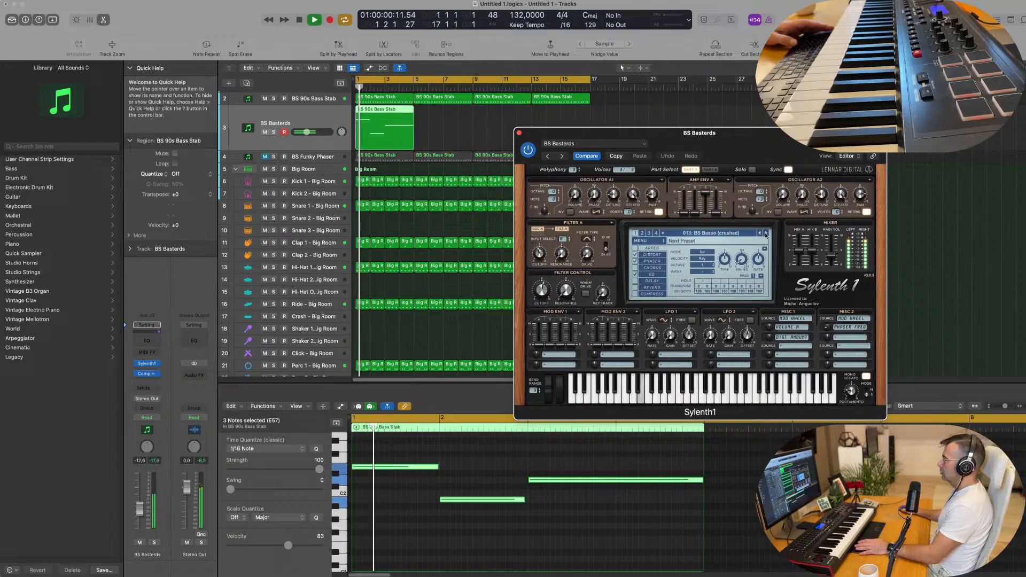
click(766, 233)
click(766, 233)
click(766, 233)
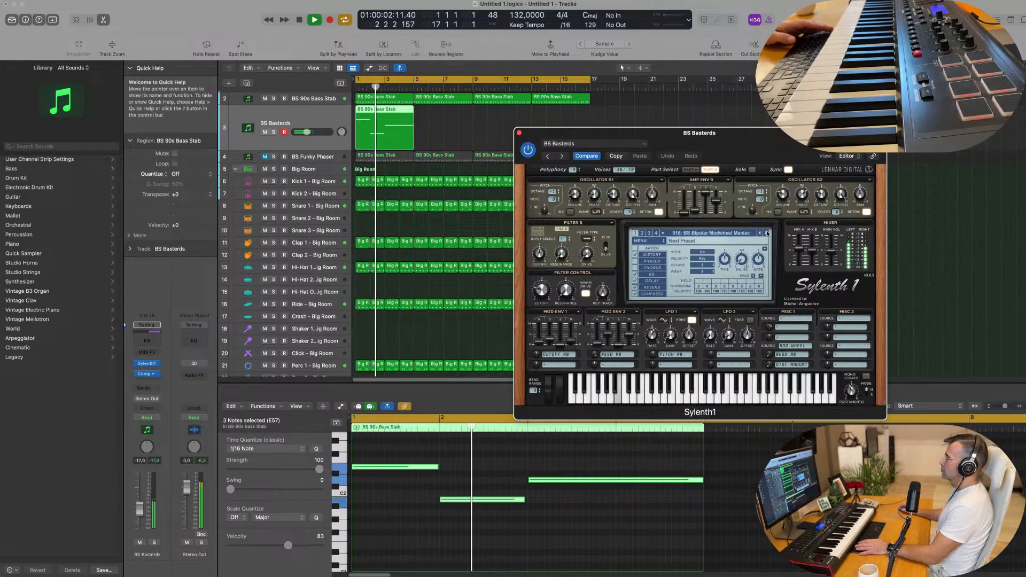
click(766, 233)
click(766, 233)
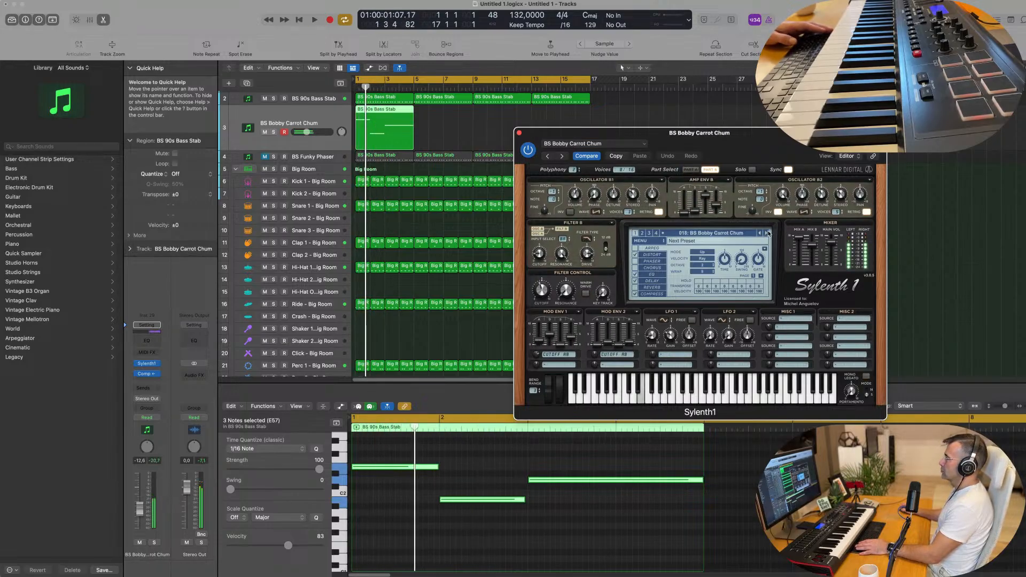
click(766, 233)
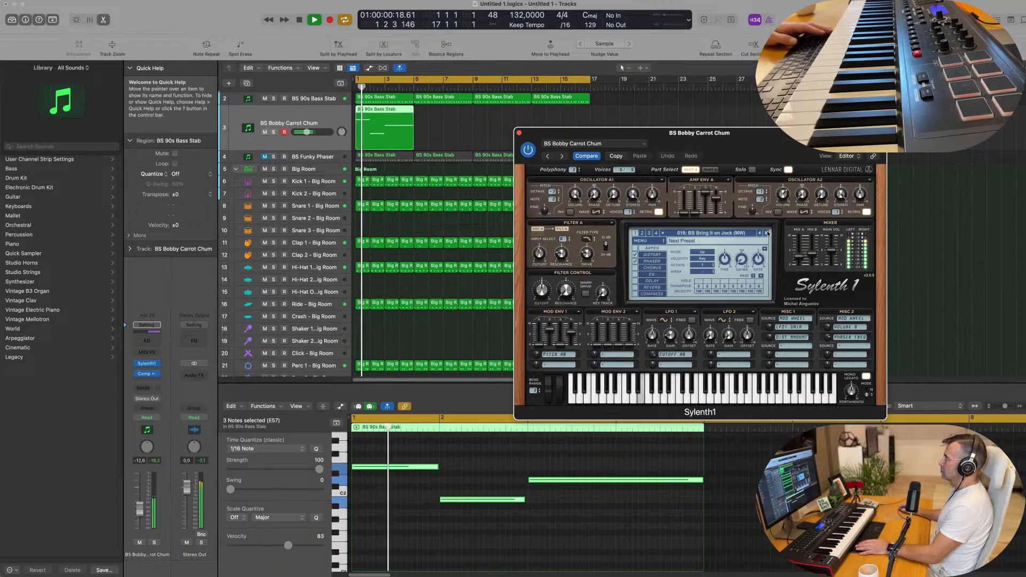
click(766, 233)
click(766, 233)
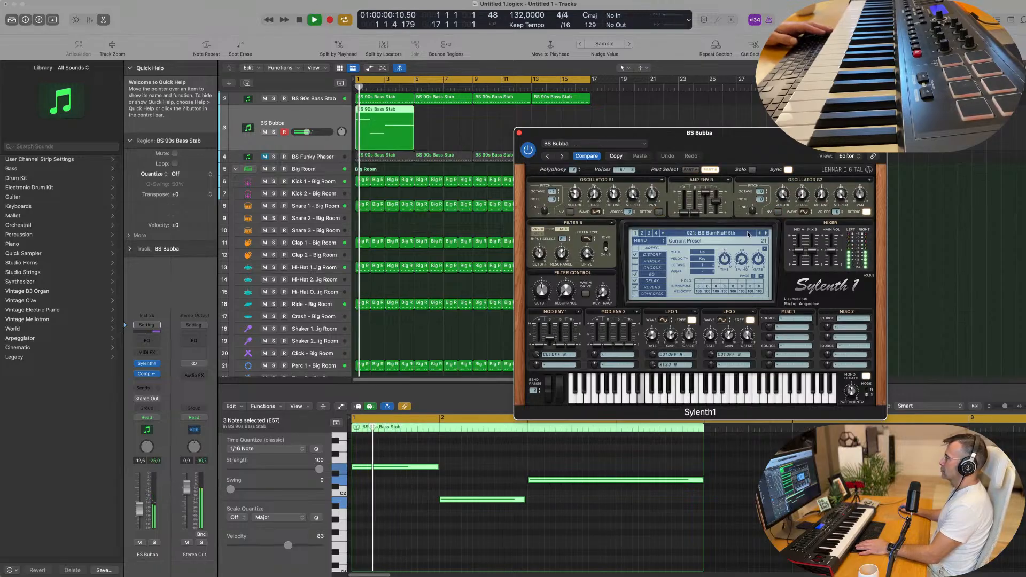
Load BS Zewa Rocker from the preset list, then step back to BS Vandal Routine.
click(748, 234)
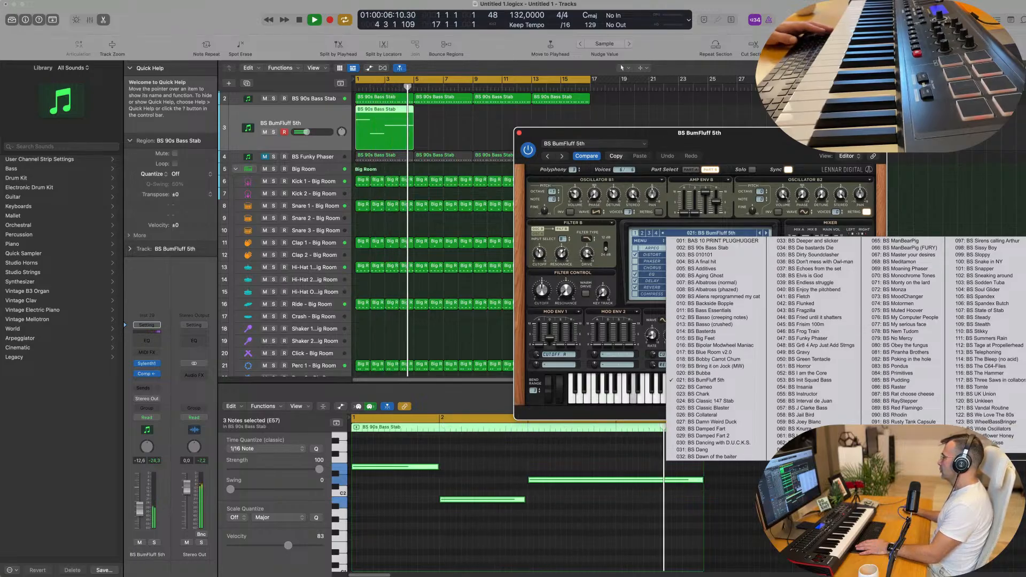
click(982, 457)
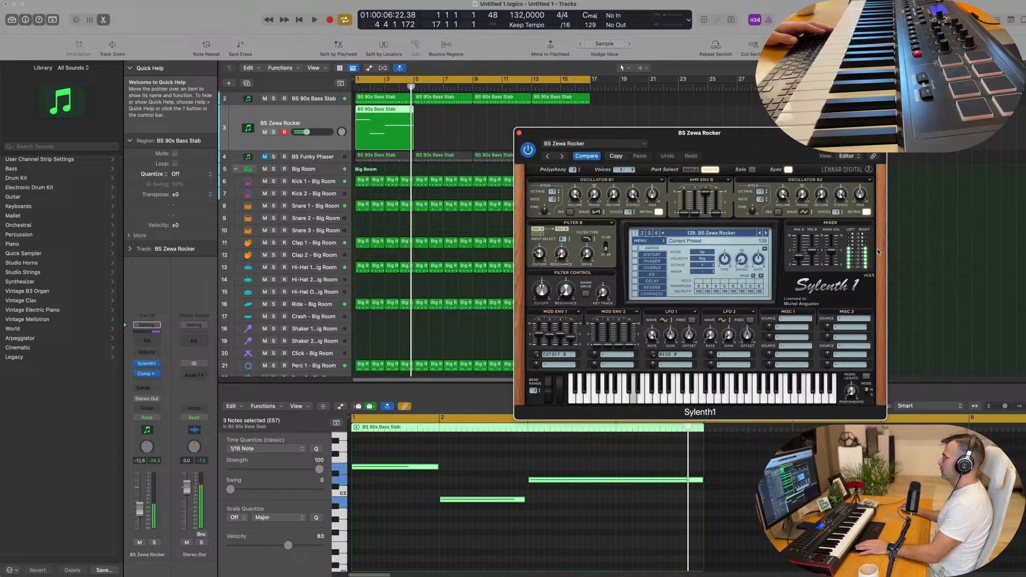
click(759, 234)
click(759, 233)
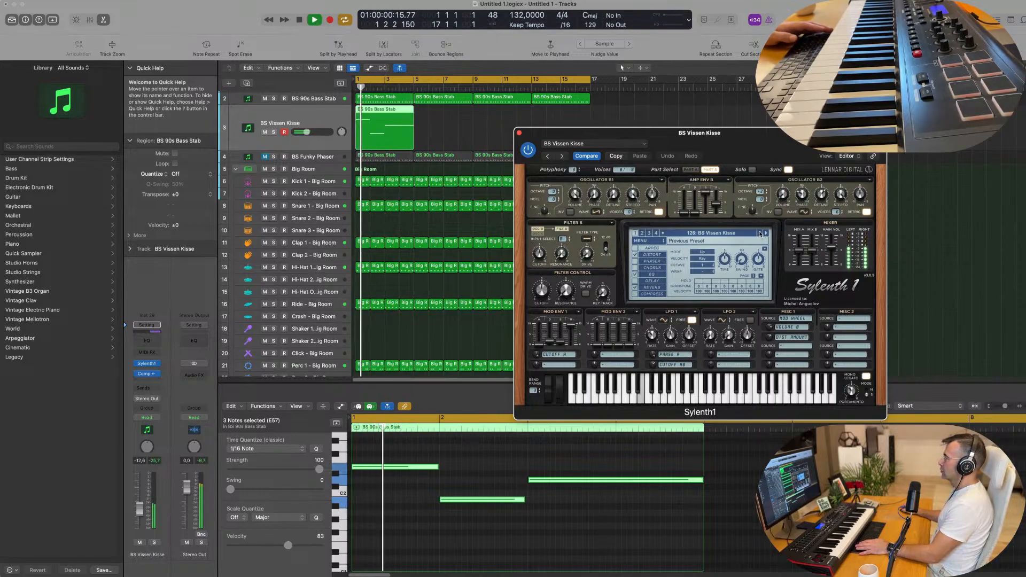
click(759, 234)
click(759, 233)
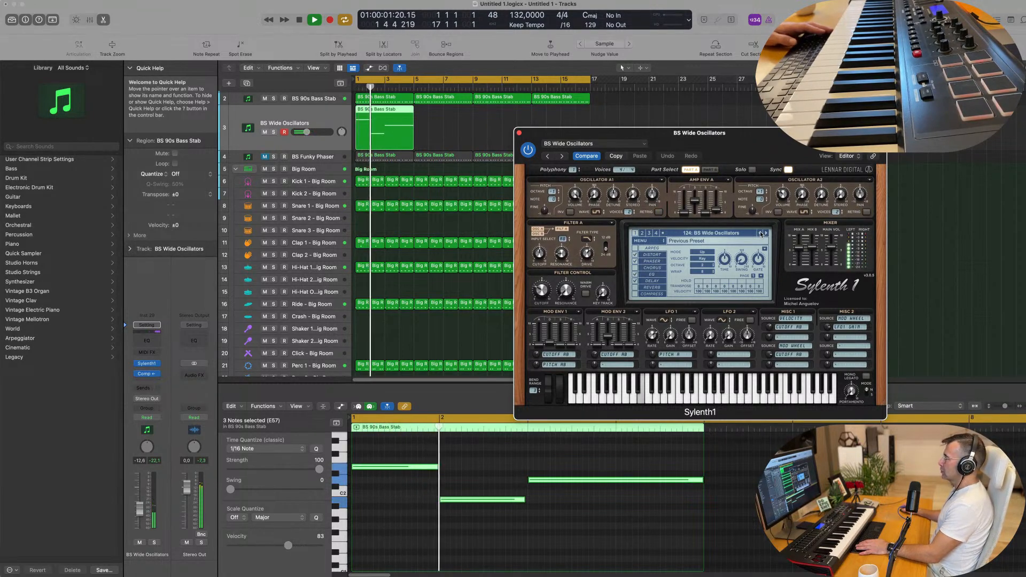
click(759, 233)
click(759, 233)
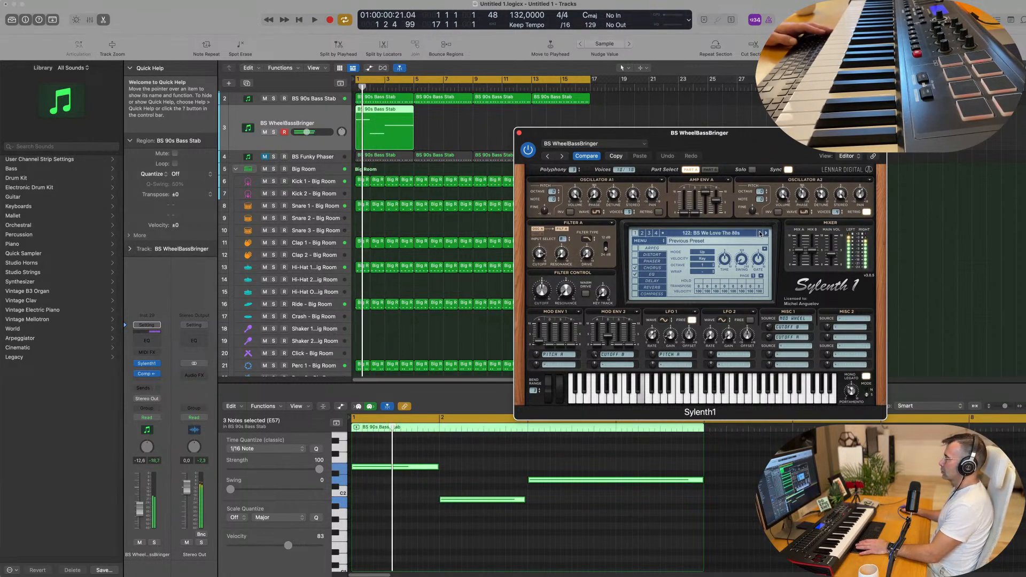
click(759, 233)
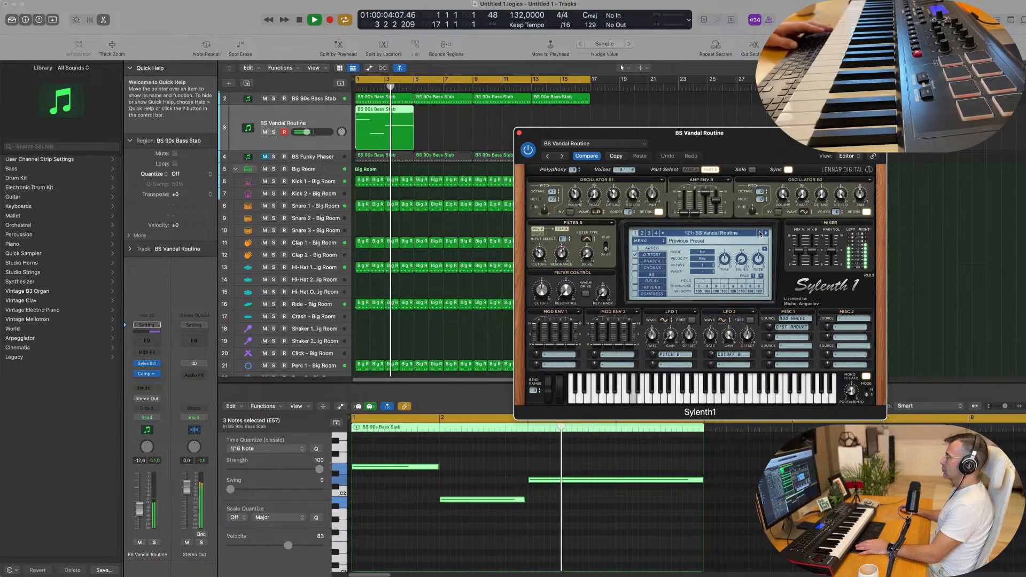
Lower the Sylenth1 filter cutoff on BS Vandal Routine and select the region.
key(space)
key(space)
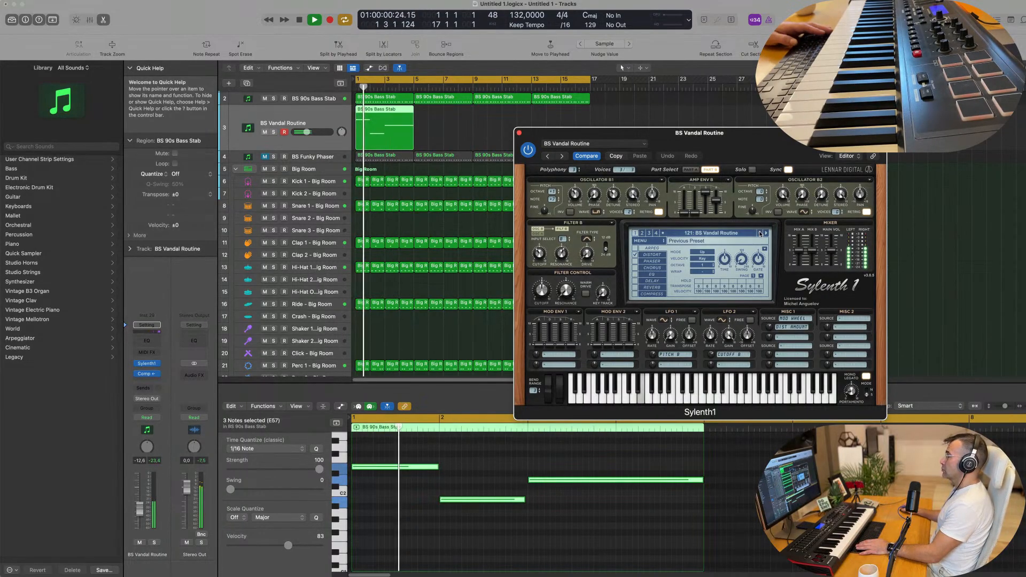
drag(541, 290, 540, 332)
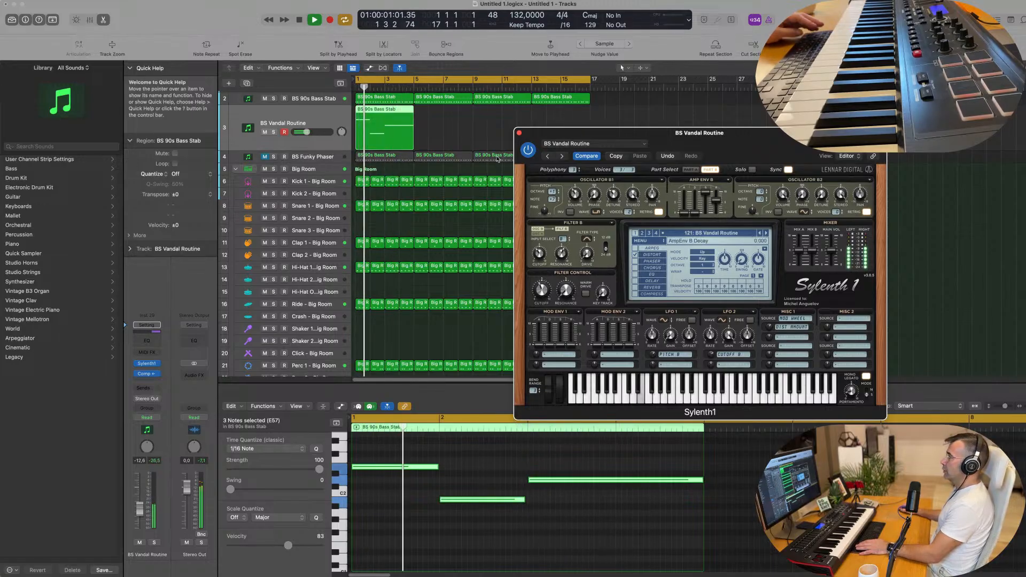
drag(456, 137, 398, 129)
Repeat the region up to bar 17 and audition presets back to BS Tage at Propellerhead.
key(super+r)
key(super+r)
key(super+r)
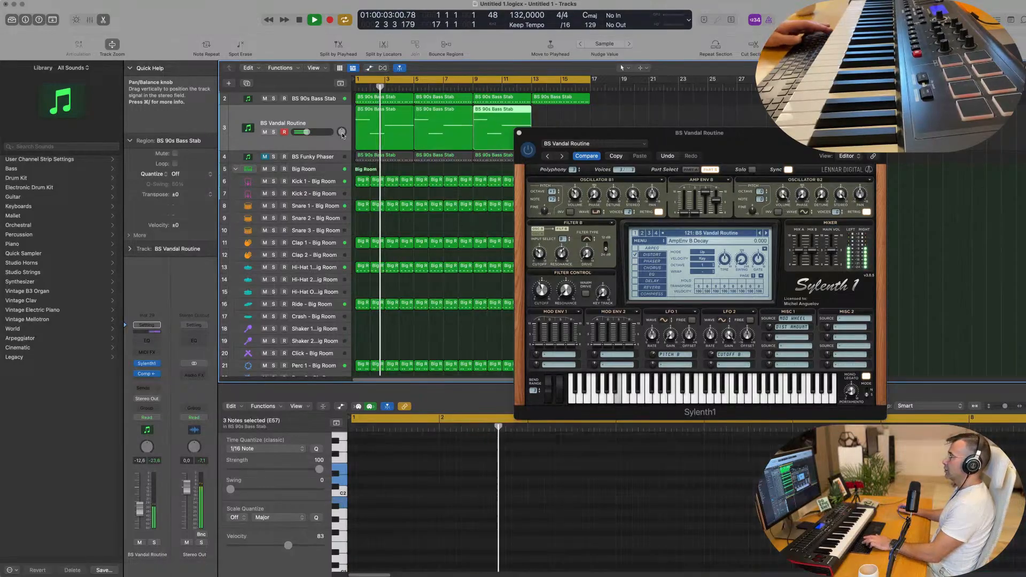
drag(576, 153, 538, 165)
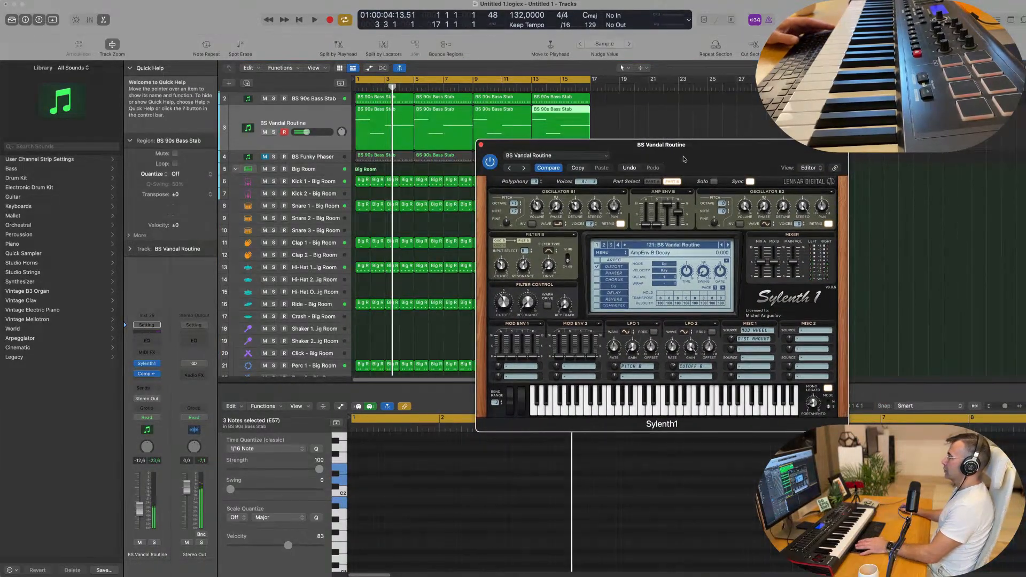
click(722, 246)
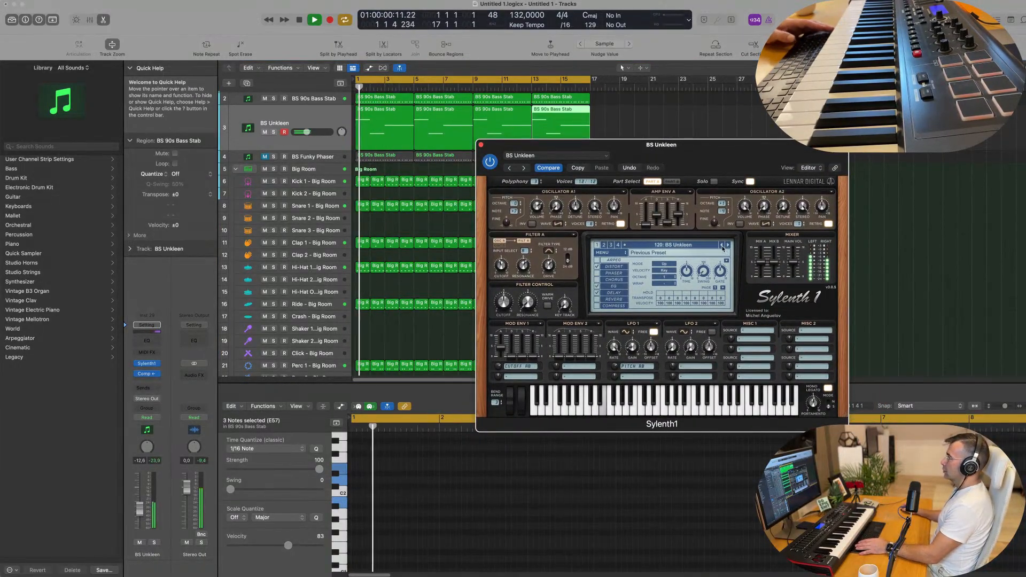
click(722, 246)
click(722, 246)
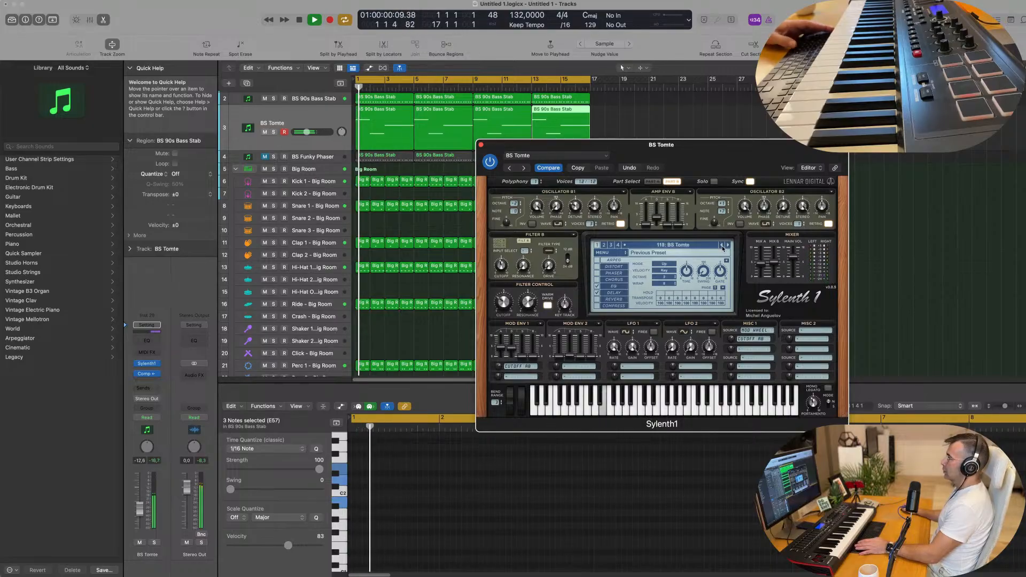
click(721, 246)
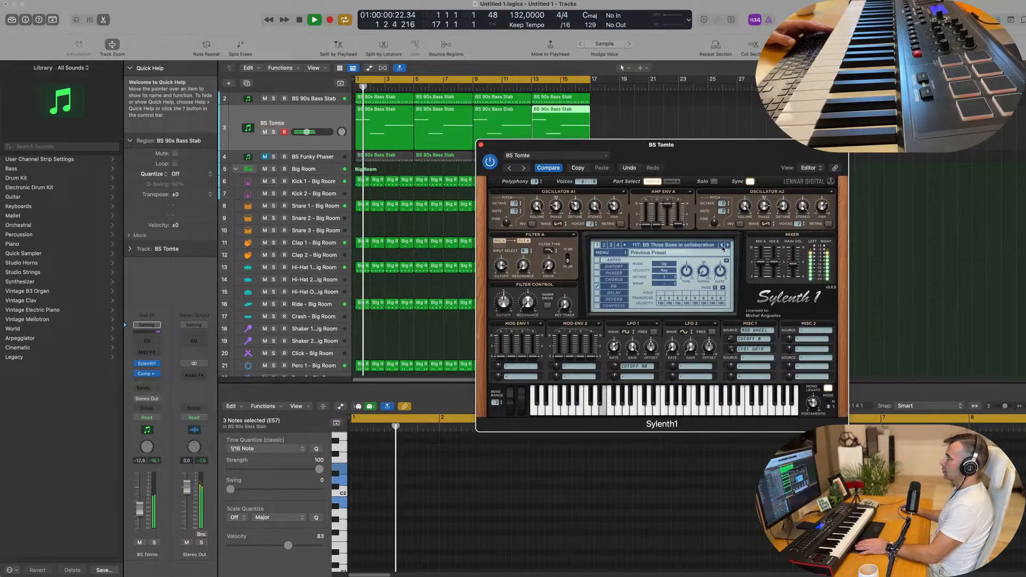
click(722, 246)
click(722, 245)
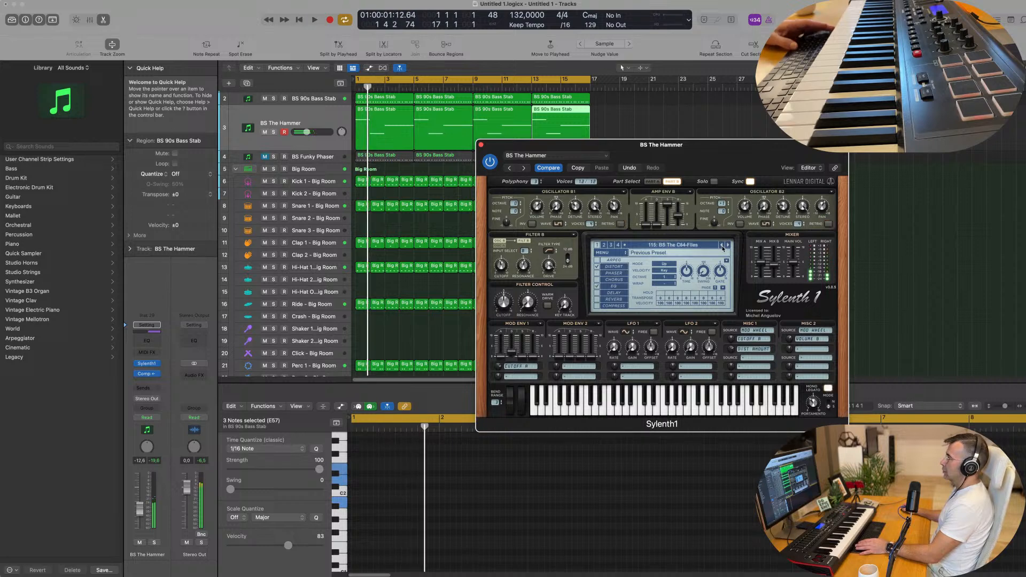
click(722, 246)
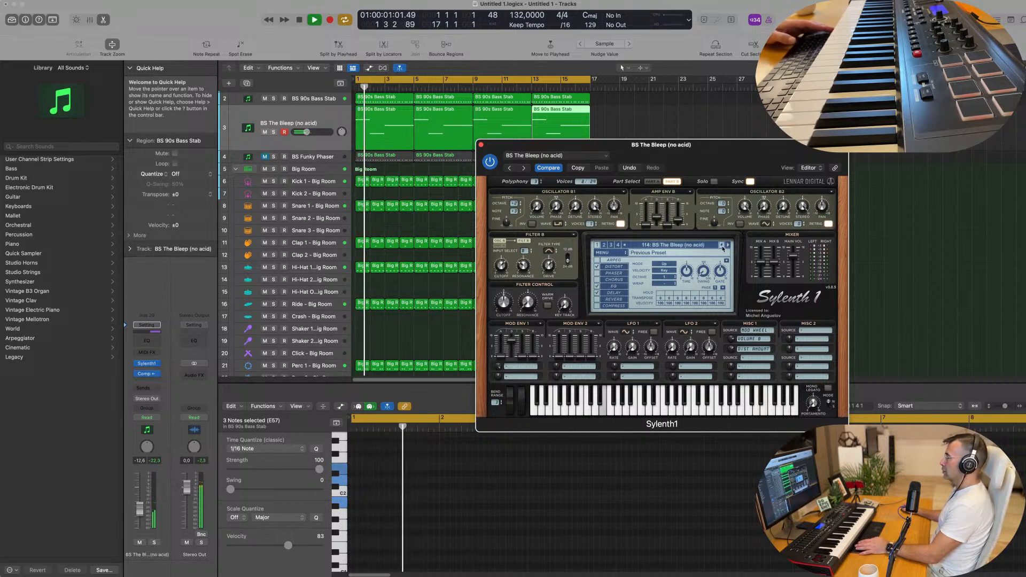
click(722, 245)
click(722, 246)
Audition BS Summers Rain, BS Stikky and BS Steady, then load BS Spandex Butch.
key(space)
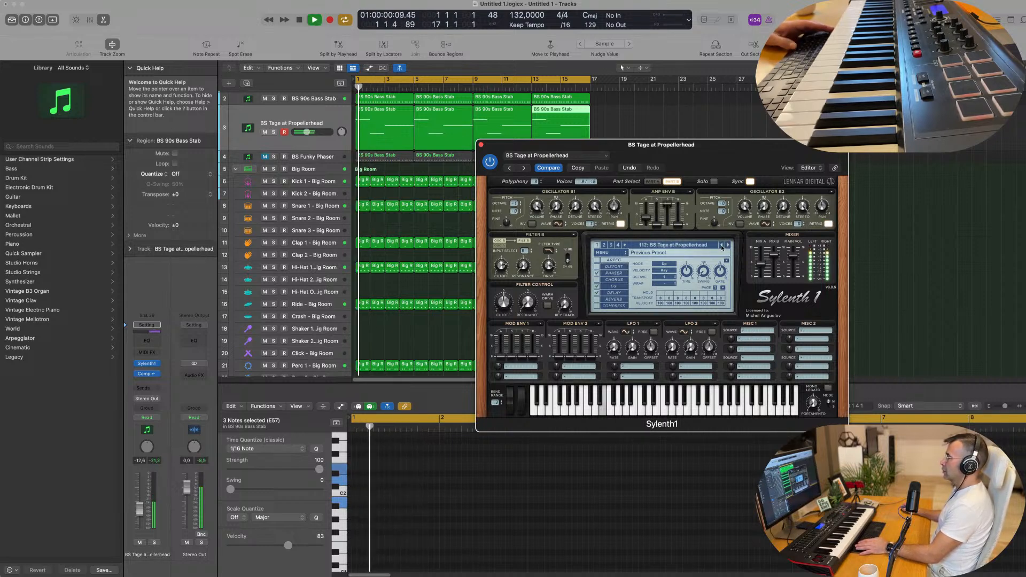
click(722, 246)
click(722, 245)
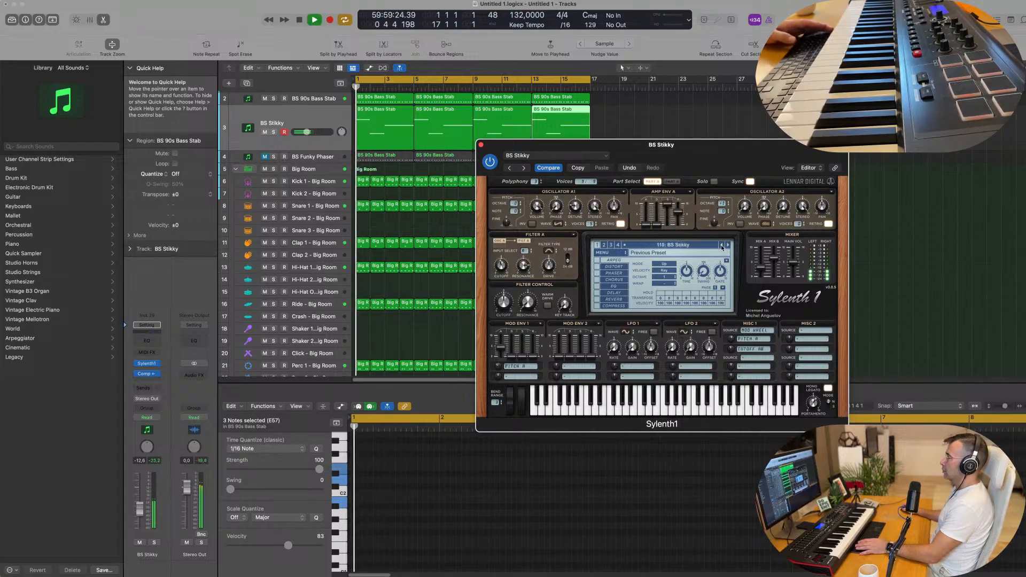
key(space)
click(722, 246)
click(721, 245)
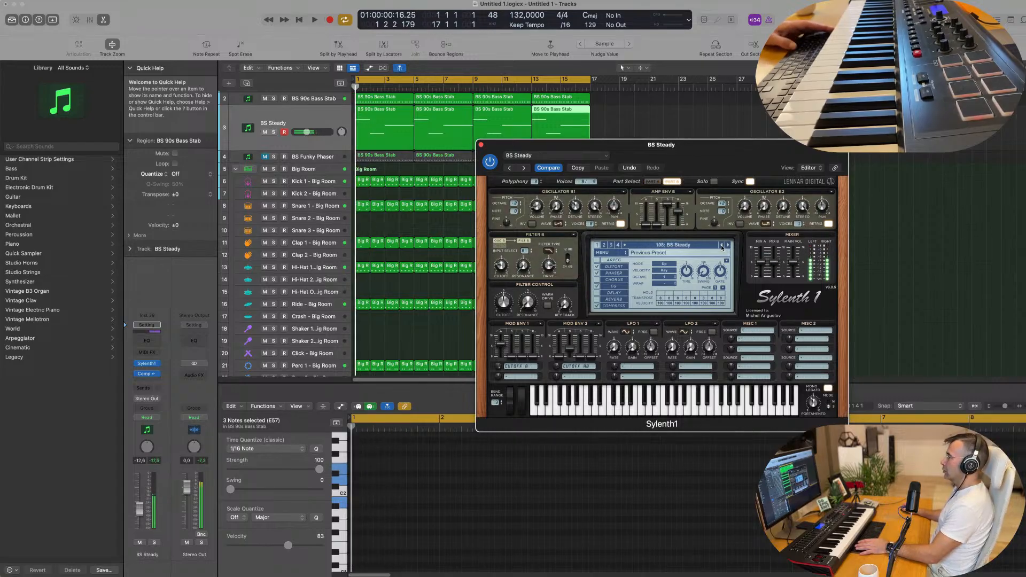
click(703, 247)
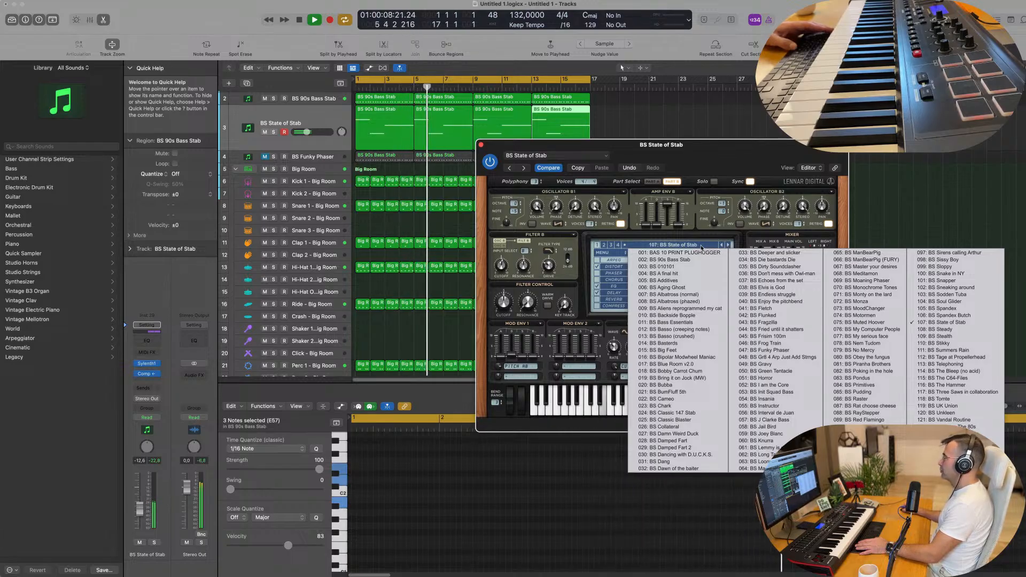
click(720, 246)
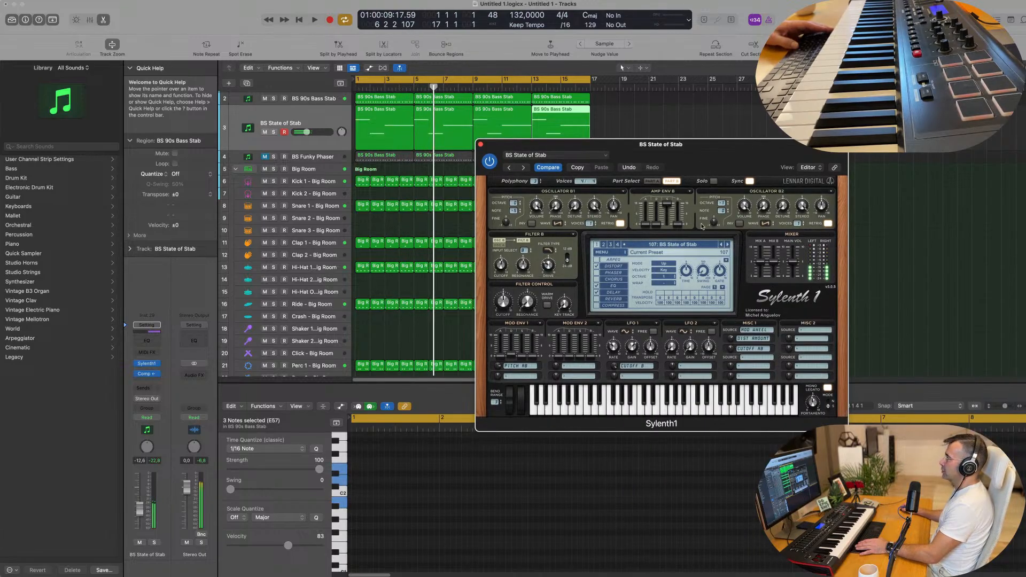
Step back through BS Soul Glider, BS Snapper and others to settle on BS Sissy Boy.
click(721, 246)
click(721, 246)
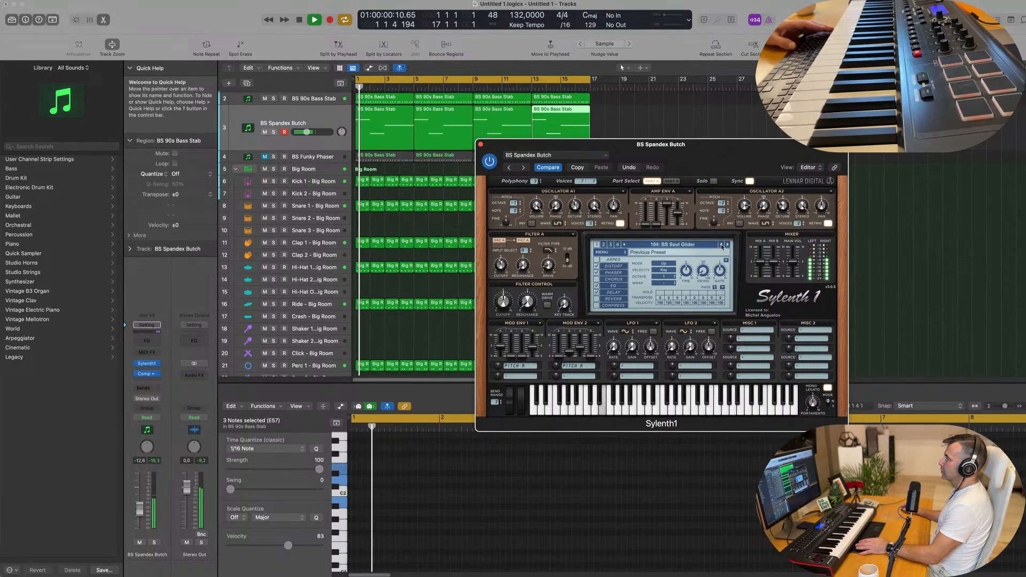
click(721, 246)
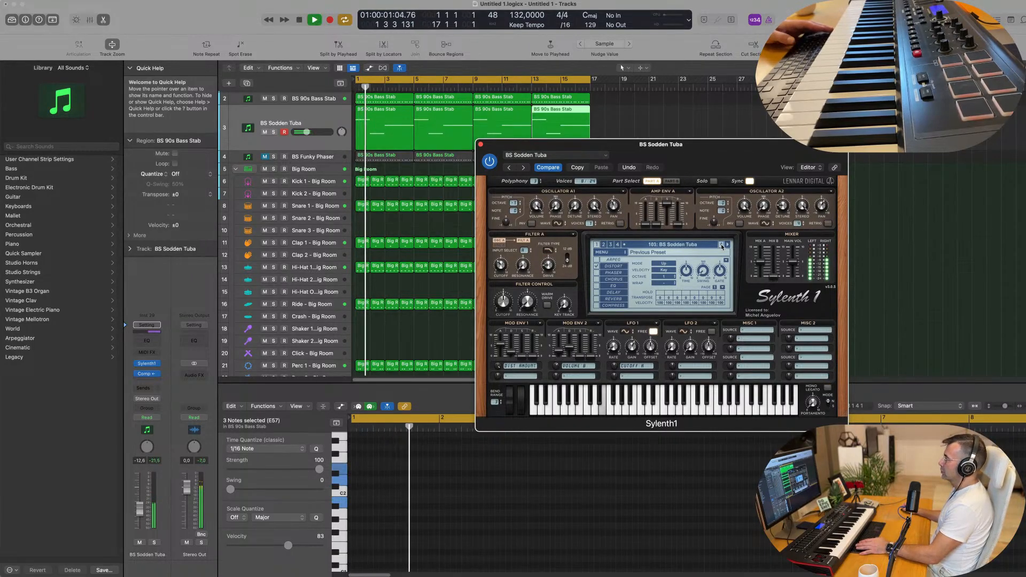
click(720, 246)
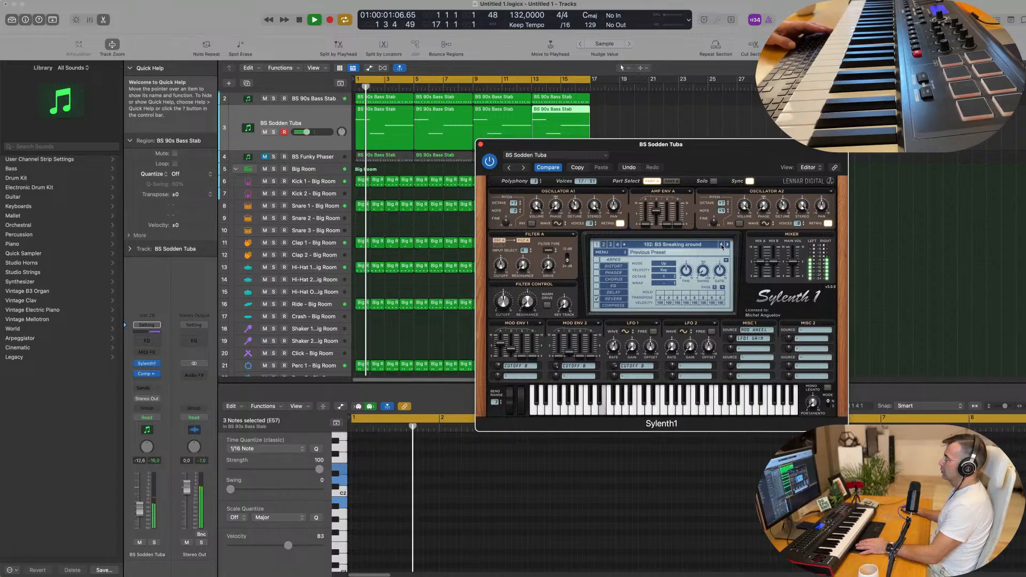
click(721, 246)
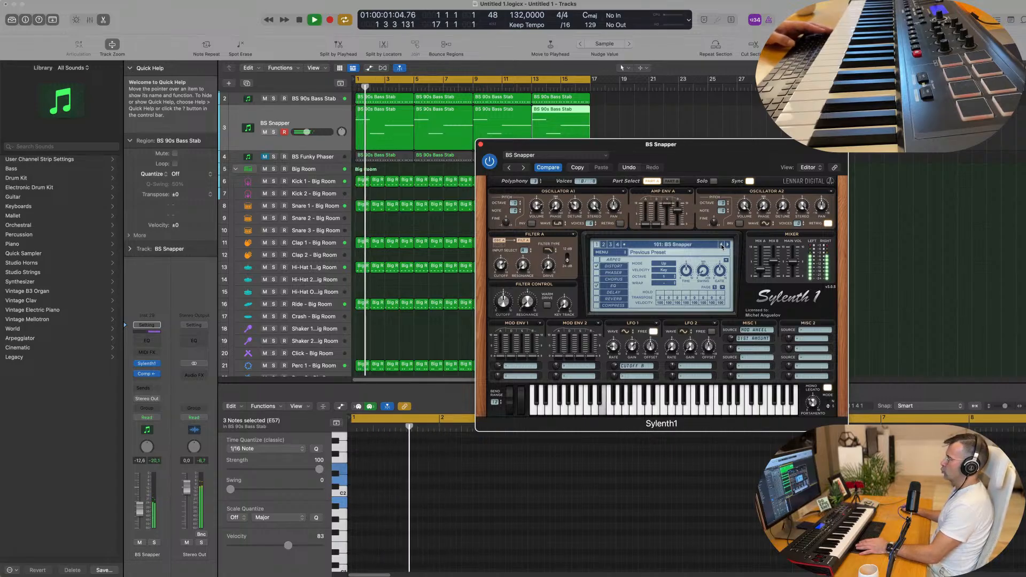
click(721, 245)
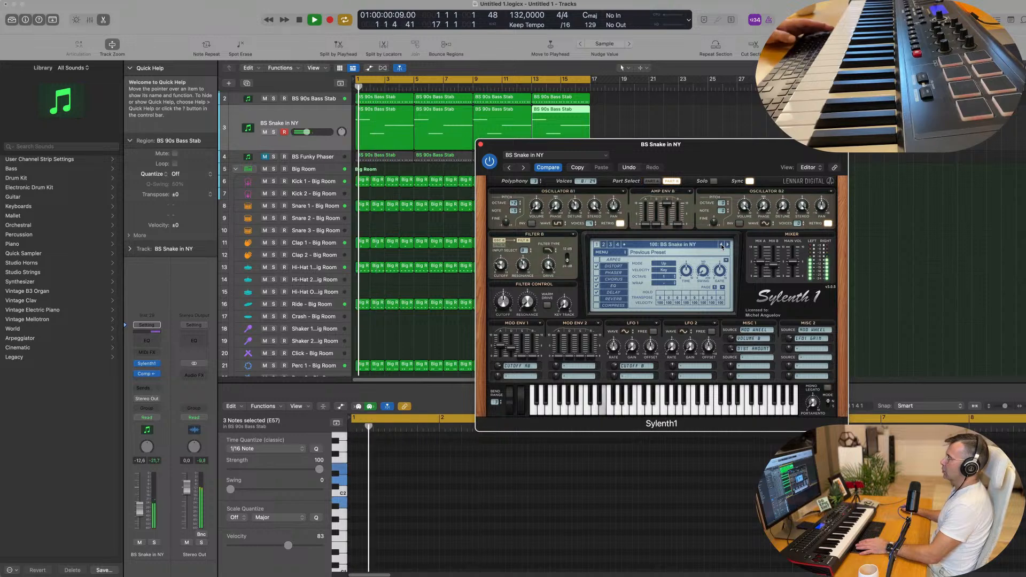
click(720, 246)
click(721, 246)
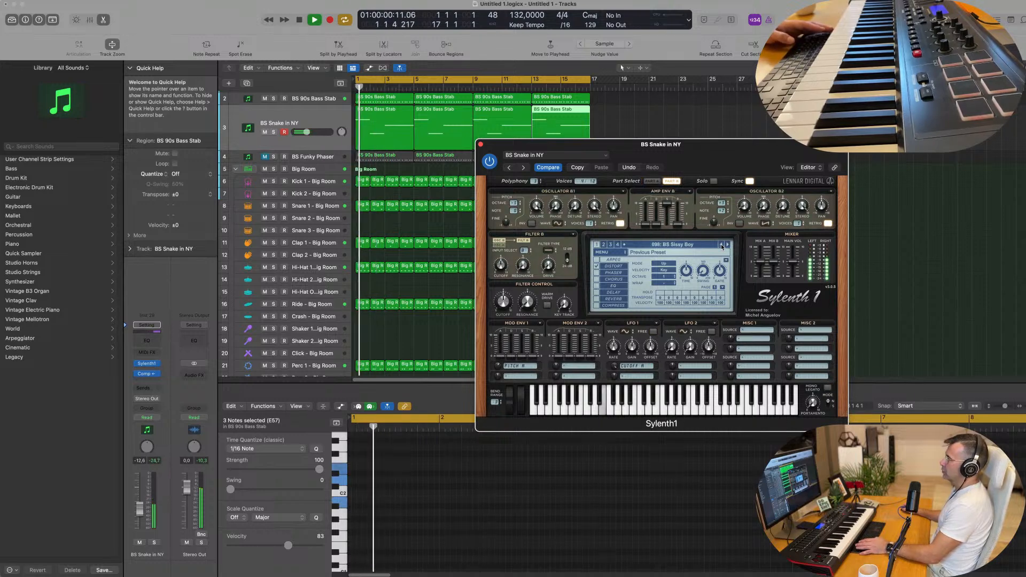
Toggle solo on the BS Sissy Boy channel and lower its volume.
drag(722, 155, 701, 146)
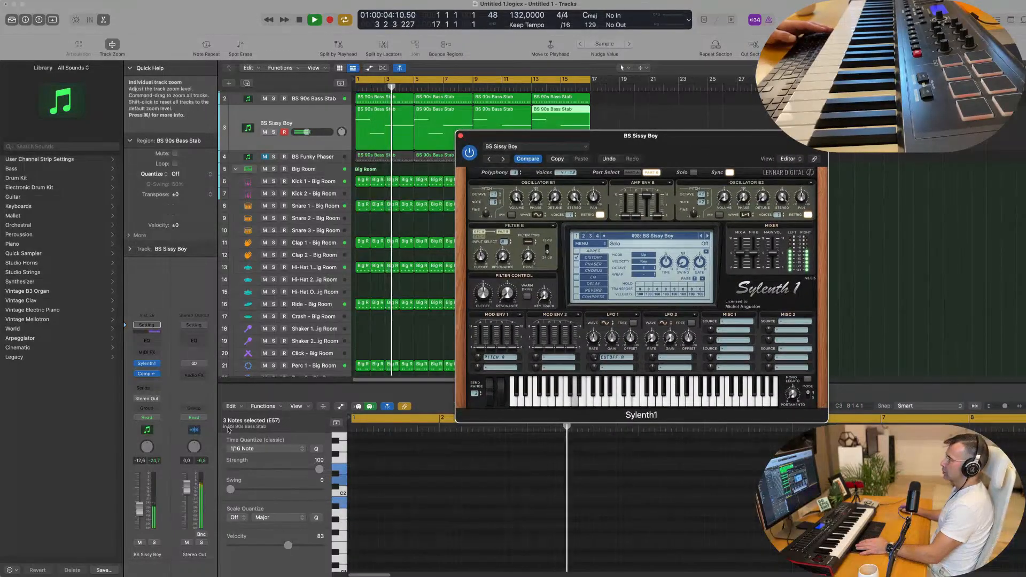
click(154, 544)
click(154, 544)
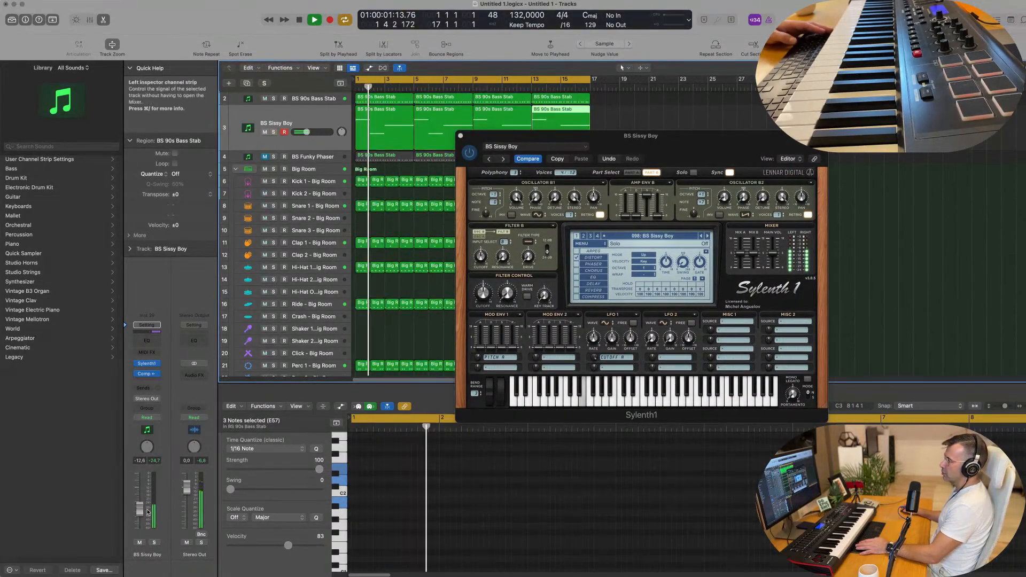
mouse_move(139, 509)
mouse_down()
mouse_move(139, 527)
mouse_move(140, 509)
mouse_up()
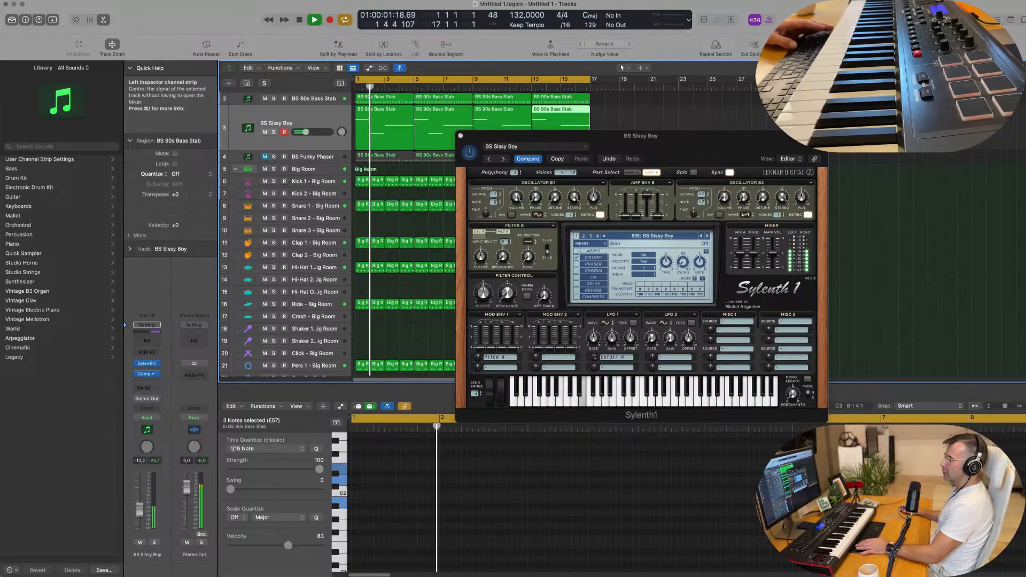
key(space)
key(space)
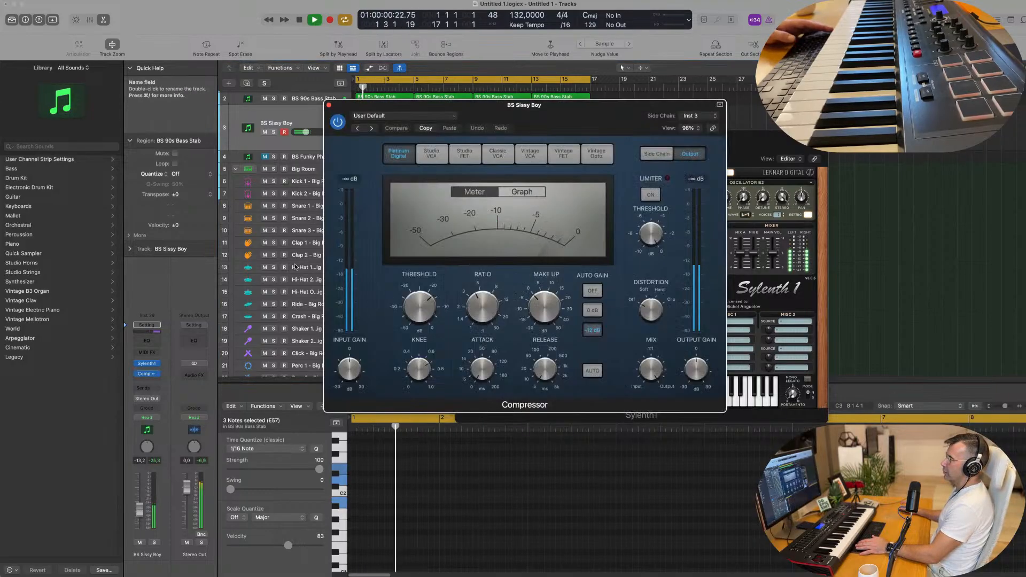
Set the BS Sissy Boy compressor threshold to about -26 dB and its volume to -11.8 dB.
click(147, 374)
drag(421, 306, 421, 326)
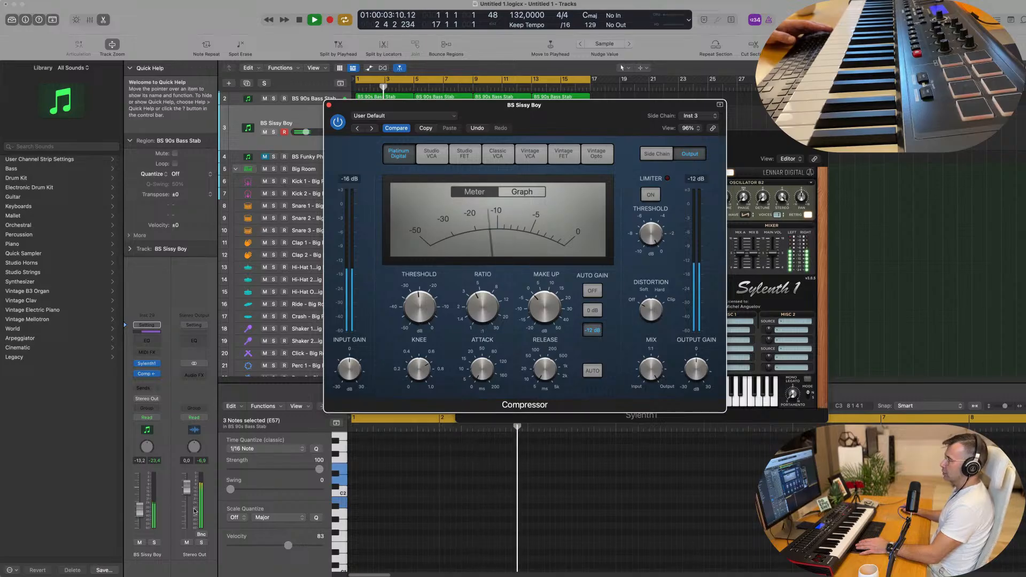
drag(140, 509, 139, 508)
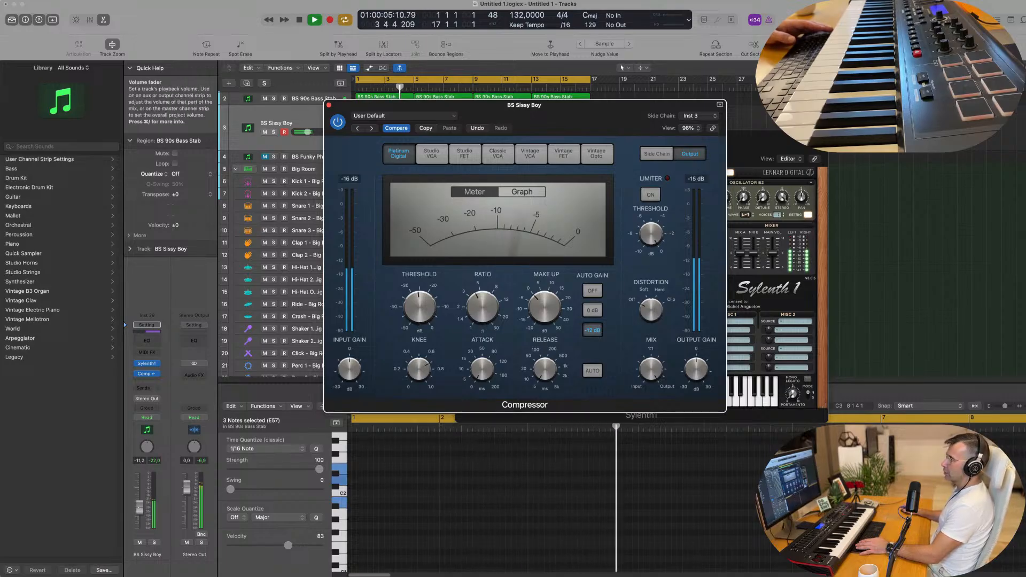
click(302, 144)
key(Return)
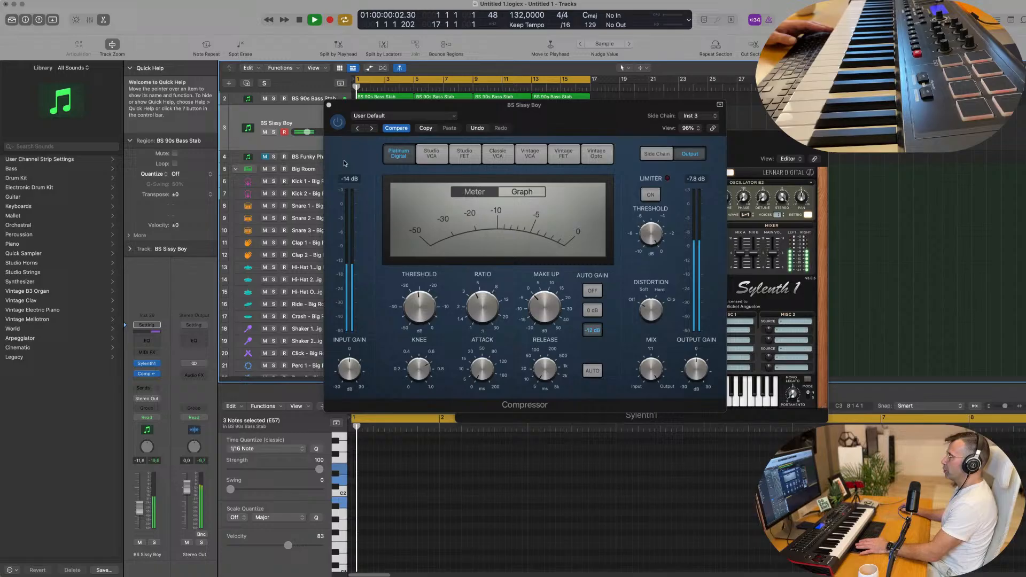
Close the Compressor and Sylenth1 windows and return the playhead to the start.
click(329, 104)
drag(639, 152, 474, 187)
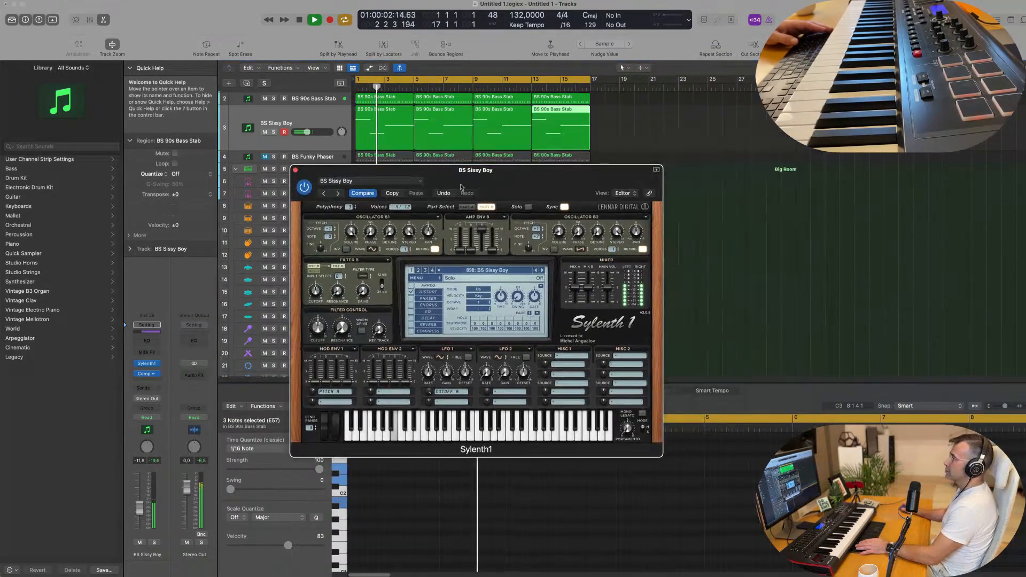
click(295, 170)
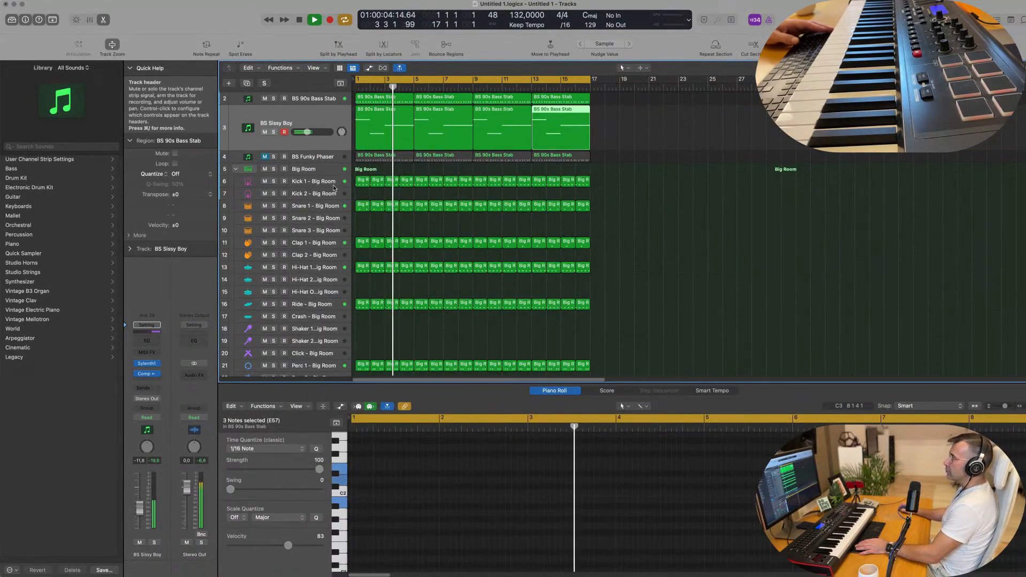
scroll(320, 131, up, 1)
key(Return)
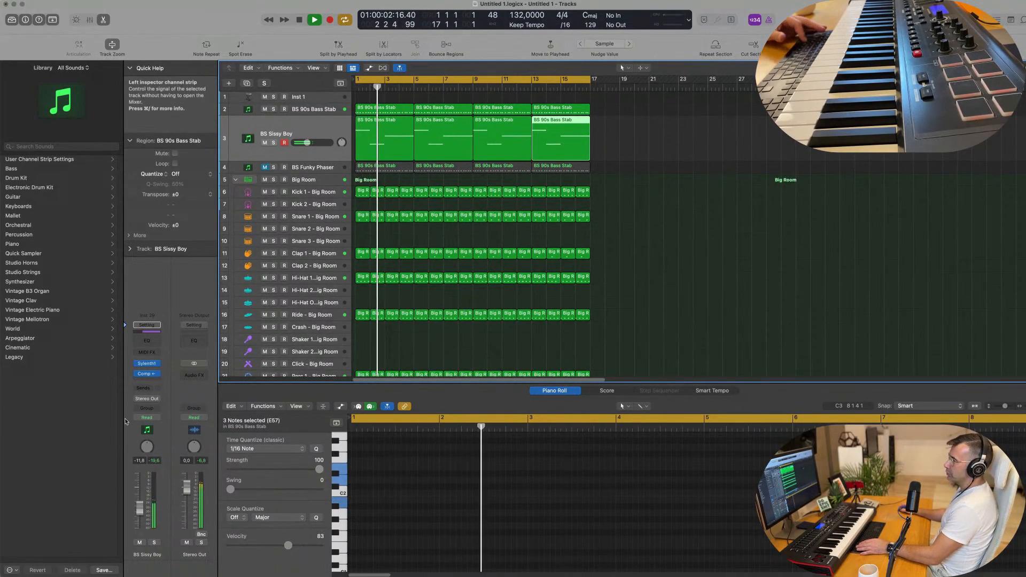
In the Mixer, route both bass stab channels' output to Bus 5.
key(x)
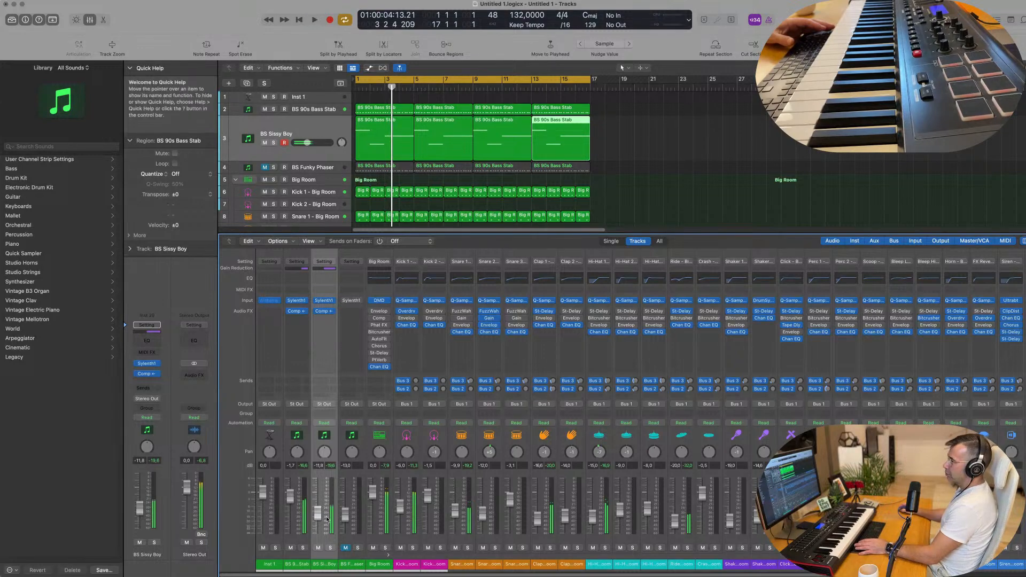
key(Return)
click(300, 567)
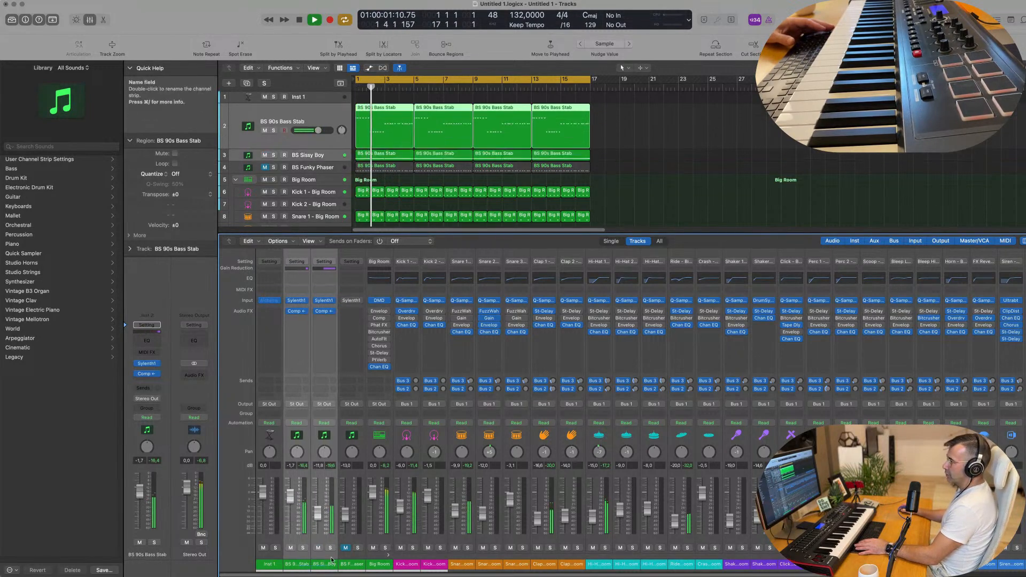
click(326, 405)
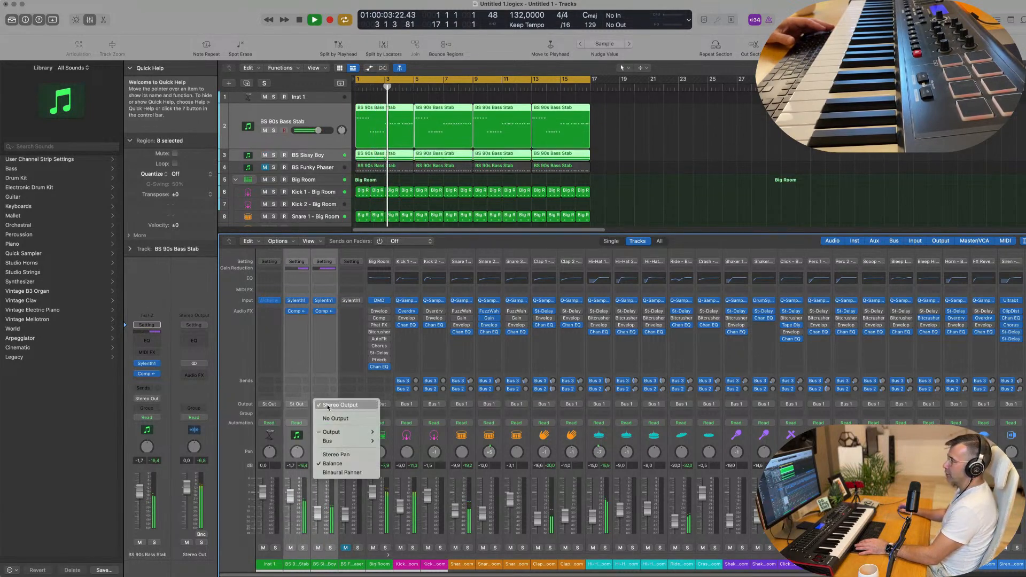
mouse_move(346, 441)
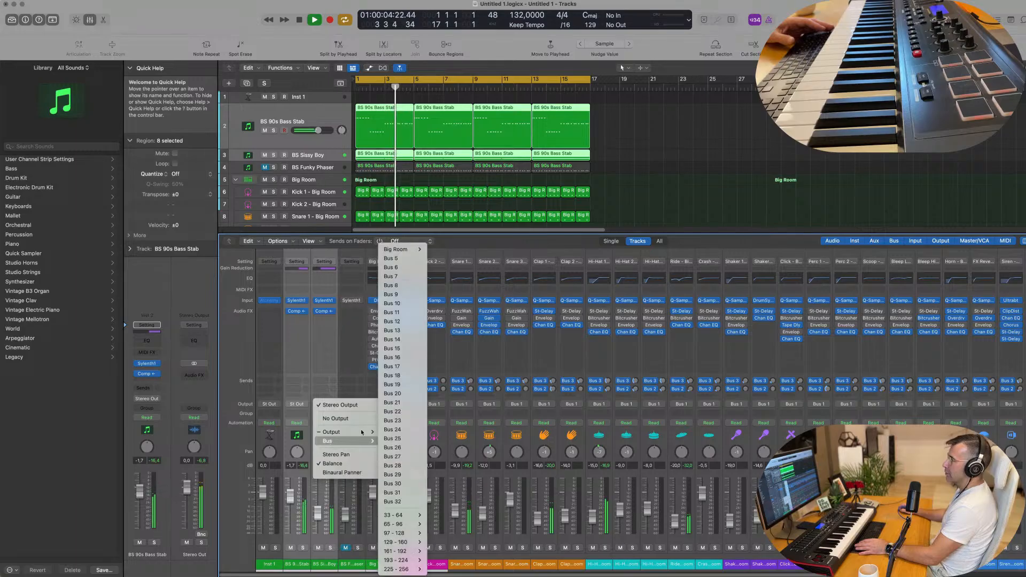
click(399, 258)
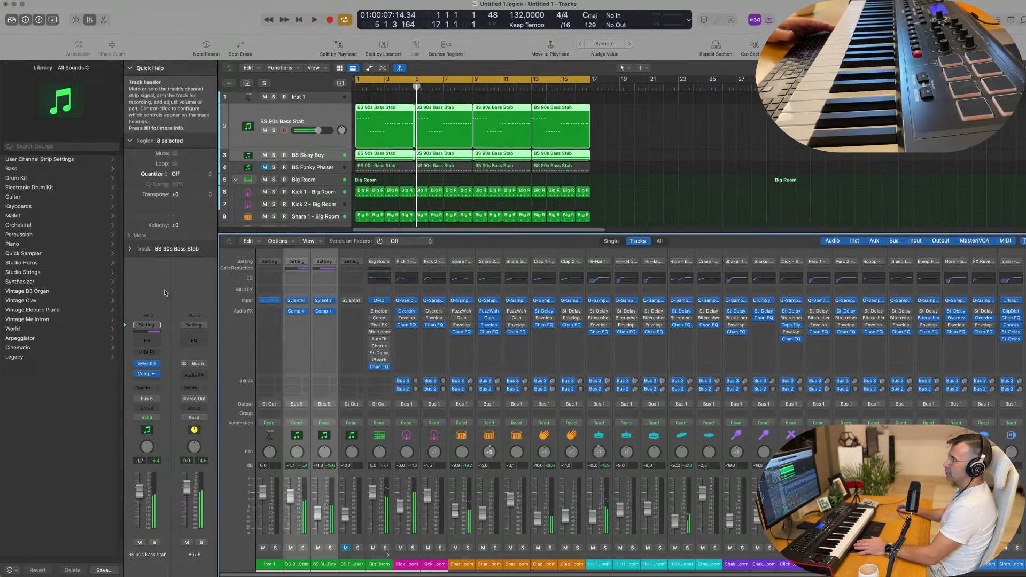
key(space)
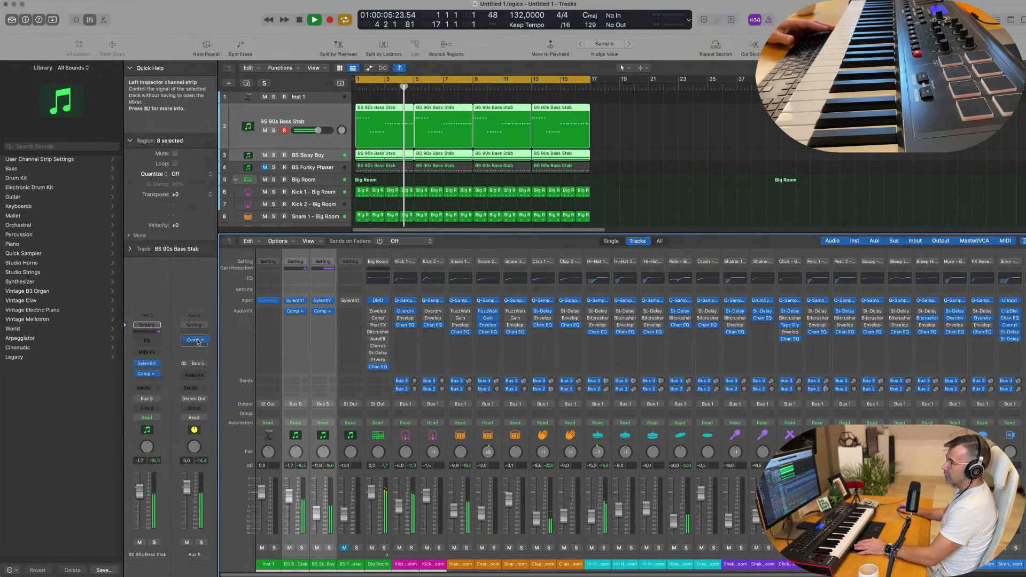
Move the compressor onto Aux 5, bypass BS Sissy Boy's compressor, and solo Aux 5.
drag(197, 342, 194, 374)
click(315, 312)
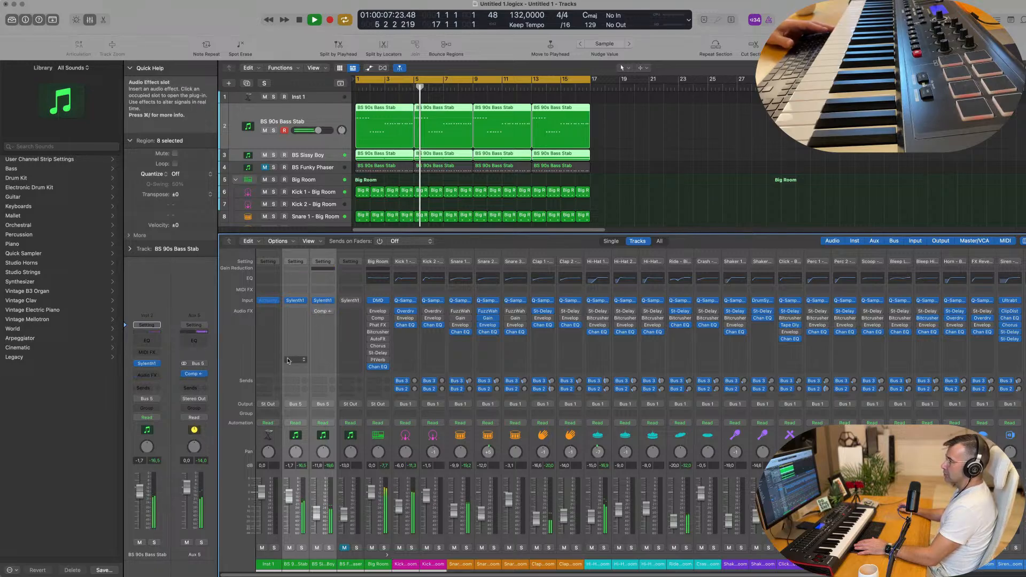
key(space)
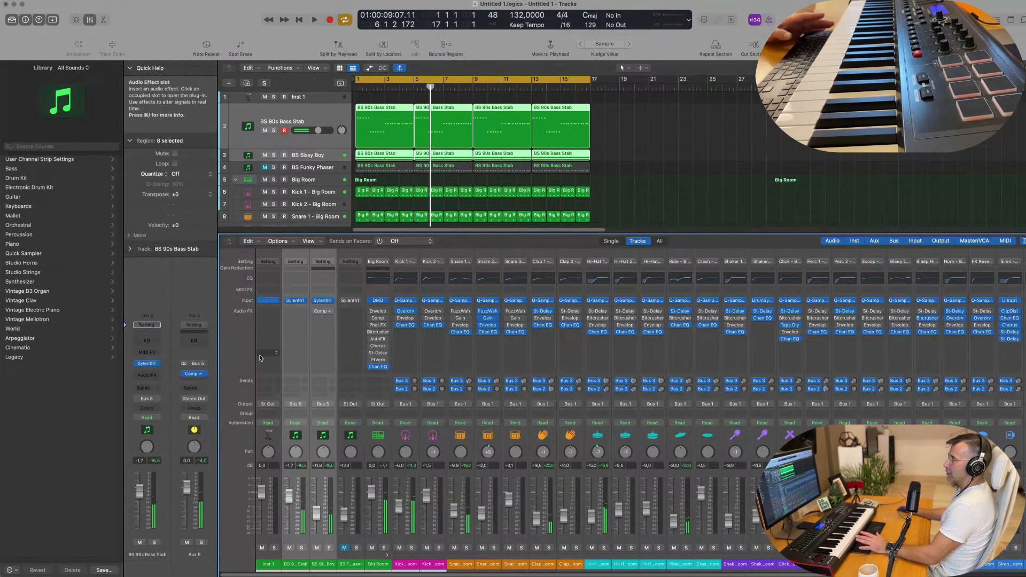
key(Return)
key(space)
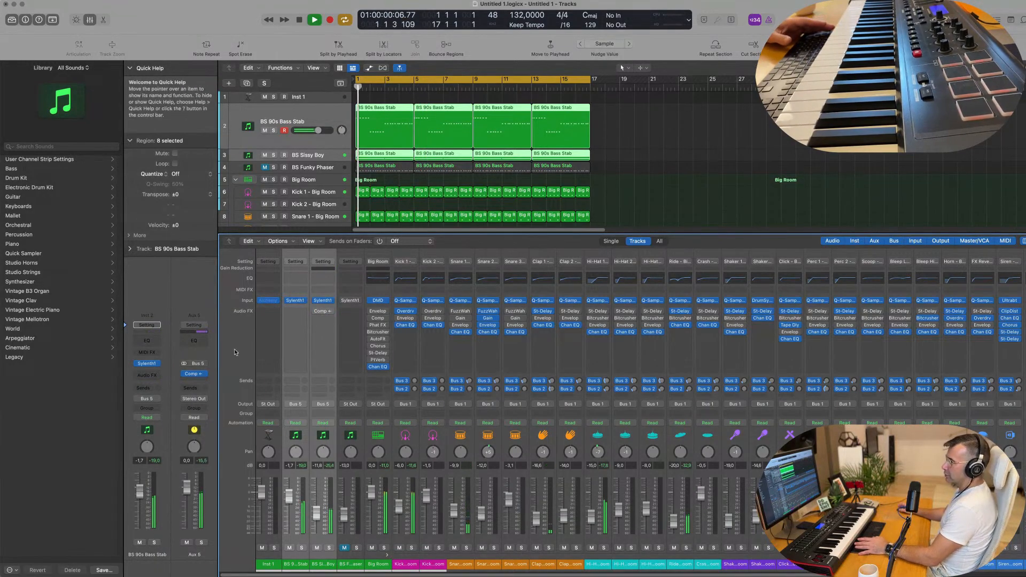
click(201, 542)
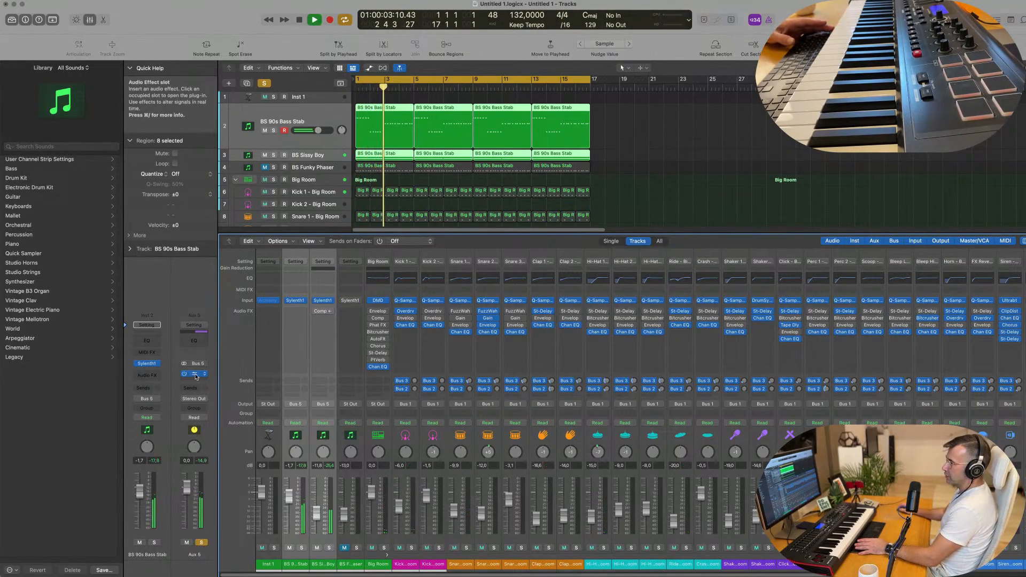
Check the Aux 5 compressor settings and solo BS Sissy Boy from bar 1.
click(193, 373)
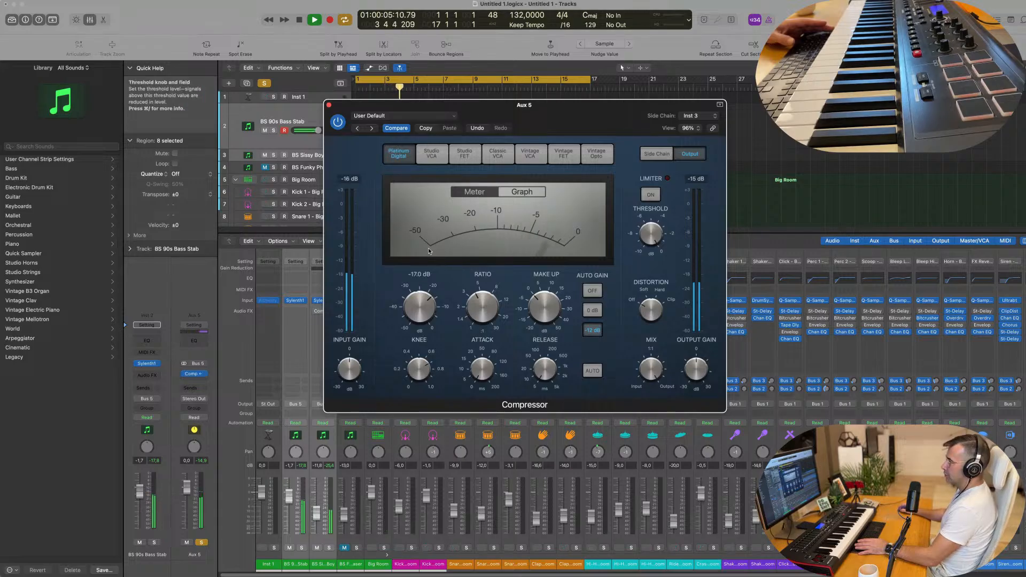
click(329, 106)
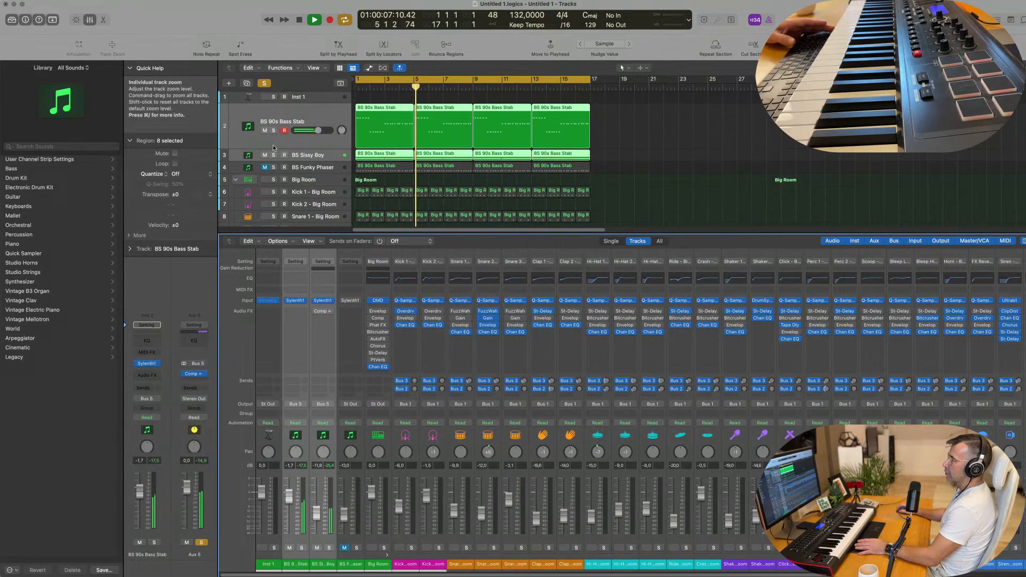
click(273, 155)
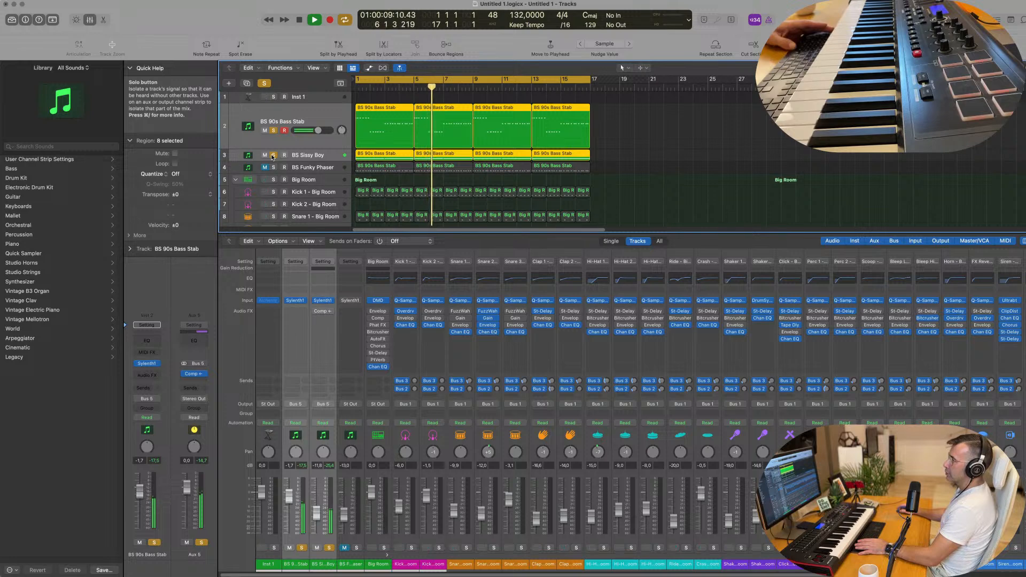
key(space)
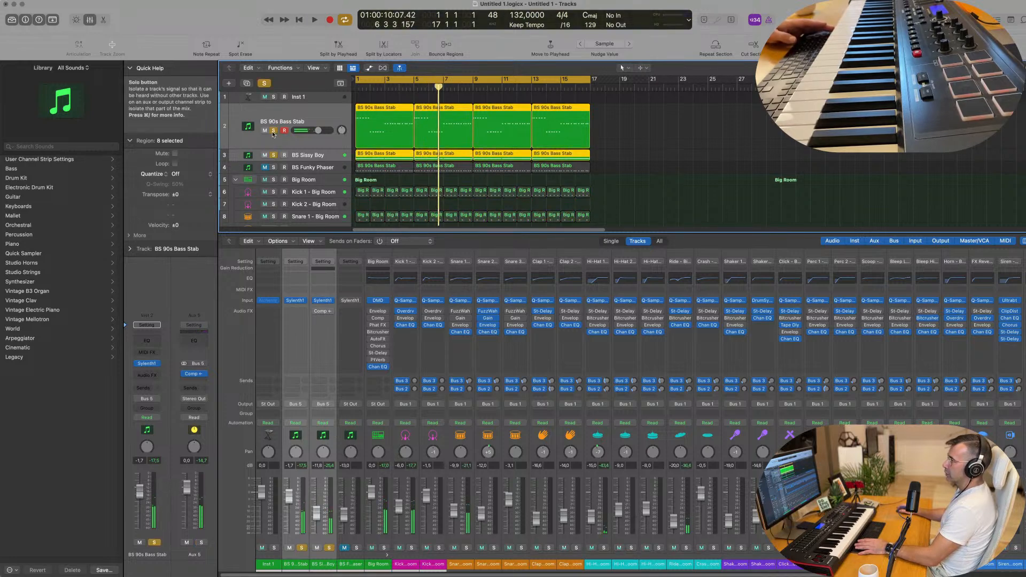
key(Return)
key(space)
Alternately solo BS 90s Bass Stab and BS Sissy Boy to compare them.
click(273, 132)
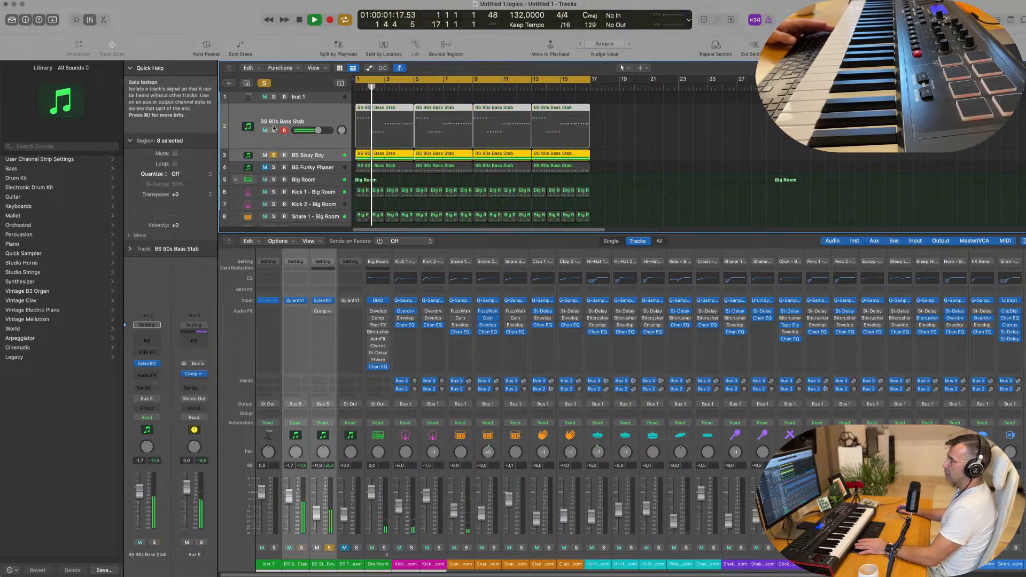
click(273, 154)
click(338, 144)
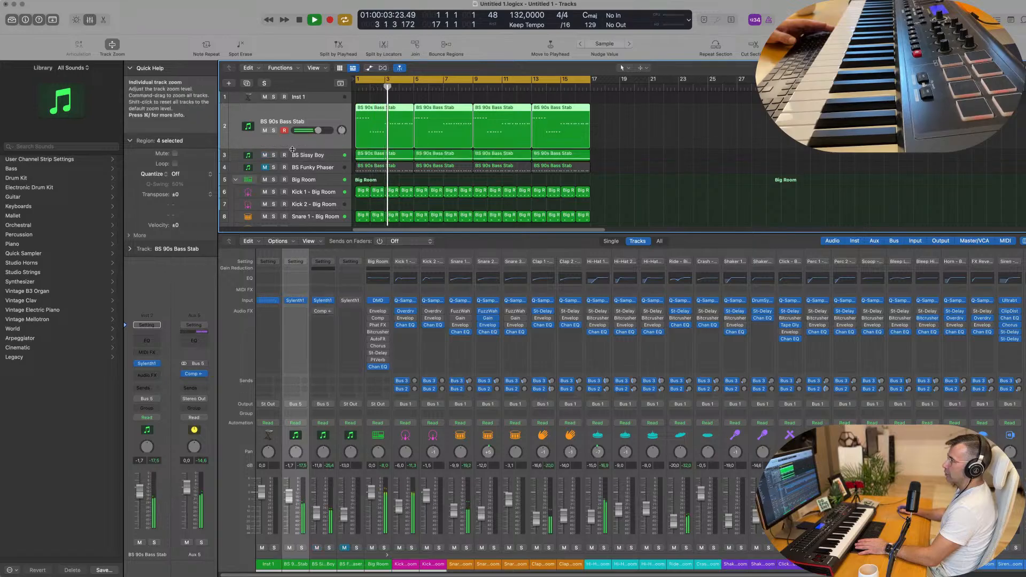
click(274, 131)
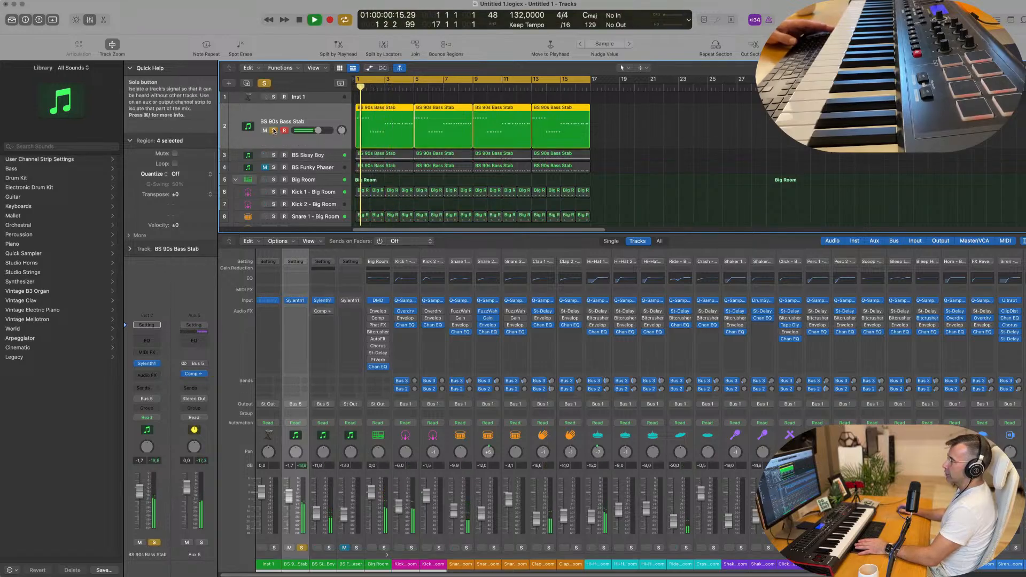
click(274, 131)
click(273, 156)
key(Return)
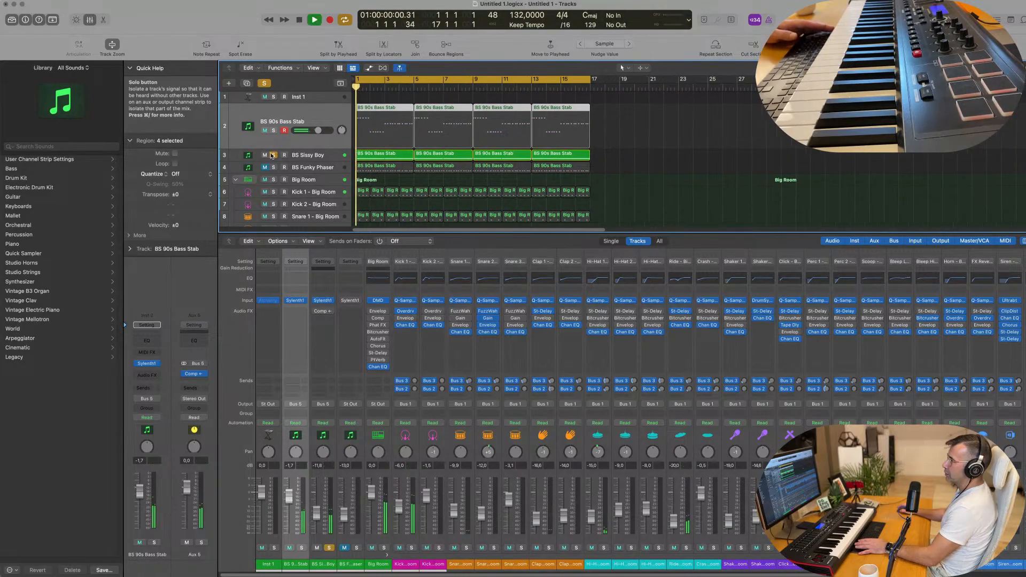
key(space)
Clear all solos, play the full mix, and select BS Sissy Boy.
click(264, 84)
key(space)
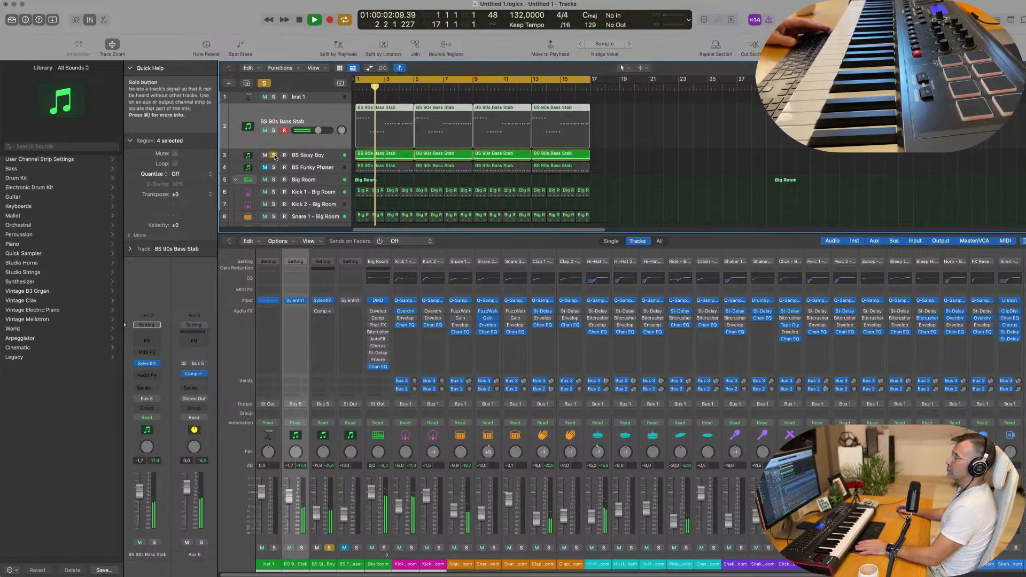
click(319, 159)
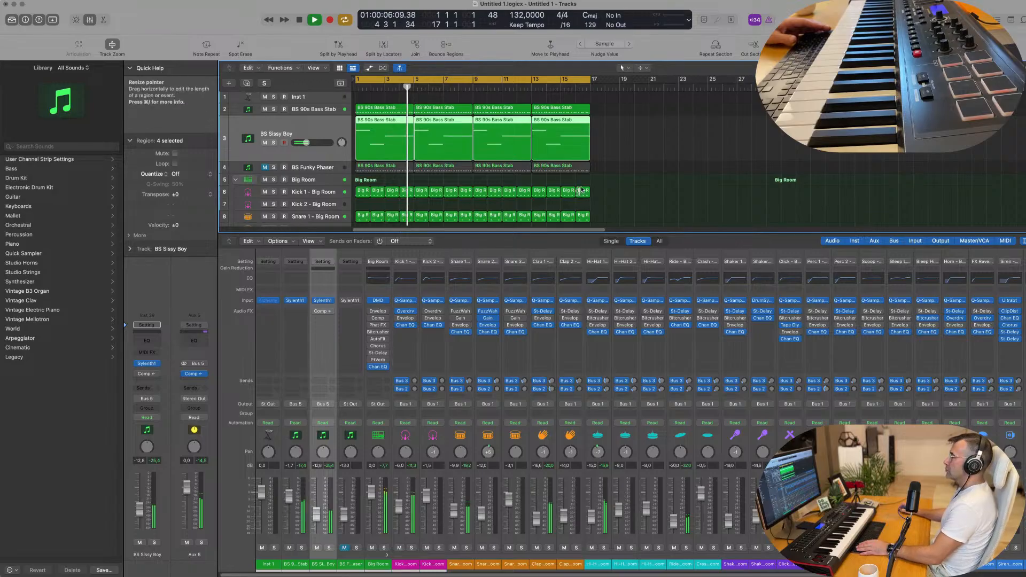
Raise the BS 90s Bass Stab volume to -1.1 dB.
key(Up)
key(Return)
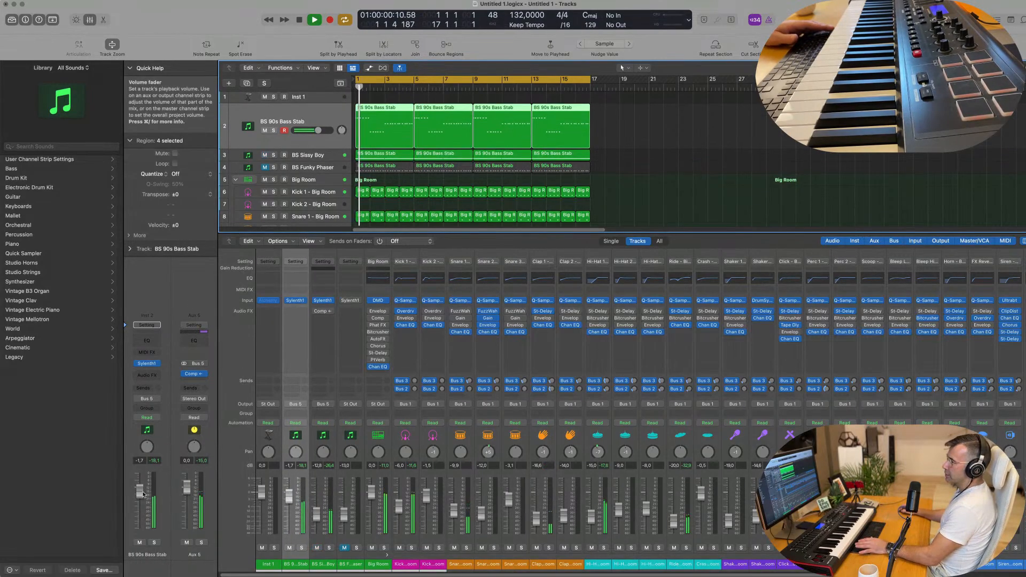
drag(140, 492, 140, 489)
click(704, 143)
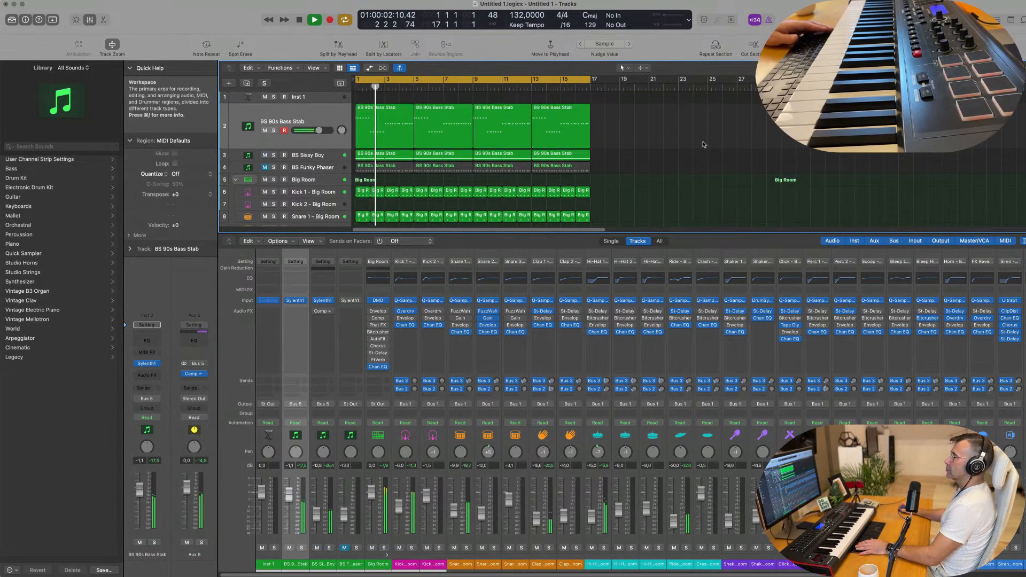
scroll(321, 152, down, 2)
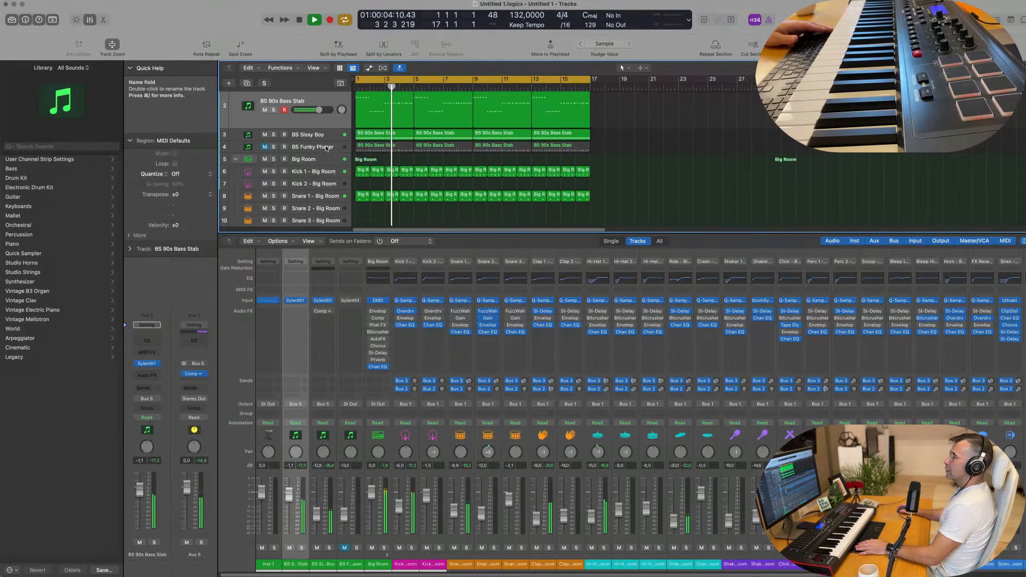
Create an empty duplicate of BS Sissy Boy with Cmd-D and open its Sylenth1 preset list.
click(327, 139)
key(space)
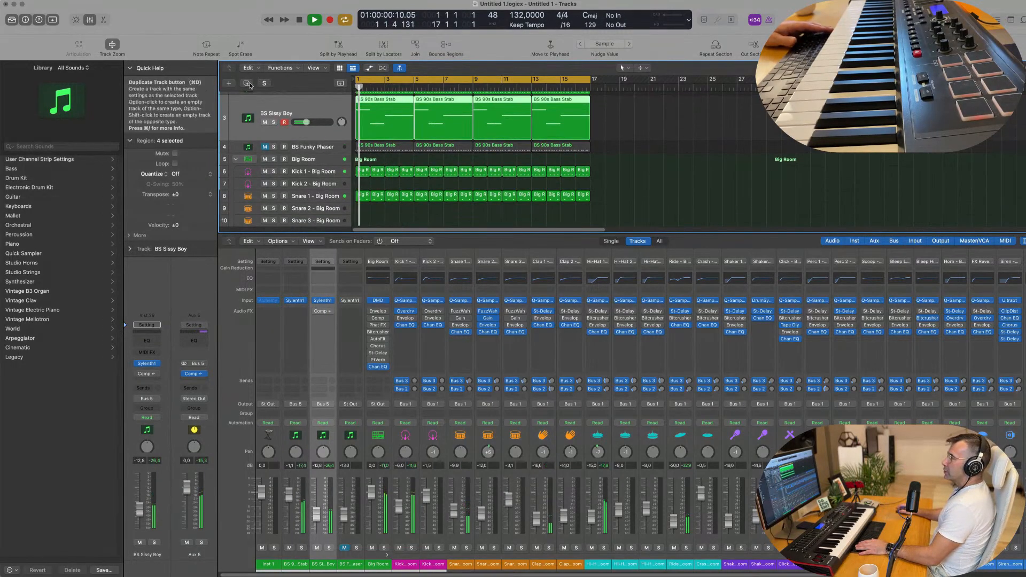
key(super+d)
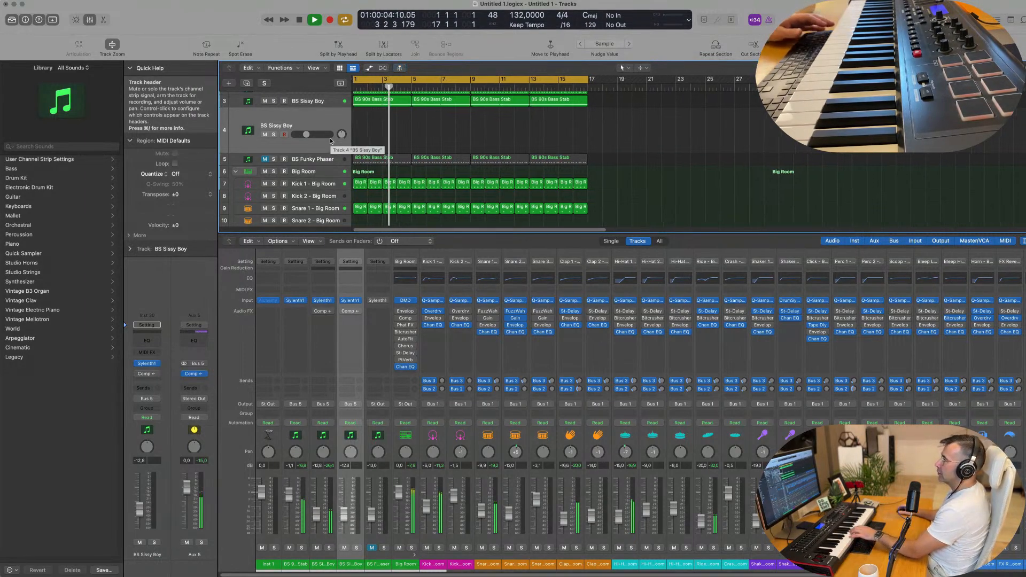
click(147, 363)
click(501, 205)
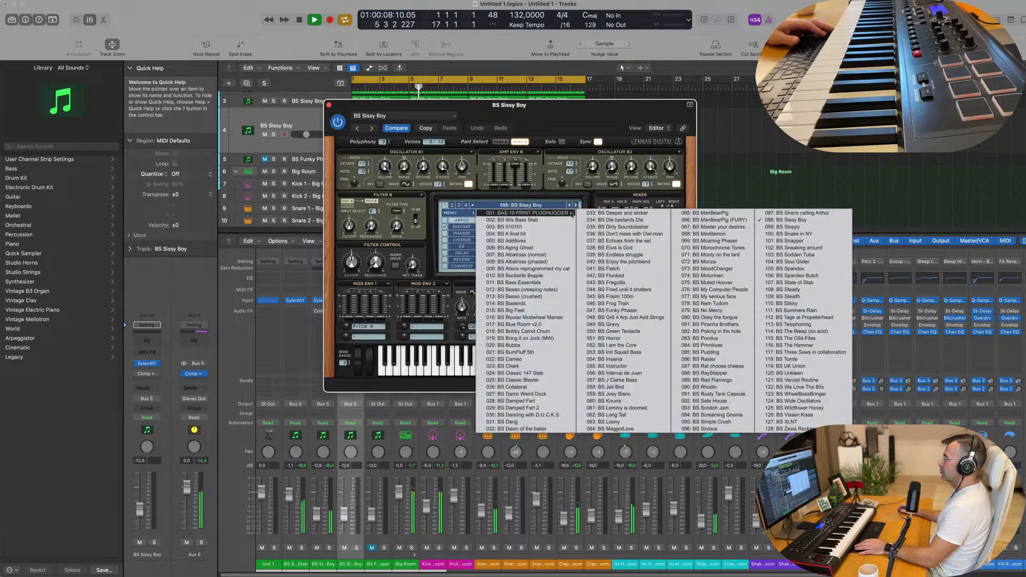
Load Sylenth1 preset 268: PD NoisePad on the new track and set its fader to -14.8 dB.
click(452, 206)
click(522, 206)
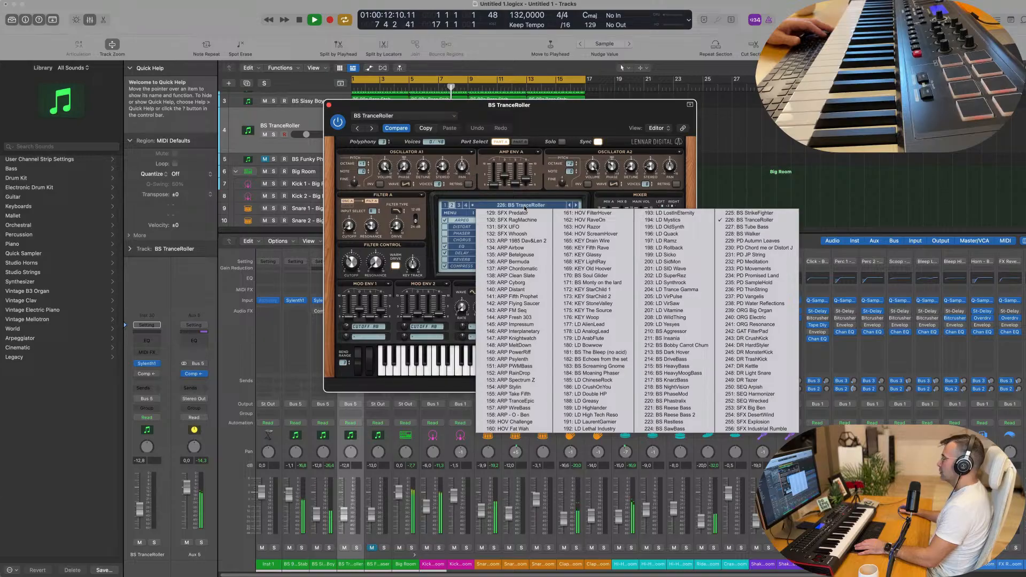
click(459, 206)
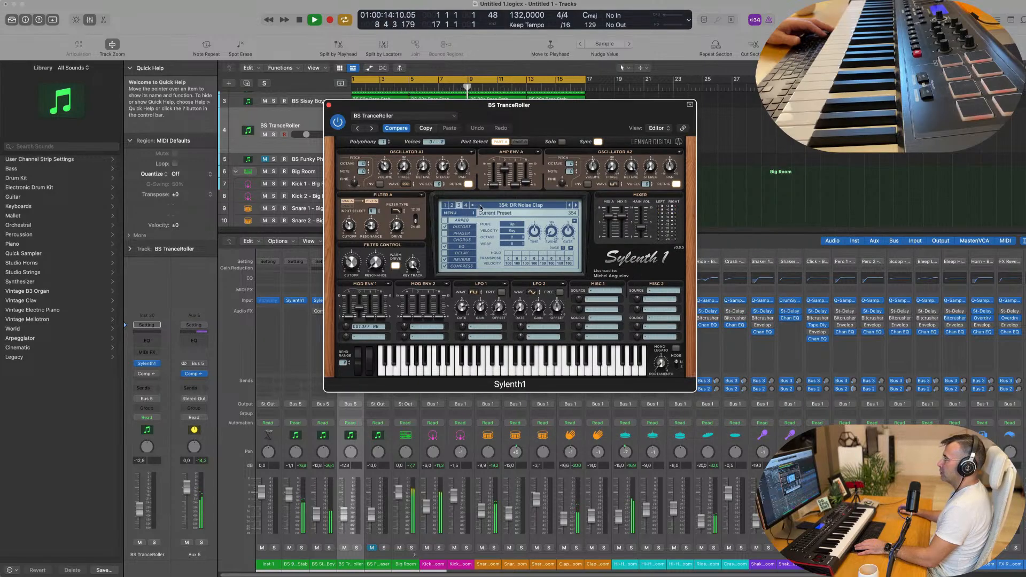
click(480, 206)
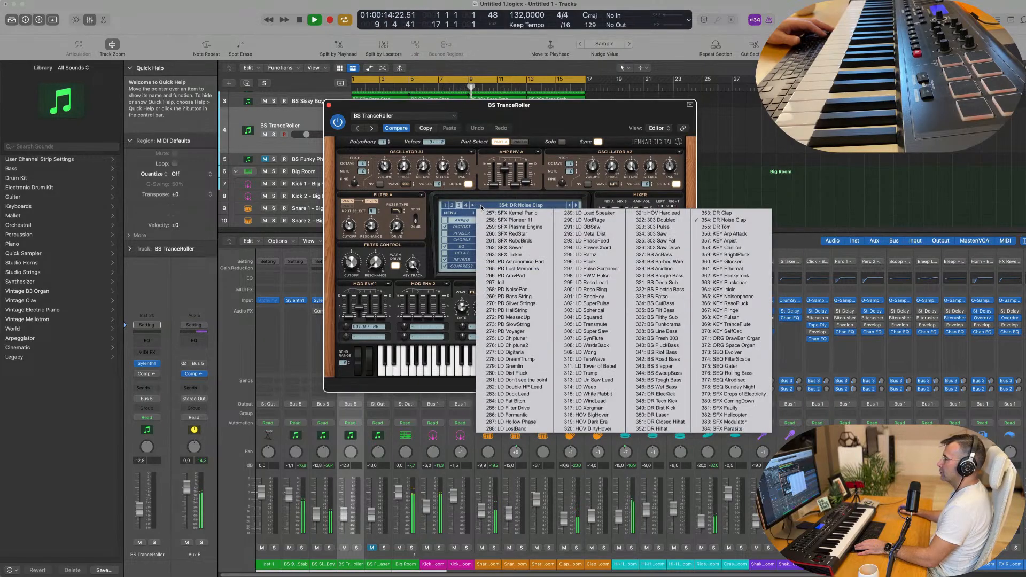
click(508, 290)
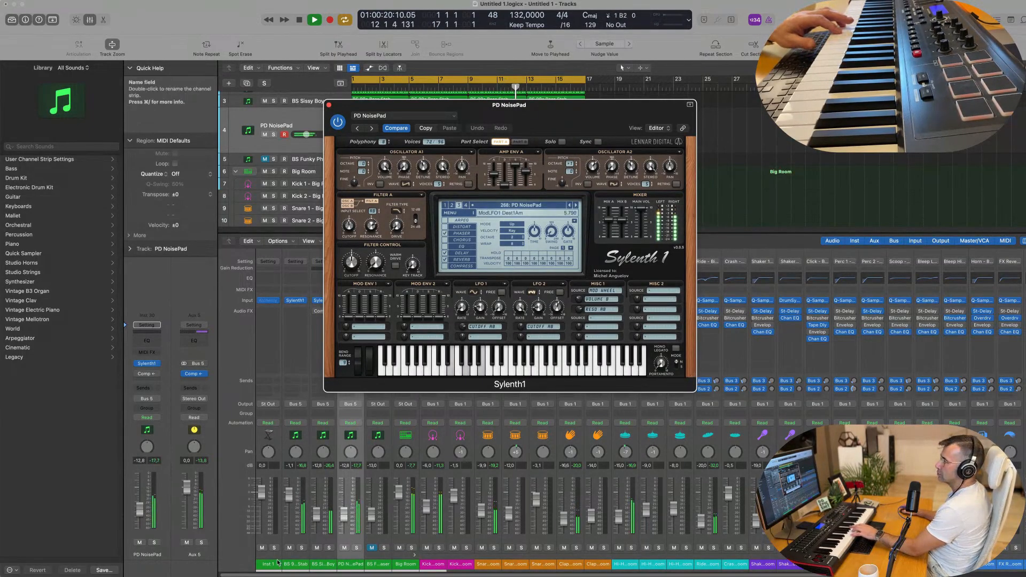
drag(140, 516, 142, 512)
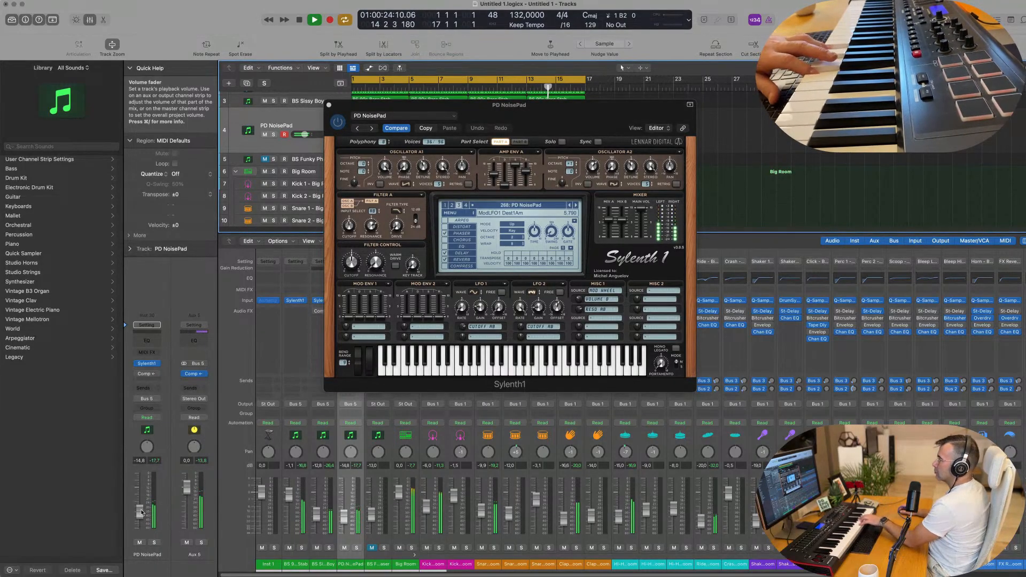
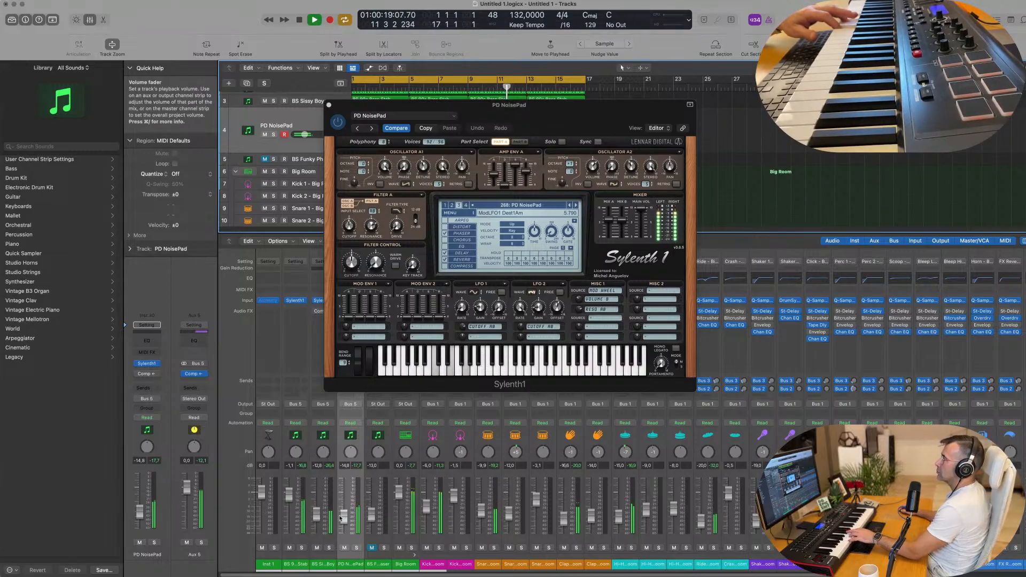
Audition the Sylenth1 pad presets around PD HallString and settle on 270: PD Silver Strings.
drag(481, 104, 666, 156)
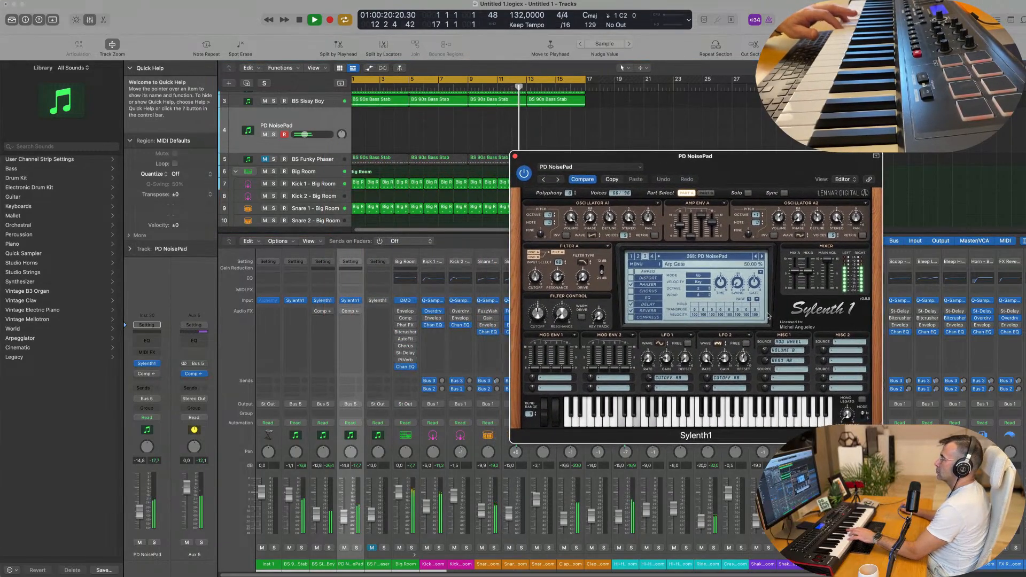
click(762, 256)
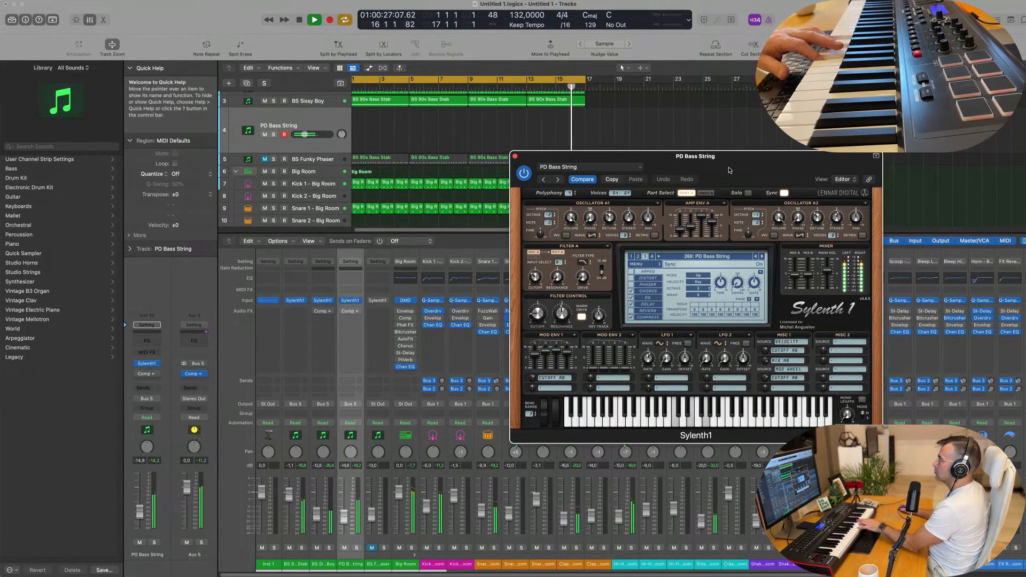
drag(728, 170, 687, 173)
click(515, 182)
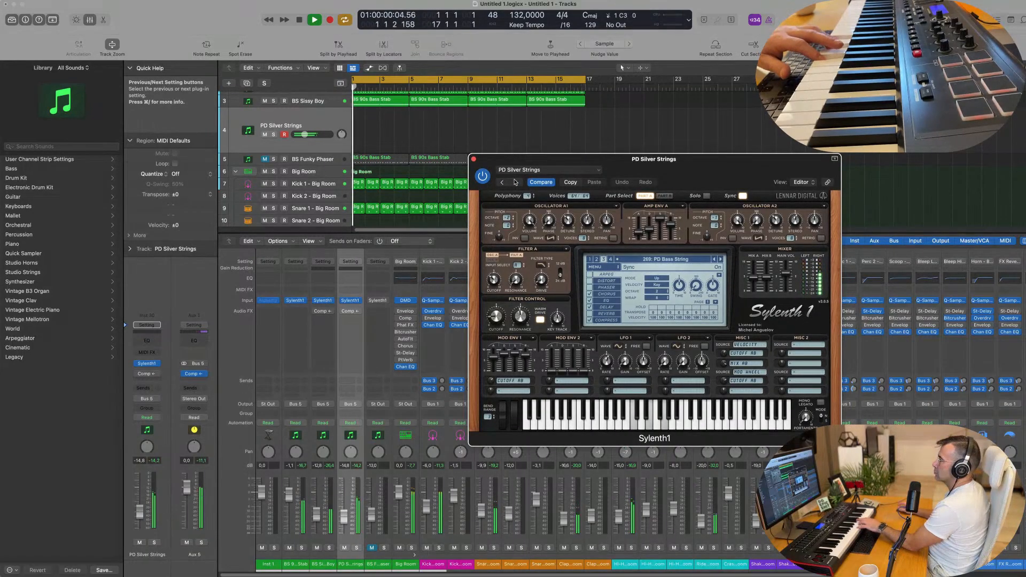
click(515, 182)
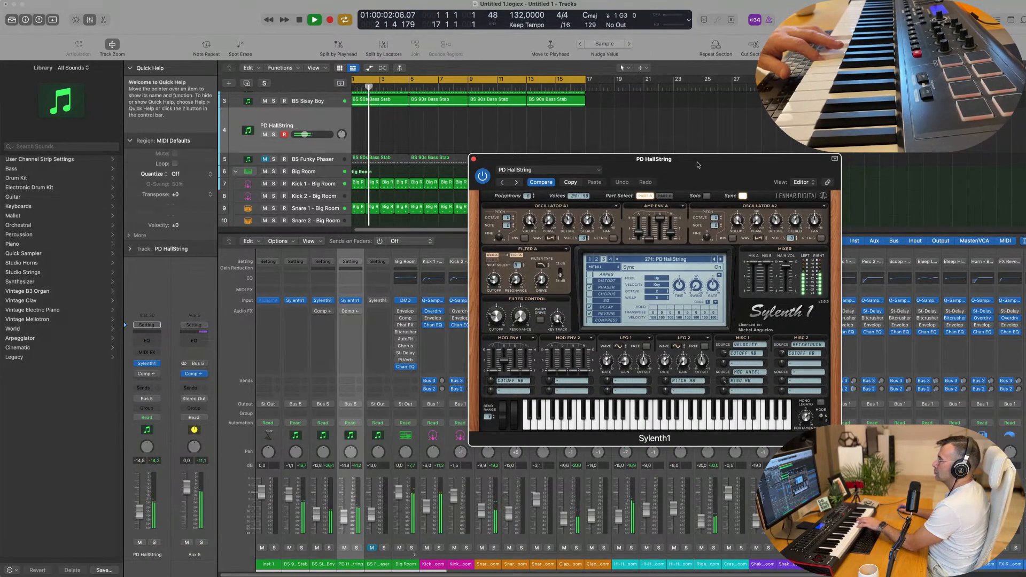
click(502, 182)
mouse_move(668, 168)
mouse_down()
mouse_move(640, 174)
mouse_move(670, 176)
mouse_move(647, 188)
mouse_move(751, 182)
mouse_move(662, 179)
mouse_up()
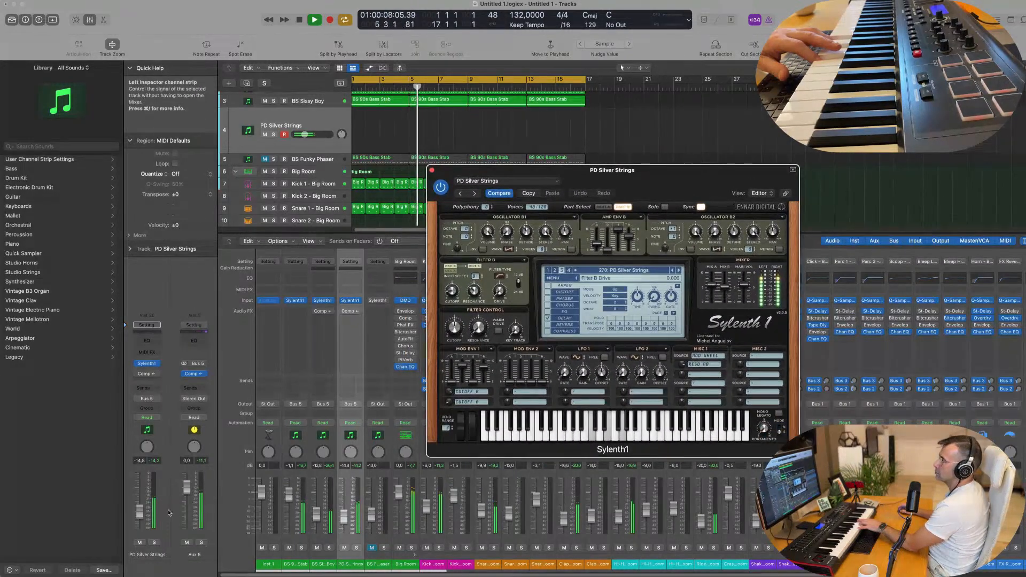
click(138, 375)
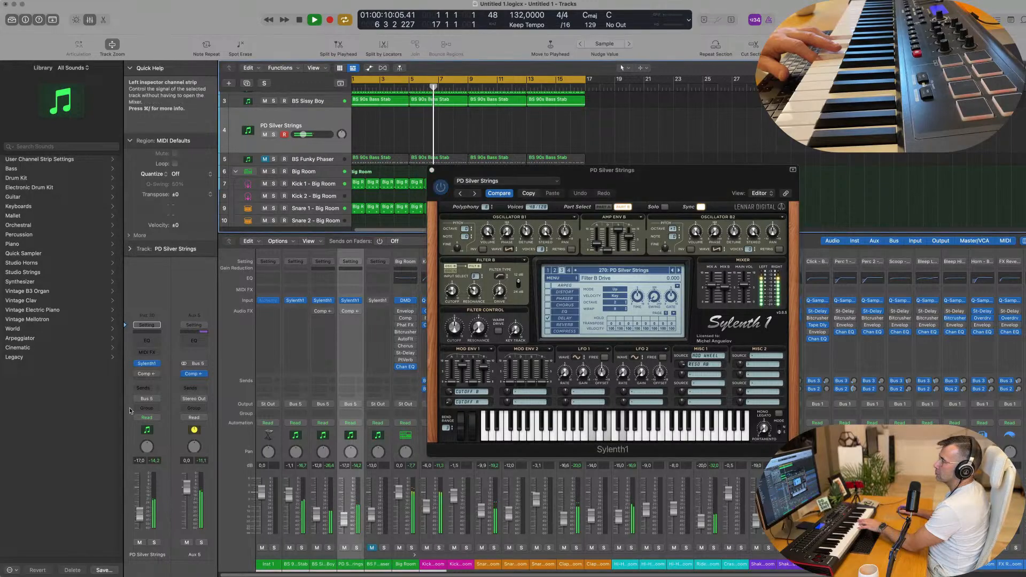
Route the synth track's output to Stereo Out.
click(156, 400)
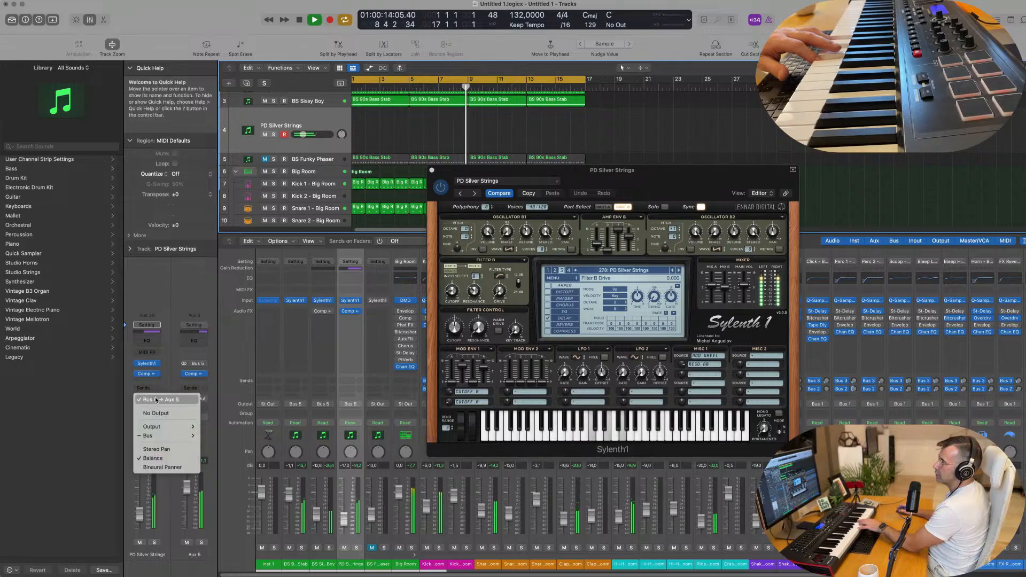
mouse_move(155, 426)
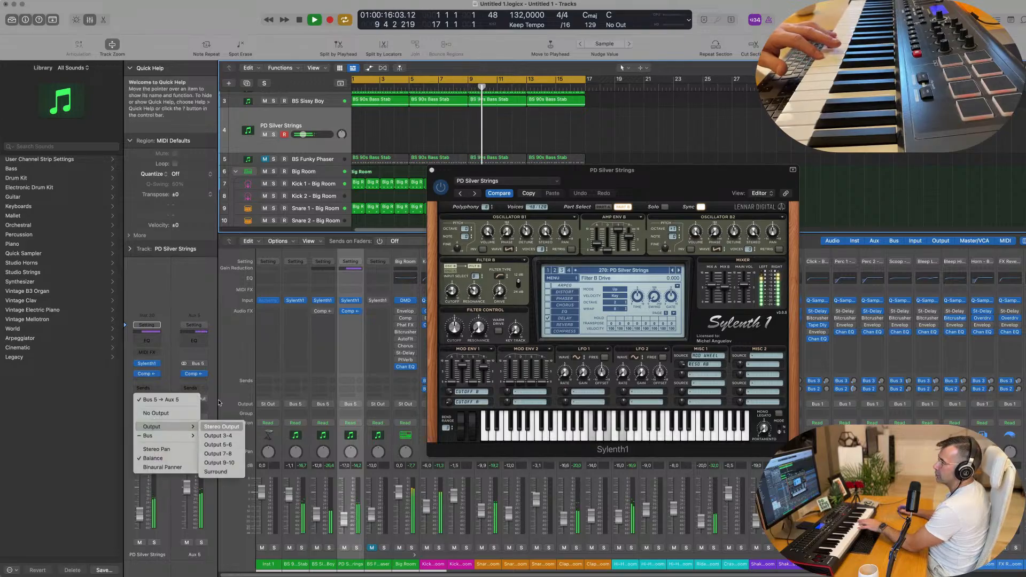
click(222, 426)
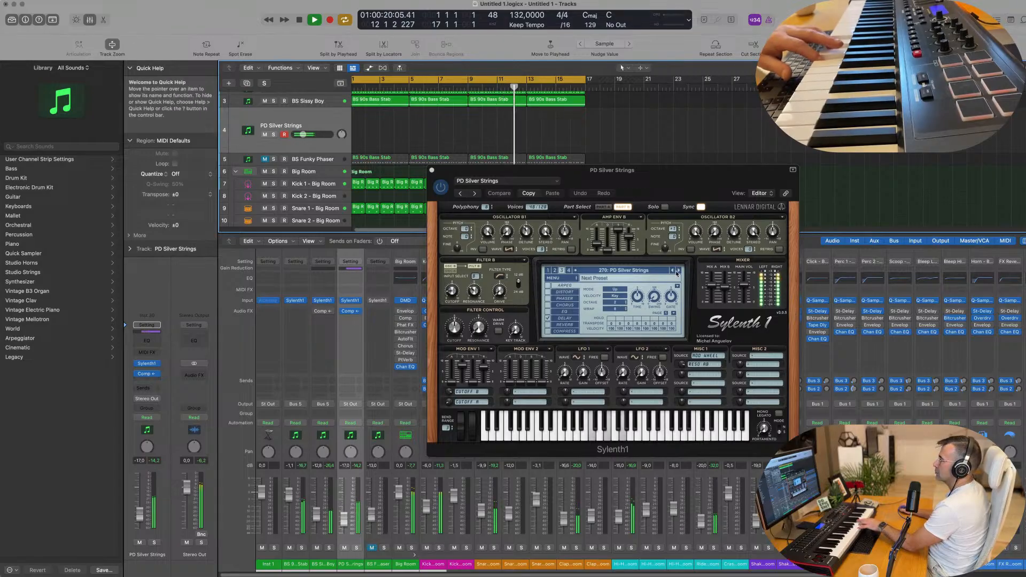
Step through Sylenth1 presets PD MessedUp, PD SlowString, PD Voyager and LD Chiptune to LD Digitaria.
click(677, 272)
click(678, 272)
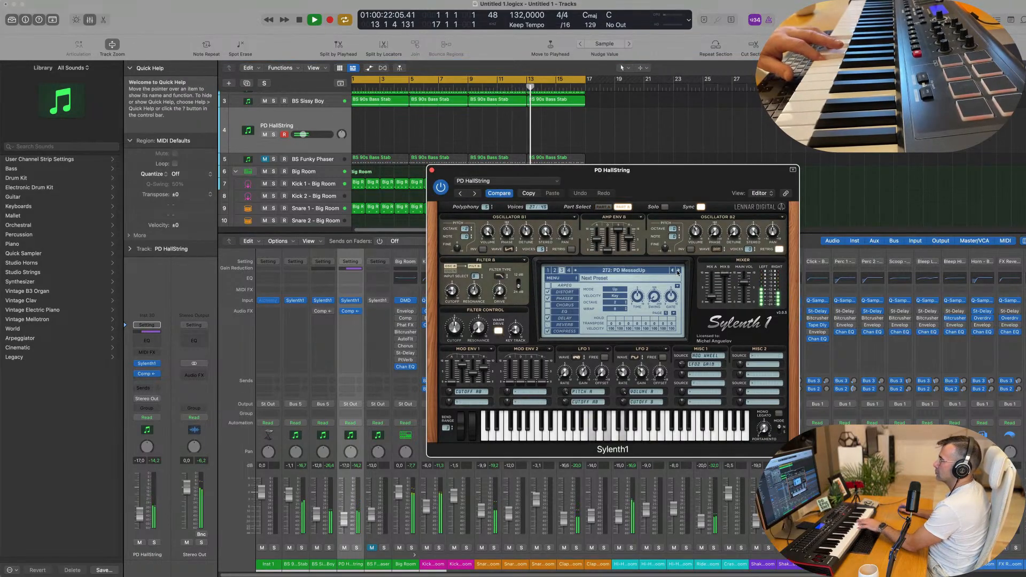
click(677, 272)
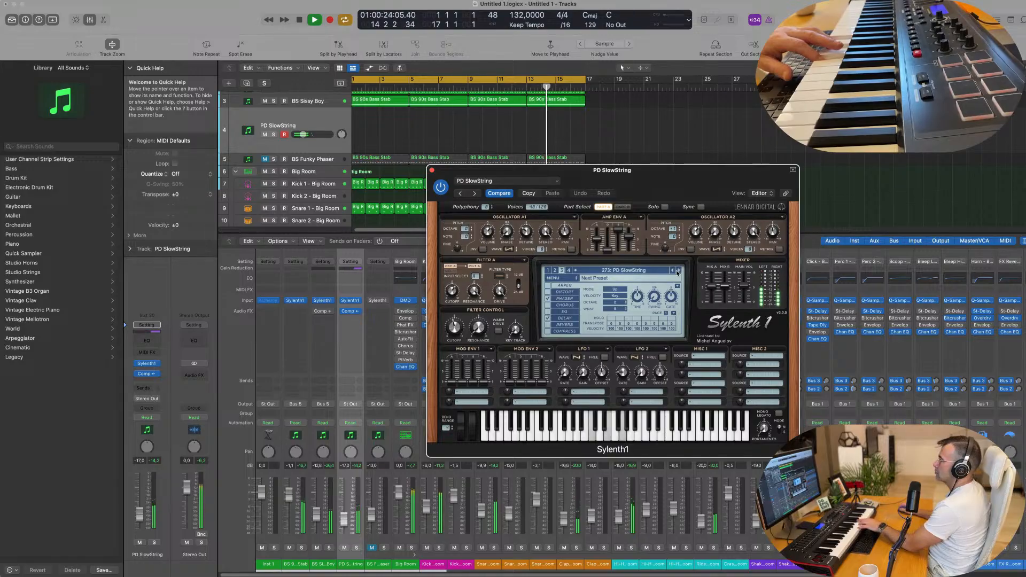
click(677, 272)
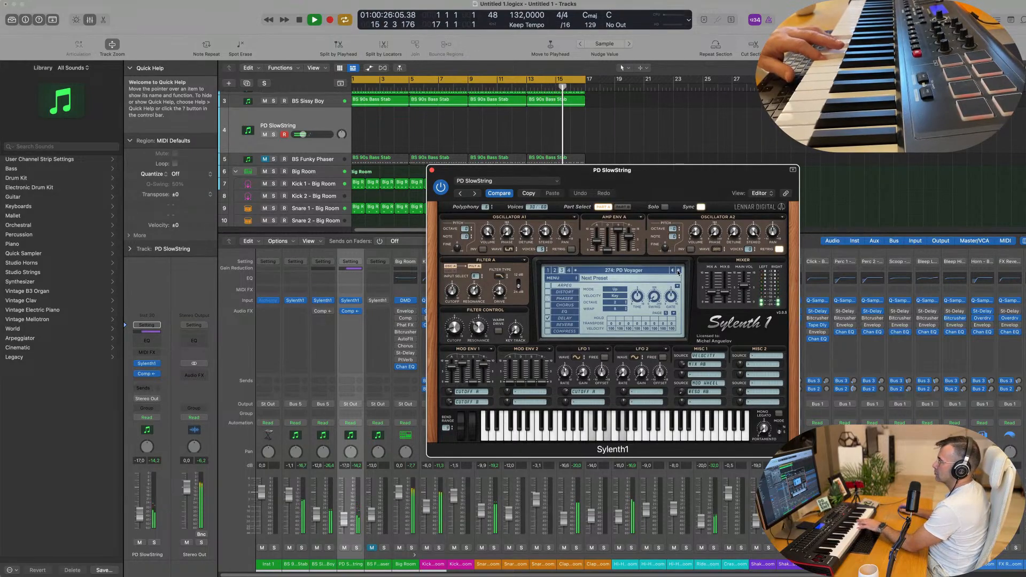
click(677, 272)
click(678, 273)
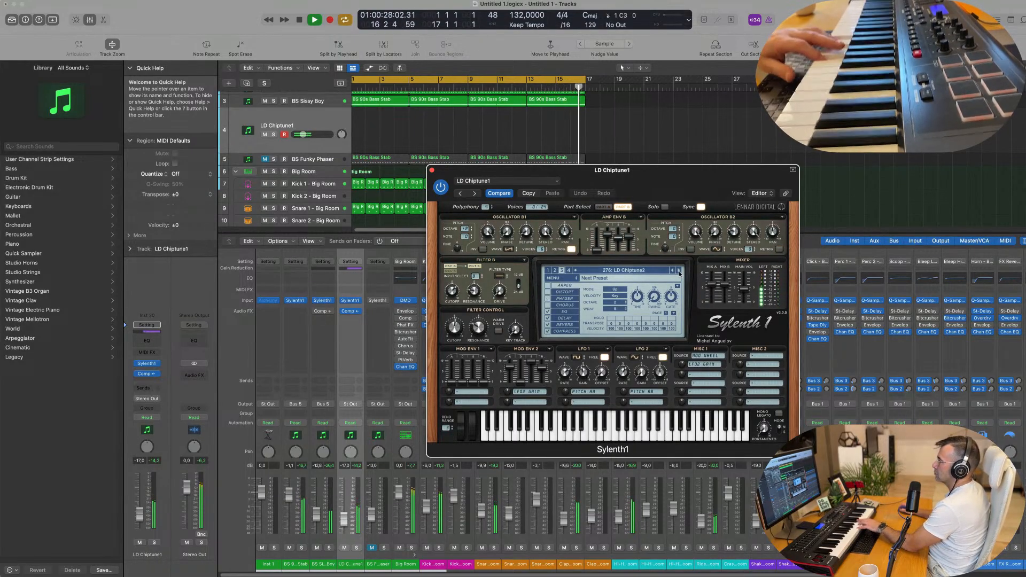
click(678, 273)
Switch to Sylenth1 preset bank 4 and load ARP Blade Runner from the list.
click(645, 271)
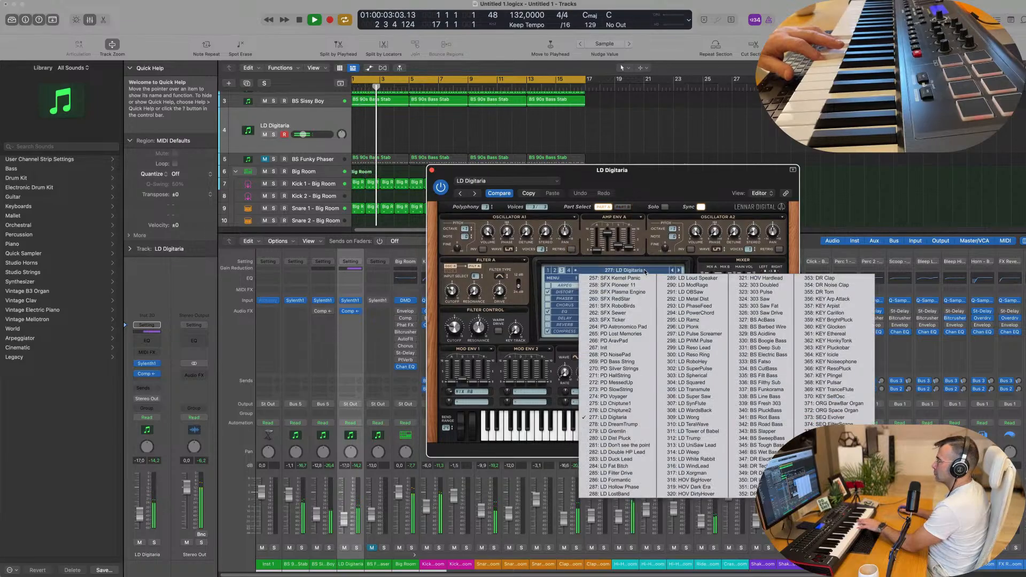
click(568, 271)
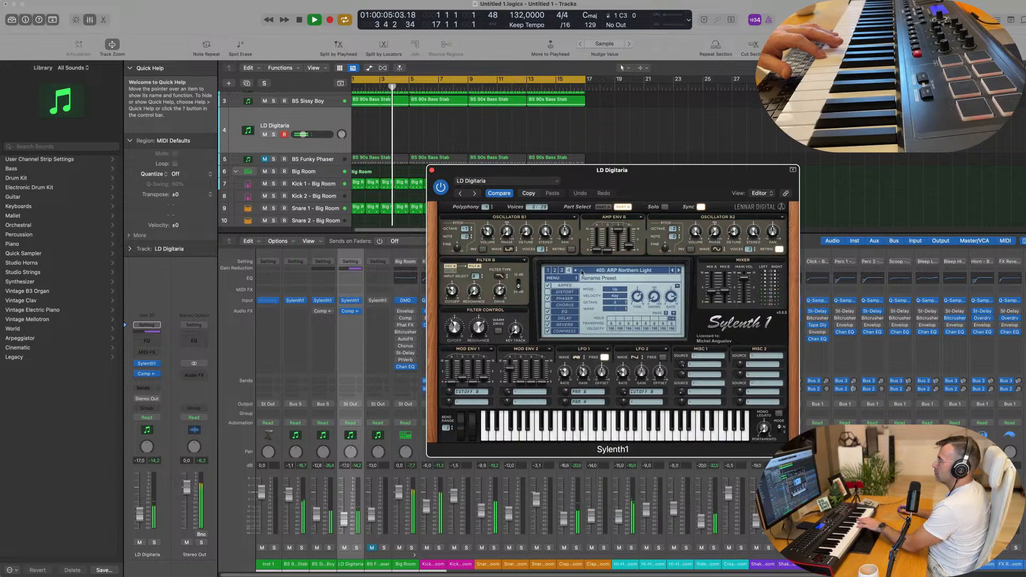
click(603, 271)
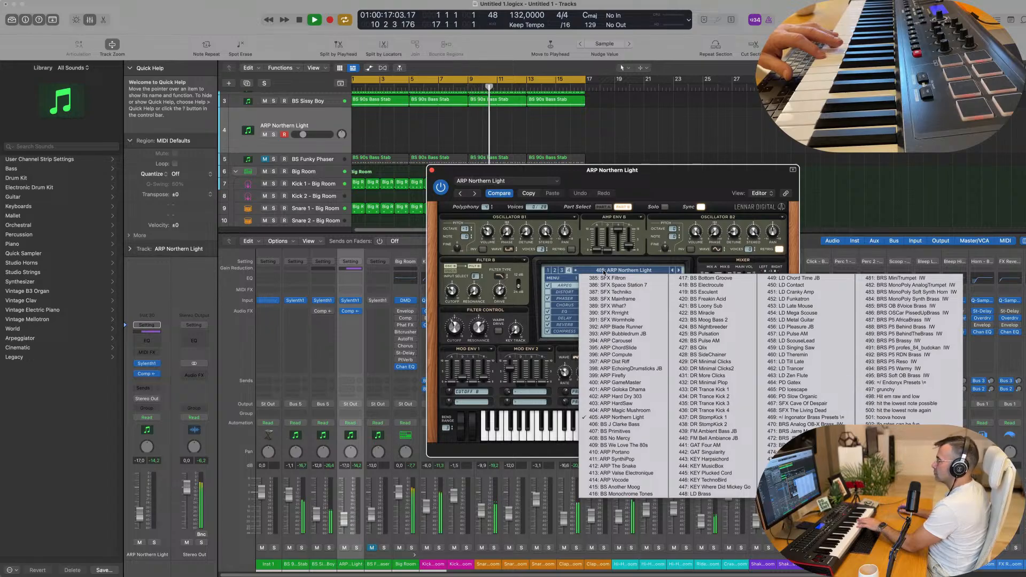
click(611, 327)
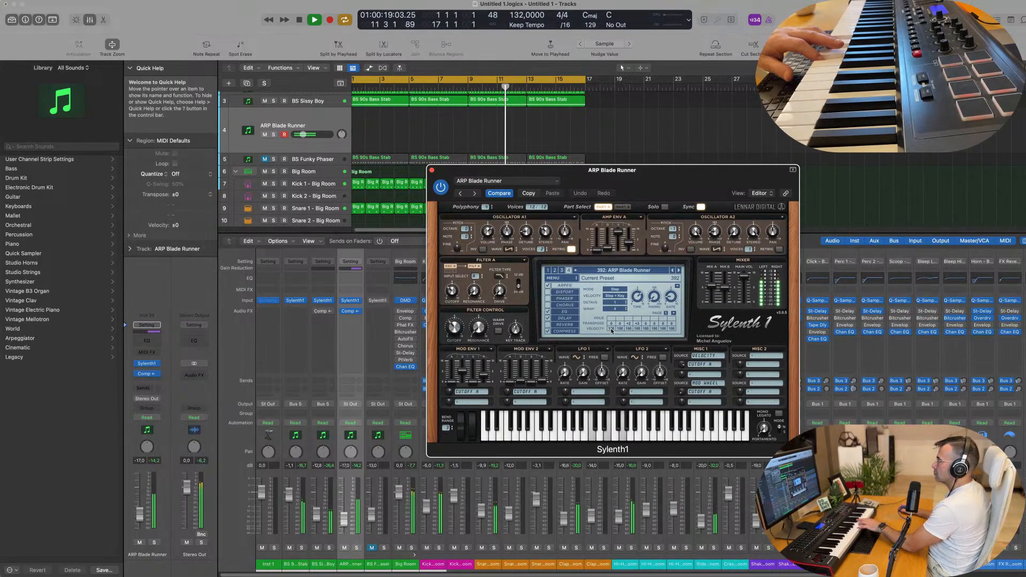
Step through ARP Bubbledrum JB and ARP ChordSlide to settle on ARP Dist Riff.
drag(664, 187, 672, 234)
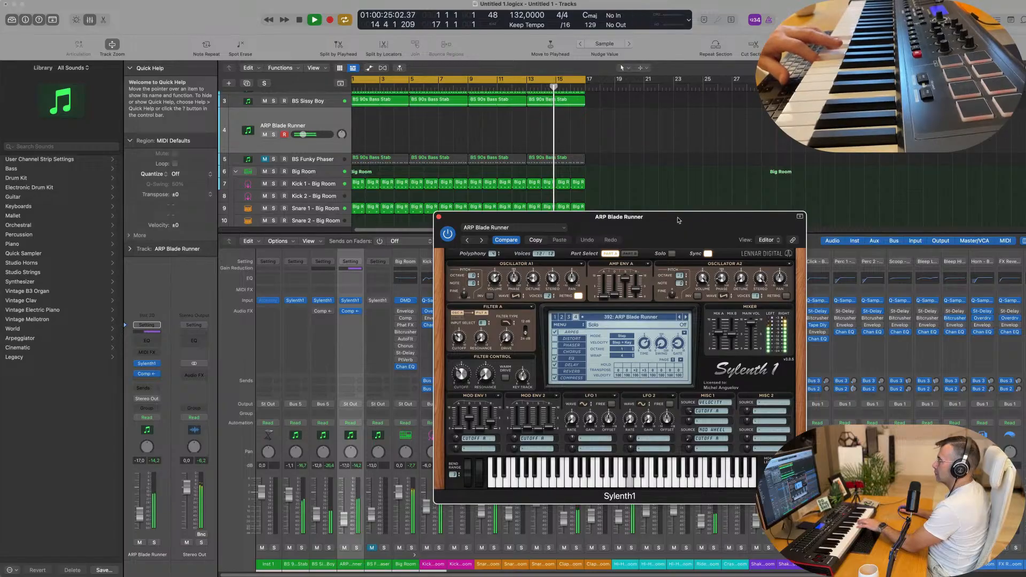
drag(668, 223, 607, 229)
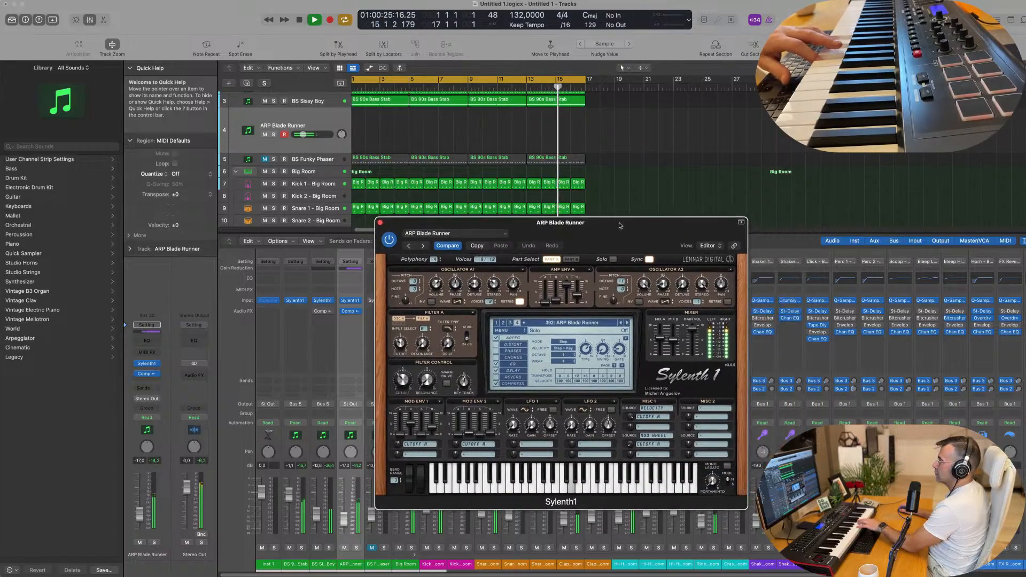
click(624, 323)
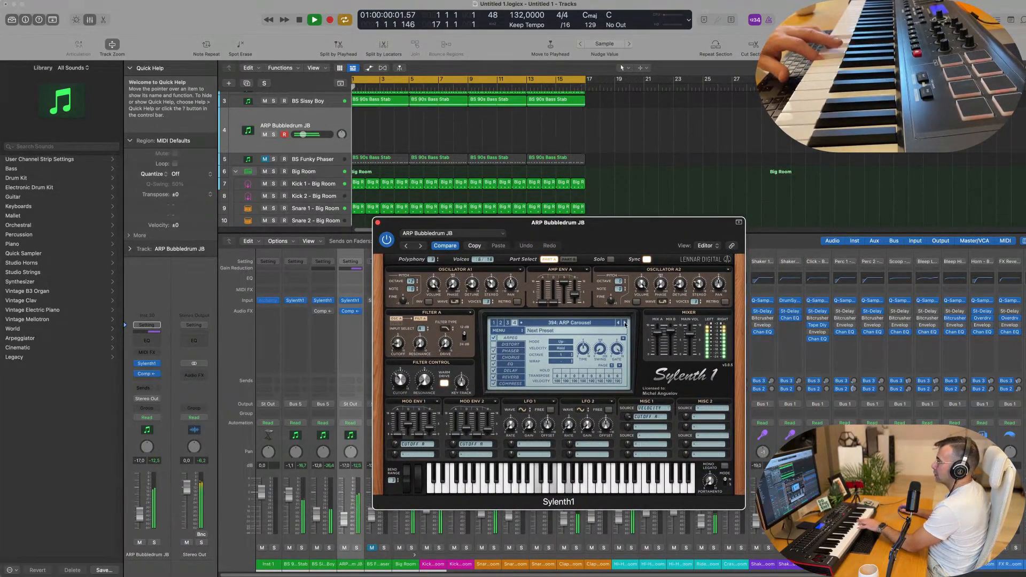
click(624, 322)
click(624, 322)
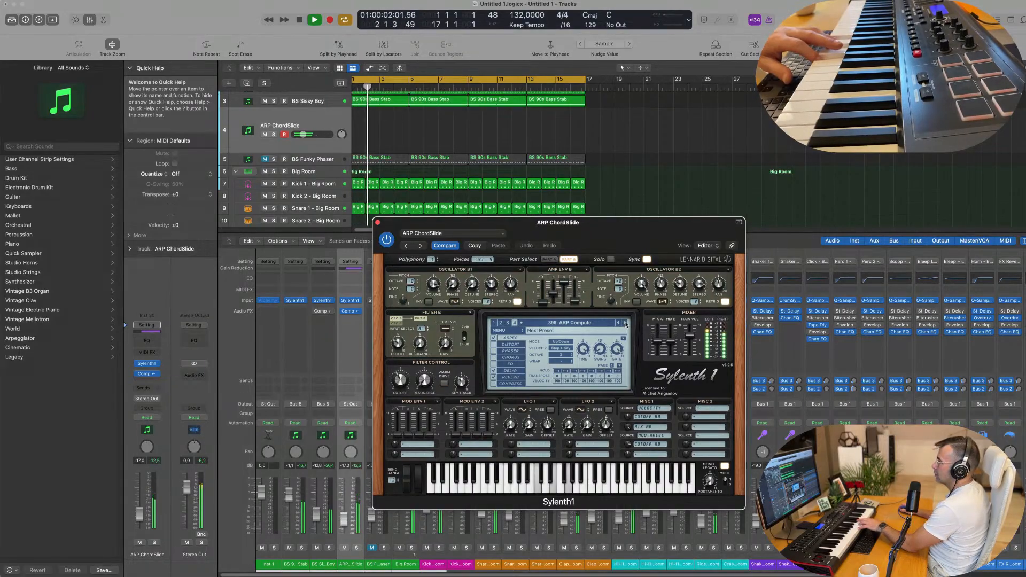
click(624, 322)
click(625, 323)
click(579, 322)
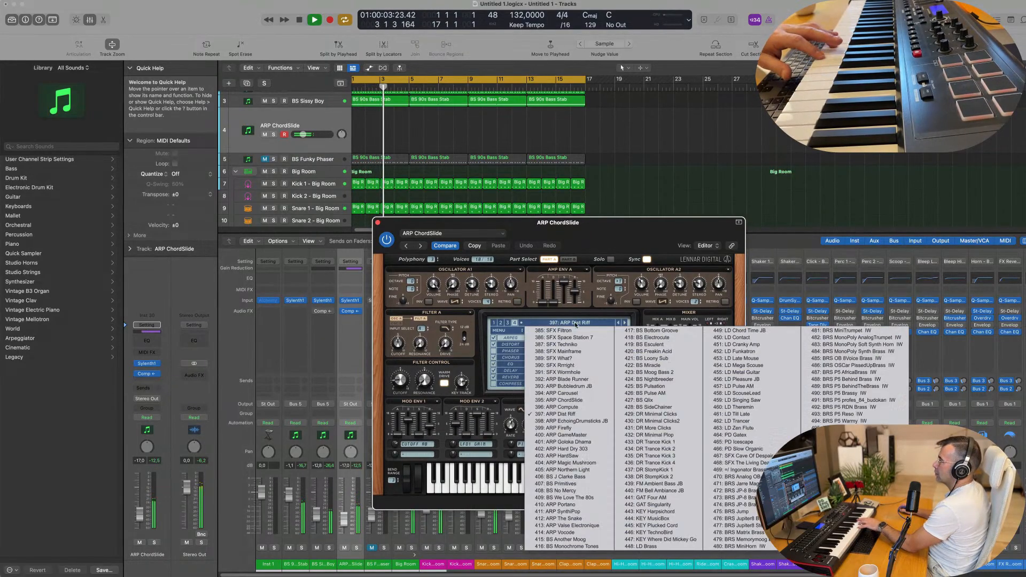
click(502, 330)
click(502, 330)
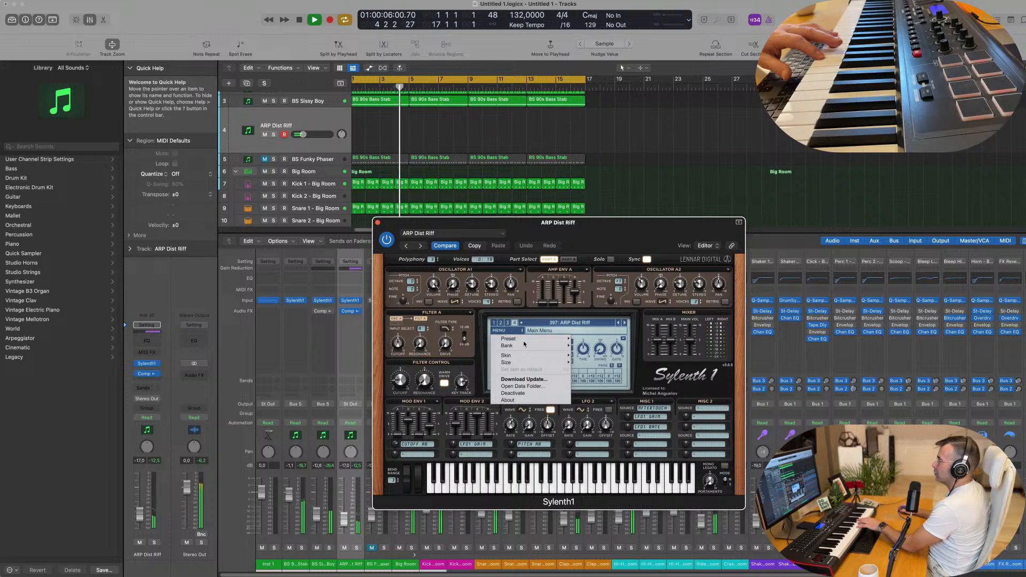
Load the CHRIS G preset bank and choose PAD - Back In Time.
mouse_move(527, 350)
mouse_move(612, 350)
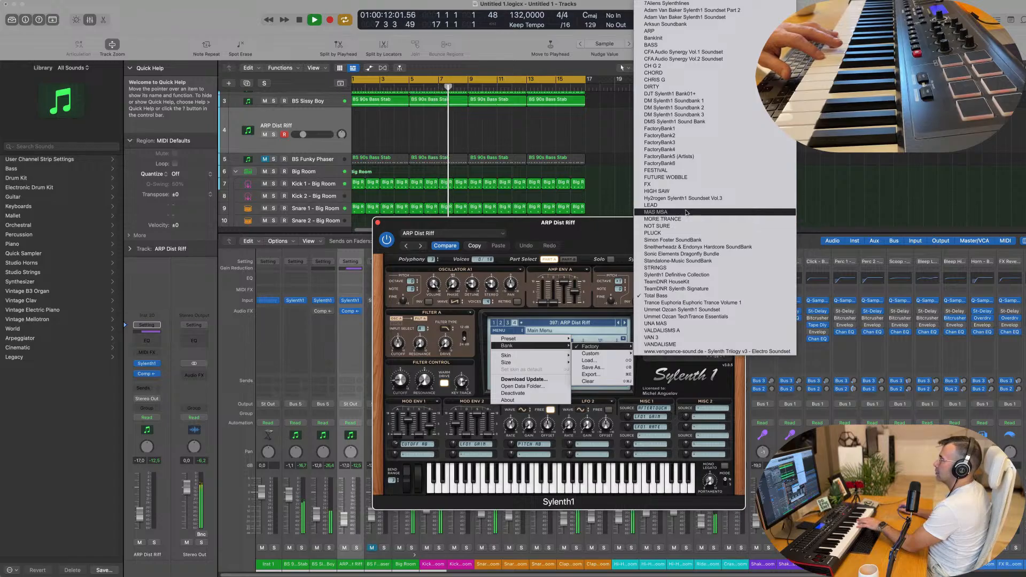
click(680, 80)
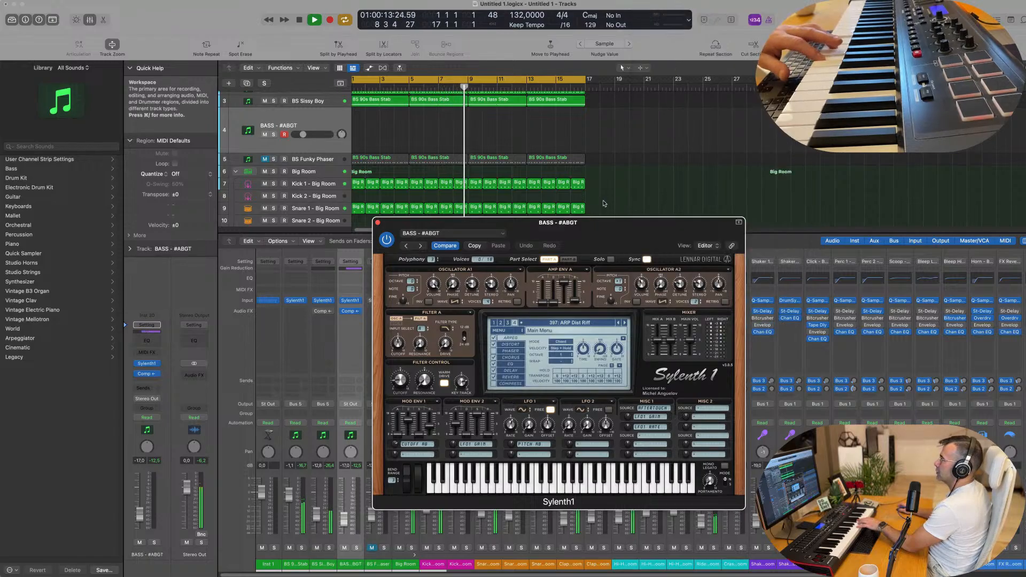
click(576, 324)
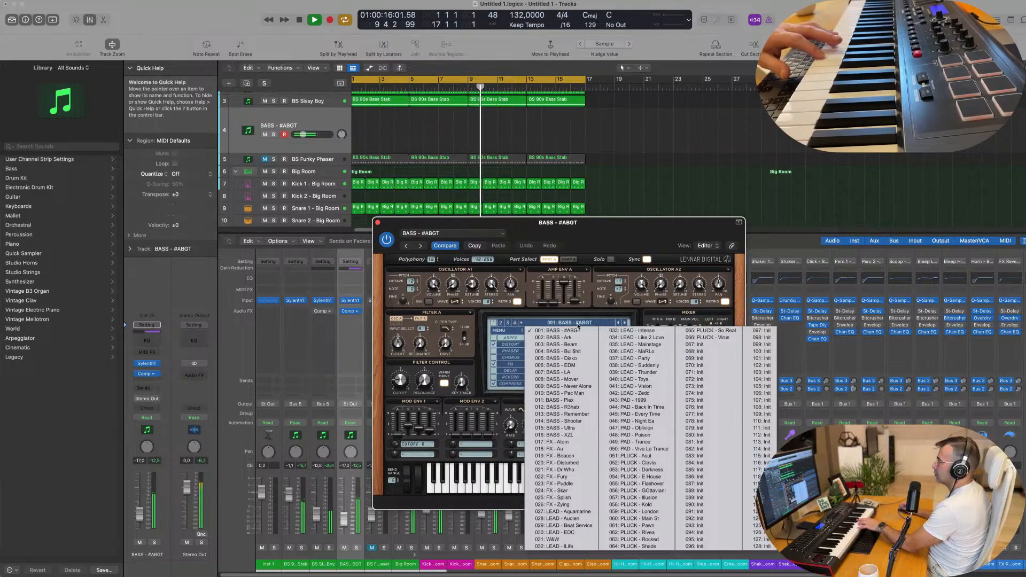
click(636, 407)
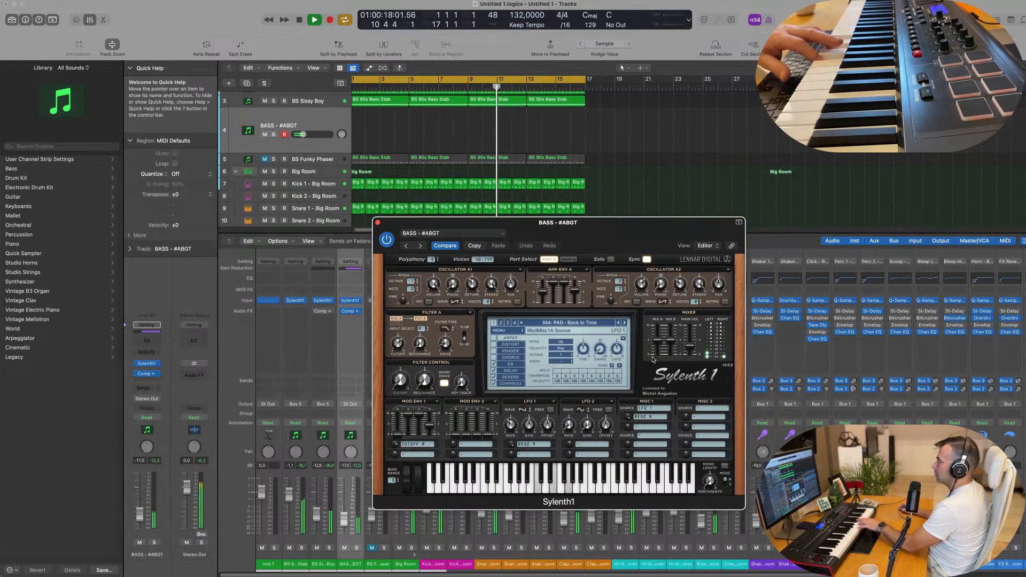
Step through PAD - Every Time, Oblivion, Poison and Trance to PLUCK - Asul, then close Sylenth1.
drag(618, 229, 601, 228)
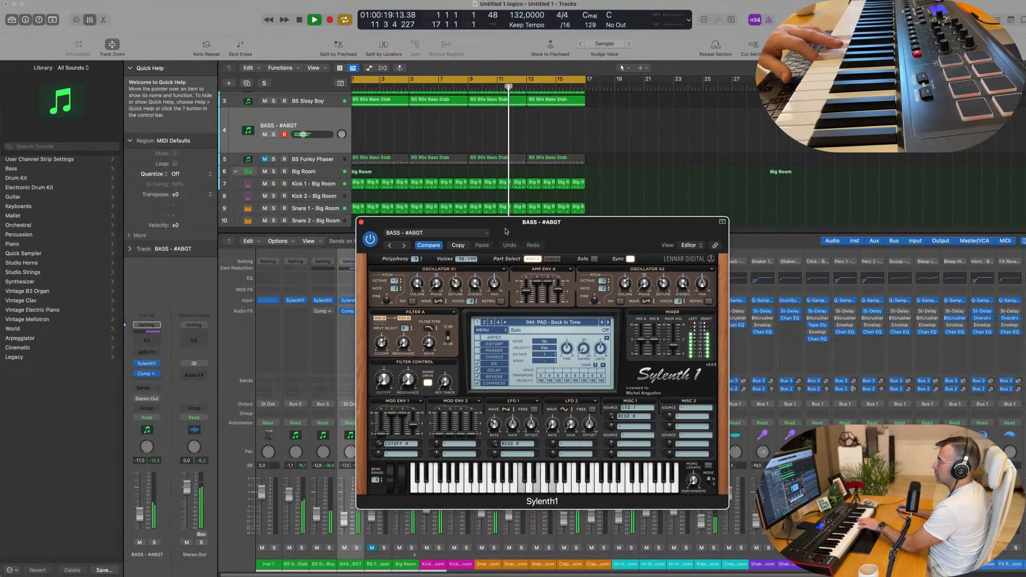
click(405, 247)
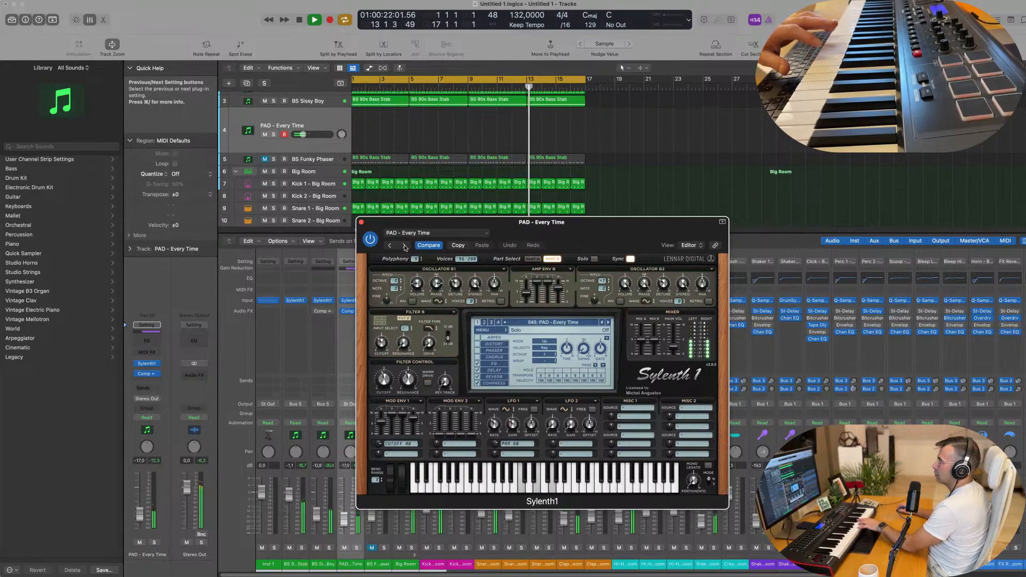
click(404, 248)
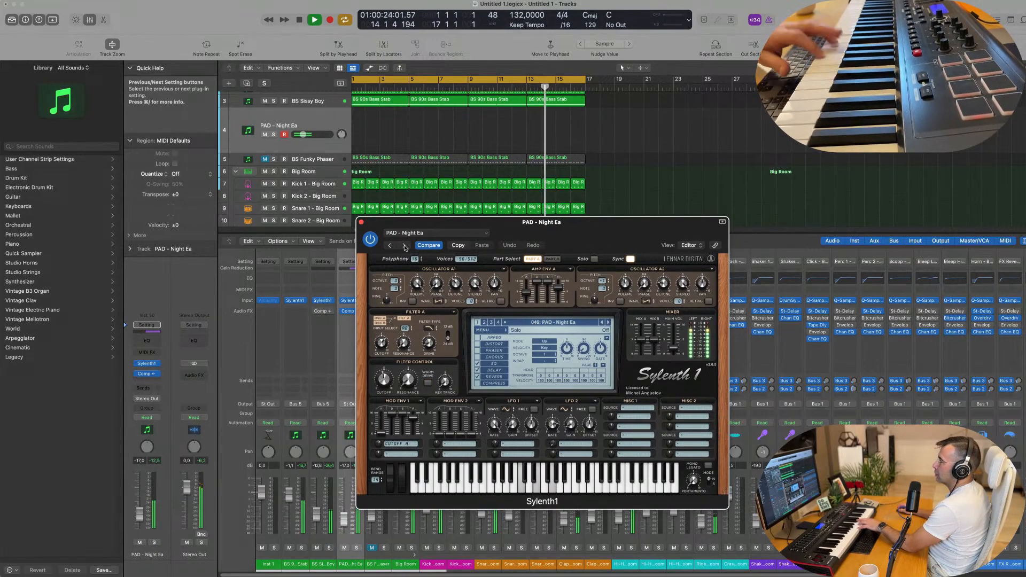
click(404, 248)
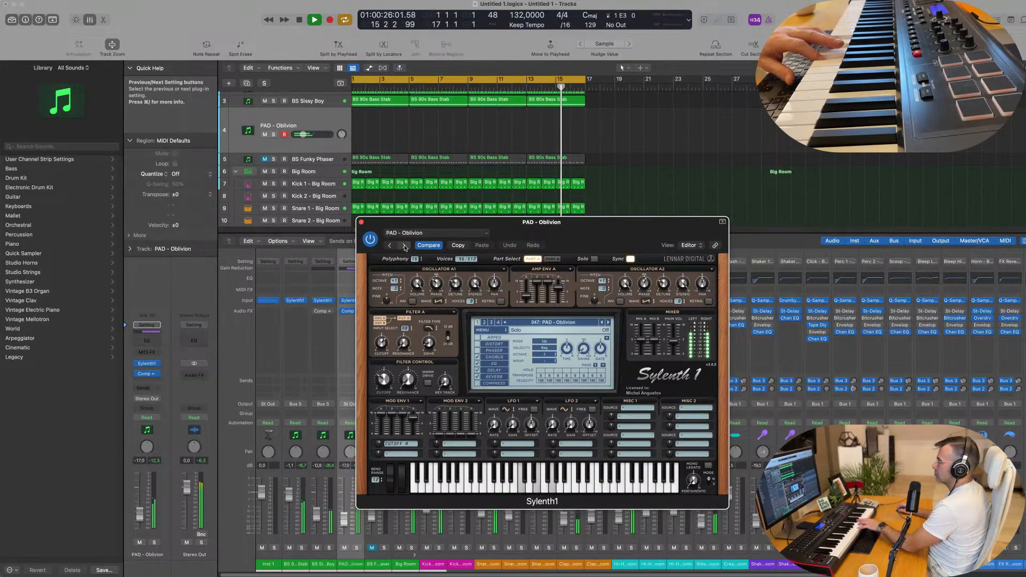
click(404, 247)
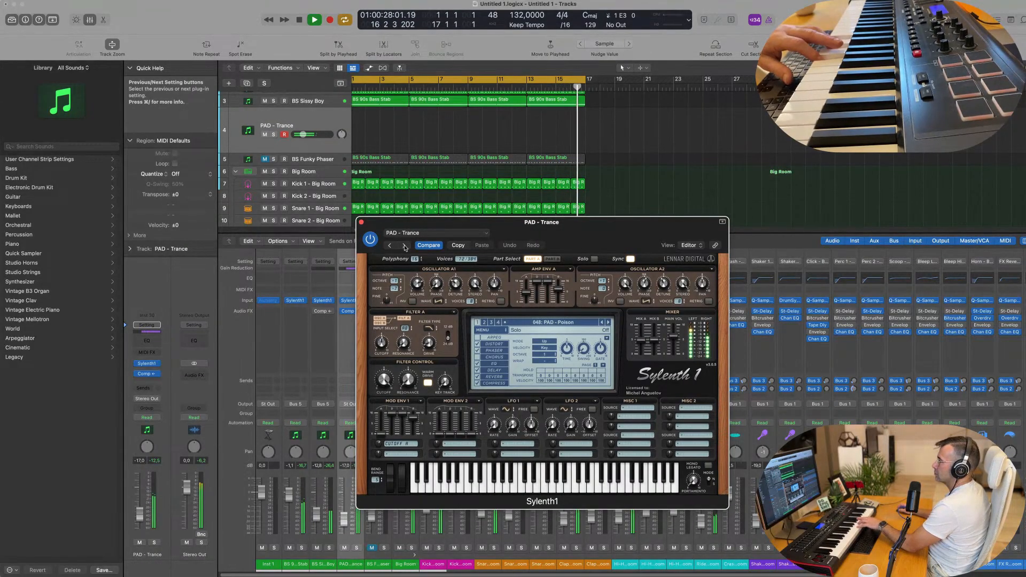
click(404, 247)
click(404, 248)
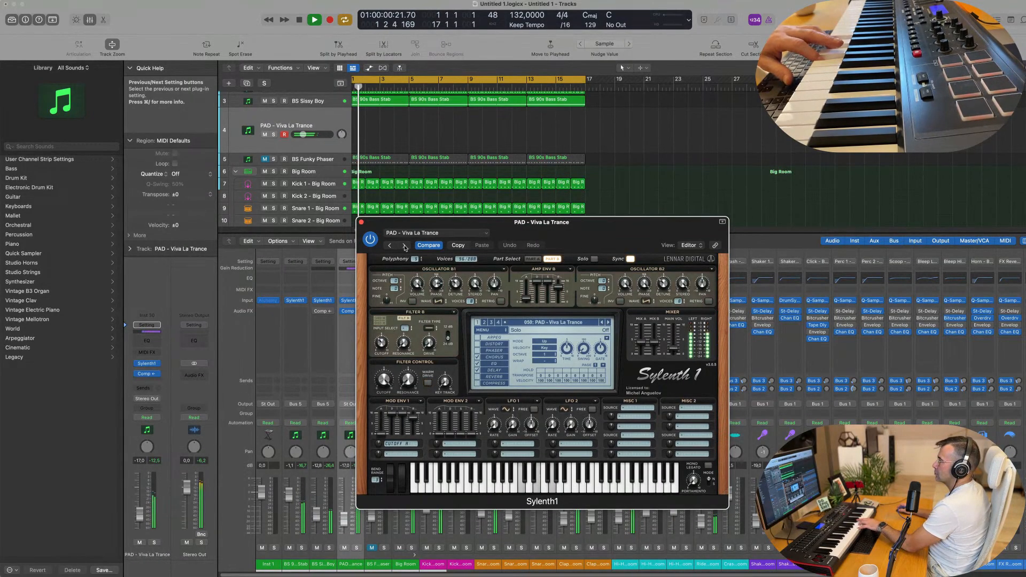
click(404, 247)
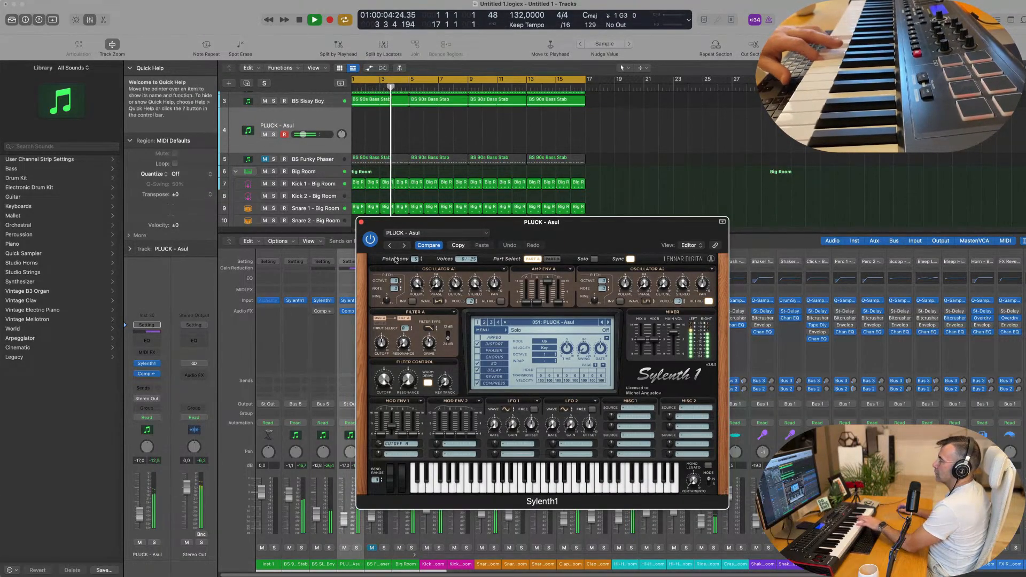
click(361, 222)
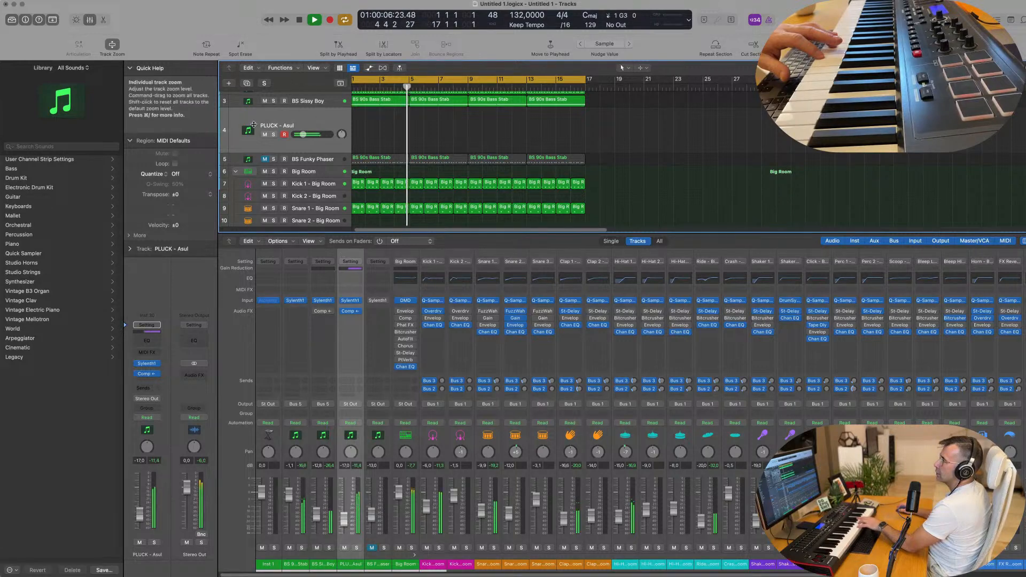
Replace Sylenth1 with stereo Alchemy and load the top-rated Pads preset Perfect Pad 02.
click(157, 364)
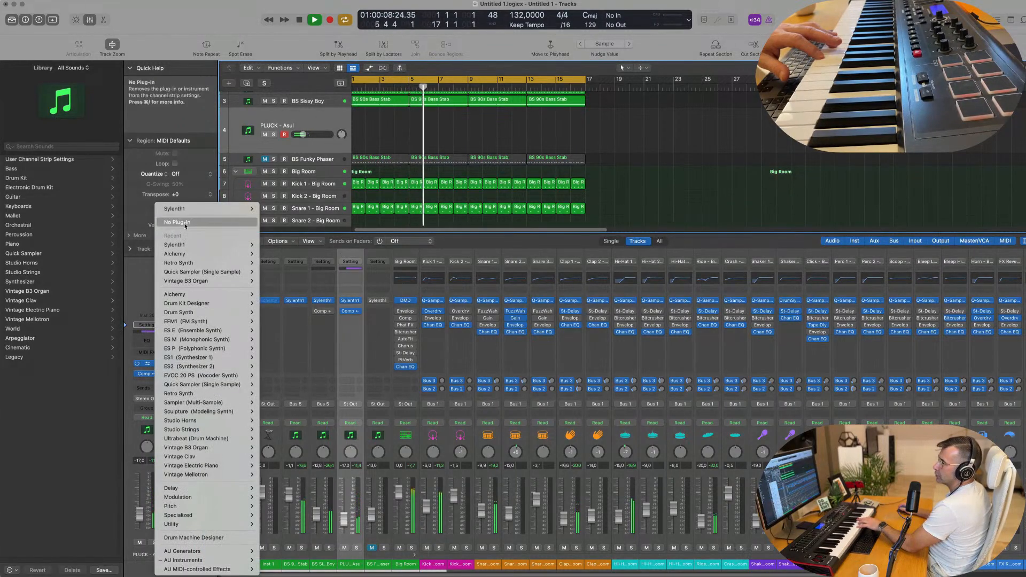
mouse_move(246, 295)
click(276, 301)
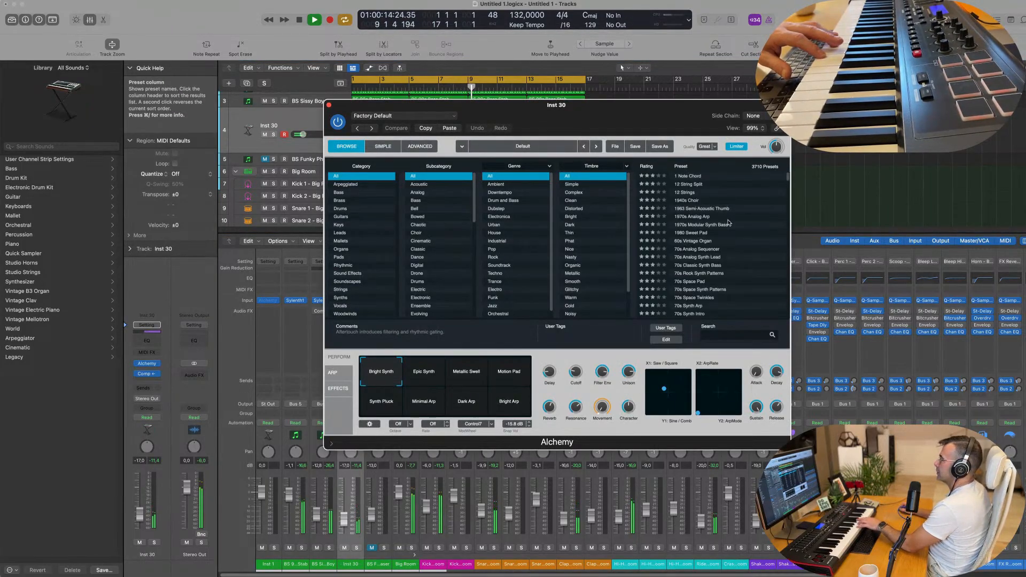
click(338, 257)
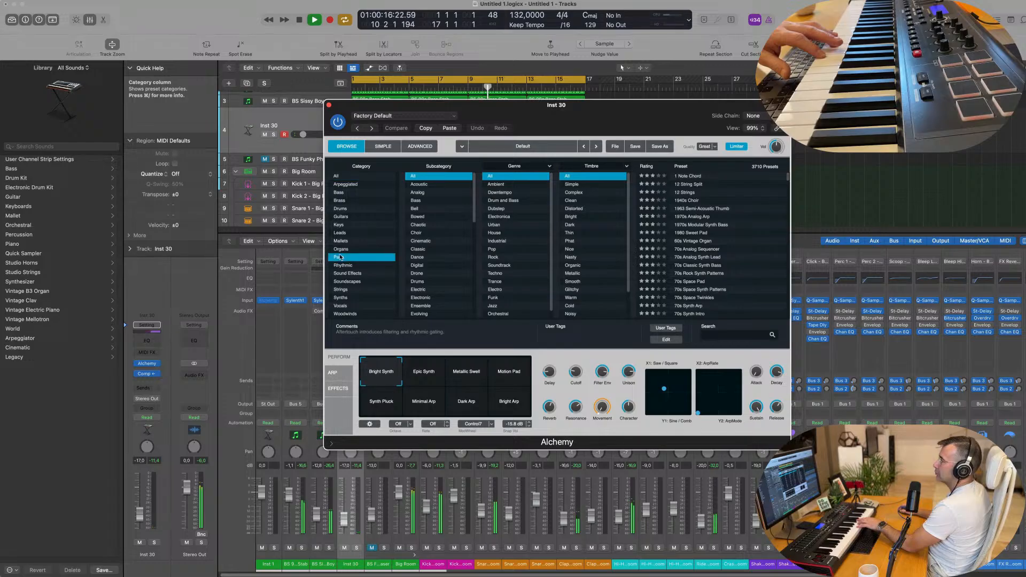
click(658, 166)
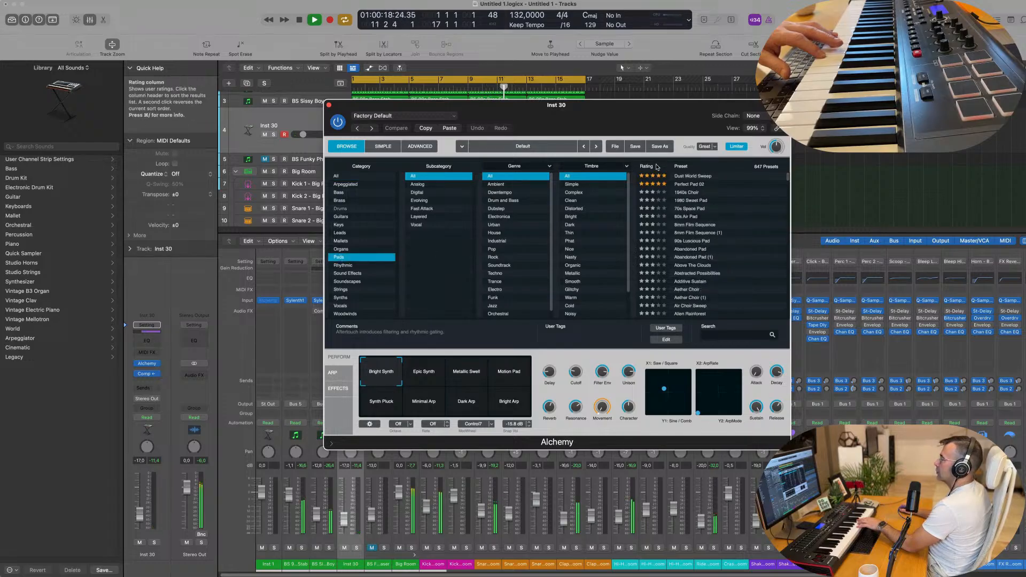
click(698, 185)
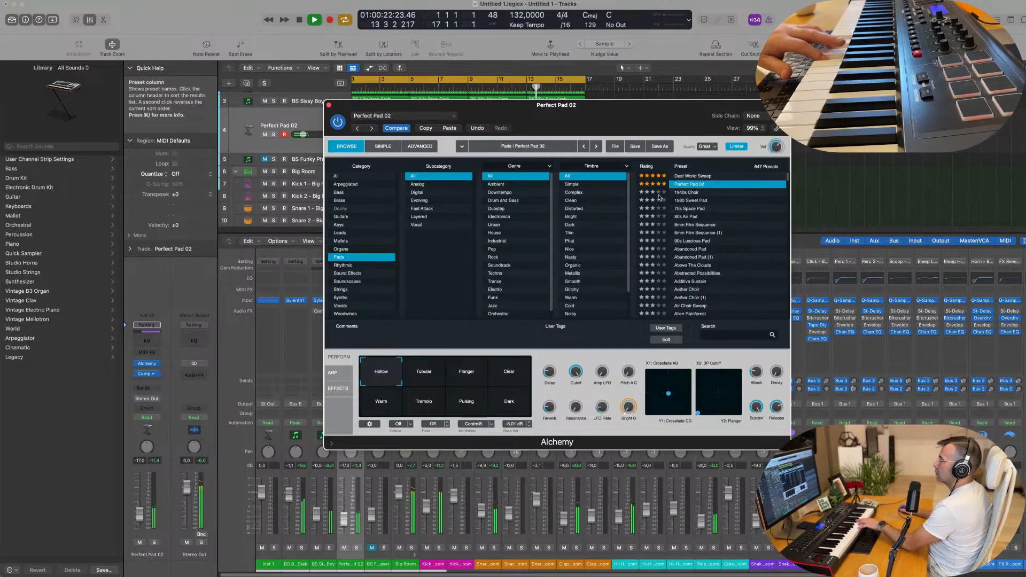
Record a Perfect Pad 02 chord part into a new MIDI region spanning roughly bars 4–7.
drag(568, 115, 662, 140)
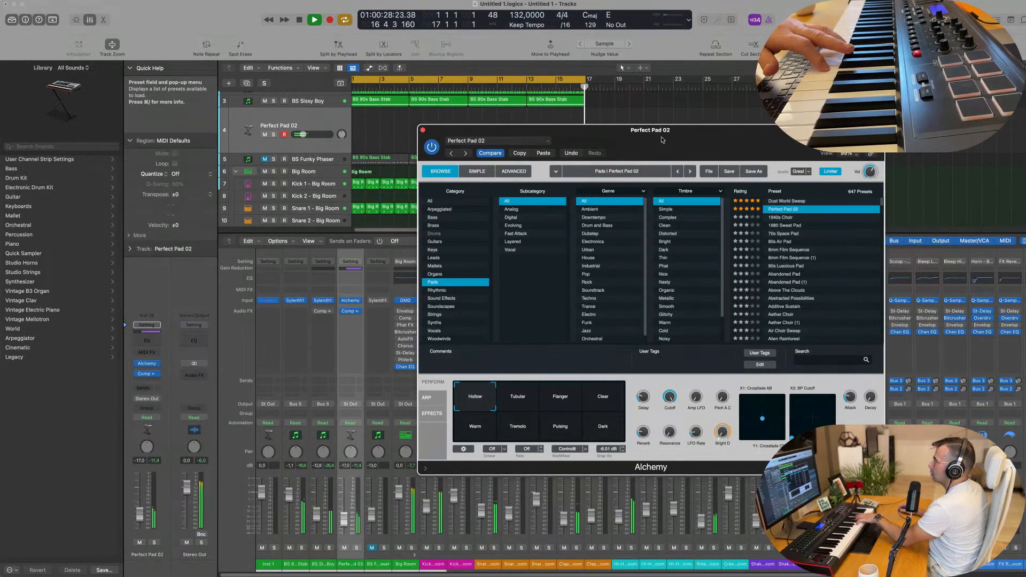
key(r)
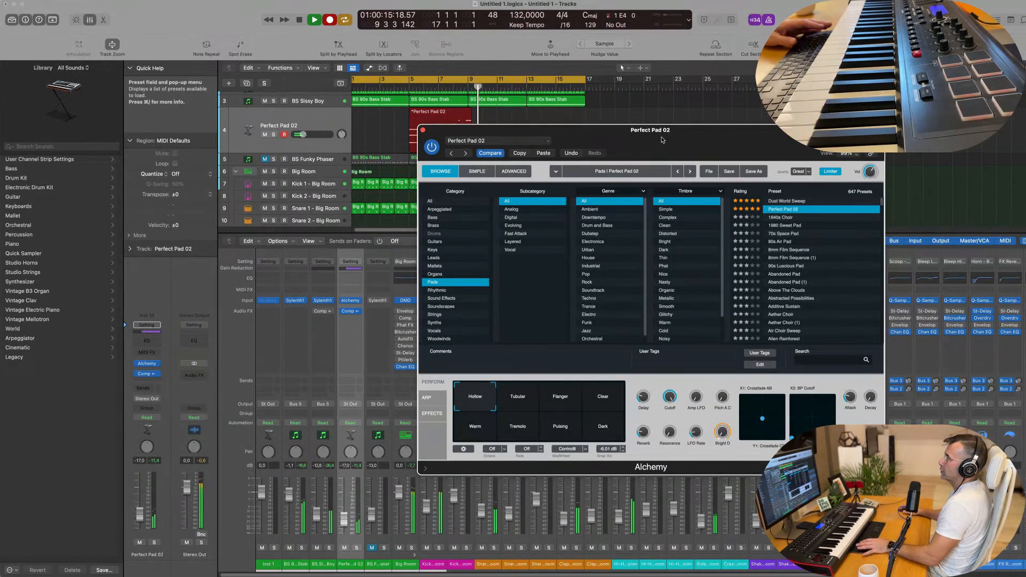
key(space)
drag(661, 140, 879, 152)
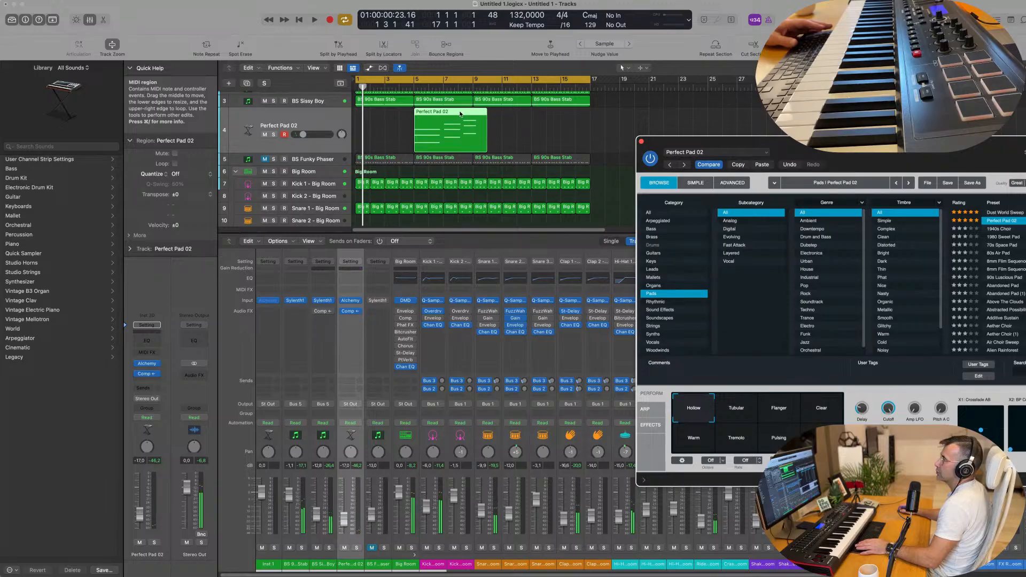
Move the pad region to bar 1 and delete its rightmost three notes in the Piano Roll.
drag(460, 113, 401, 113)
double_click(401, 113)
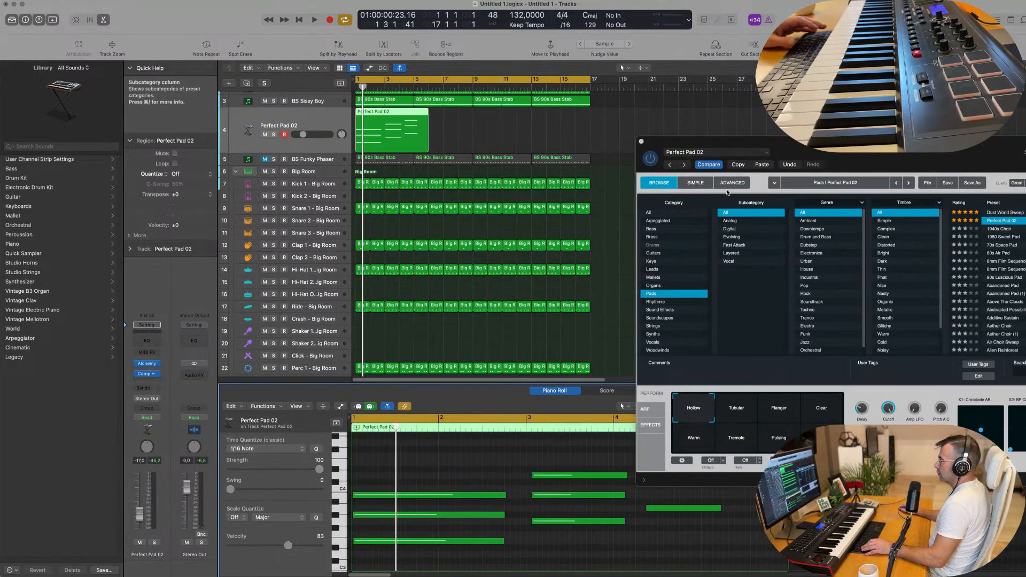
drag(699, 480, 727, 417)
drag(677, 449, 671, 529)
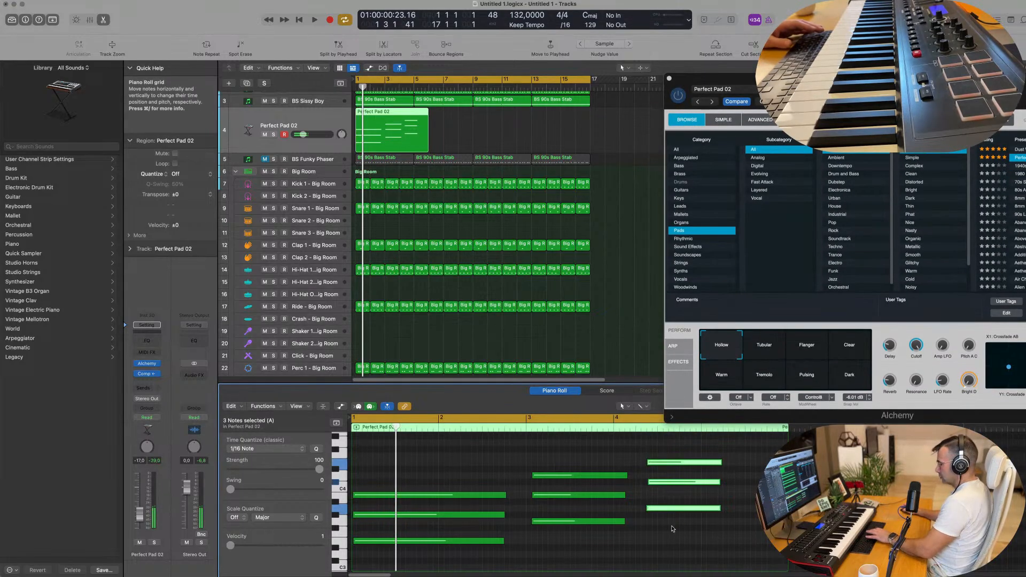
key(Delete)
Shift the second chord to start at bar 3 and lengthen both chords into sustained pads.
drag(545, 464, 558, 550)
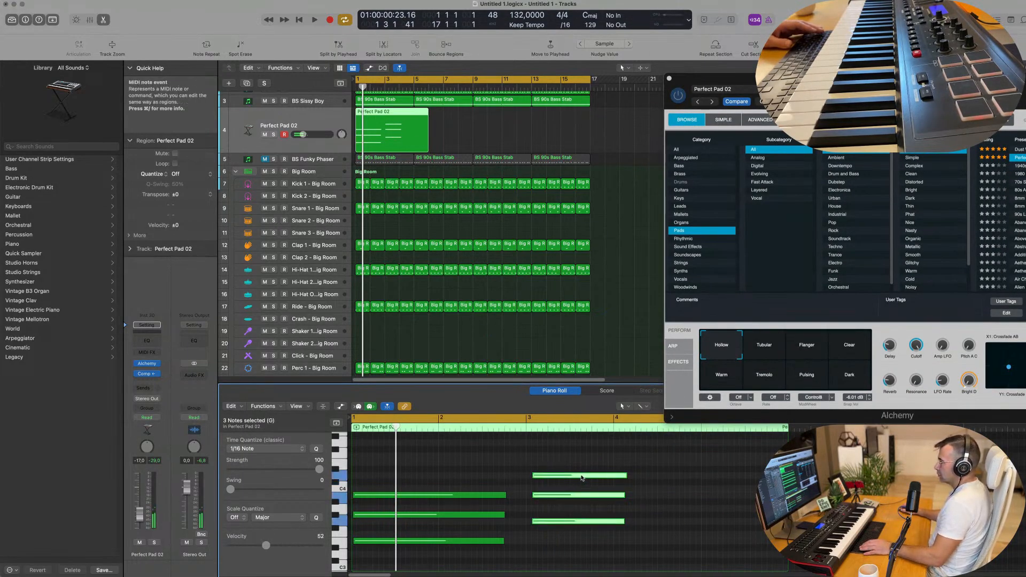
drag(582, 477, 575, 477)
drag(472, 485, 476, 562)
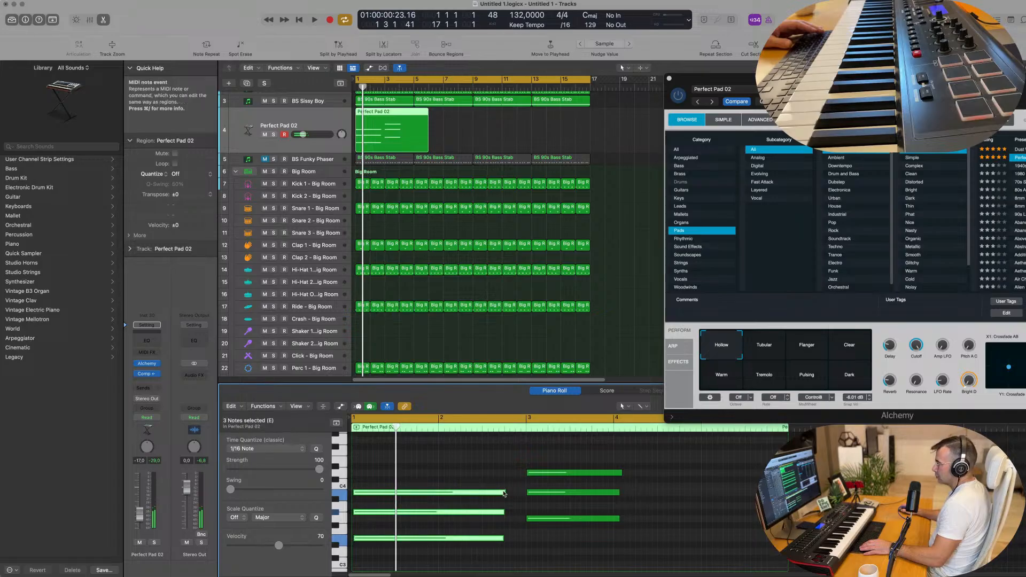
drag(503, 493, 525, 492)
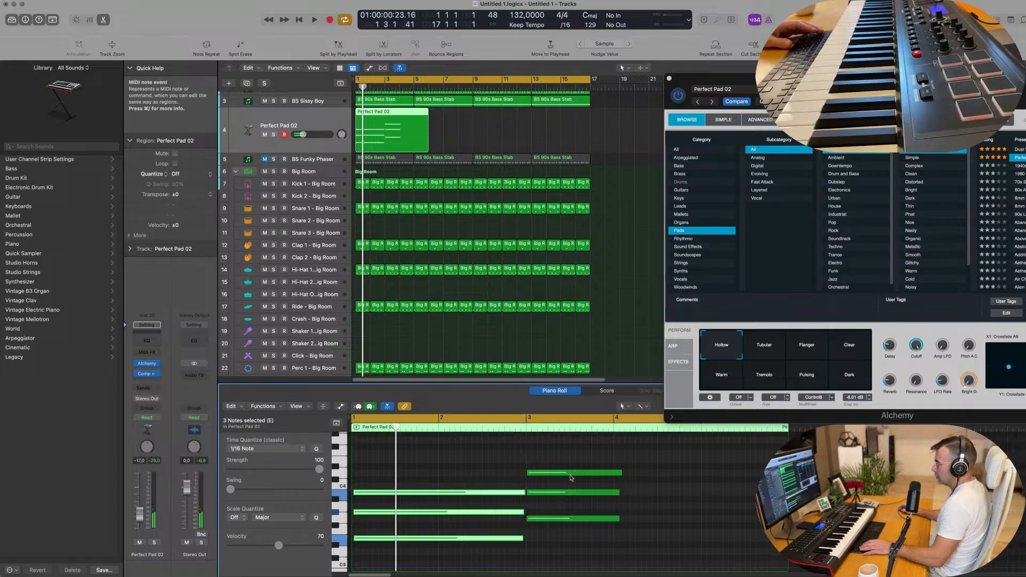
drag(604, 461, 618, 526)
drag(620, 471, 700, 471)
key(space)
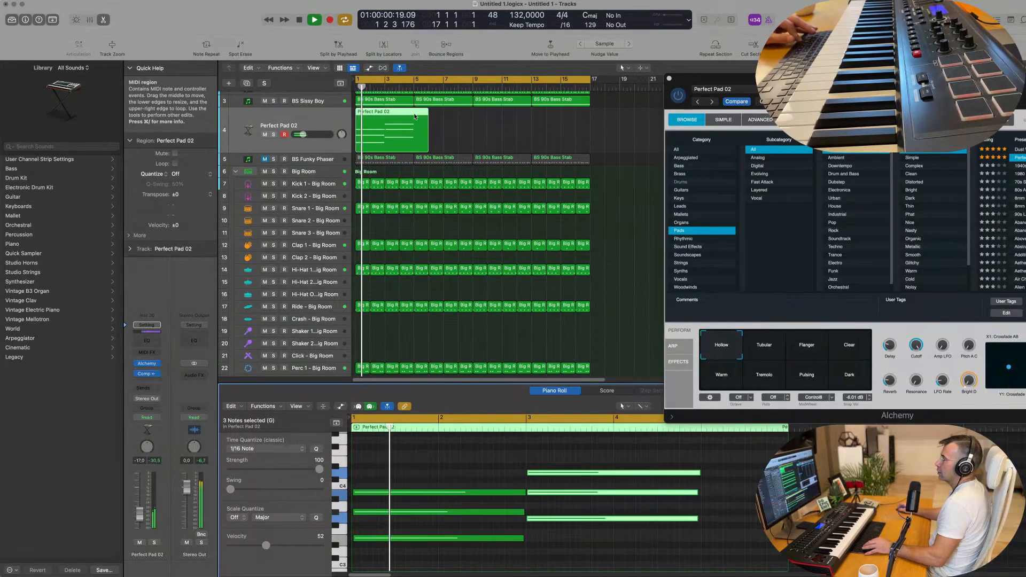
Split the region at bar 5, delete the remainder, and repeat it three times through bar 17.
super+double_click(415, 115)
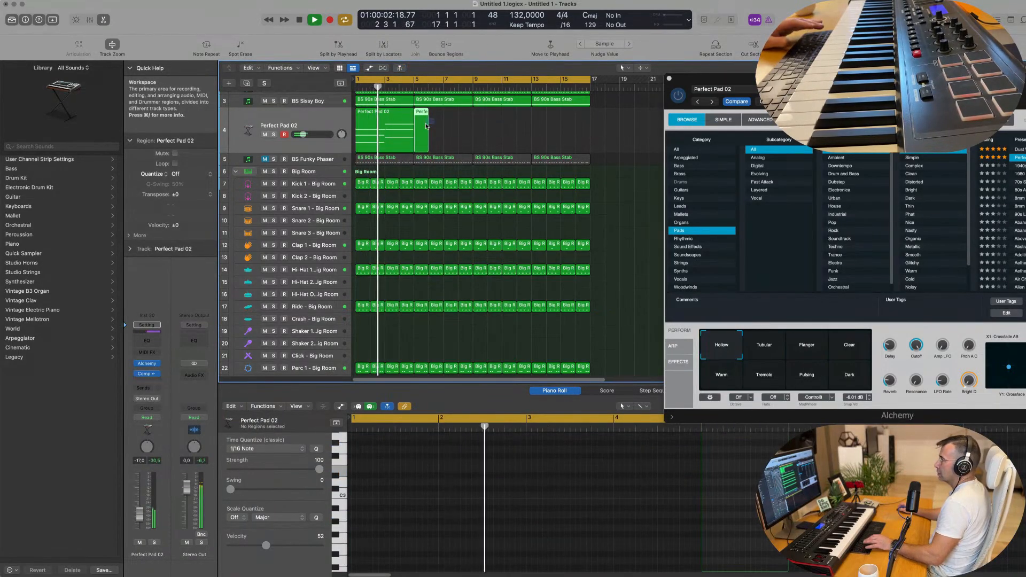
key(Delete)
drag(796, 79, 629, 125)
click(503, 124)
click(379, 127)
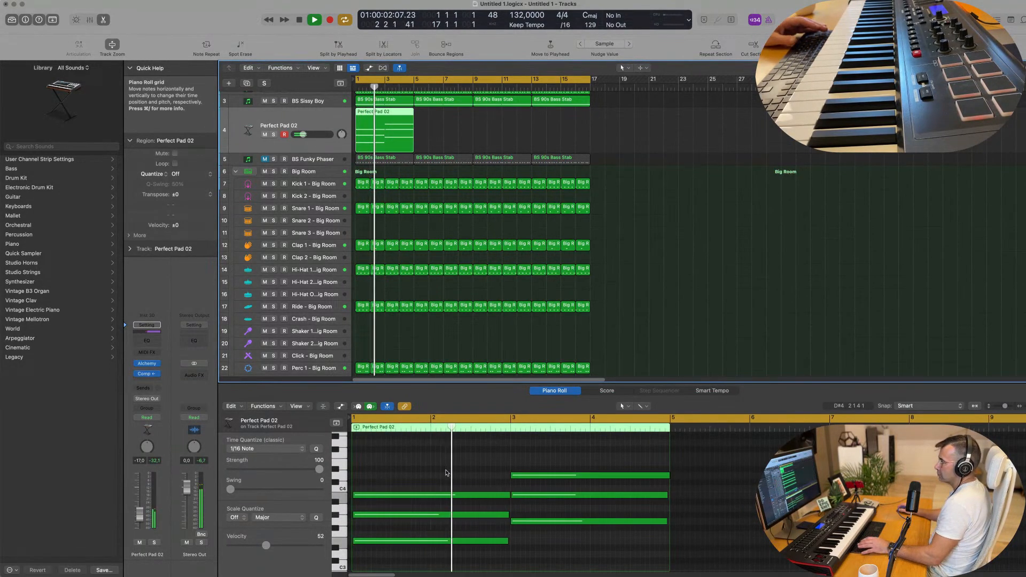
scroll(428, 474, down, 1)
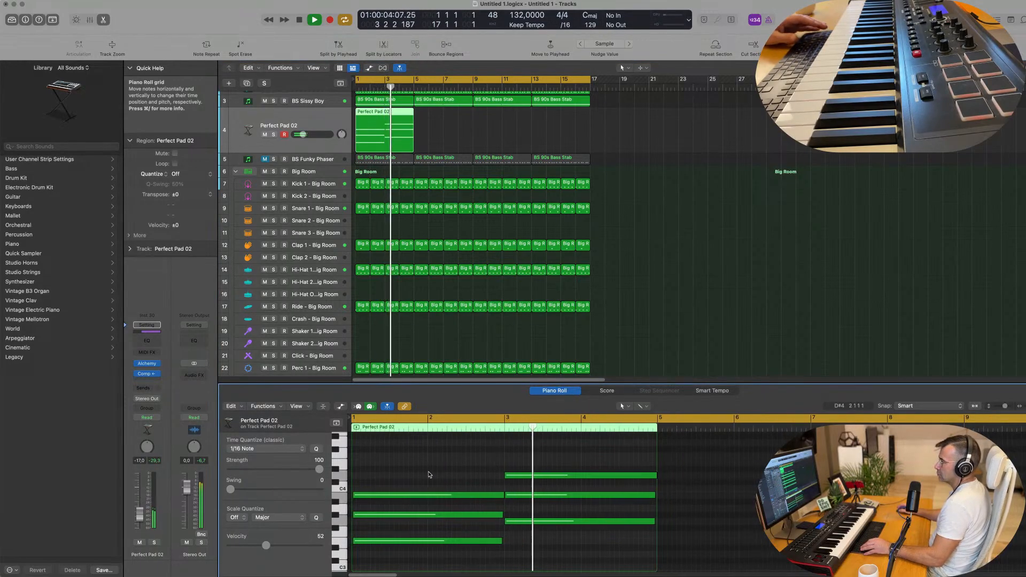
click(374, 119)
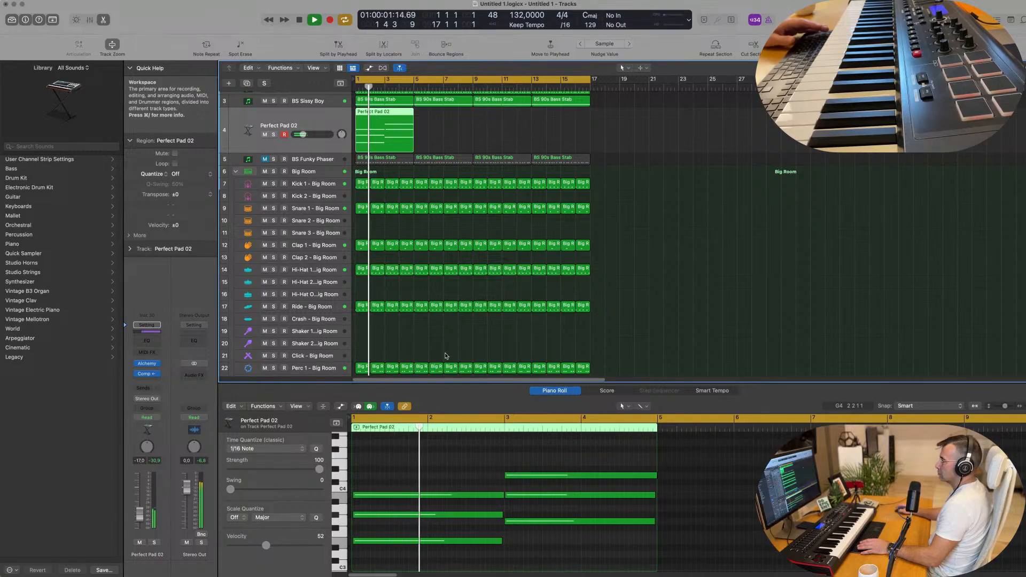
drag(379, 119, 381, 118)
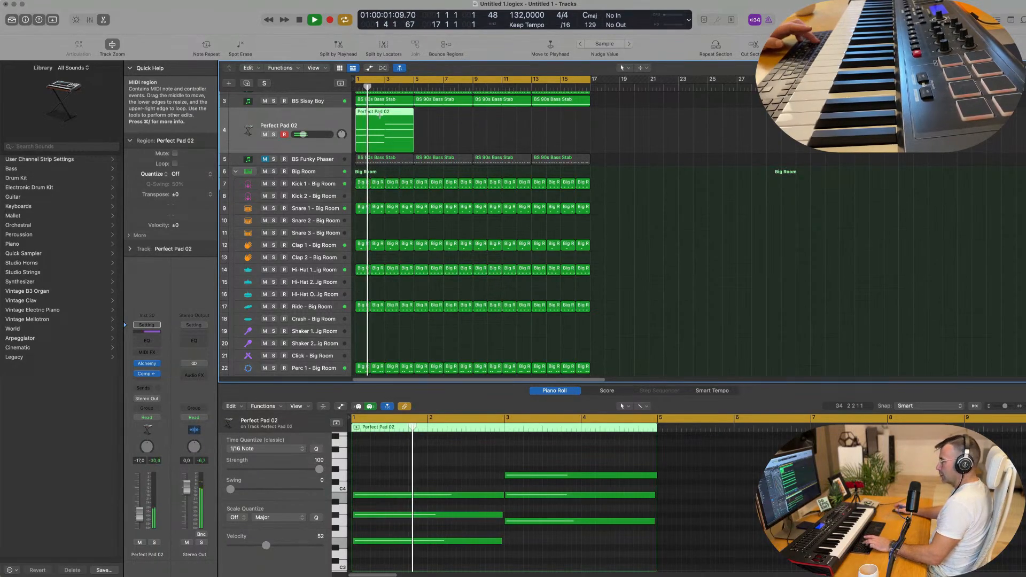
key(super+r)
key(super+r)
key(super+r)
click(332, 119)
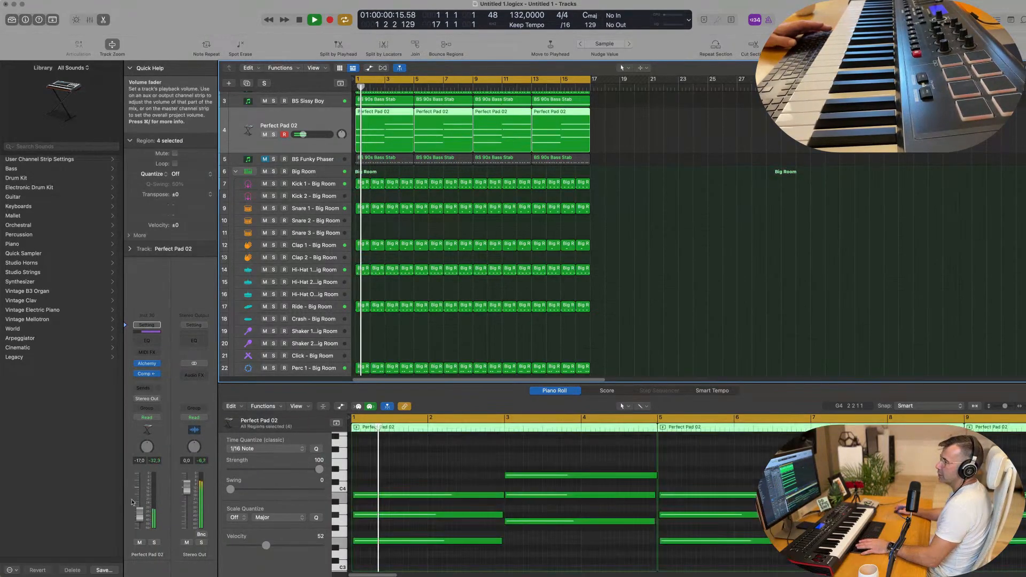
Play the pad while auditioning Alchemy's Tubular, Flanger, Clear, Warm, Tremolo, Pulsing and Dark snapshots.
click(146, 363)
drag(773, 124, 588, 78)
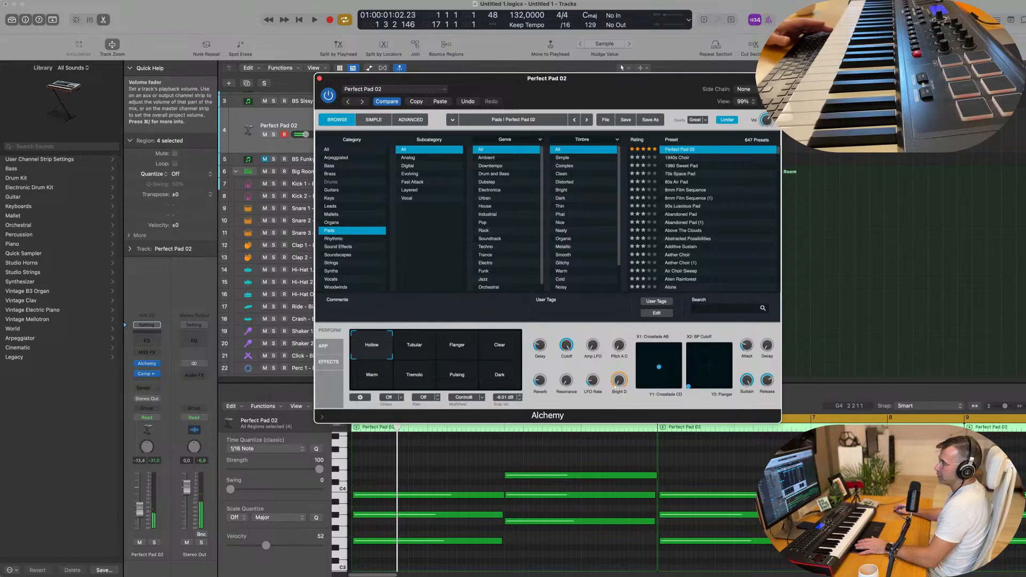
key(space)
click(422, 348)
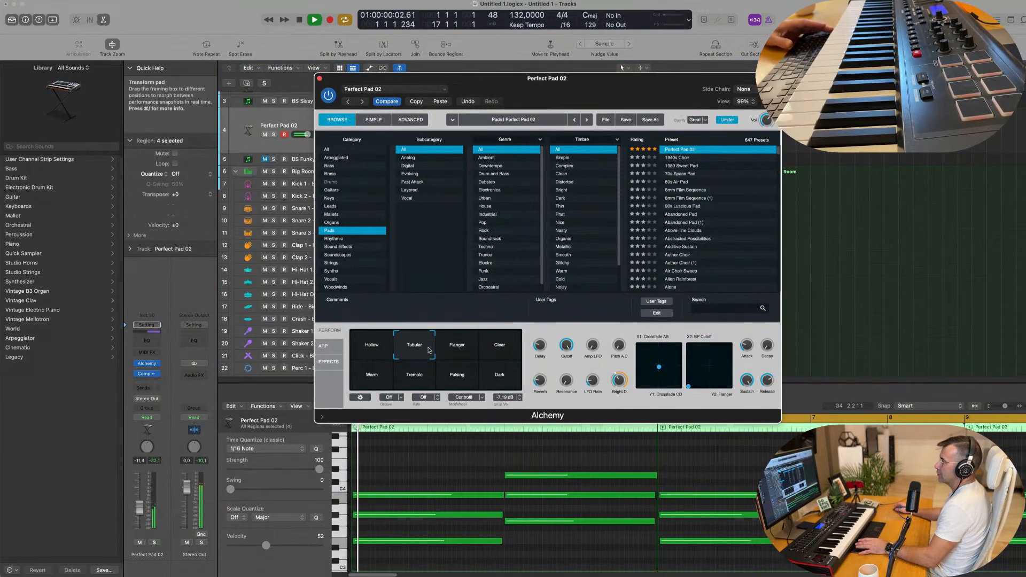
click(450, 348)
click(498, 349)
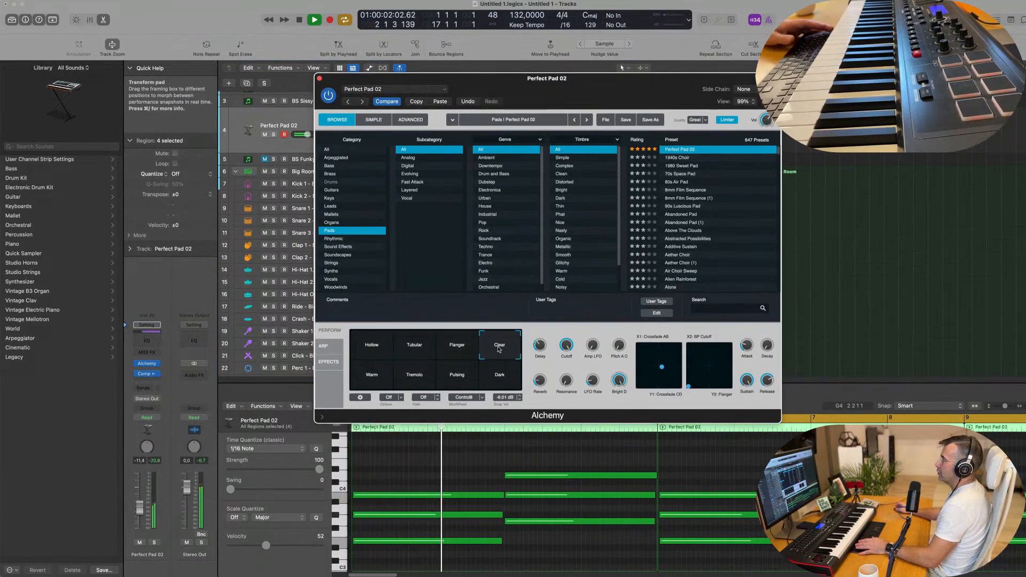
click(373, 376)
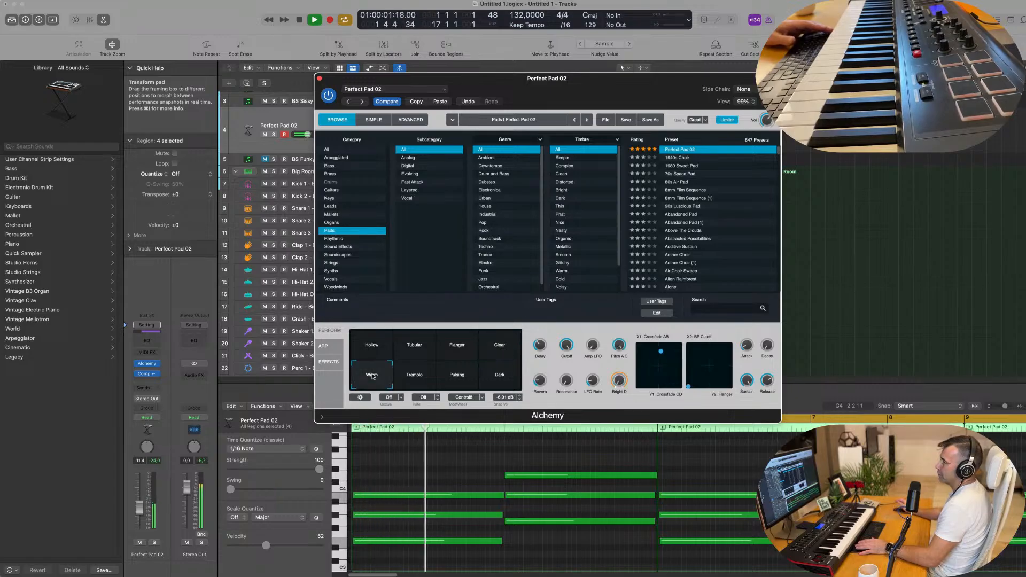
click(421, 376)
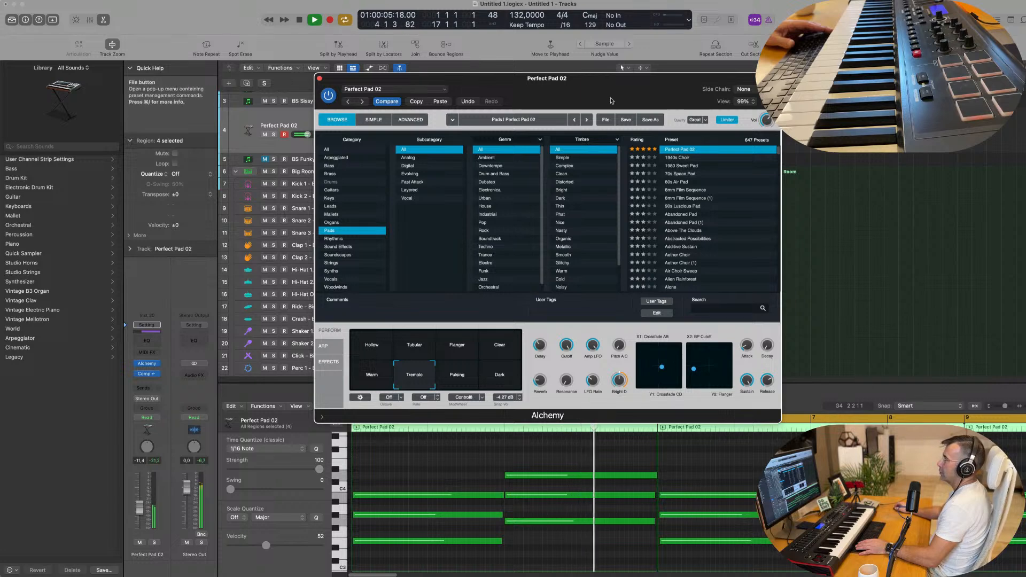
drag(610, 94, 566, 155)
click(500, 417)
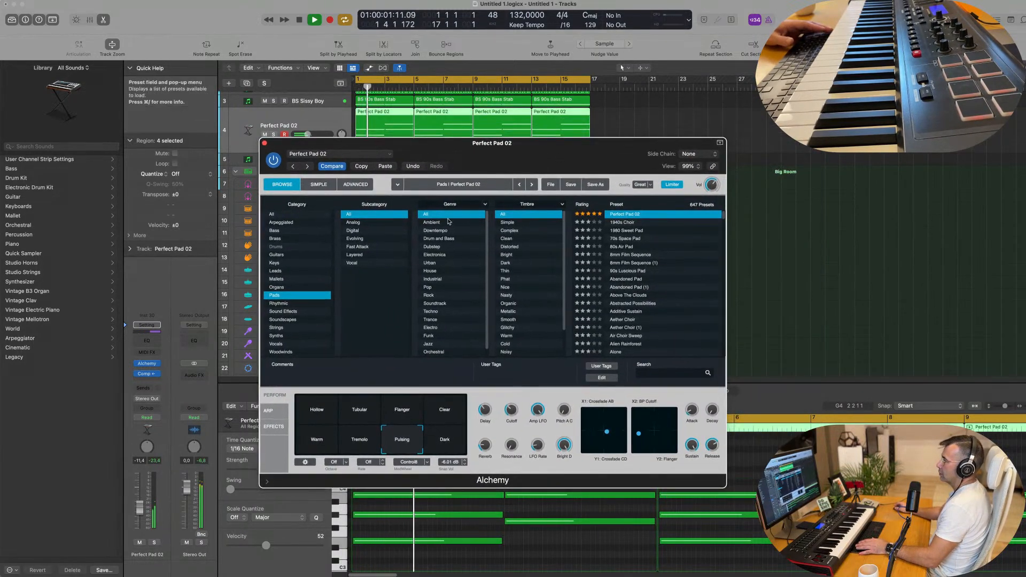
click(448, 440)
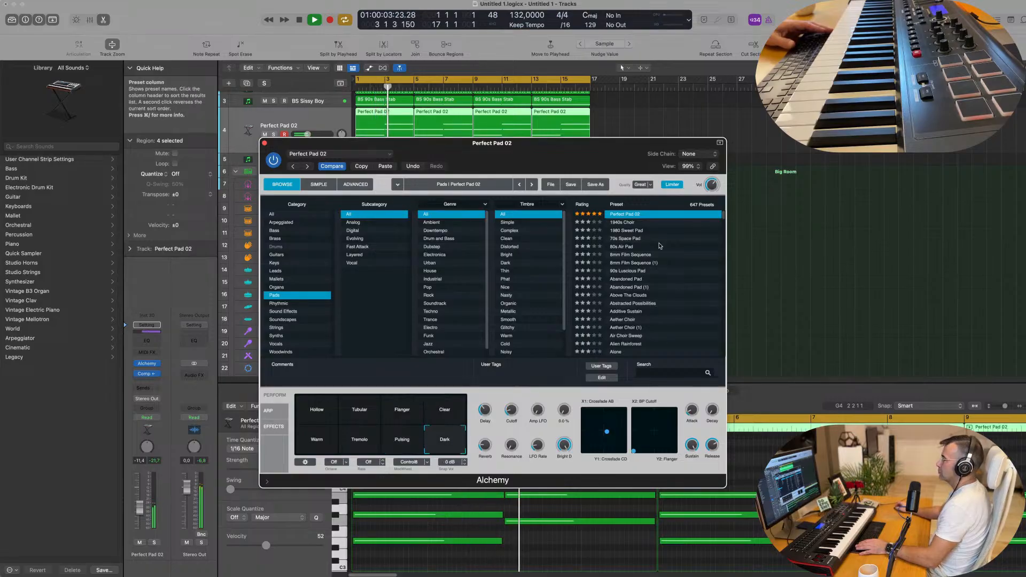
Try Dust World Sweep with its Muffled, Gated, String Ensemble, Filter Sequence, Detuned and Rhythmic snapshots.
scroll(641, 246, up, 1)
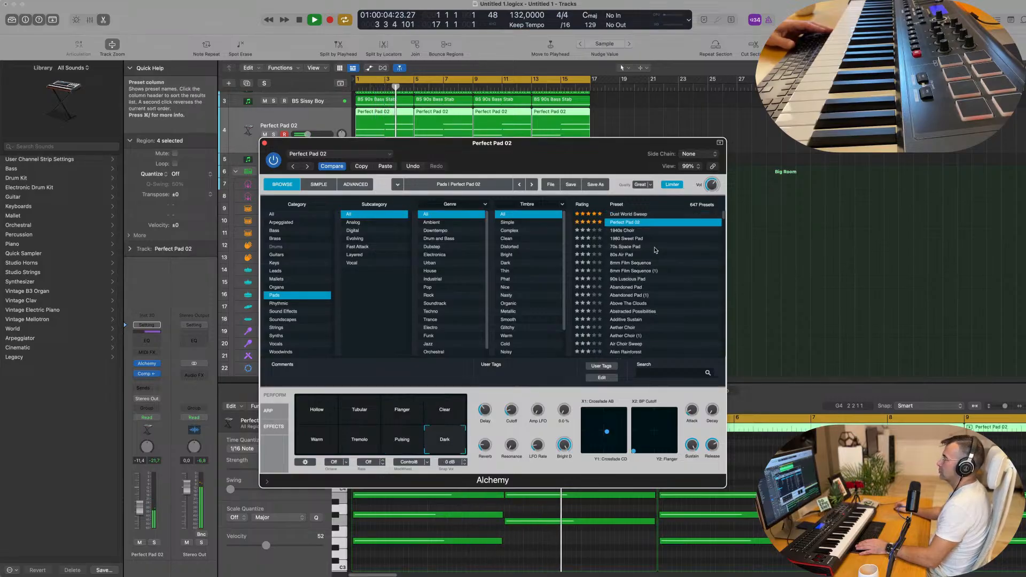
click(625, 217)
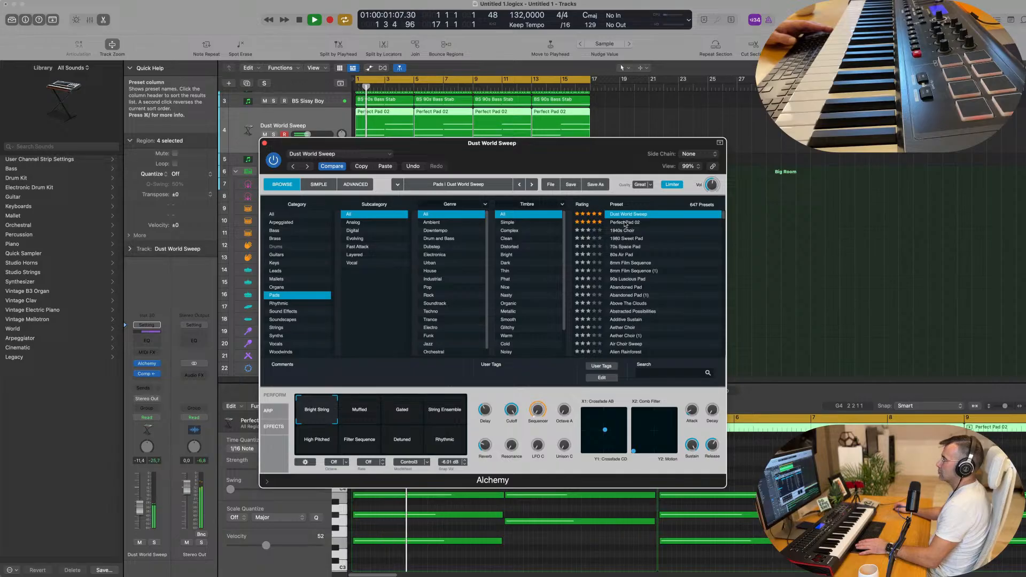
click(356, 410)
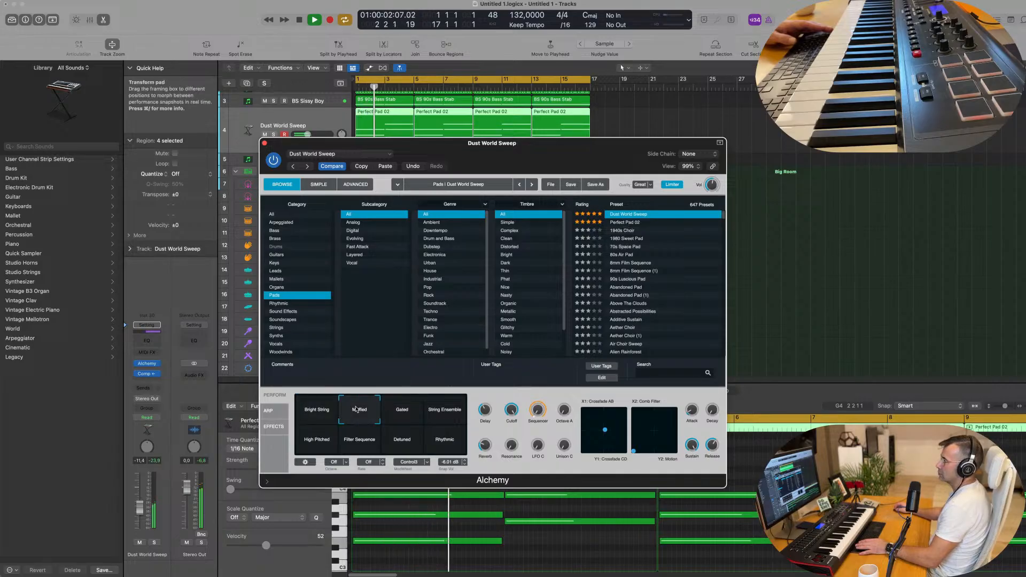
click(404, 414)
click(444, 413)
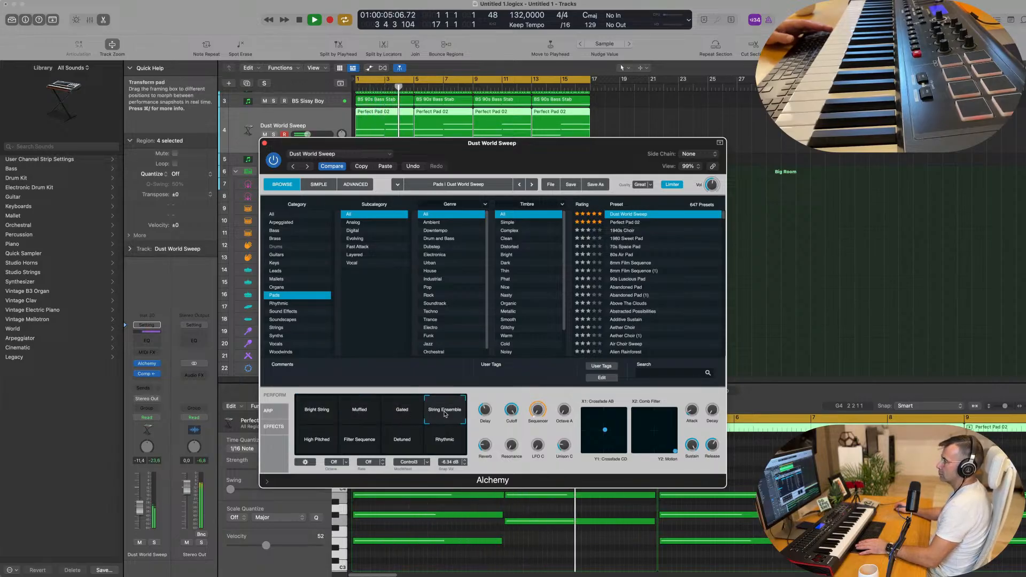
click(358, 440)
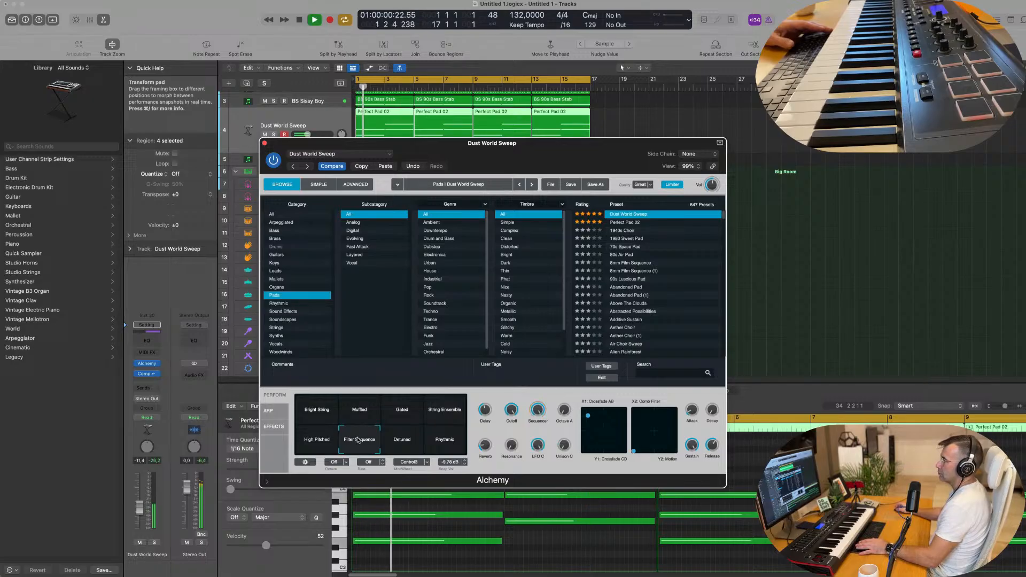
click(407, 442)
click(444, 438)
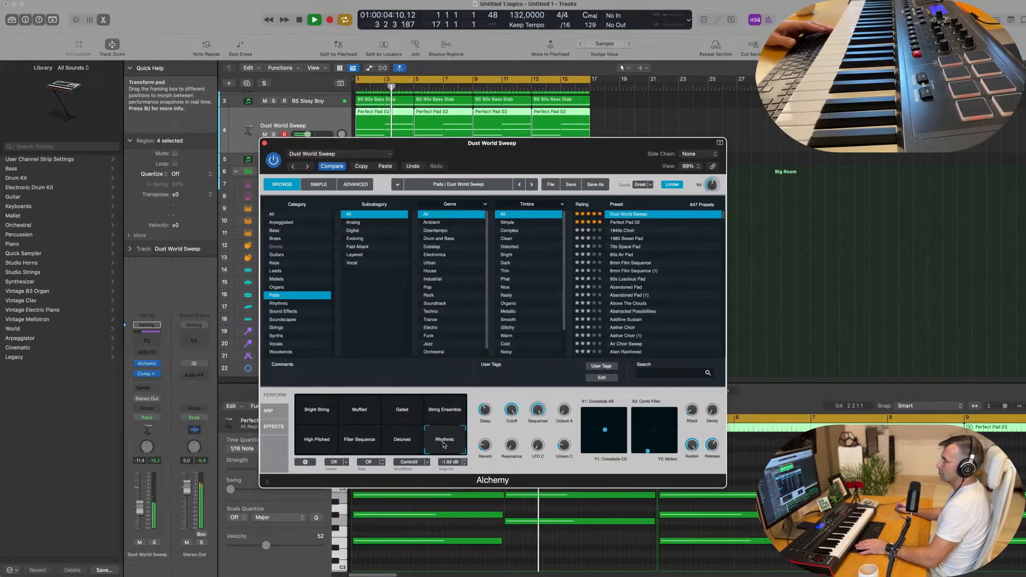
Return to Perfect Pad 02, turn a sound knob down to 82.8%, and close Alchemy.
click(634, 223)
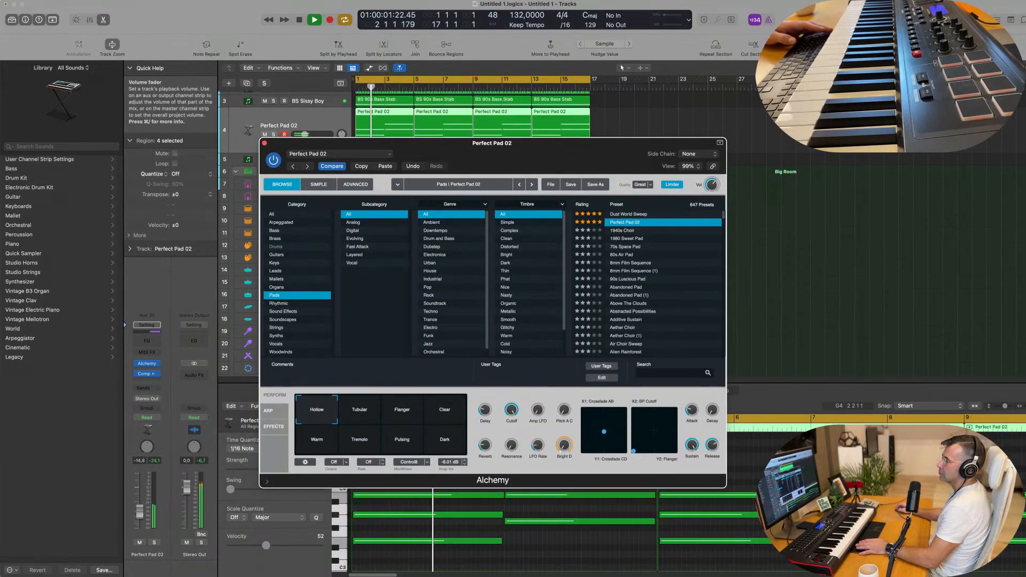
drag(139, 511, 139, 510)
drag(519, 410, 514, 438)
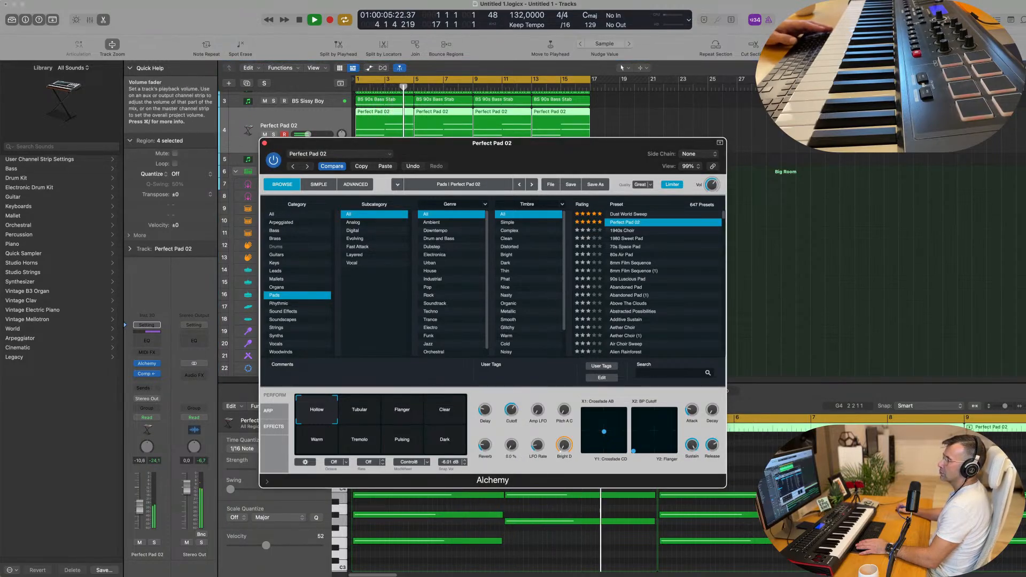
click(290, 89)
click(265, 143)
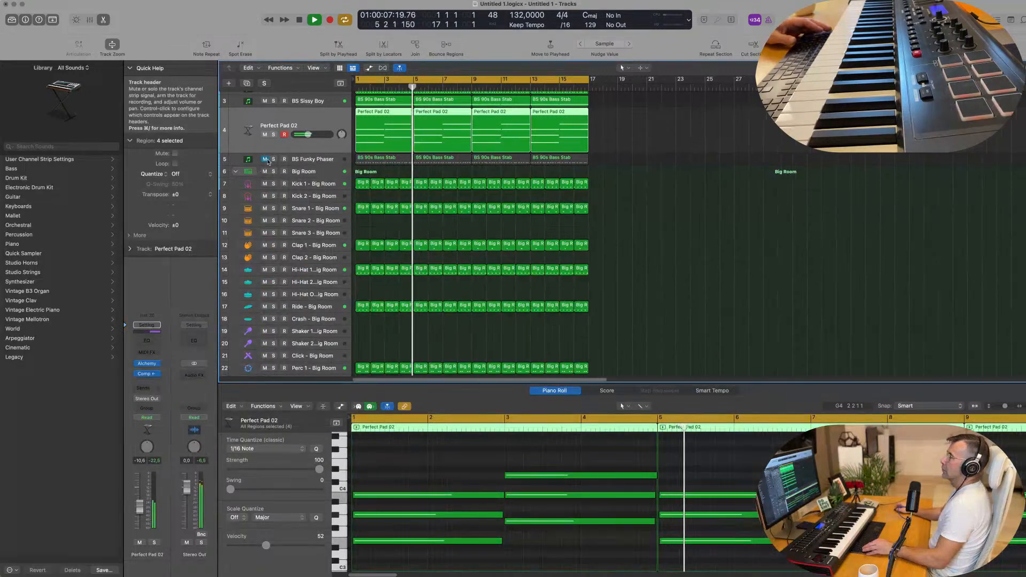
Create new track Inst 31 with Cmd-D and load a stereo Sampler (Multi-Sample) on it.
key(super+Left)
key(super+d)
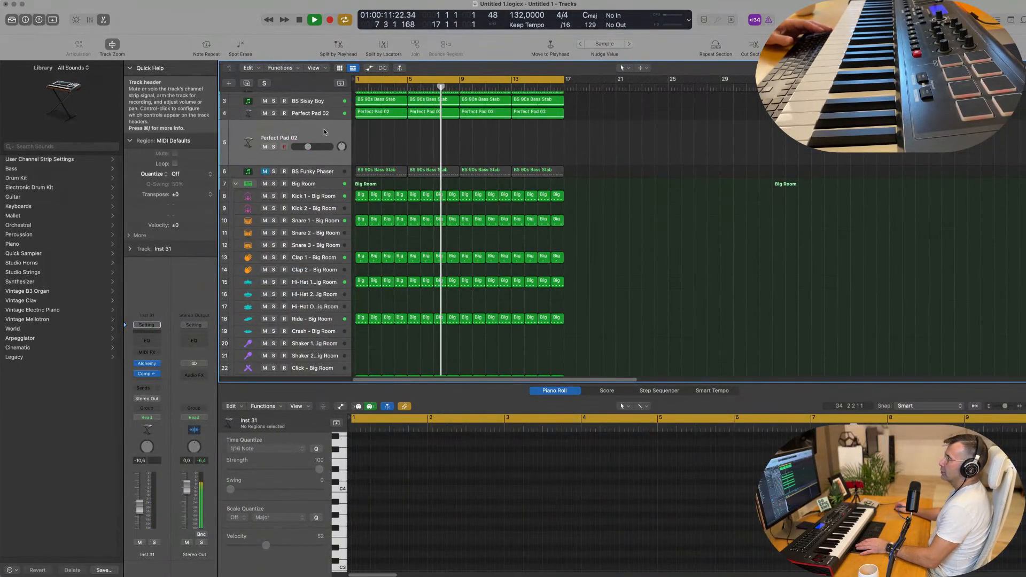
key(Return)
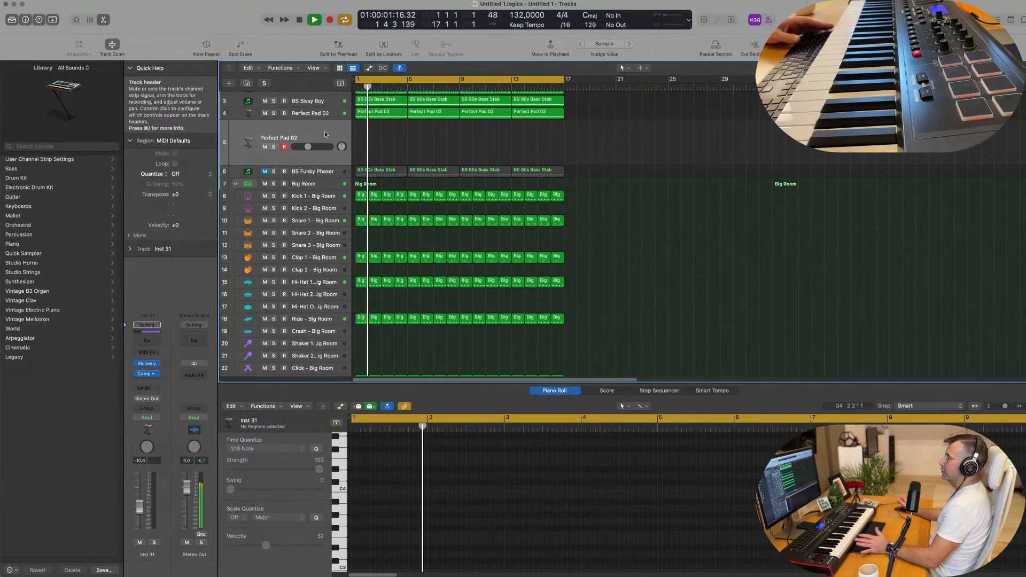
click(157, 363)
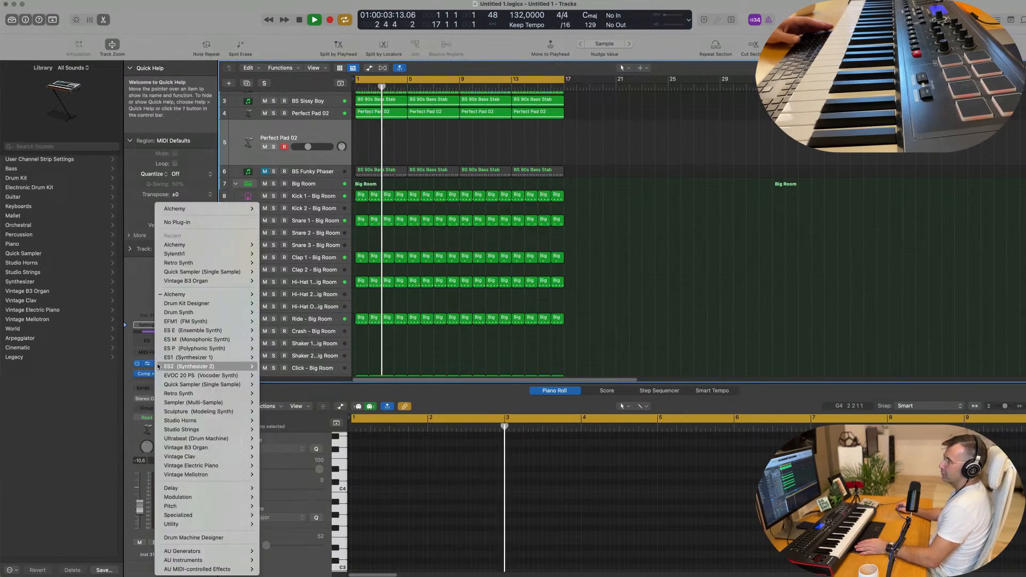
mouse_move(174, 375)
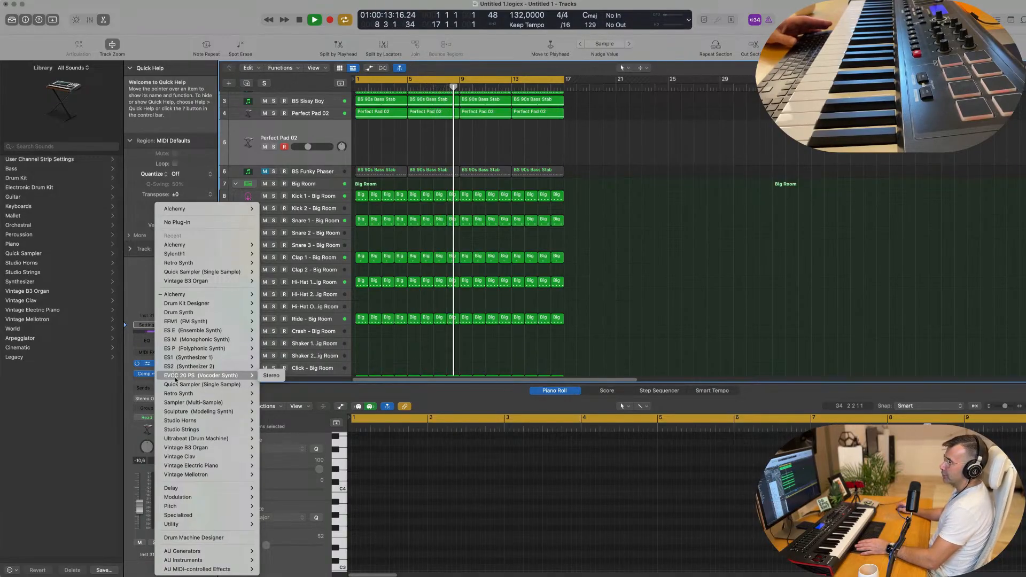
mouse_move(181, 405)
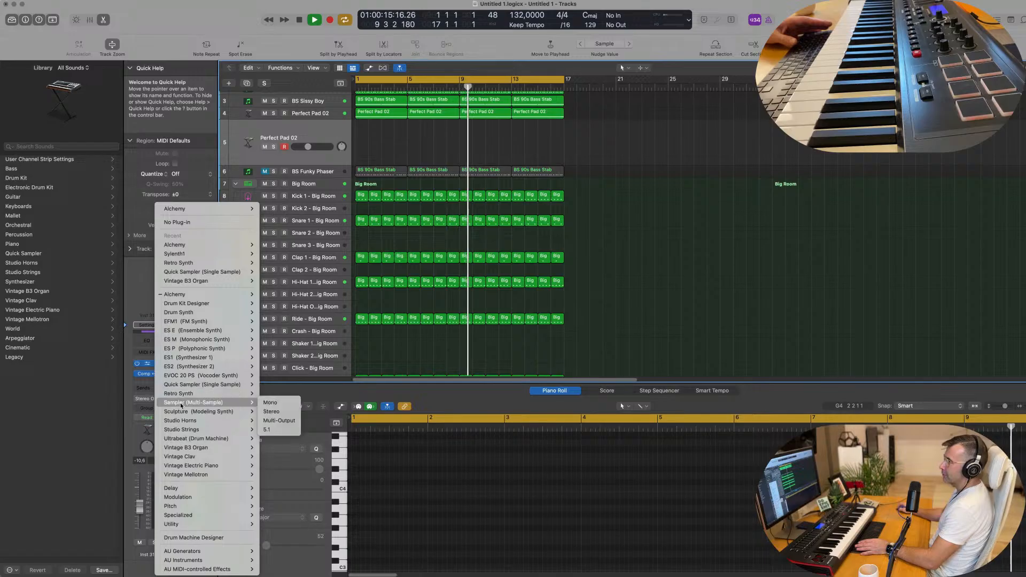
click(291, 412)
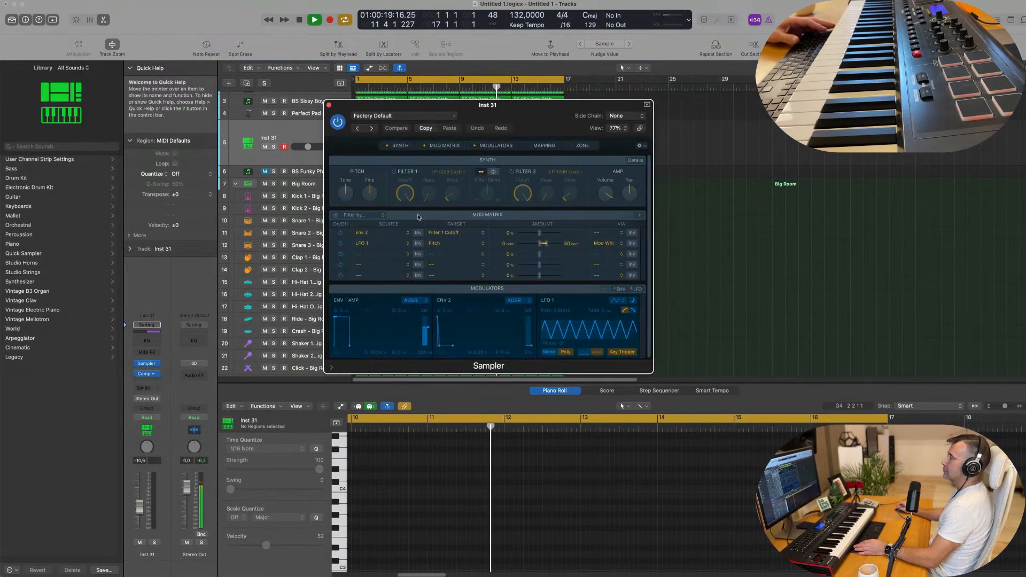
Load Acoustic Pianos > Yamaha Grand Piano in the Sampler and raise the track to -6.4 dB.
click(405, 115)
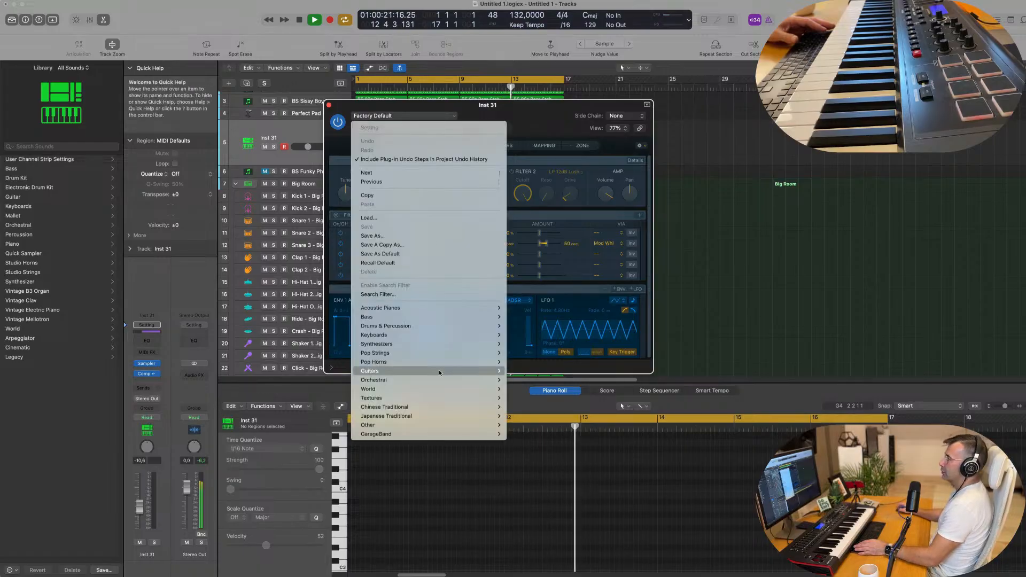
mouse_move(457, 308)
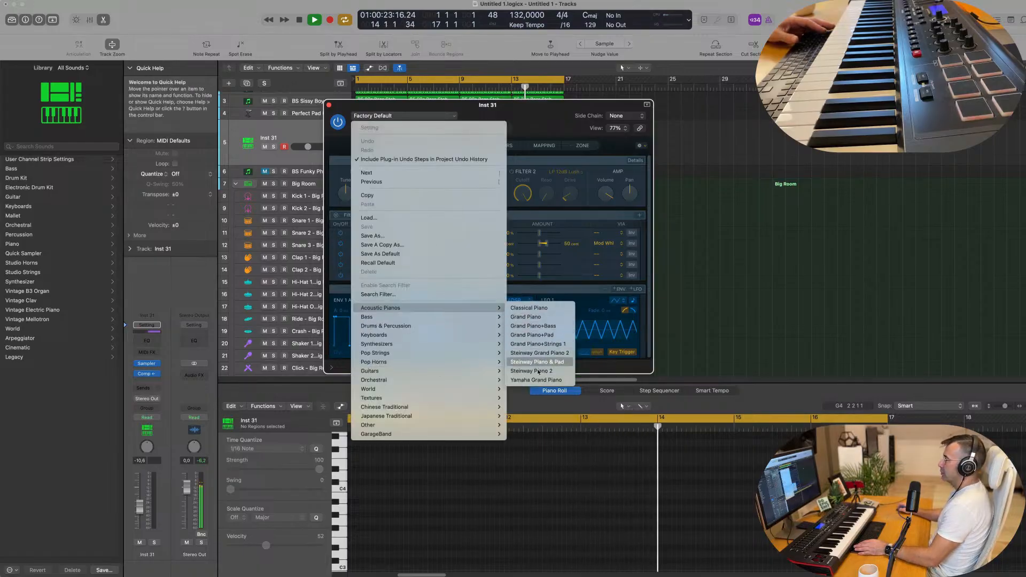
click(545, 326)
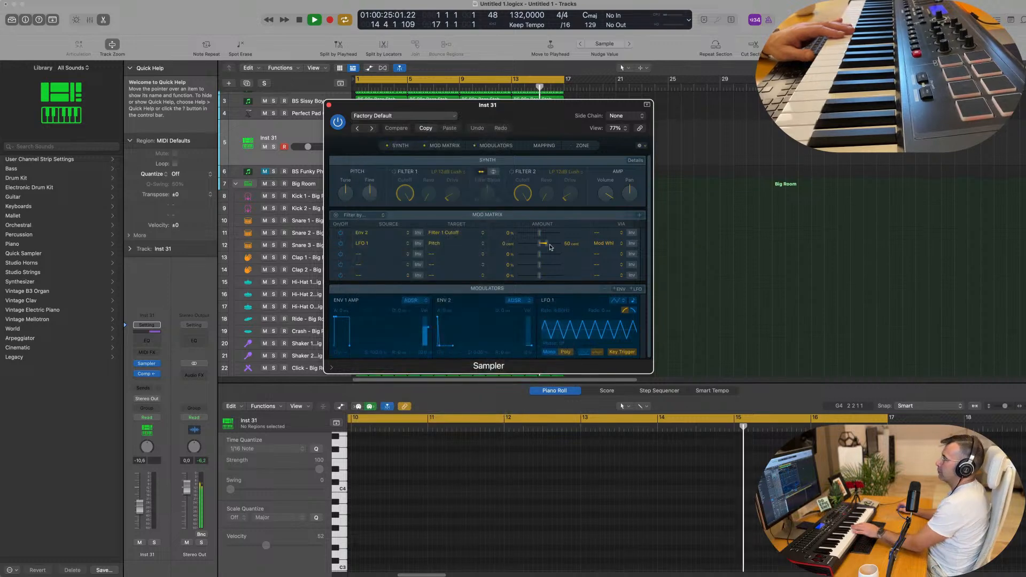
drag(508, 105, 656, 122)
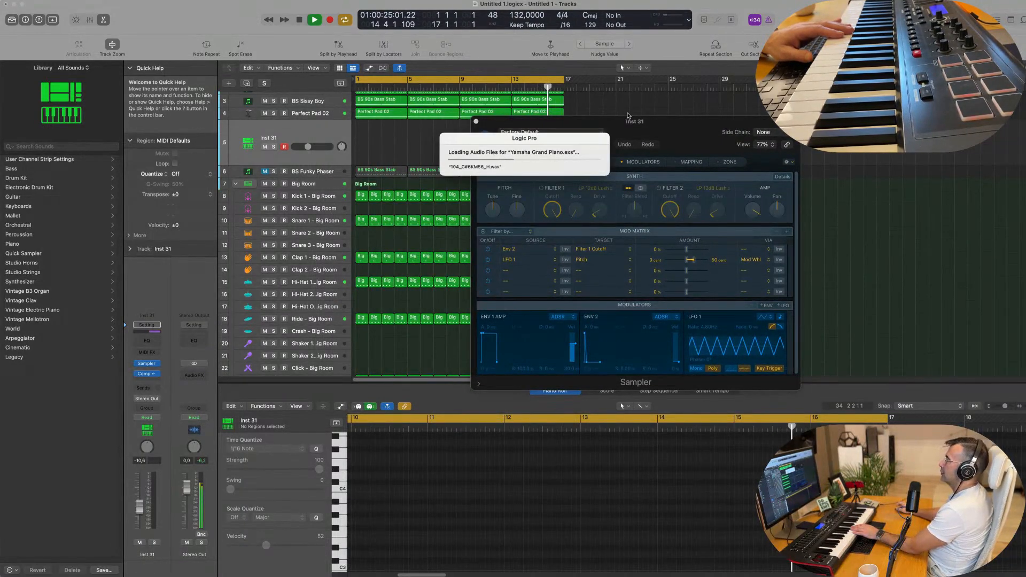
drag(650, 123, 652, 127)
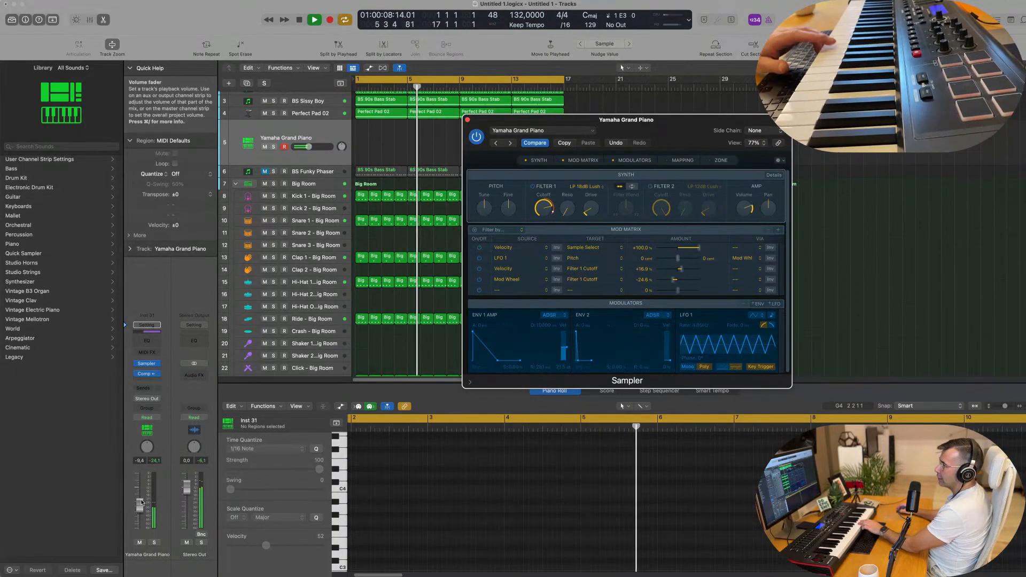
drag(139, 507, 139, 502)
Bypass the piano's compressor and route its send to Bus 6 instead of Bus 5.
click(138, 375)
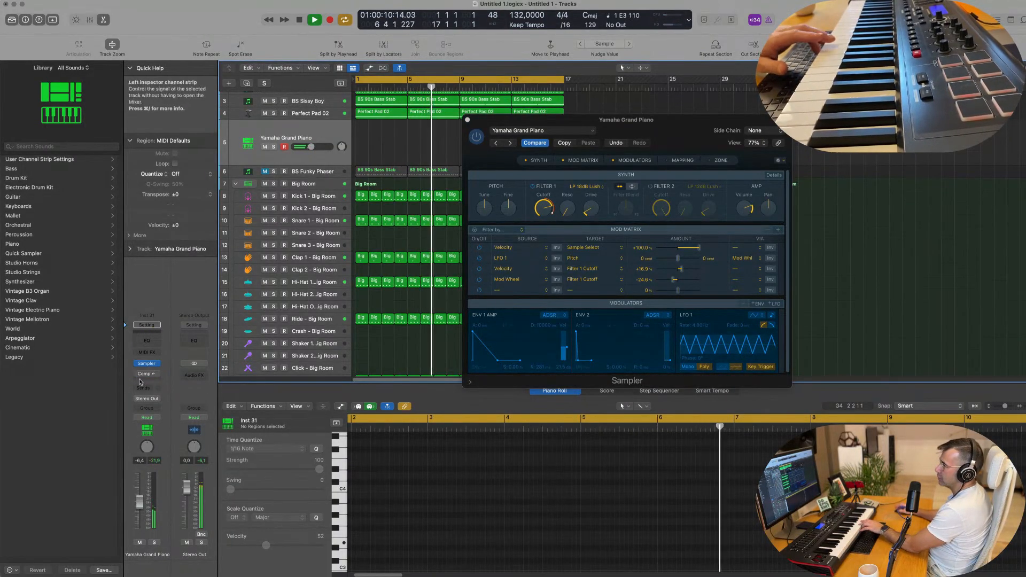
click(144, 386)
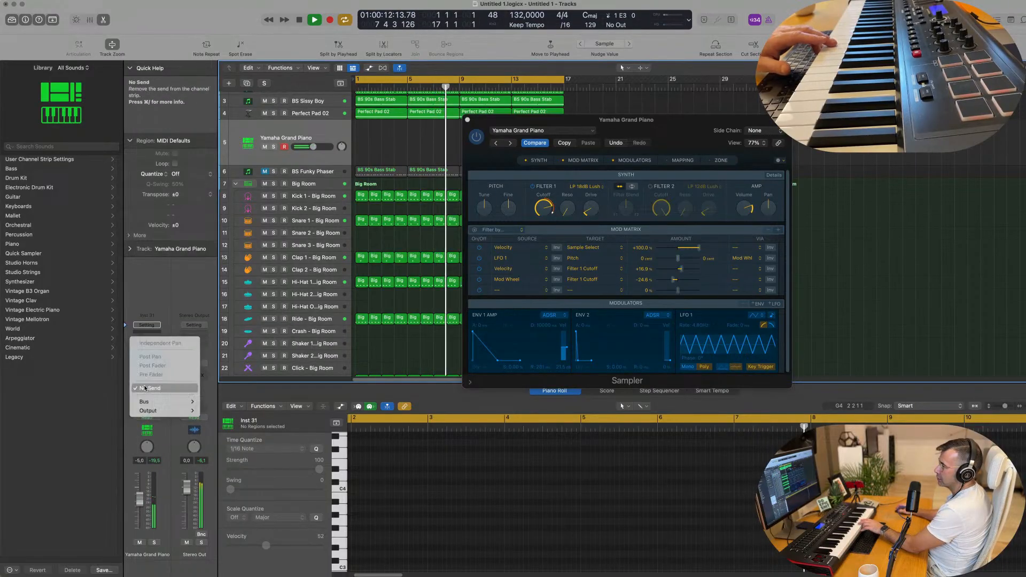
mouse_move(161, 401)
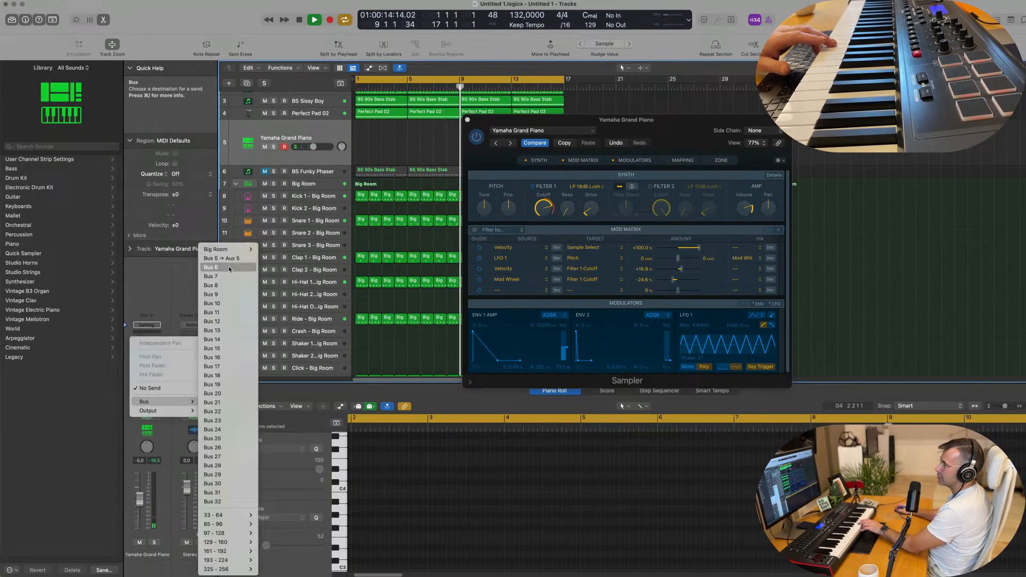
click(221, 258)
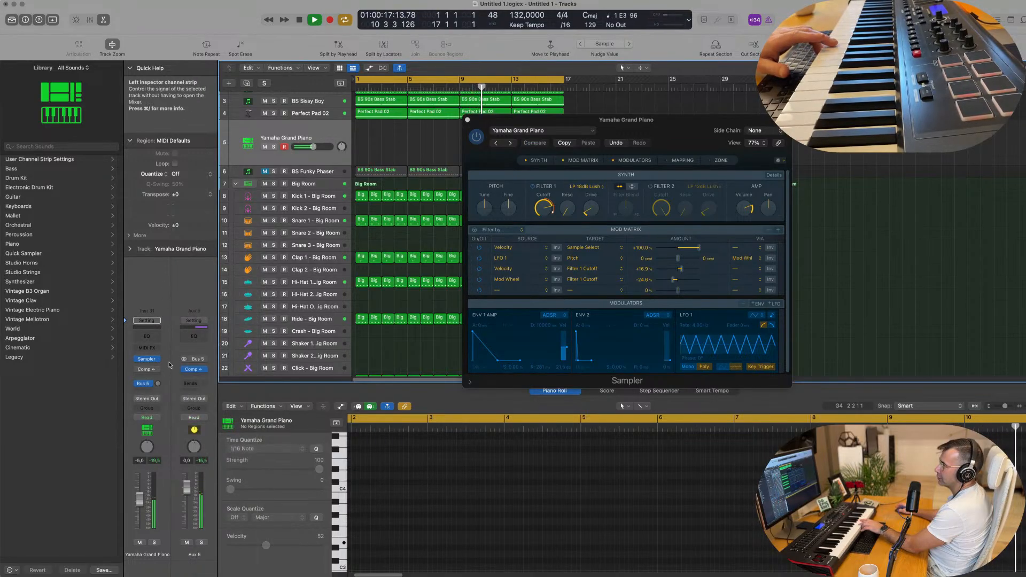
click(143, 384)
mouse_move(161, 457)
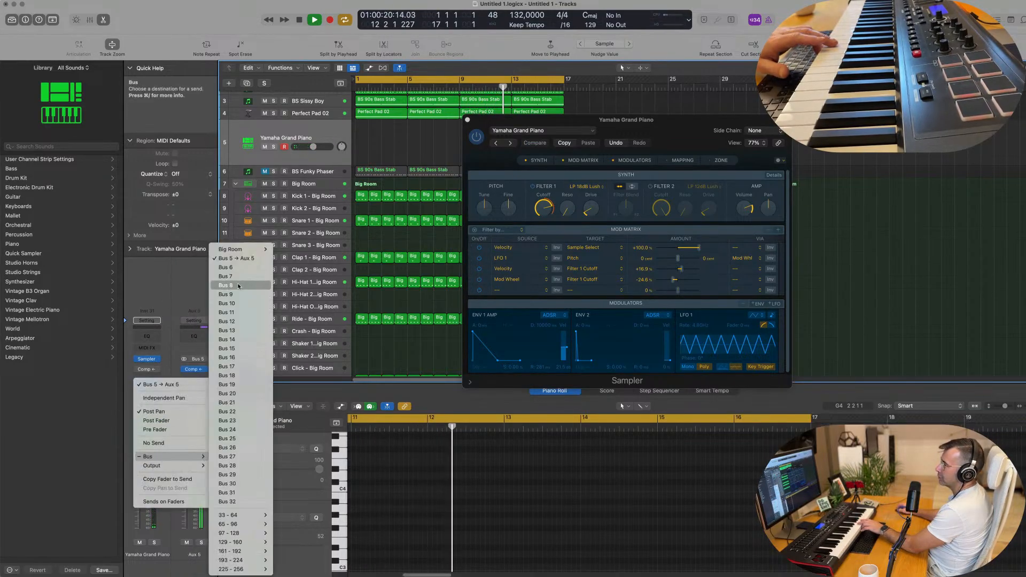
click(217, 274)
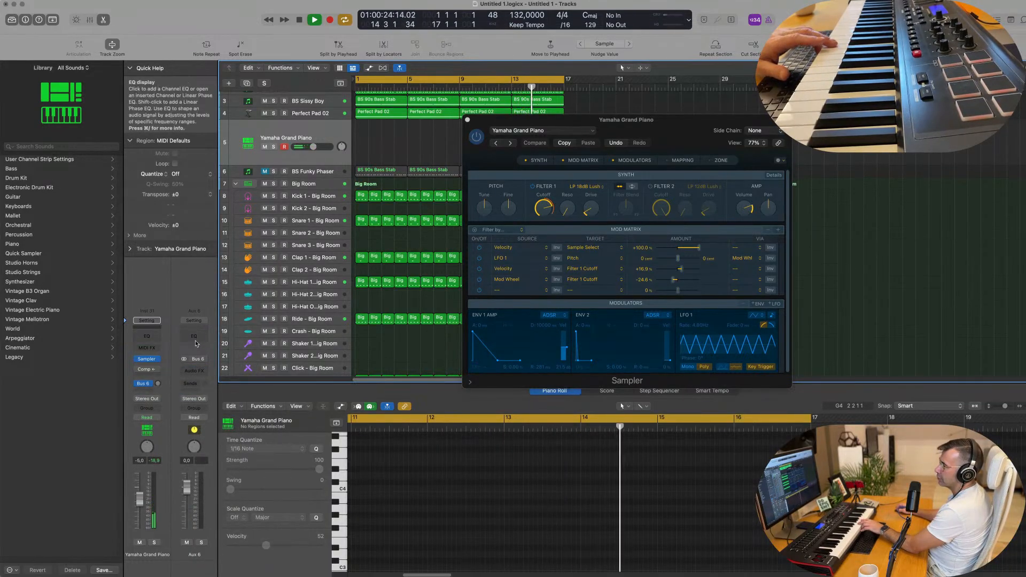
Put SilverVerb with the grandiose preset at 100% wet on Aux 6 and raise the send.
click(201, 370)
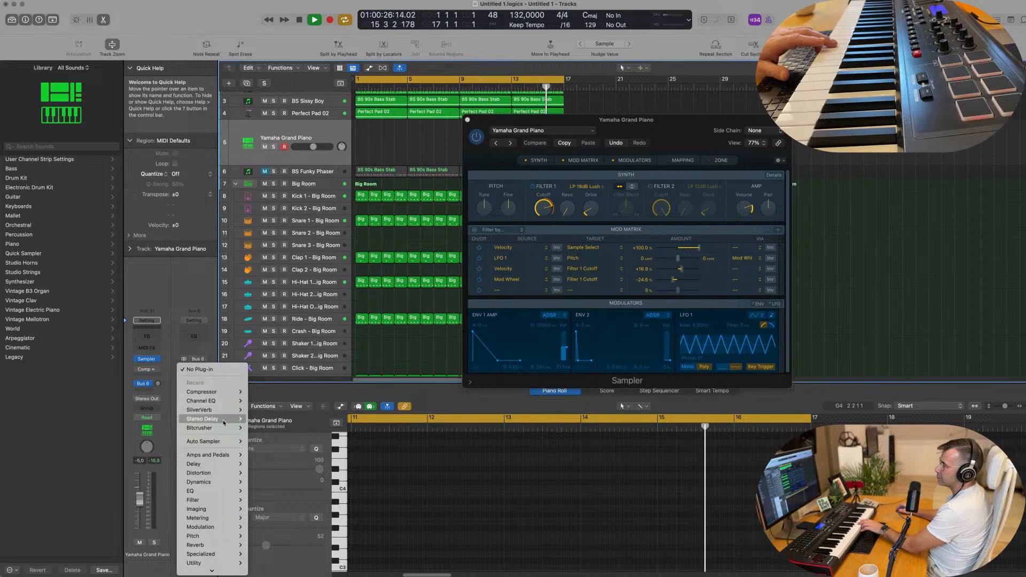
click(260, 411)
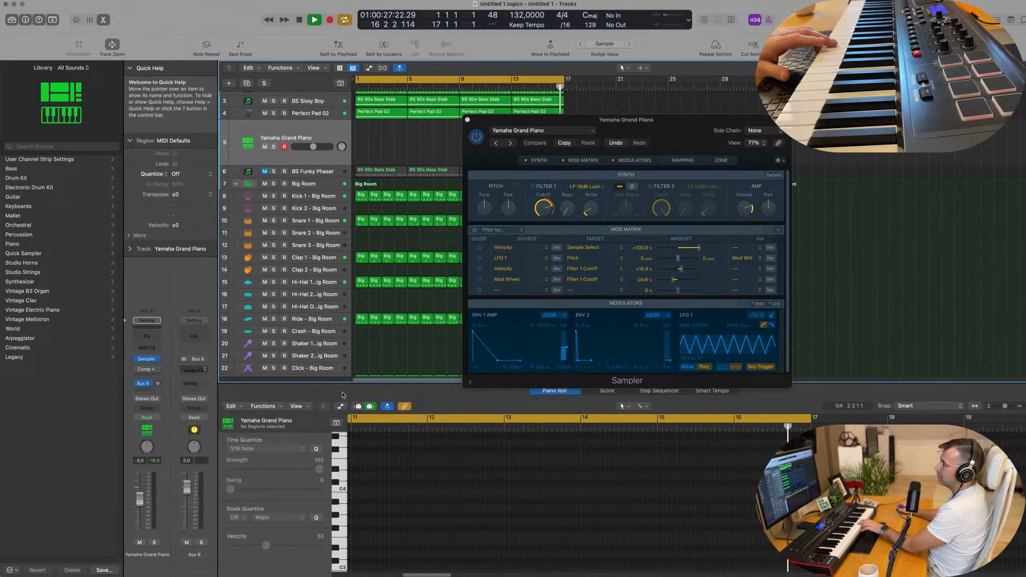
click(443, 120)
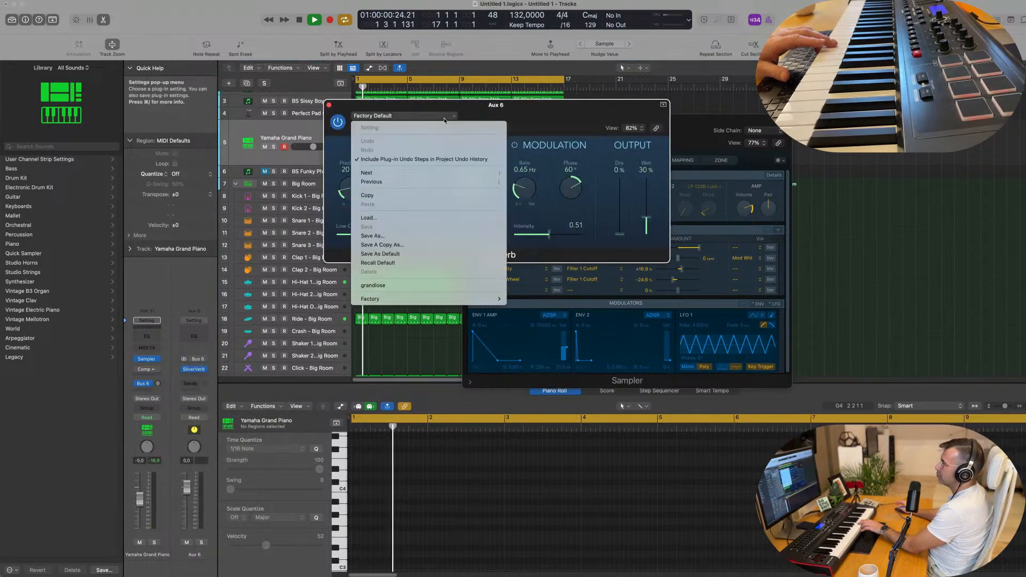
click(406, 282)
drag(646, 181, 646, 172)
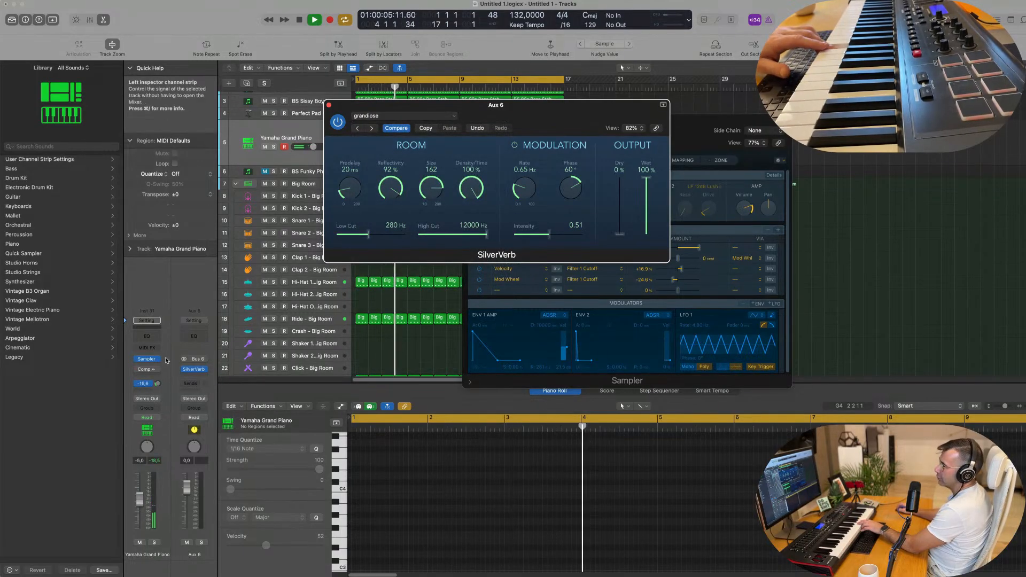
drag(158, 384, 160, 379)
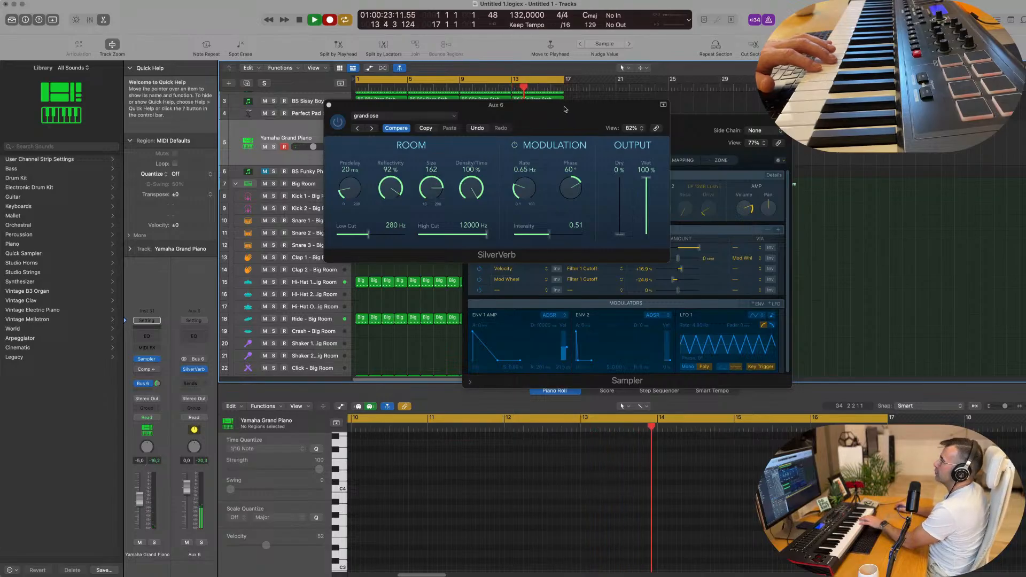
Move the SilverVerb and Sampler windows aside and select the new piano region spanning bars 1–17.
drag(565, 106, 817, 270)
drag(737, 119, 900, 116)
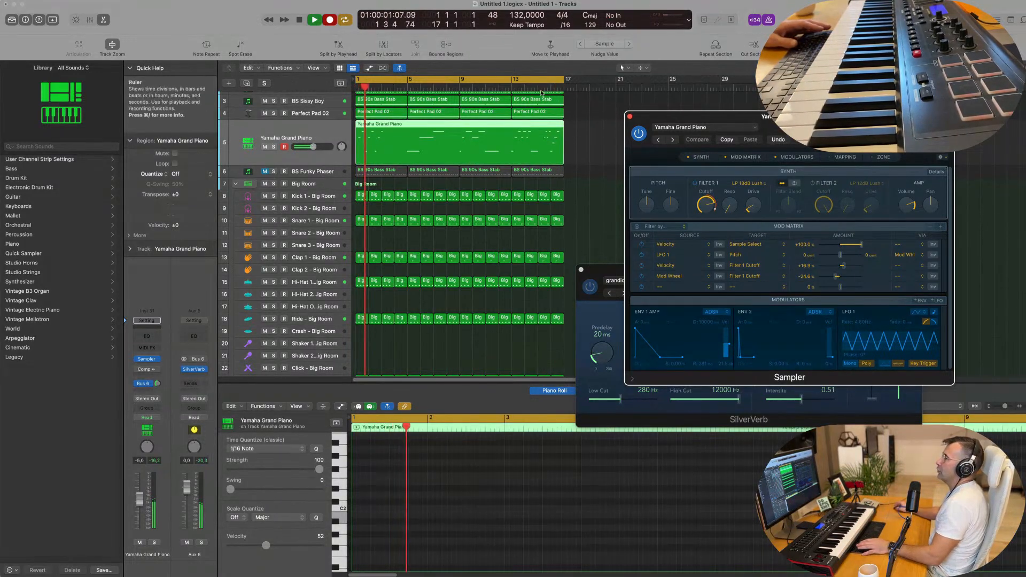
click(425, 126)
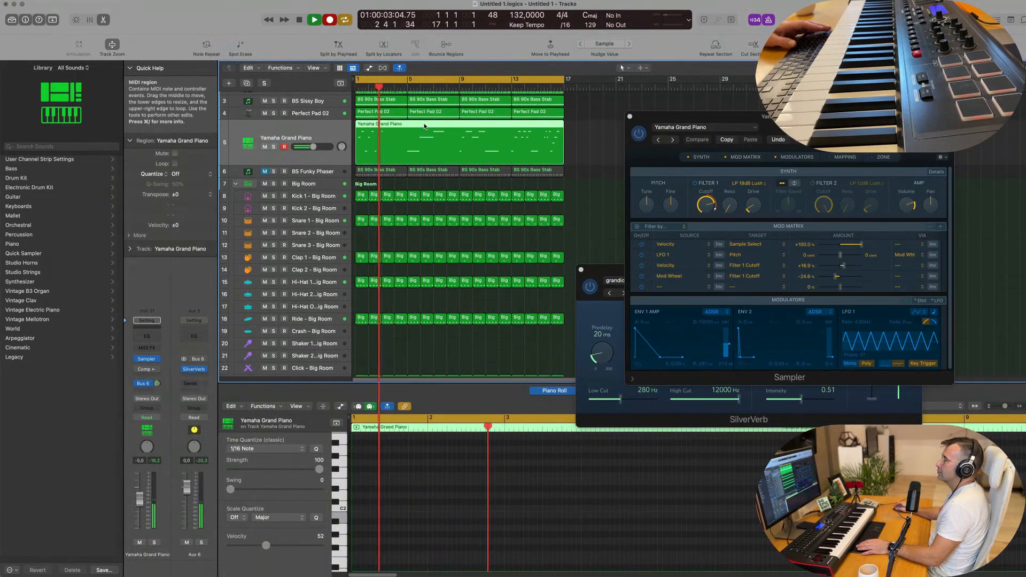
scroll(424, 126, up, 2)
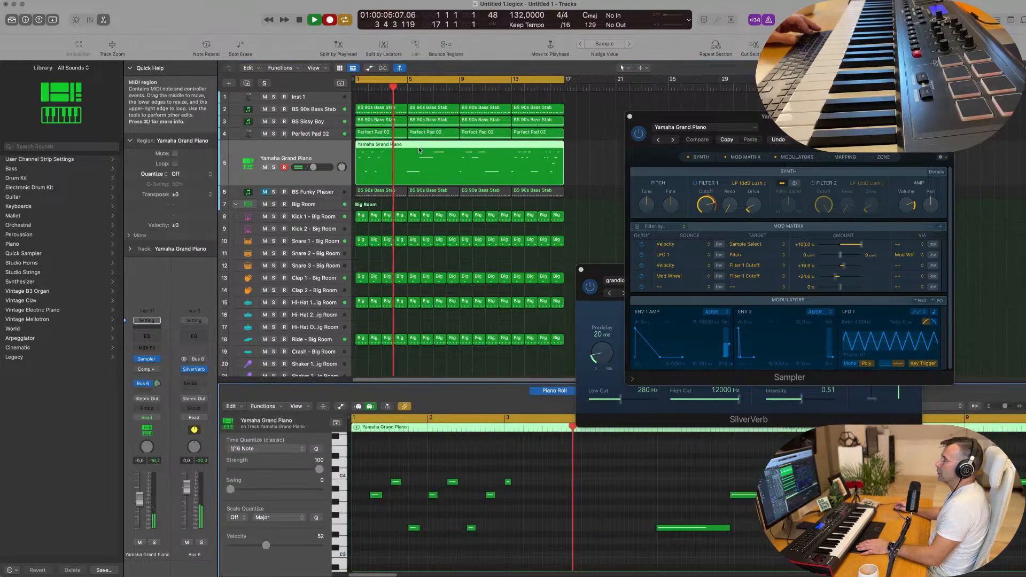
Stop recording, audition the piano part, and move one note from C4 down to E3.
key(space)
key(space)
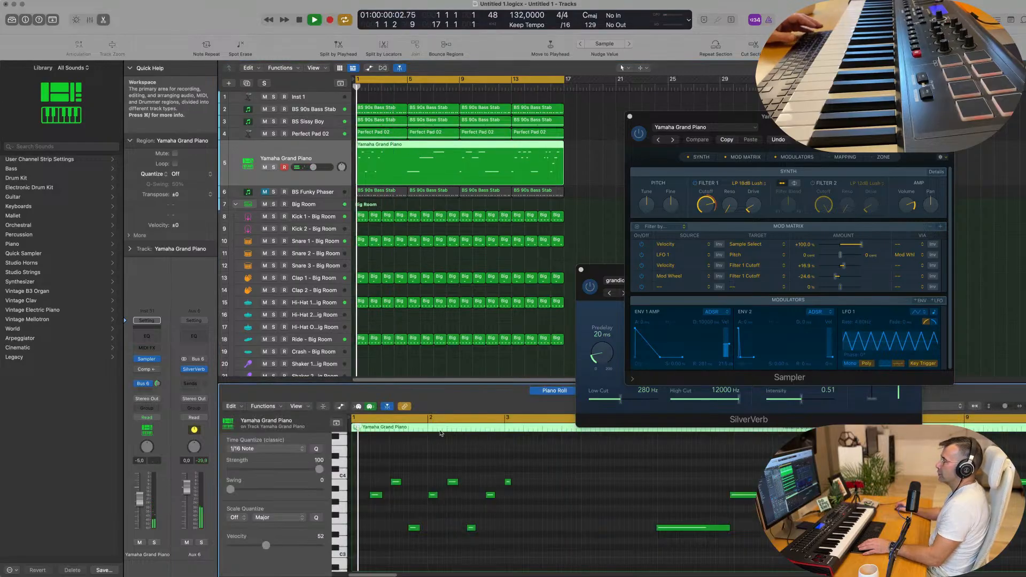
click(395, 482)
click(390, 468)
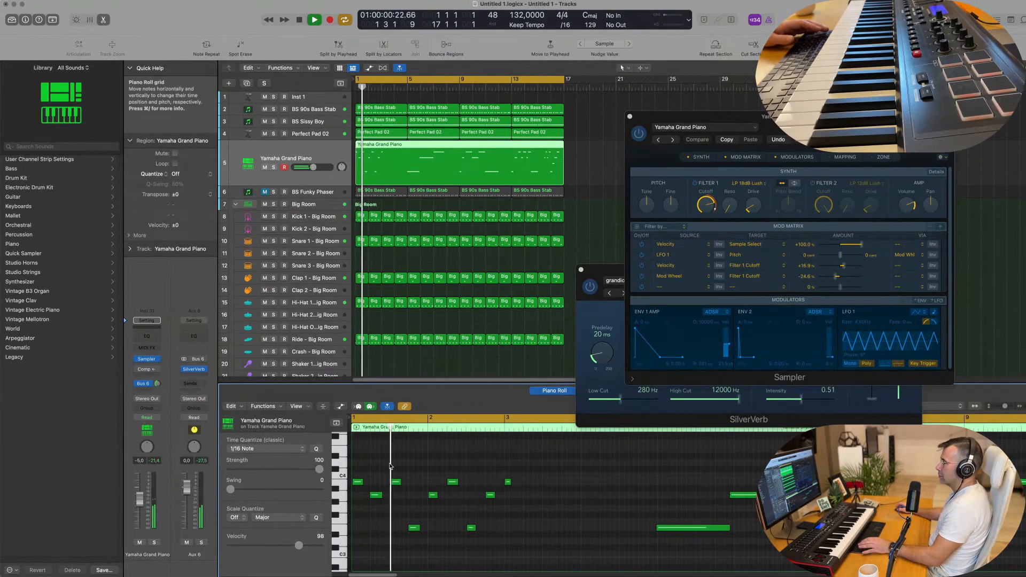
key(space)
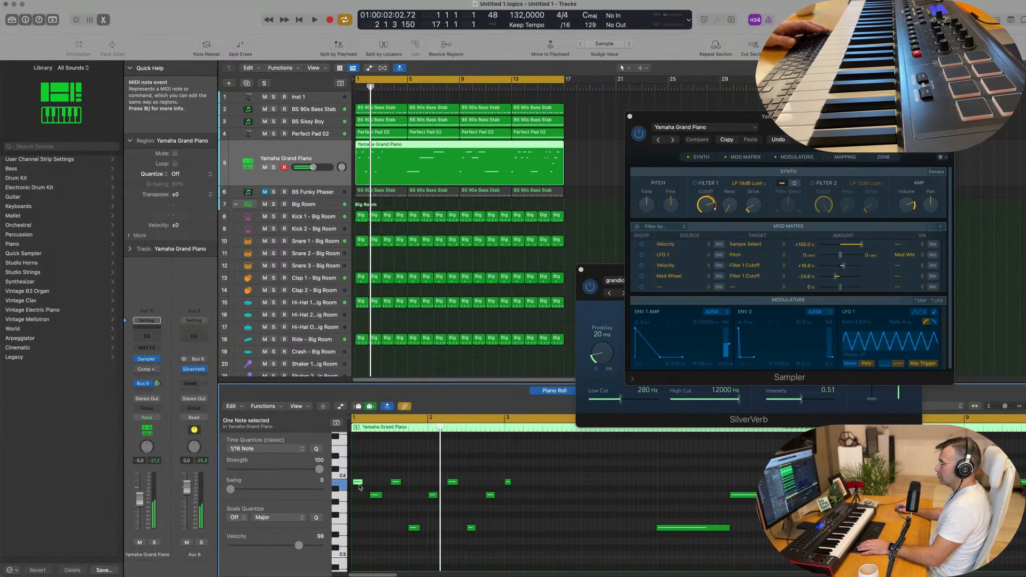
drag(360, 487, 356, 529)
key(space)
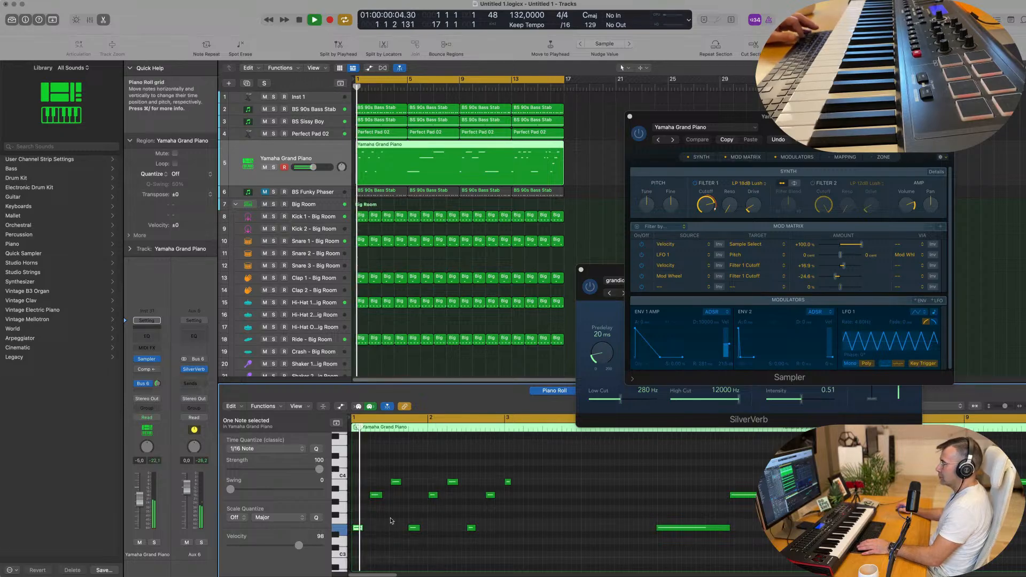
Replay the edited piano part and close the piano Sampler instrument window.
click(395, 518)
scroll(396, 517, up, 2)
scroll(405, 515, down, 1)
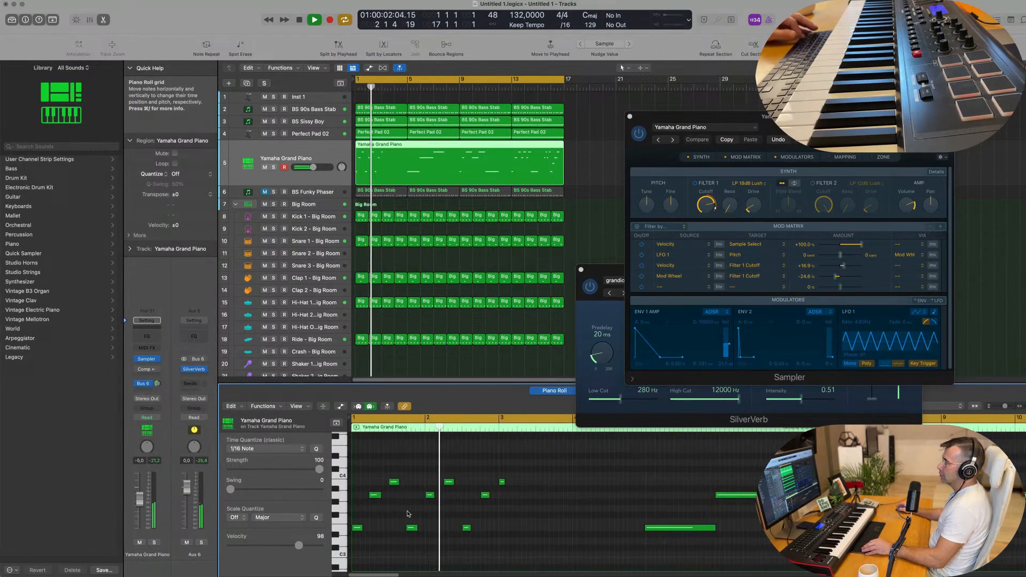
scroll(447, 509, down, 1)
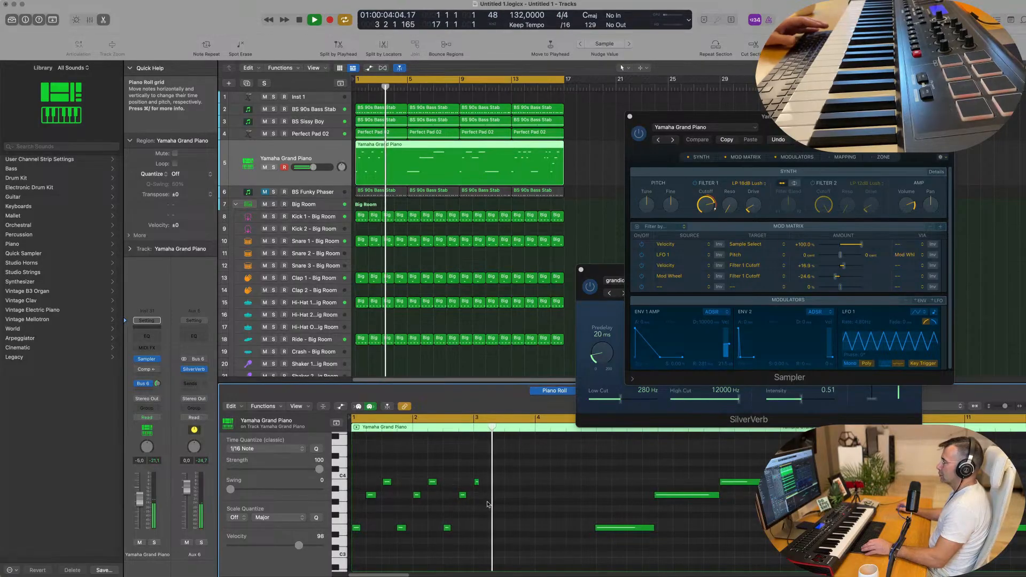
scroll(486, 508, up, 1)
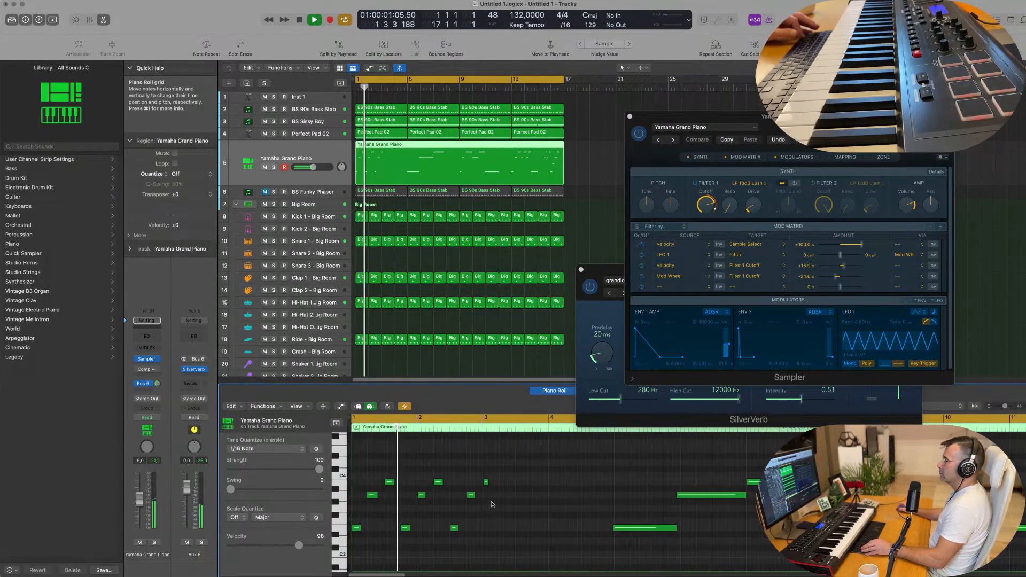
scroll(509, 503, down, 1)
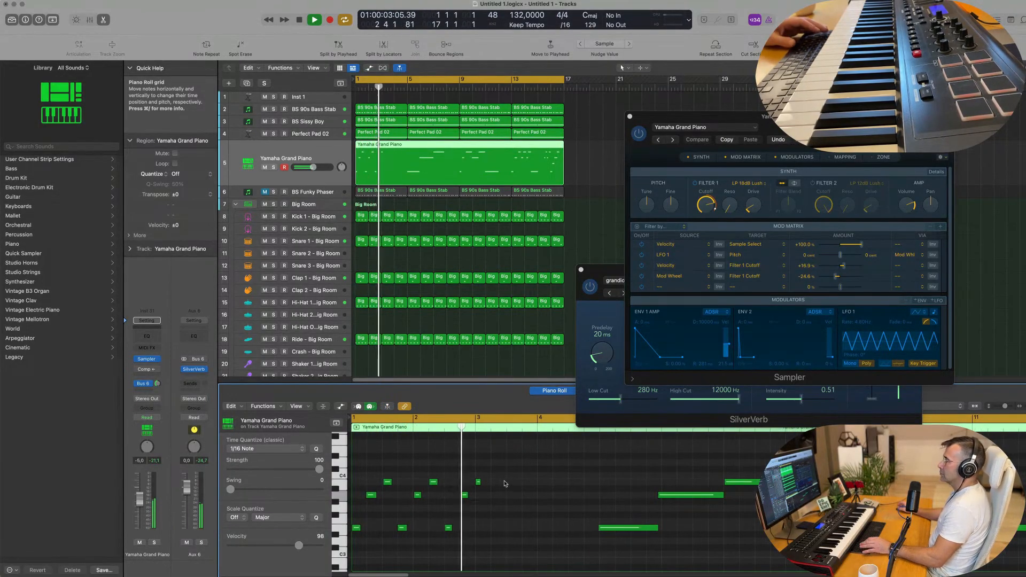
scroll(446, 207, down, 1)
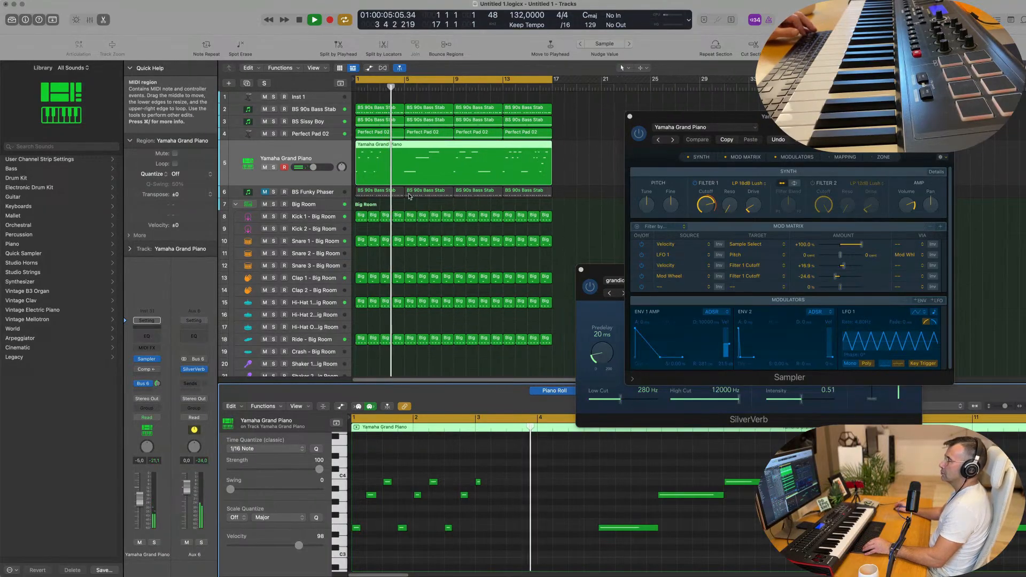
scroll(411, 191, up, 1)
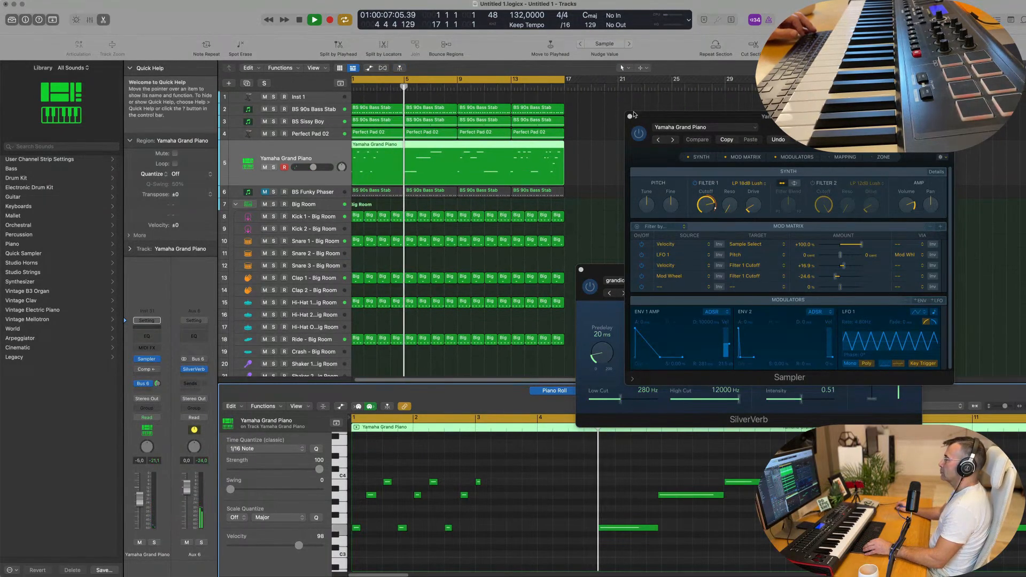
click(629, 116)
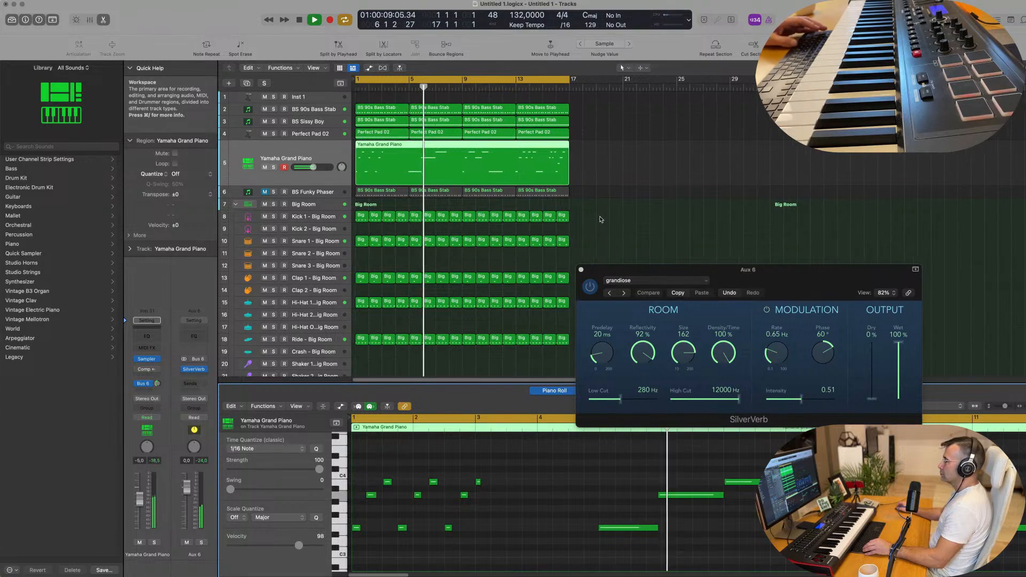
Select all notes, nudge the A3 note slightly later, and select a single note.
key(Return)
key(super+a)
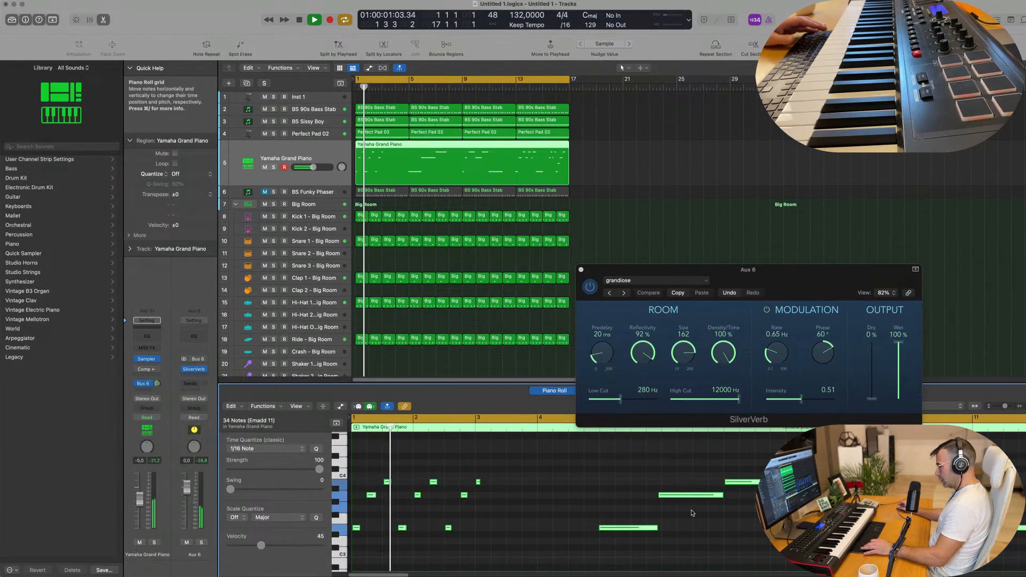
drag(673, 509, 677, 510)
click(738, 483)
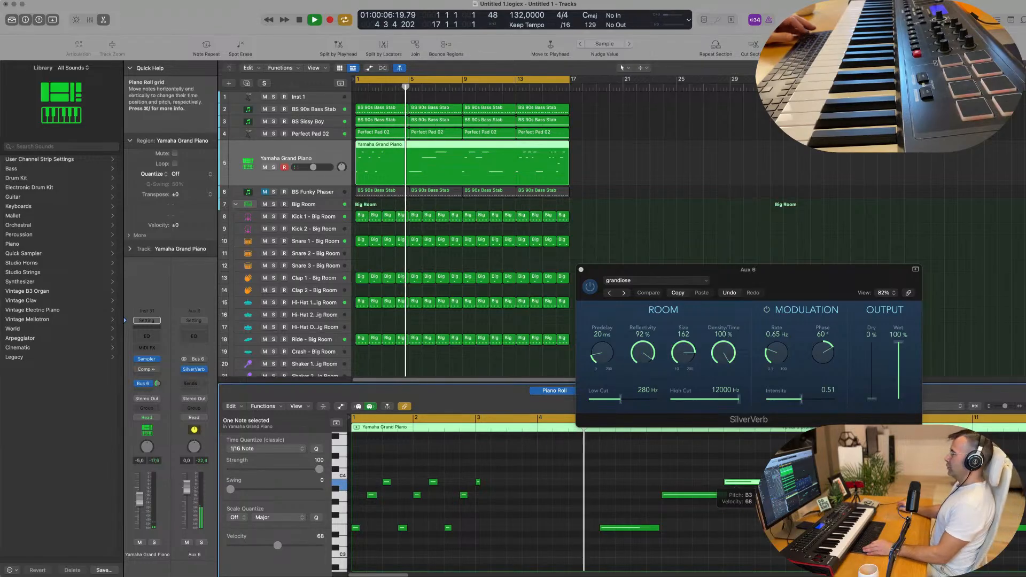
Zoom the note editor out, show the note velocity lane, and replay from bar 1.
key(super+Left)
key(super+Left)
key(super+Left)
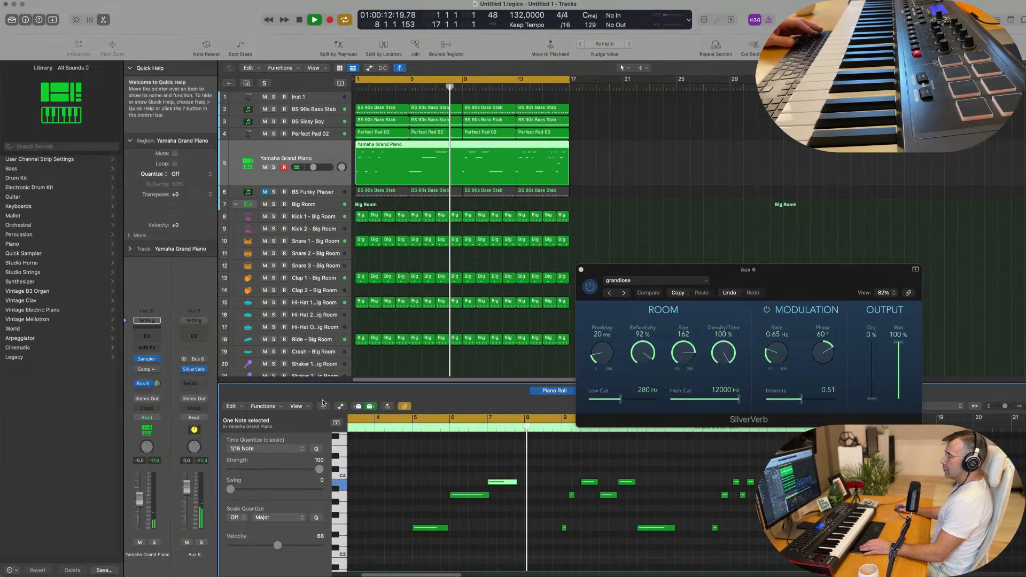
key(a)
key(space)
key(Return)
key(space)
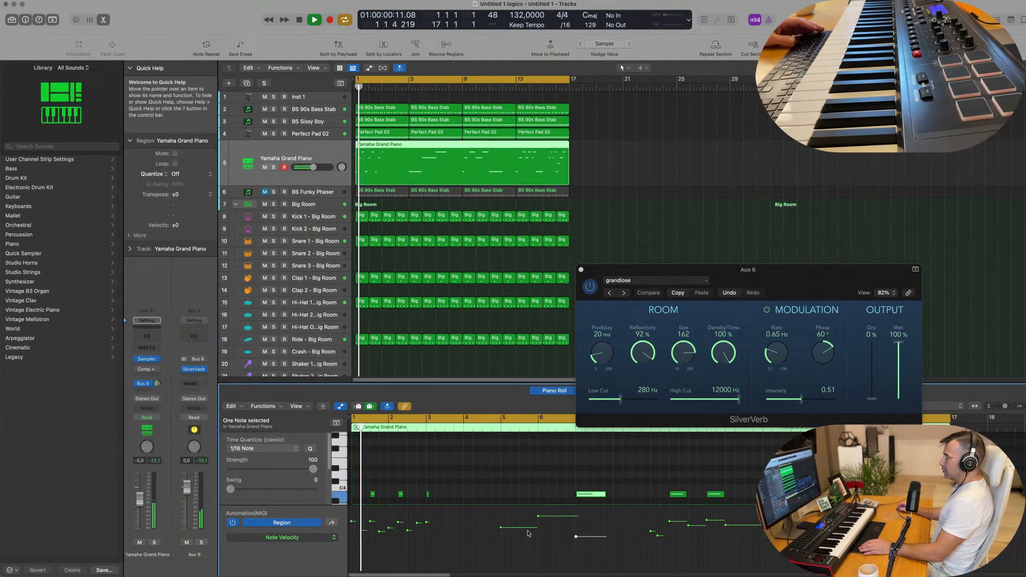
Raise the selected piano note's velocity in the velocity lane, then replay from bar 1.
drag(576, 536, 576, 522)
scroll(476, 485, down, 4)
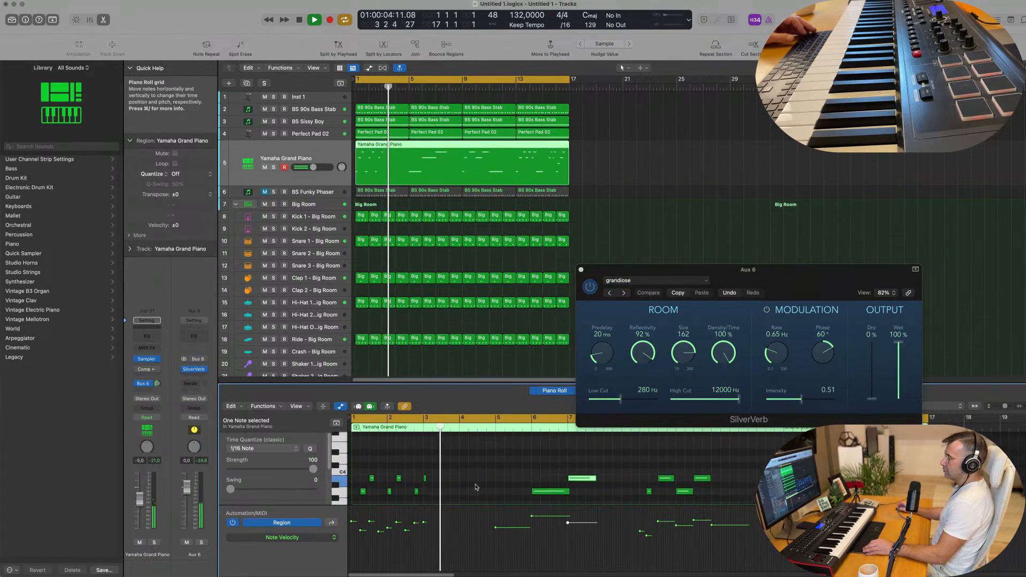
scroll(476, 486, down, 1)
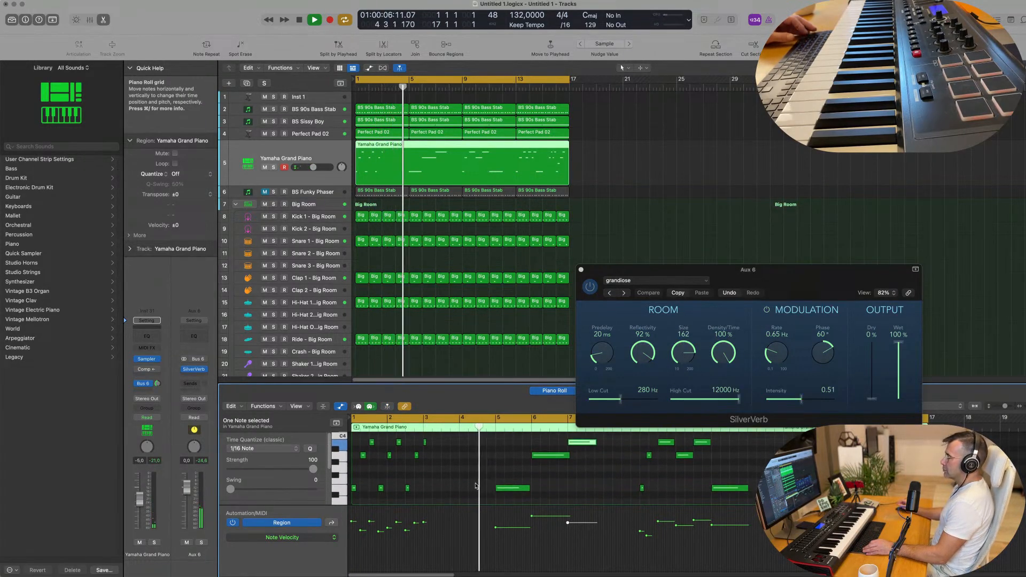
scroll(476, 486, down, 3)
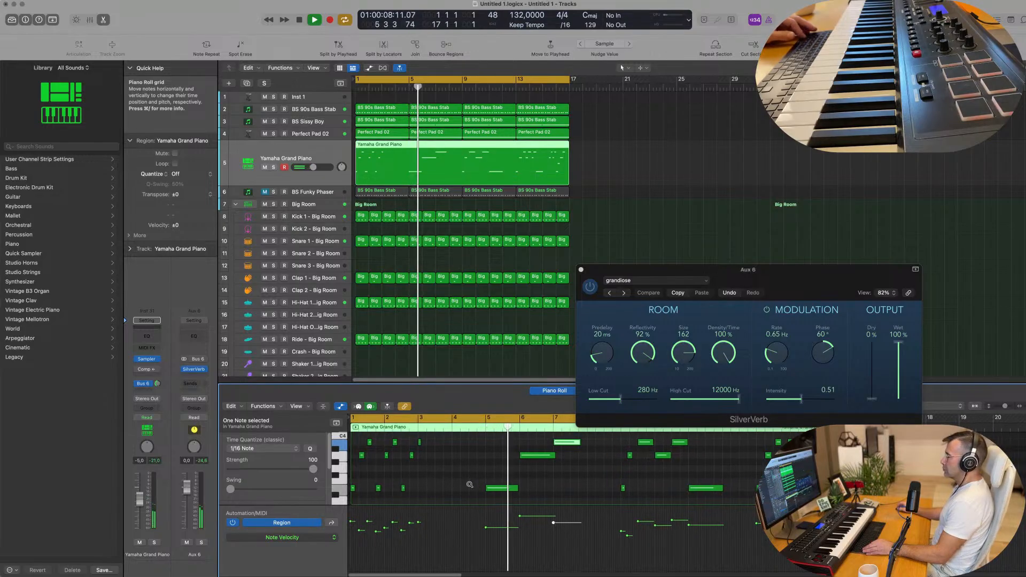
scroll(513, 485, right, 3)
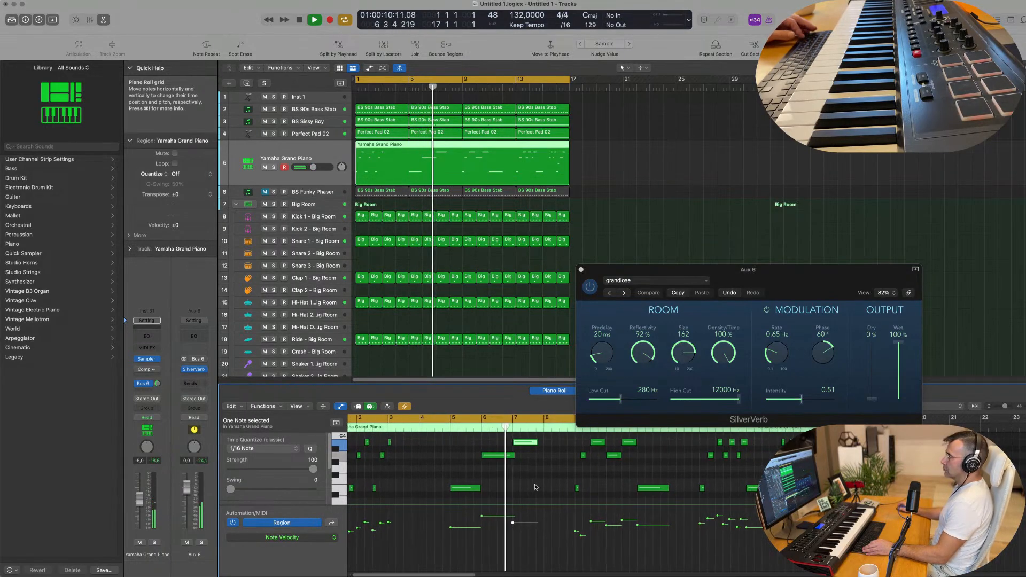
scroll(506, 485, up, 2)
scroll(508, 484, left, 1)
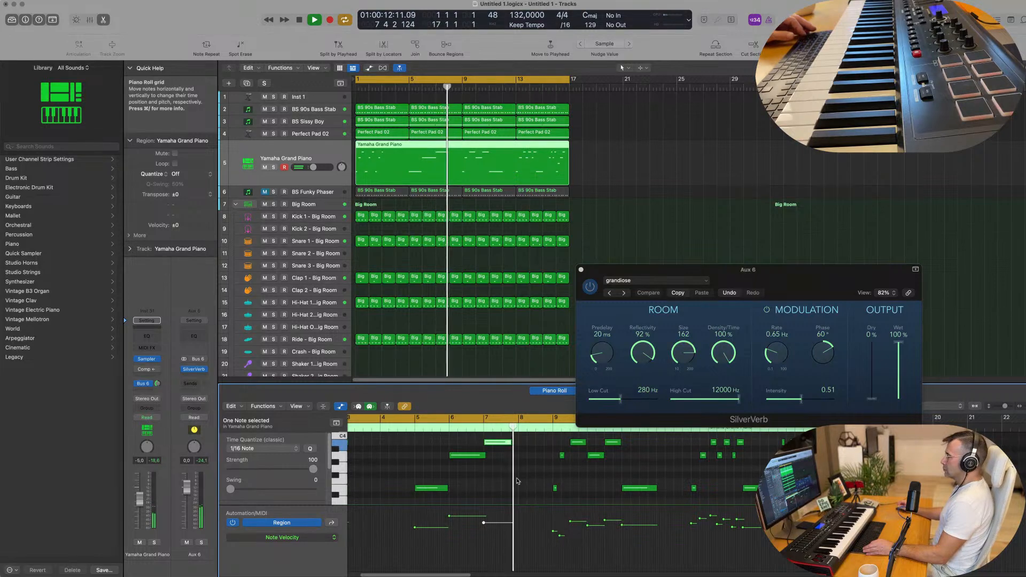
scroll(516, 482, up, 2)
scroll(515, 482, down, 3)
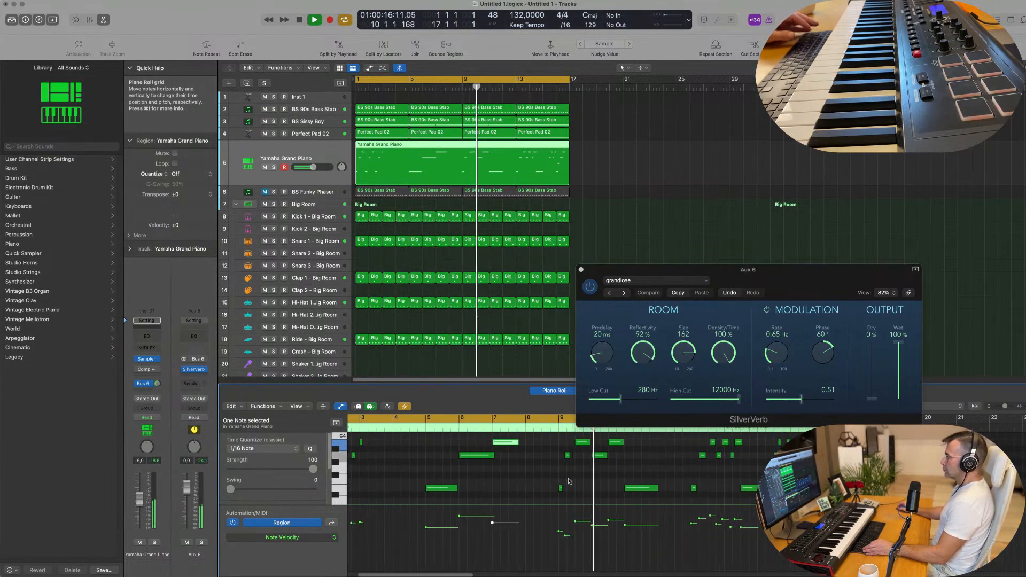
key(Return)
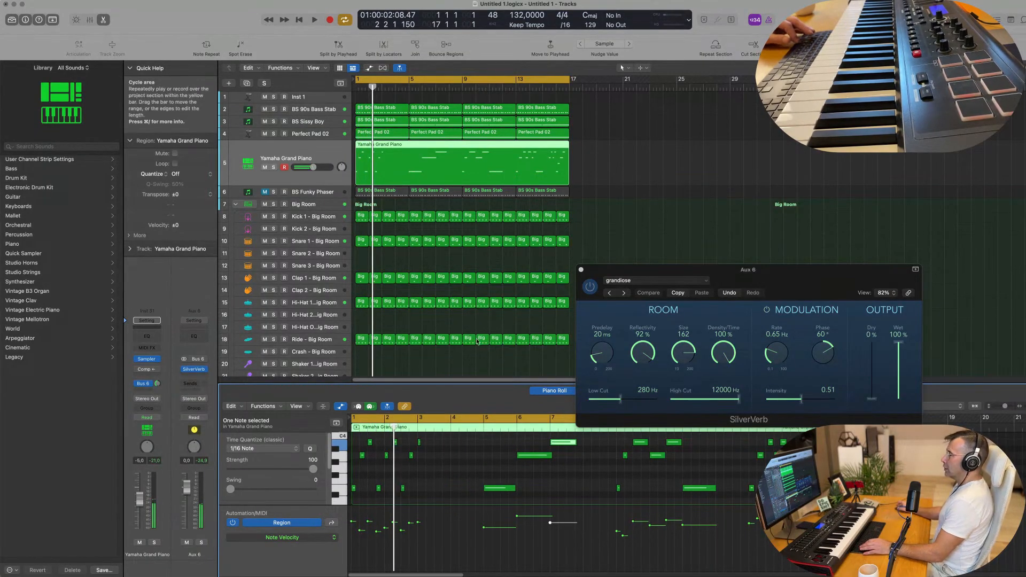
scroll(408, 114, down, 1)
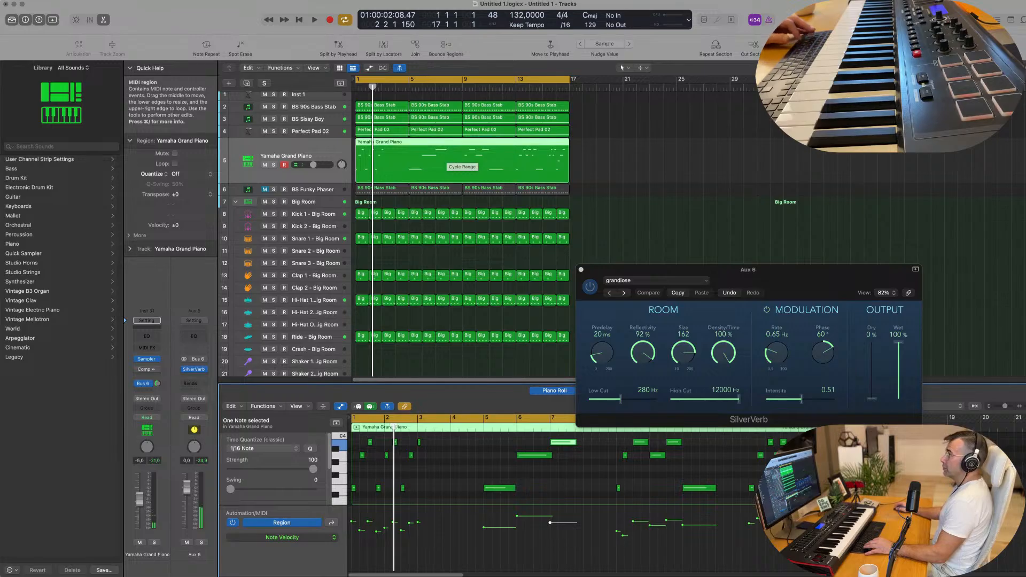
Split the piano region at bar 5, delete the first part, and move the rest to bar 1.
key(Return)
key(space)
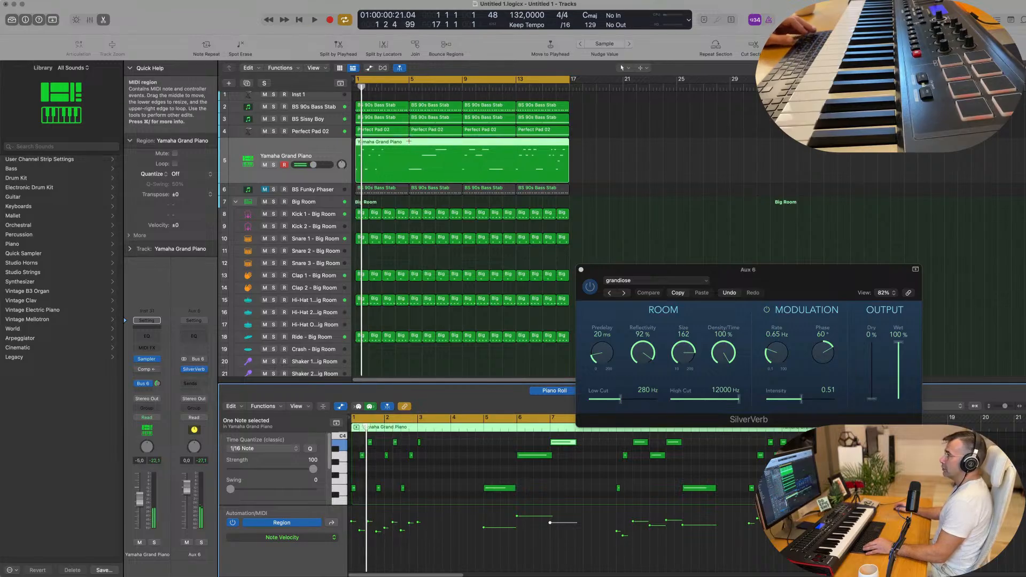
click(409, 142)
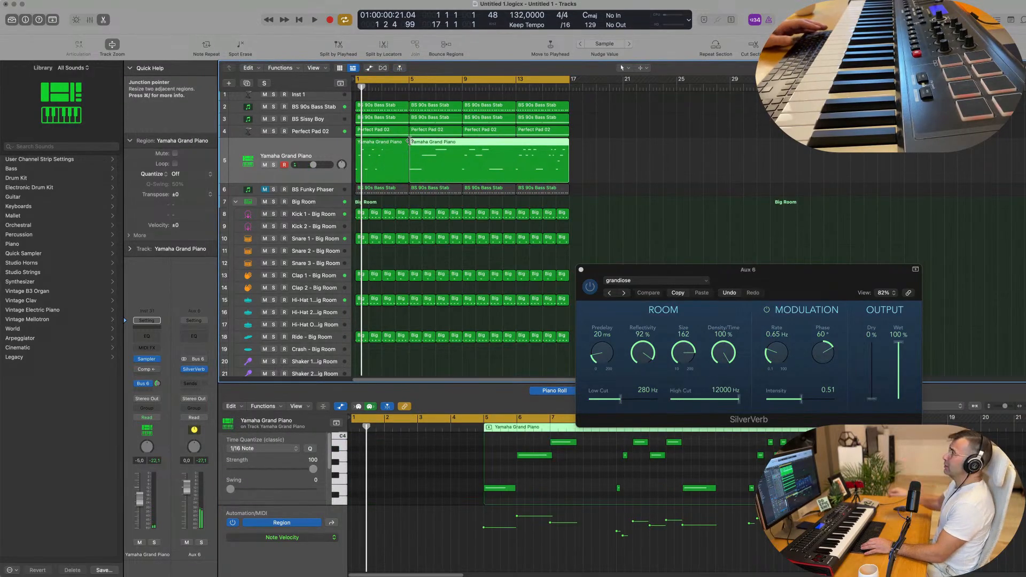
click(389, 148)
key(Delete)
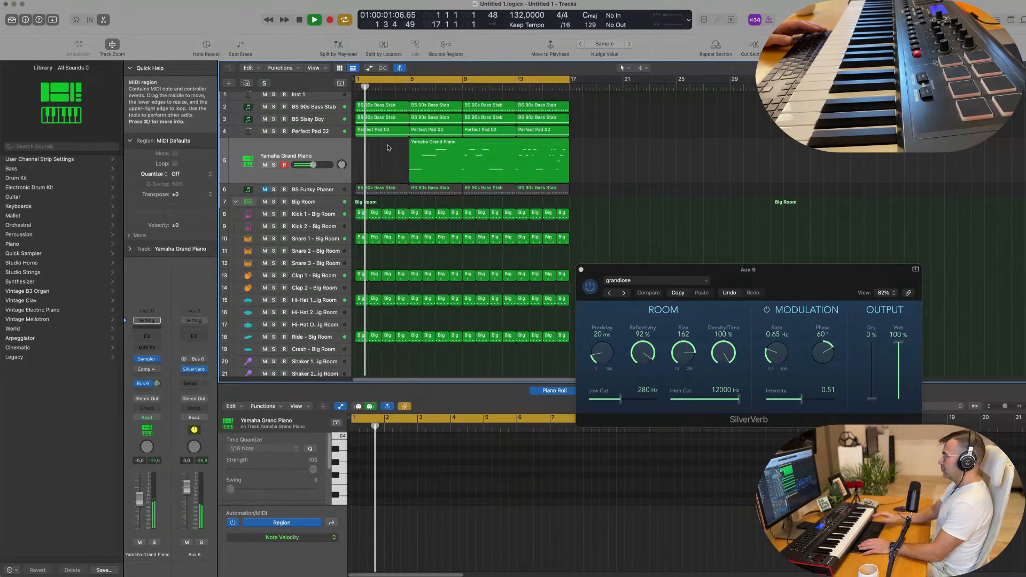
drag(439, 145, 385, 146)
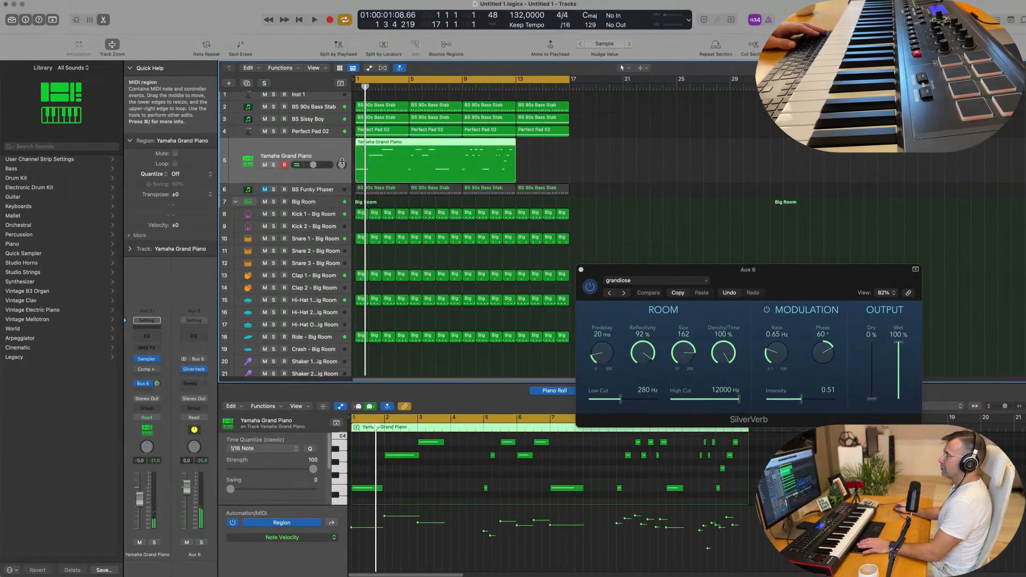
Split the moved region at bar 5 again and delete everything after it, keeping bars 1–5.
key(Return)
key(space)
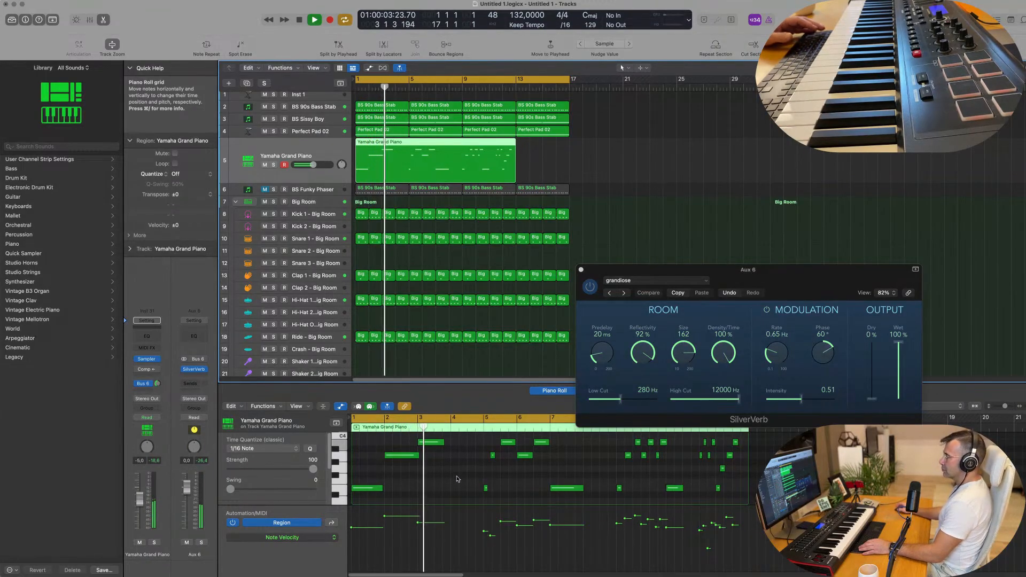
drag(475, 443, 740, 474)
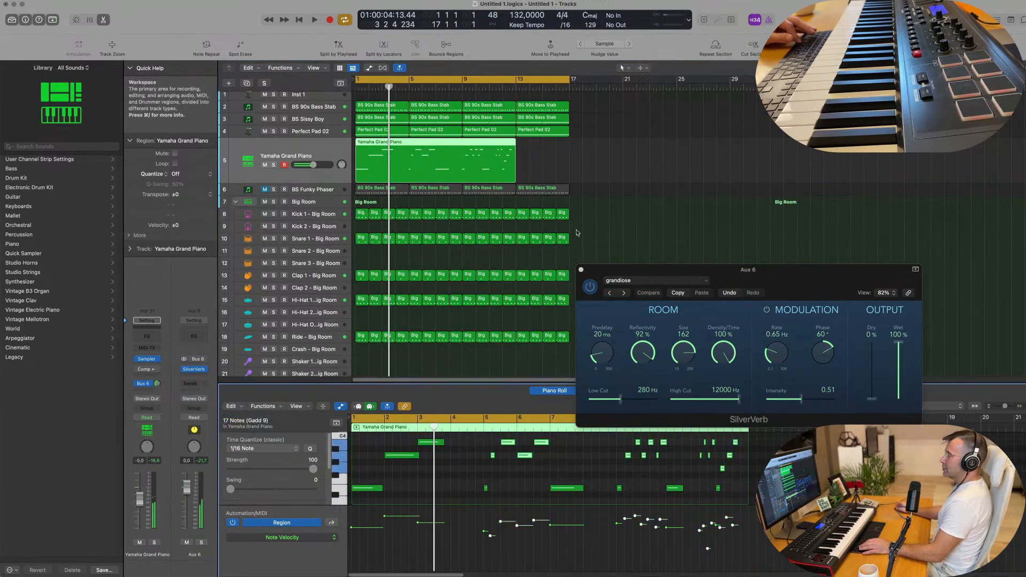
double_click(408, 143)
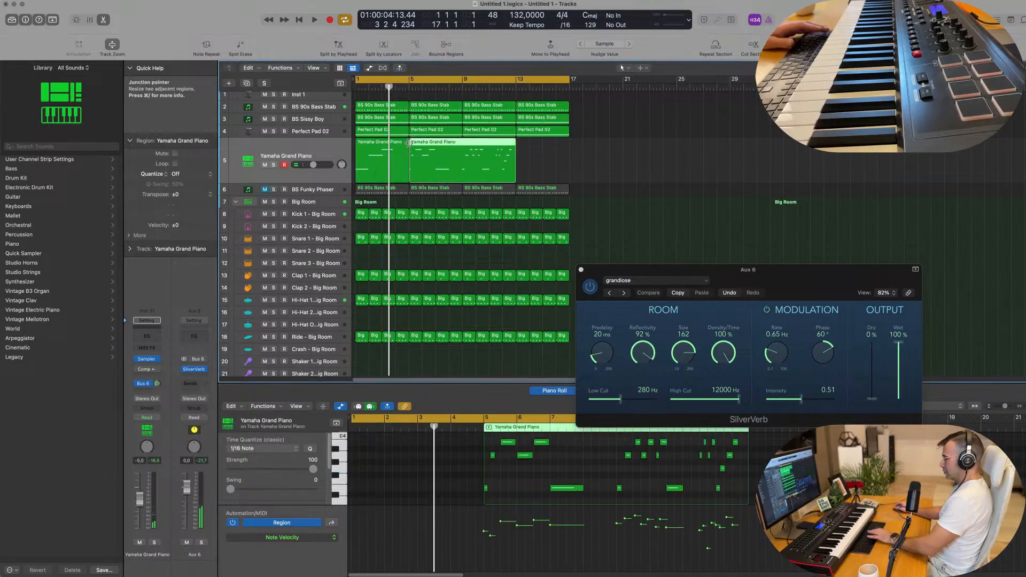
key(Delete)
click(389, 150)
key(Return)
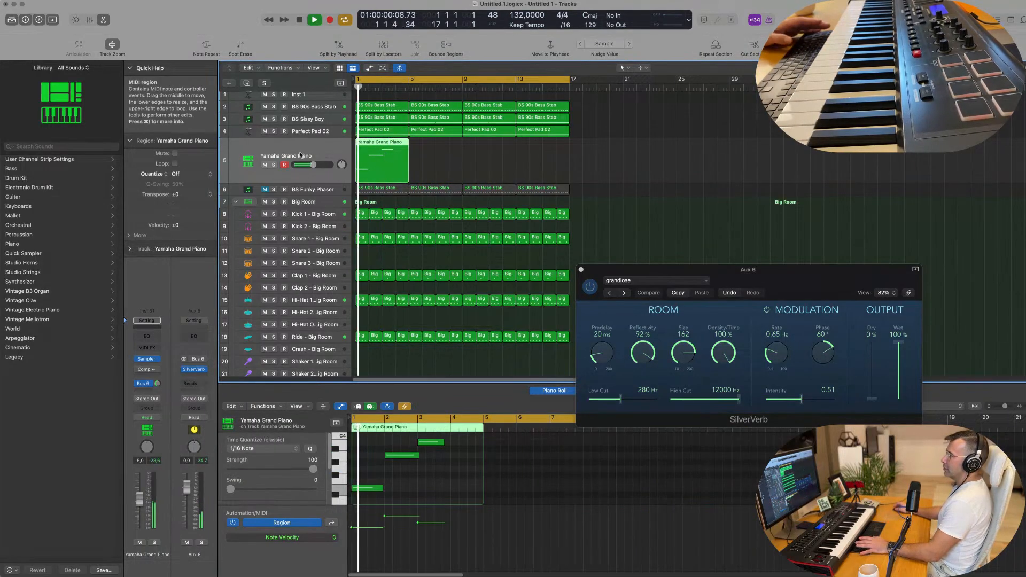
Copy the Yamaha Grand Piano region so the copy starts at bar 5.
key(space)
key(space)
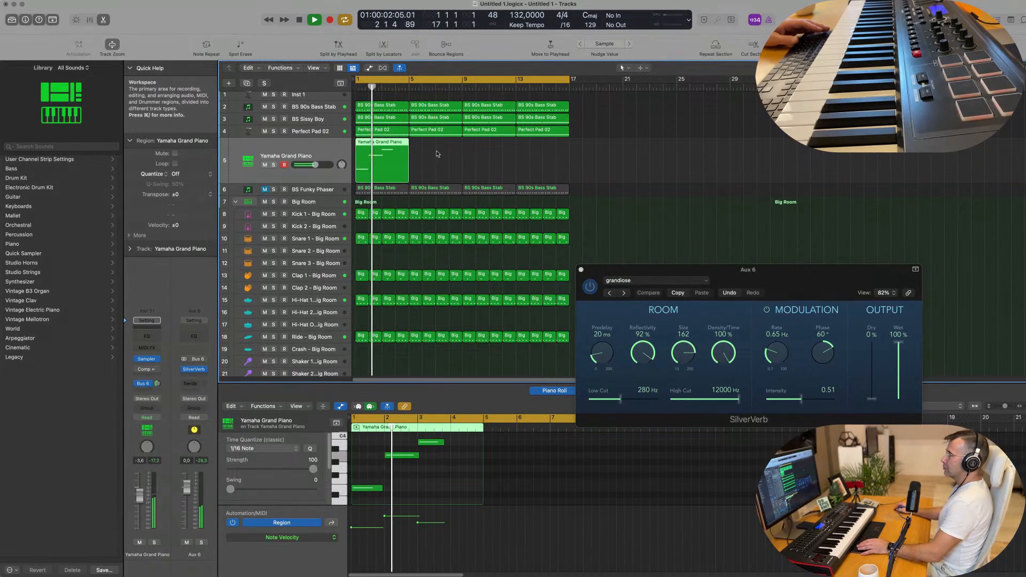
drag(387, 145, 439, 144)
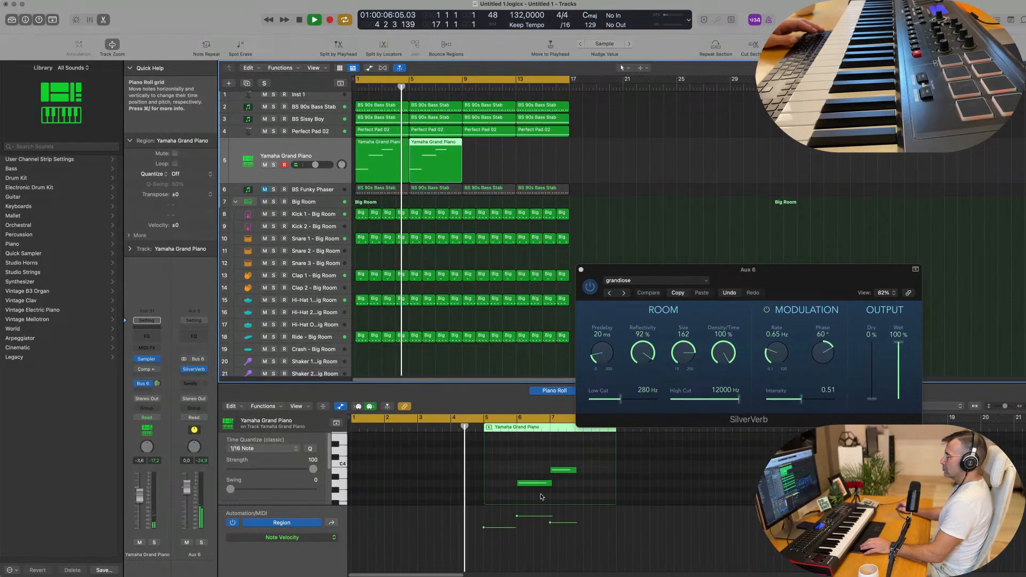
key(space)
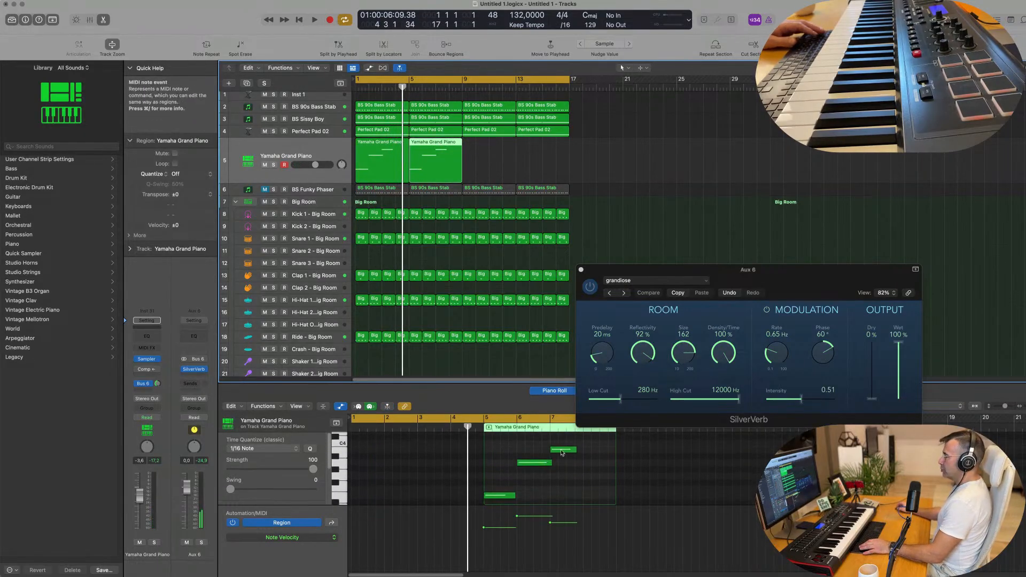
Raise the bar-6 note two semitones and lower the bar-7 note to A#3 in the copy.
drag(535, 463, 536, 452)
drag(564, 450, 566, 462)
key(space)
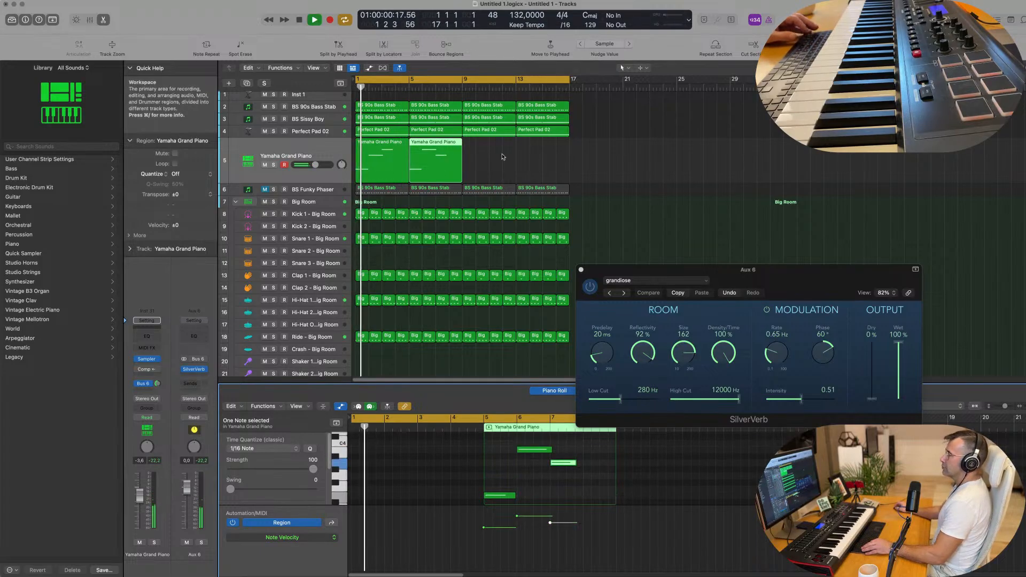
scroll(488, 454, down, 2)
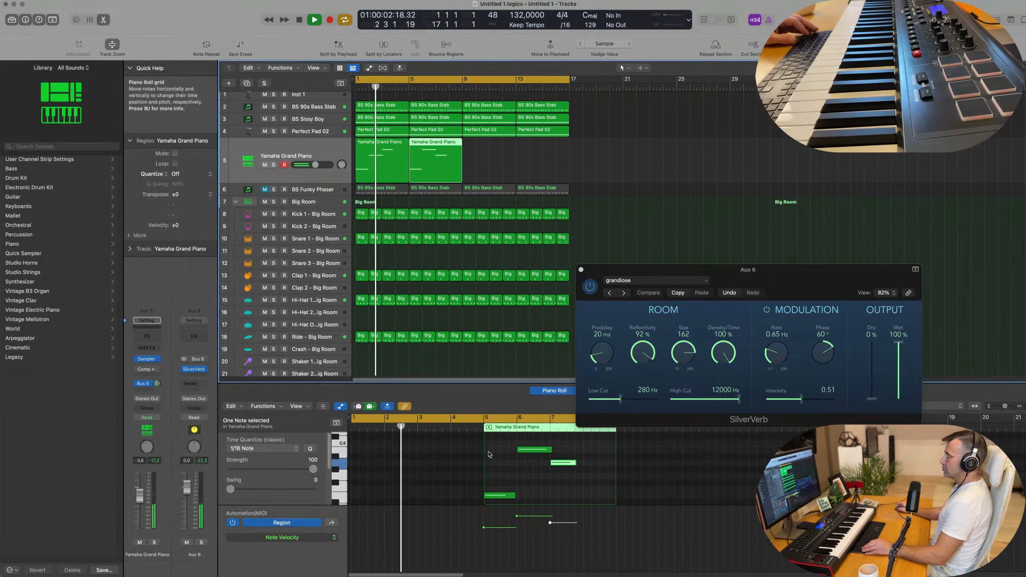
drag(498, 472, 500, 475)
key(super+Left)
click(422, 467)
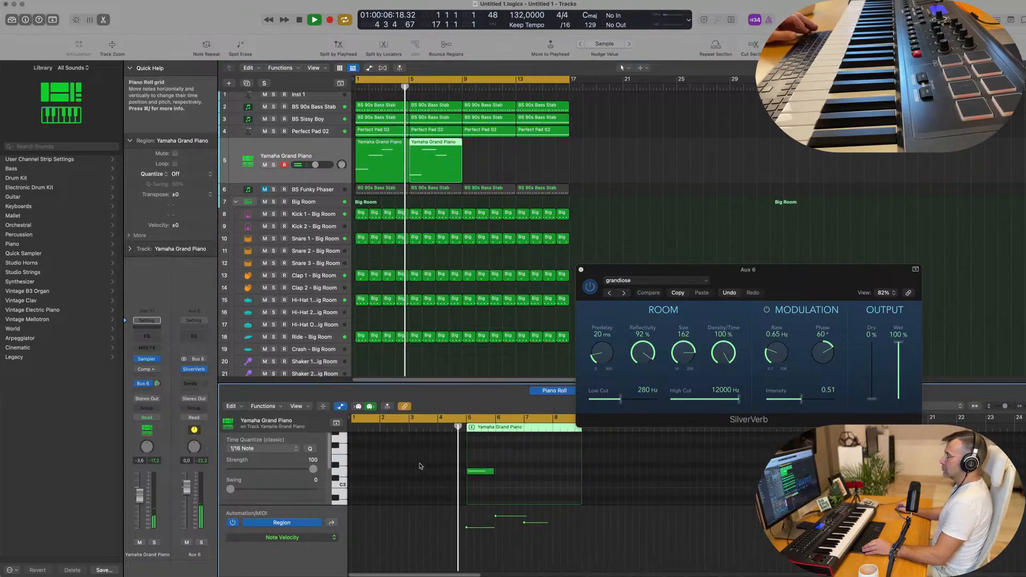
Zoom out, shift another note upward, and select the second piano region.
key(super+Left)
scroll(508, 465, right, 2)
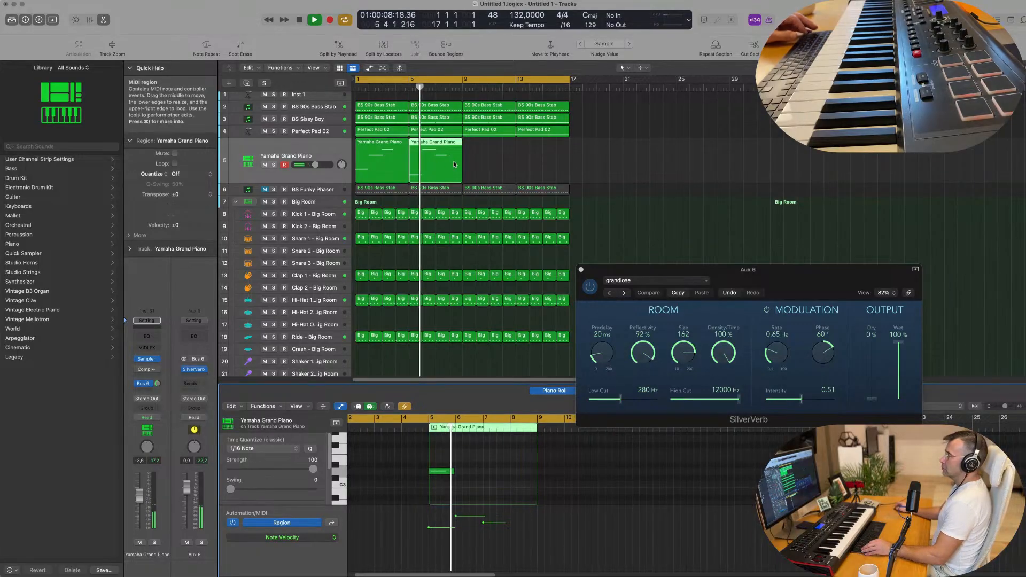
scroll(458, 486, up, 4)
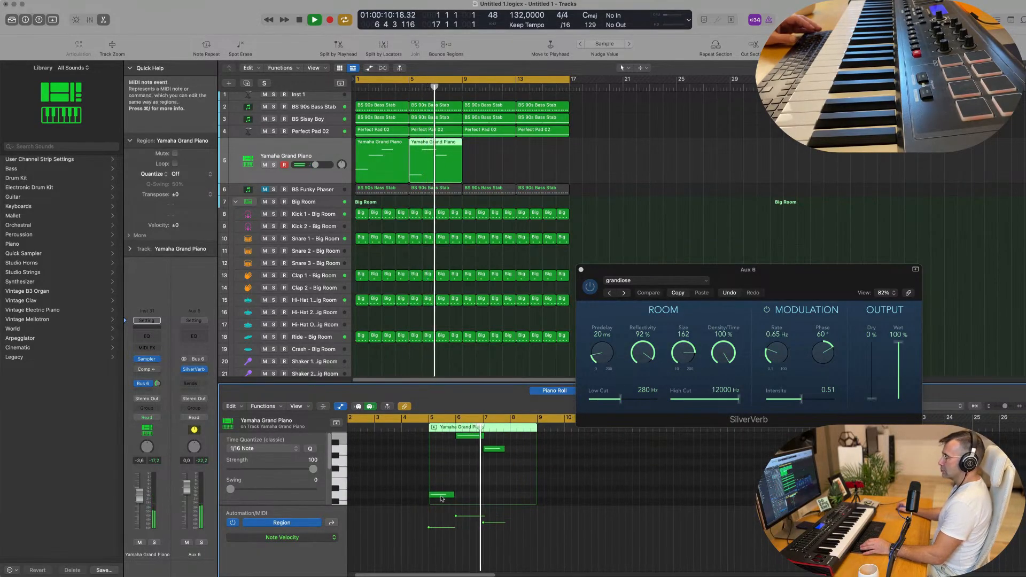
drag(441, 494, 441, 482)
key(Return)
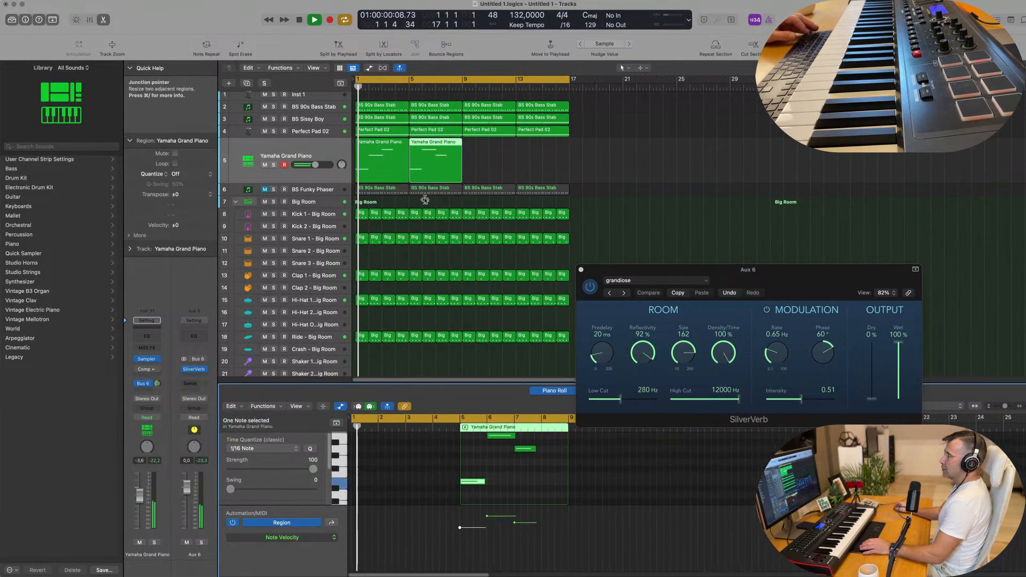
scroll(438, 174, down, 1)
click(478, 152)
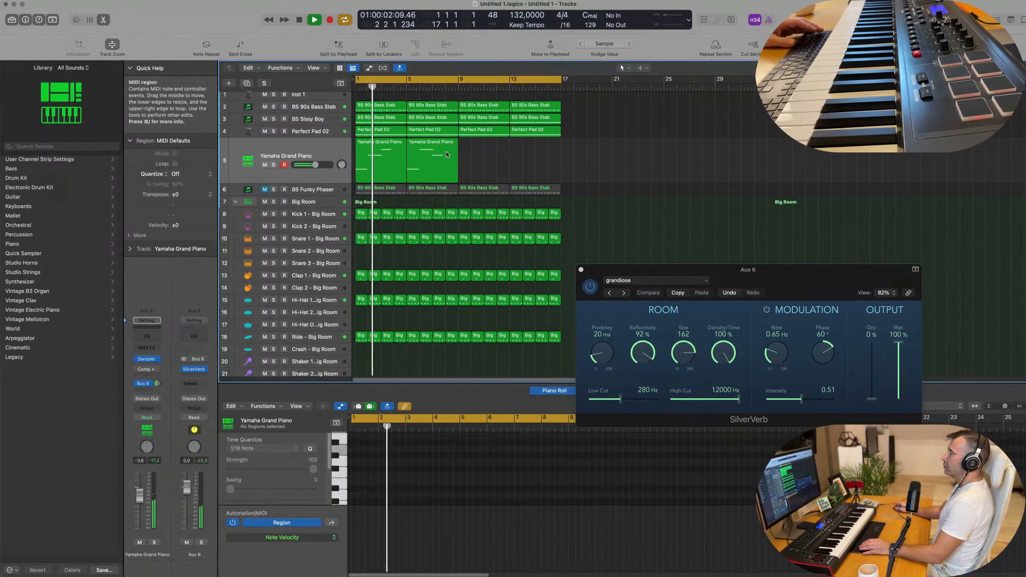
click(429, 166)
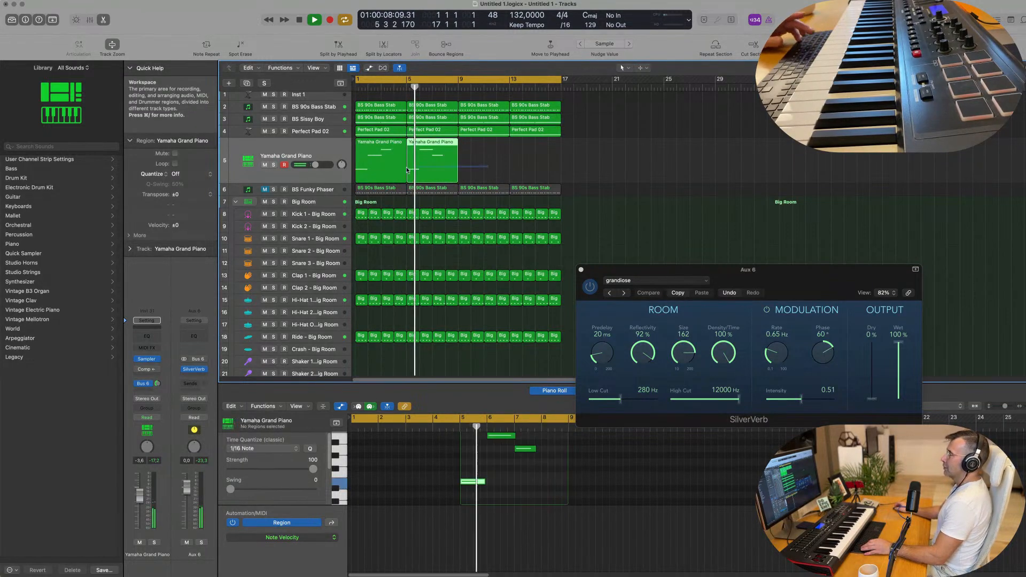
Repeat both piano regions so the part continues at bars 9 and 13.
shift+click(373, 170)
key(super+r)
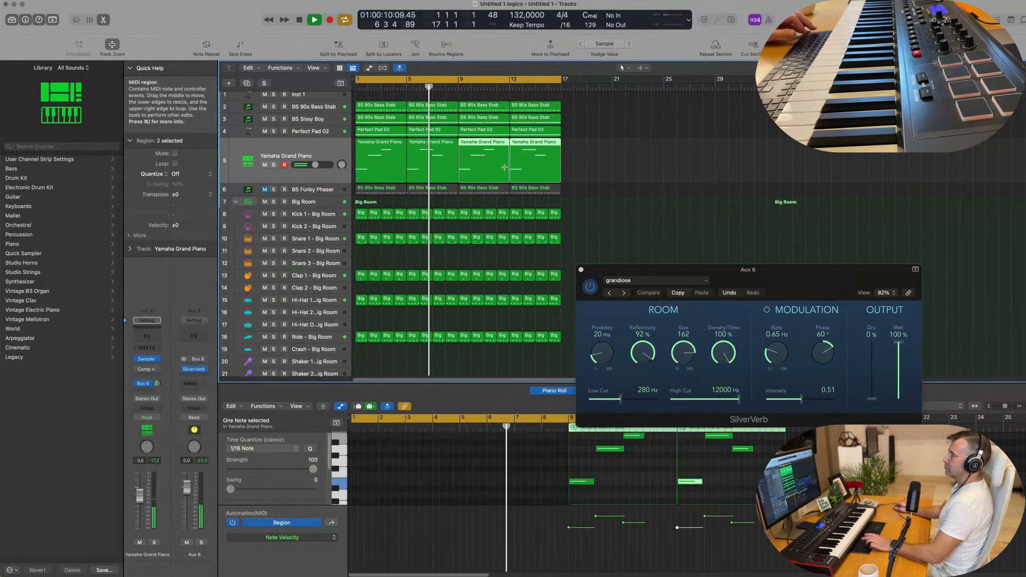
ctrl+alt+click(571, 173)
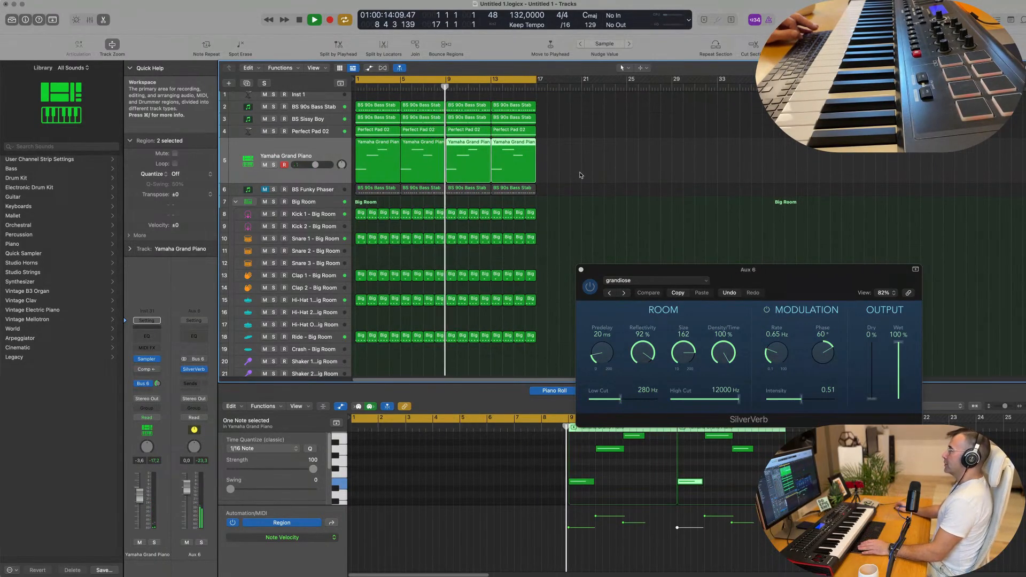
click(579, 175)
scroll(570, 176, down, 1)
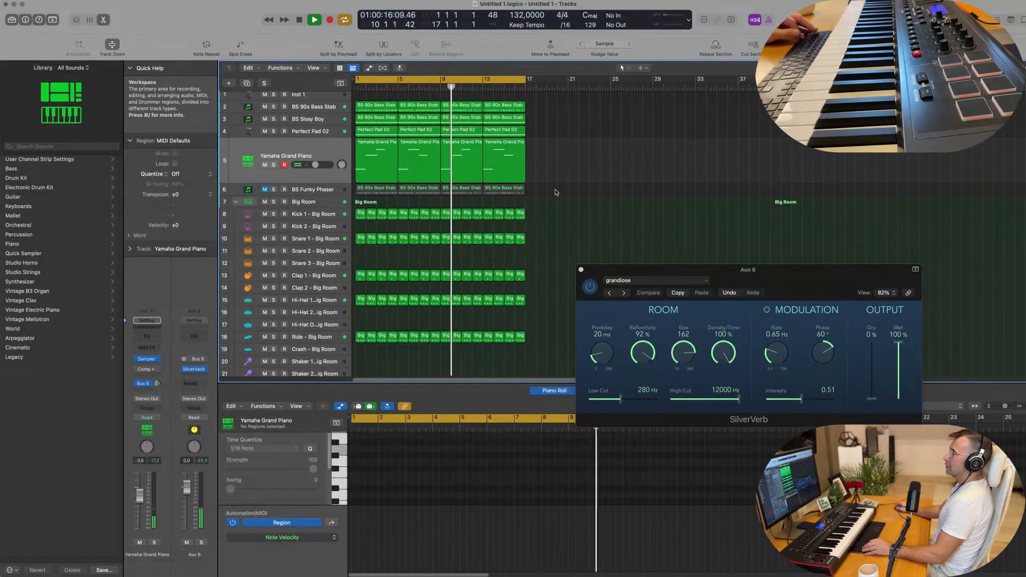
scroll(554, 193, down, 4)
key(Return)
Duplicate the Yamaha Grand Piano track, then briefly solo and unsolo track 3.
click(251, 137)
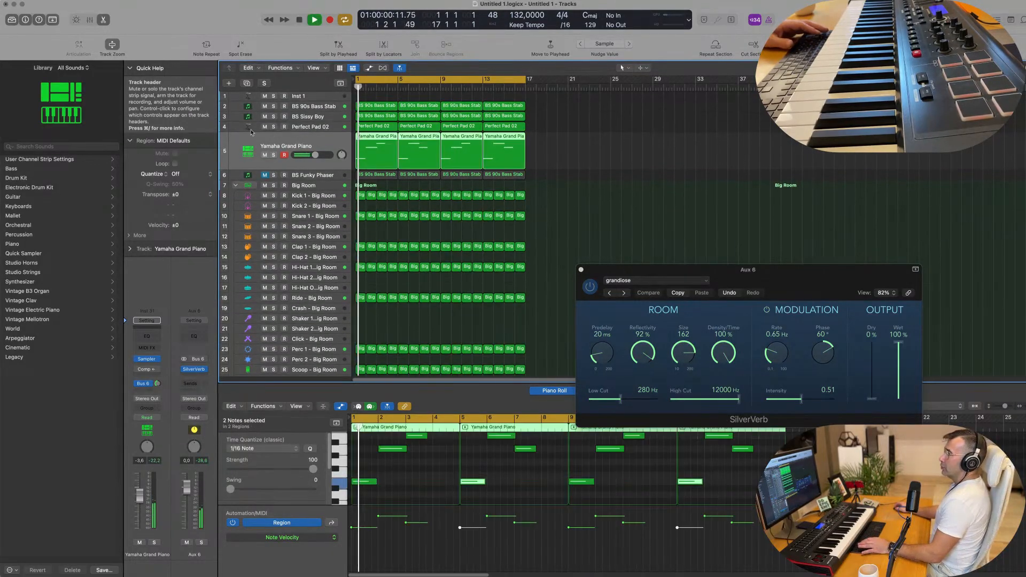
click(247, 83)
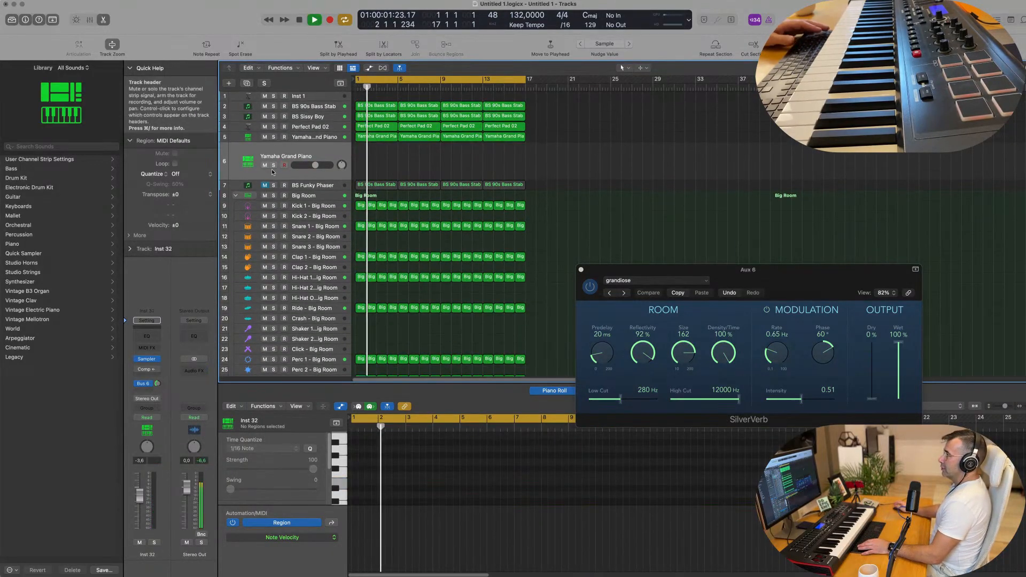
click(332, 126)
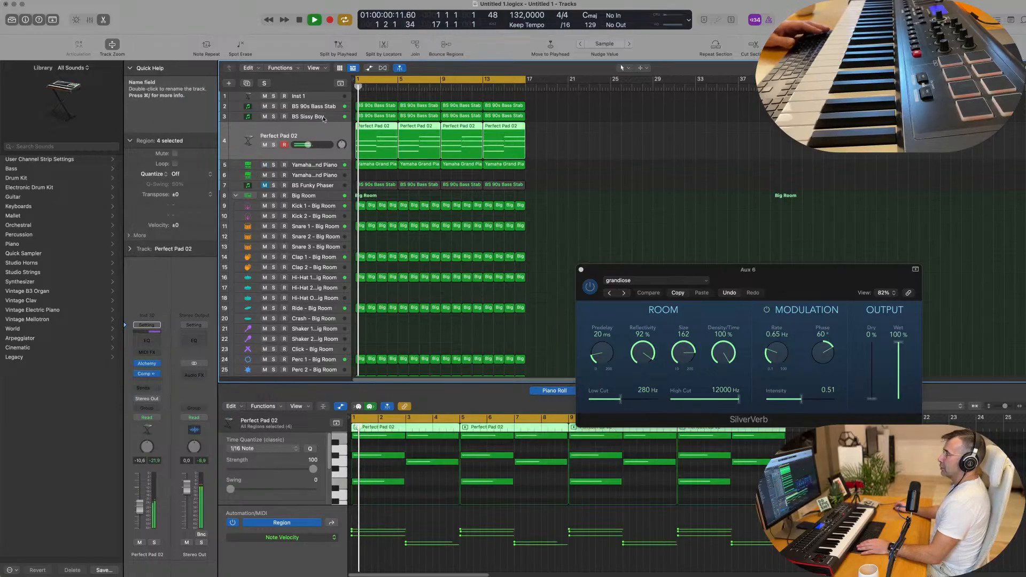
click(275, 117)
click(275, 117)
Mute track 3 and the BS 90s Bass Stab track during playback.
key(space)
key(space)
click(264, 116)
key(space)
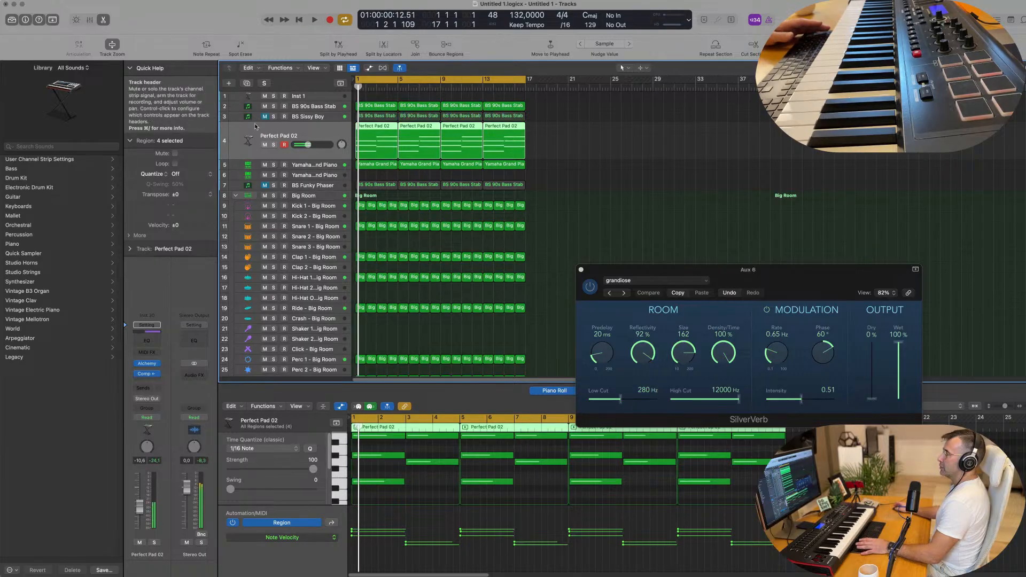
key(space)
click(323, 109)
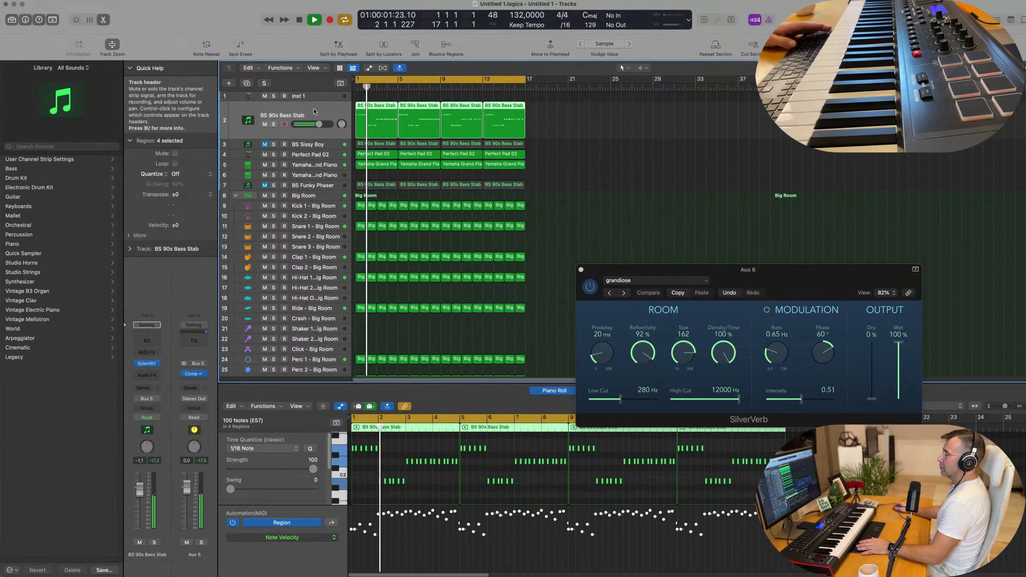
click(265, 124)
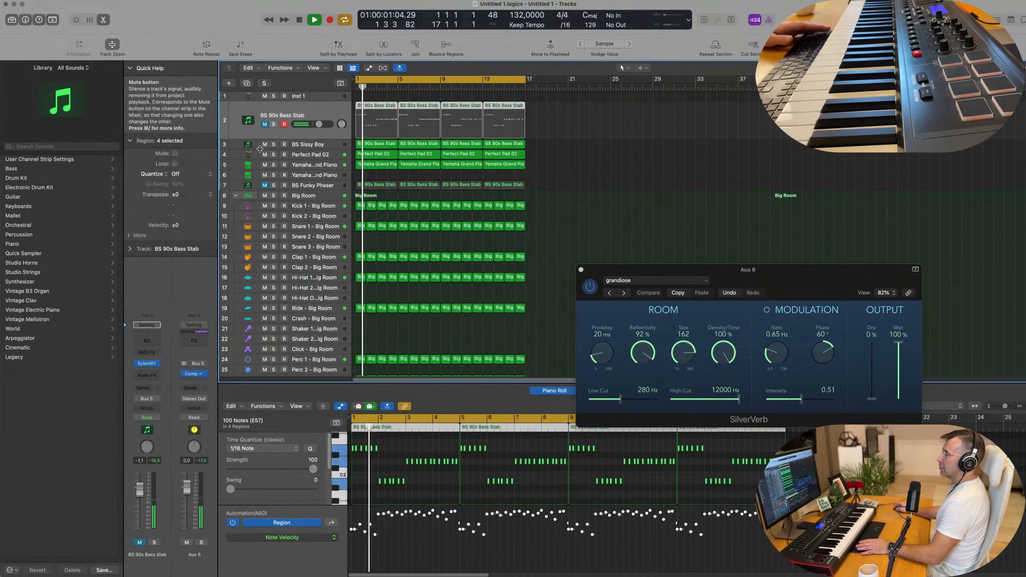
Duplicate the BS Sissy Boy track as a new empty track.
click(317, 146)
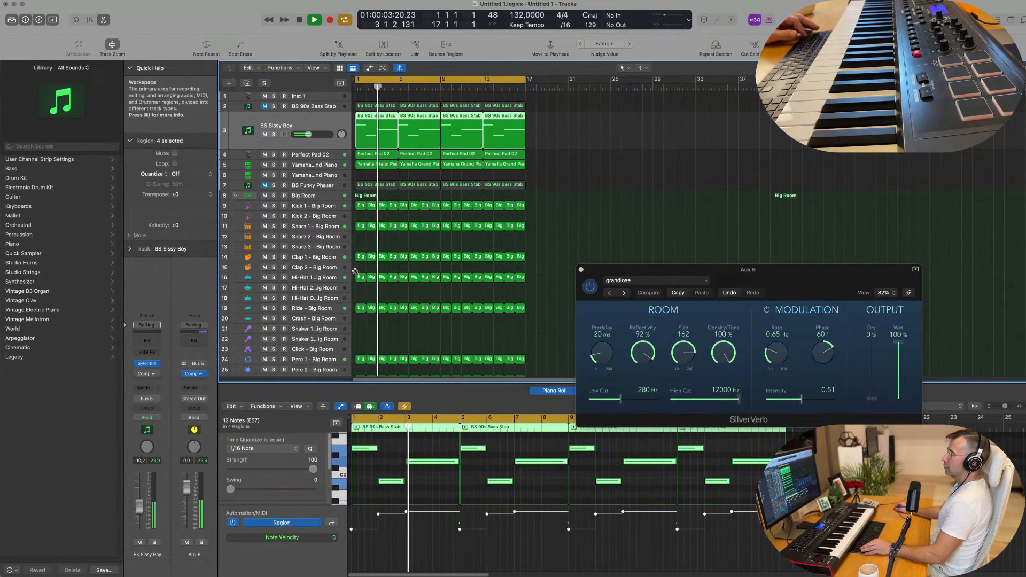
scroll(355, 271, up, 2)
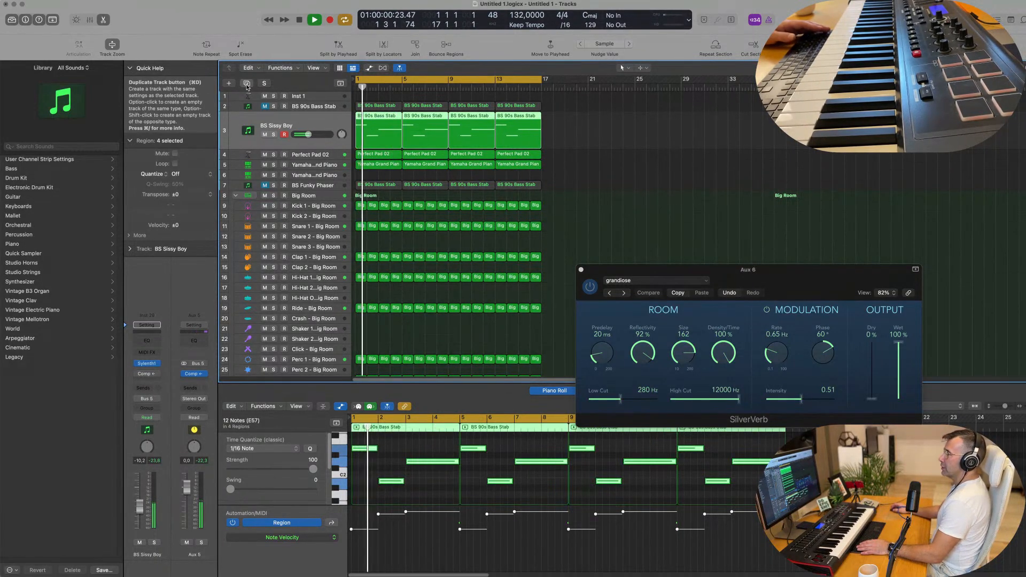
key(super+d)
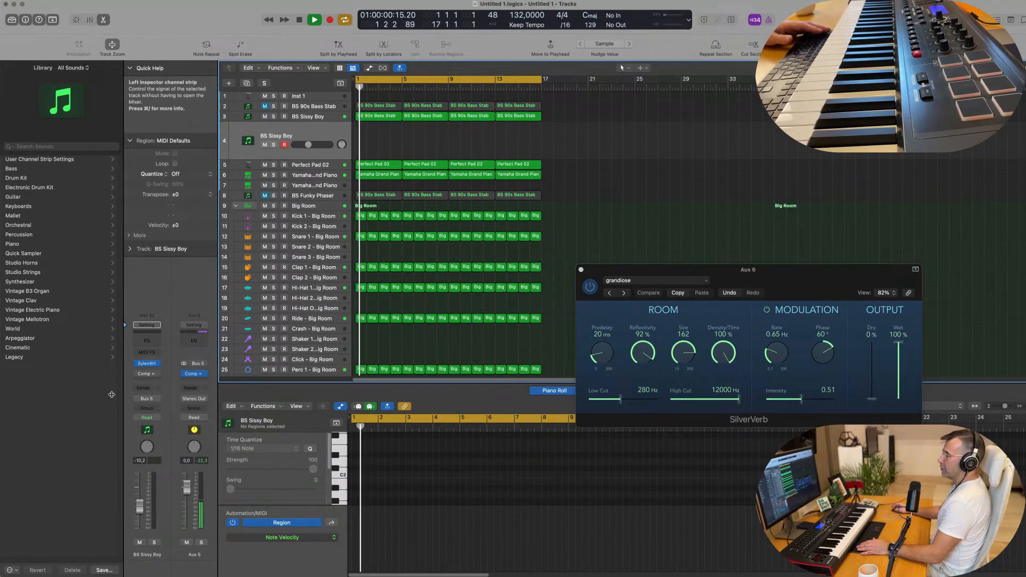
Open Sylenth1 and audition fourth-bank presets, starting from ARP Portano through ARP The Snake.
click(146, 363)
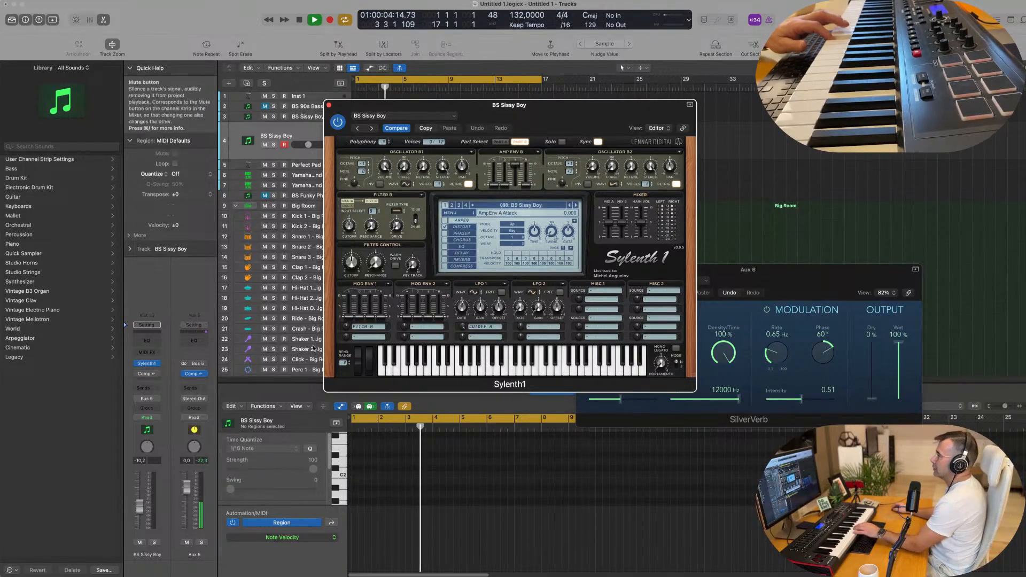
click(528, 206)
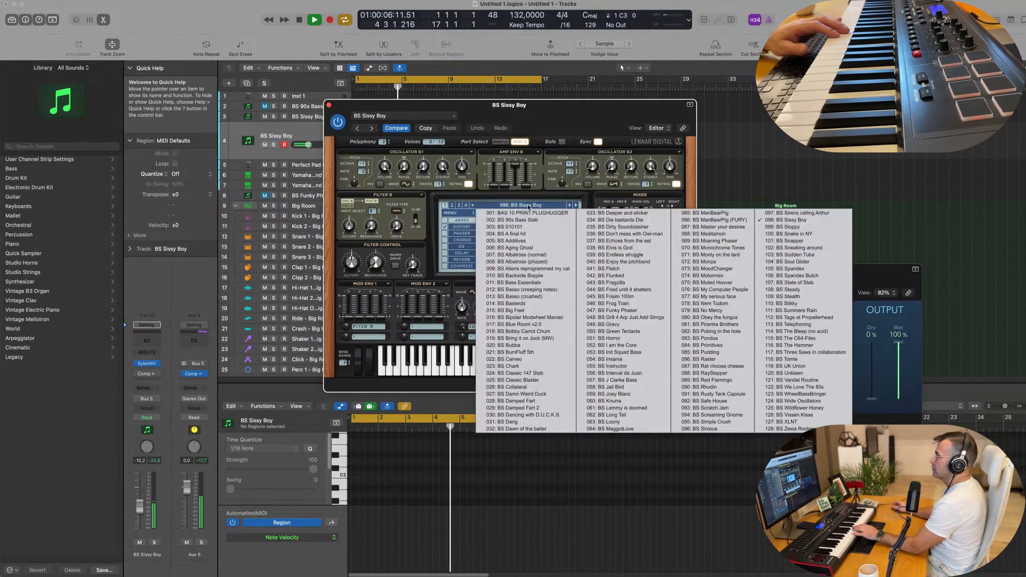
click(464, 204)
click(496, 207)
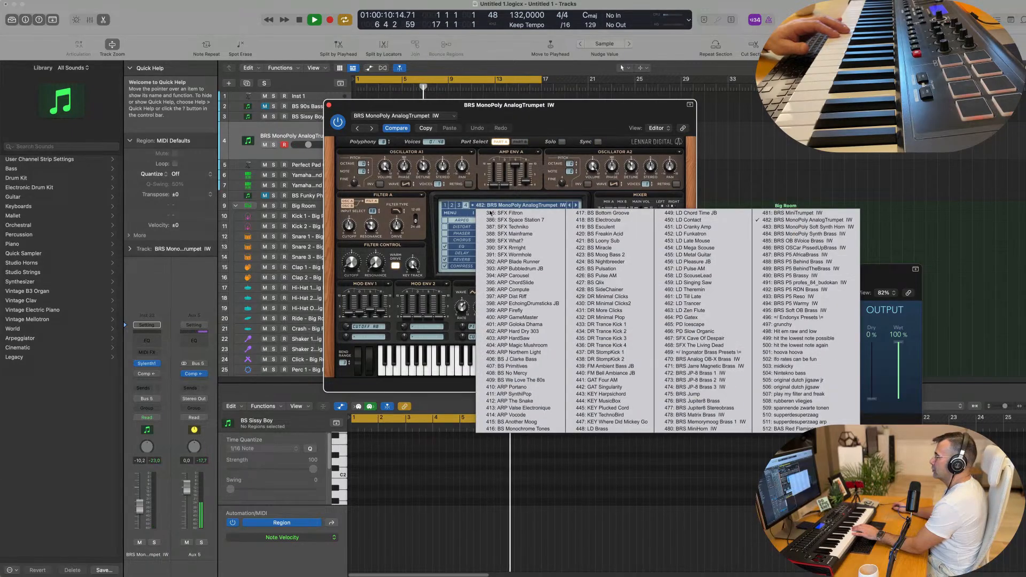
click(511, 387)
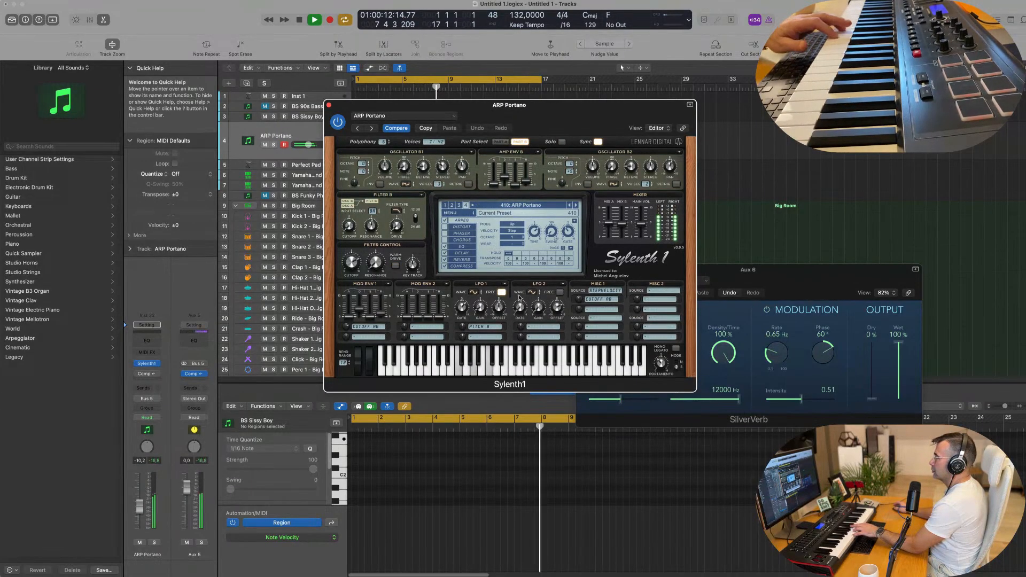
click(576, 205)
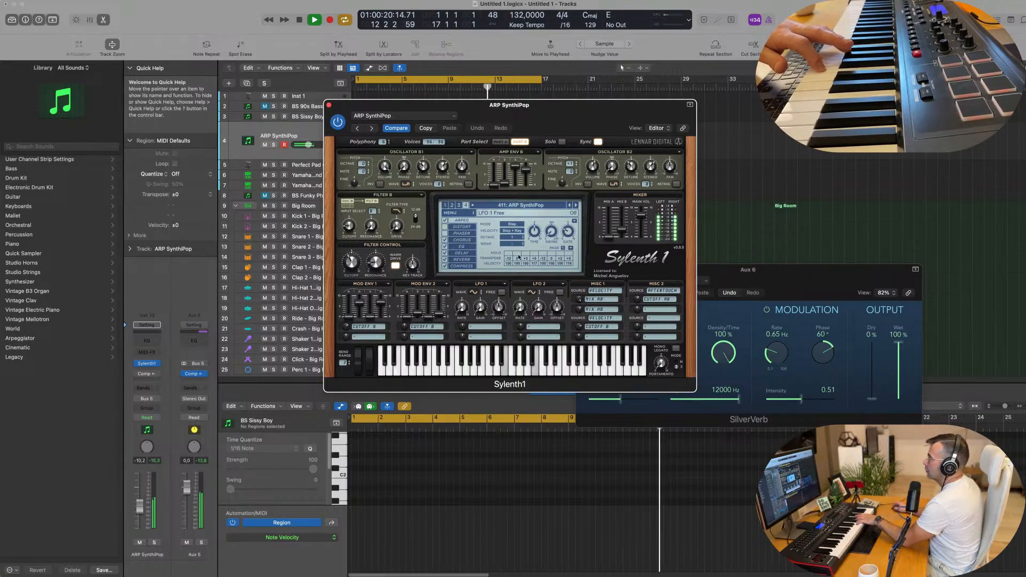
click(577, 205)
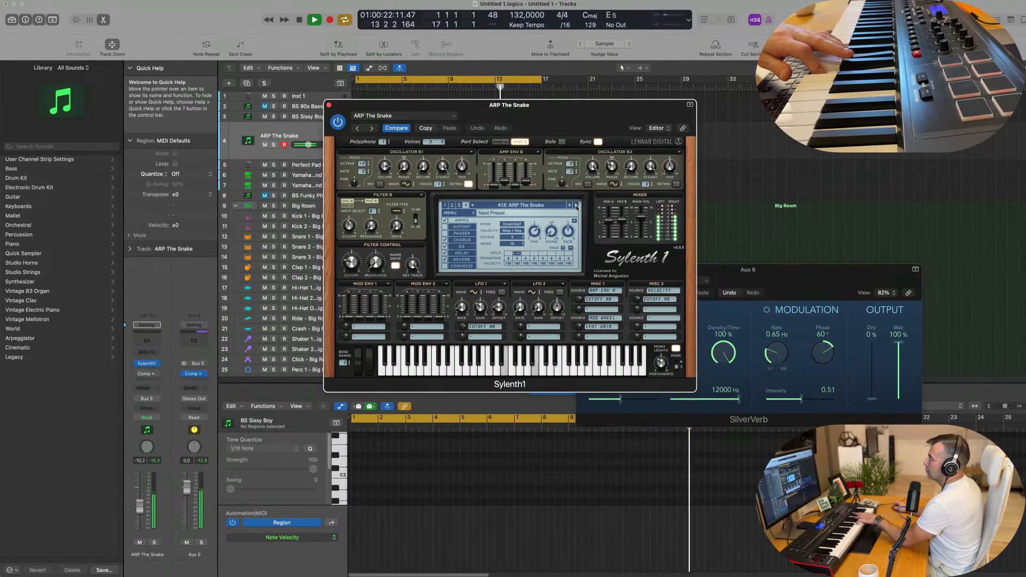
click(576, 205)
click(576, 205)
click(576, 206)
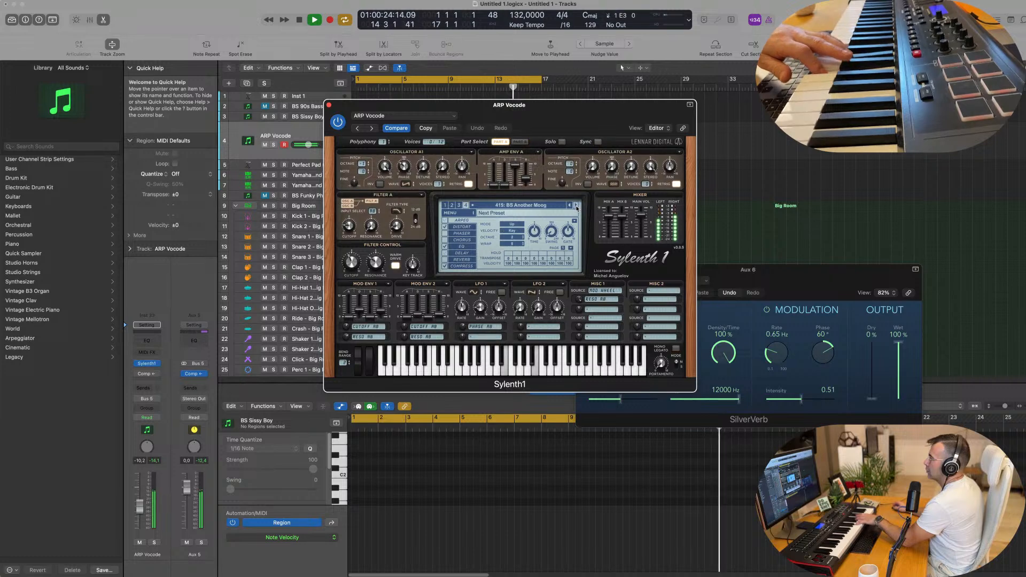
Try the supperdesuperzaag preset, then load BS XLNT and afterwards SFX Explosion.
click(563, 208)
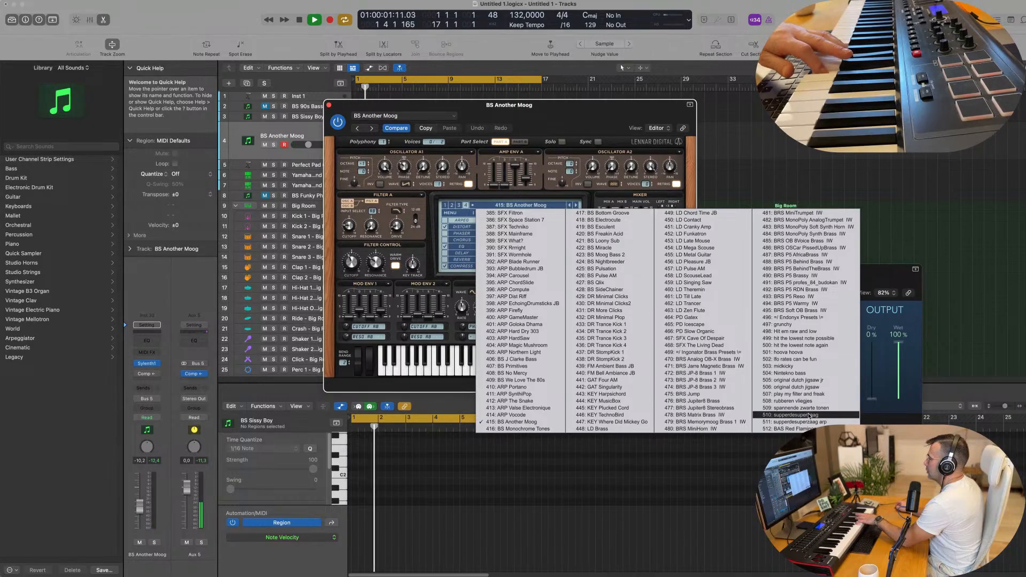
click(785, 415)
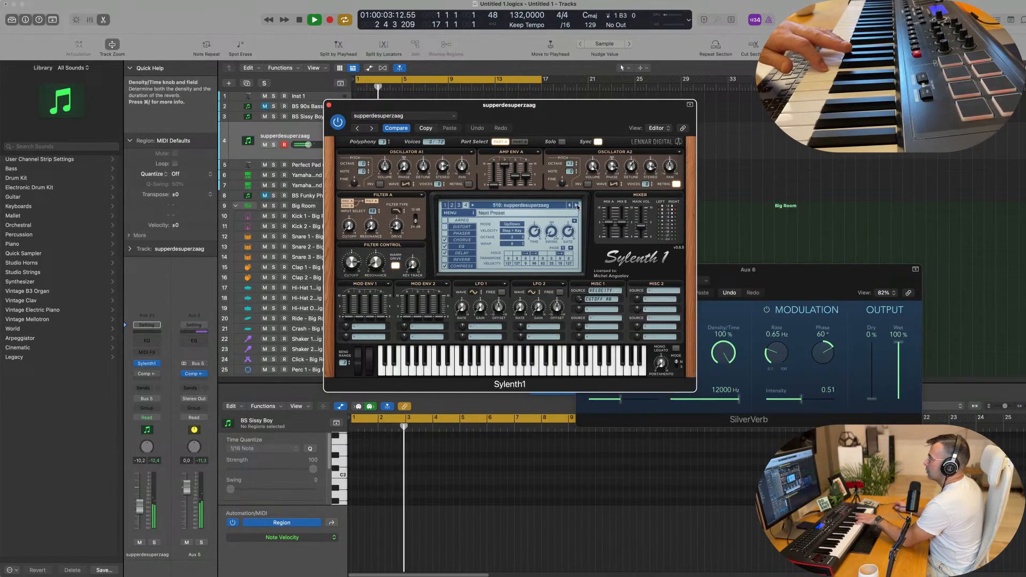
click(577, 206)
click(556, 206)
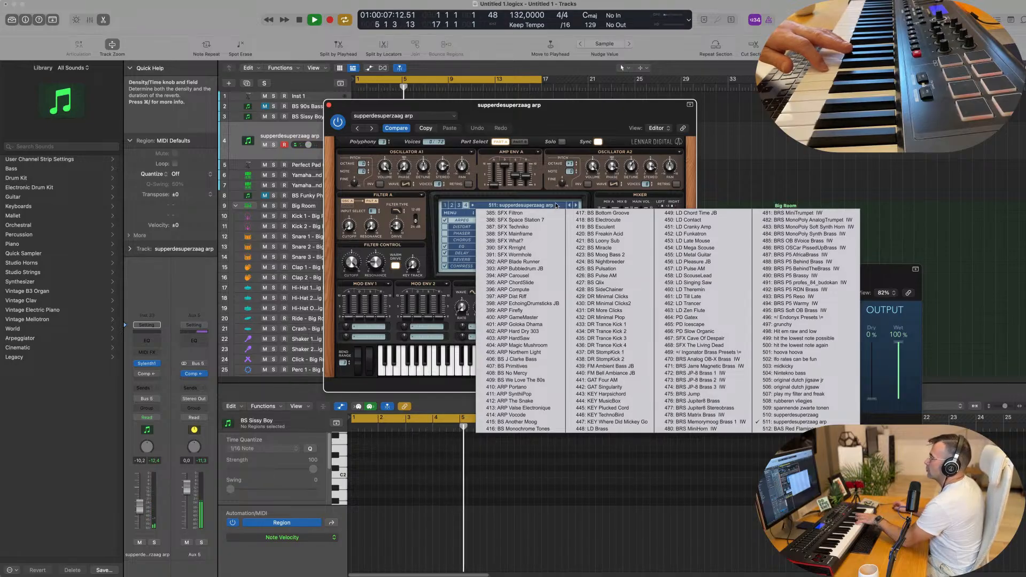
click(451, 206)
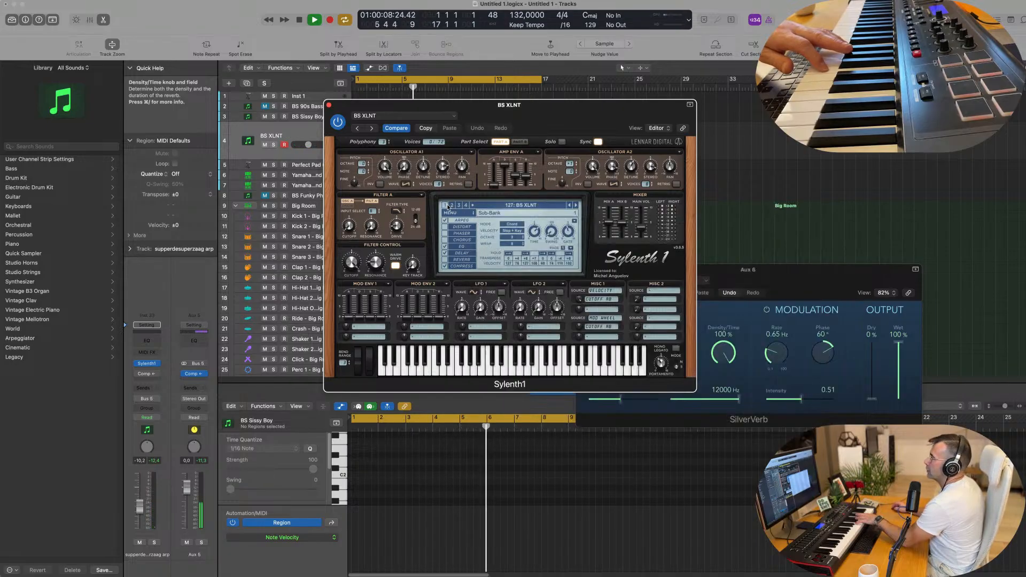
click(499, 206)
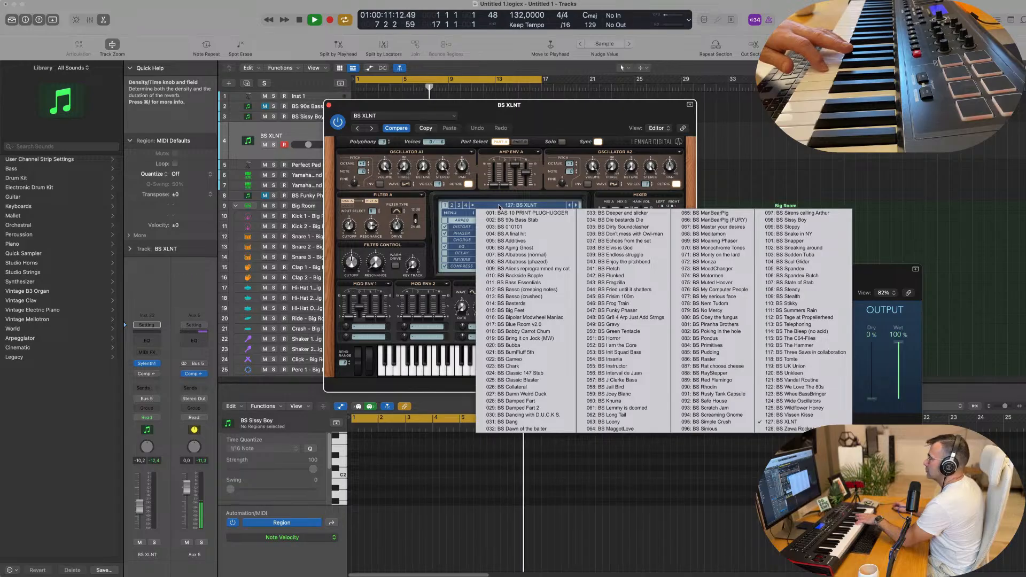
click(451, 206)
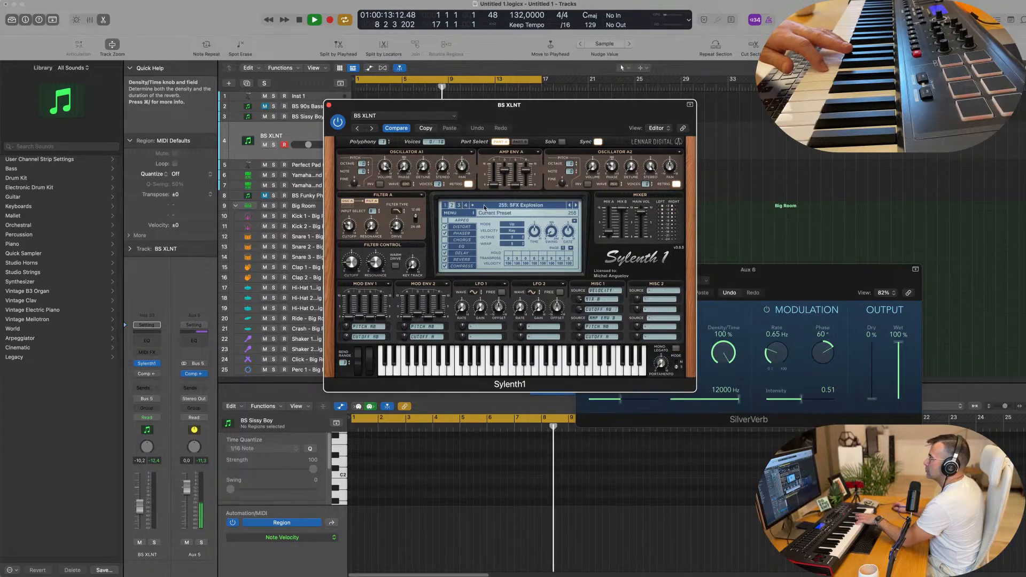
Load SFX Predator and step through presets up to ARP 1985 Dav&Len 2.
click(485, 206)
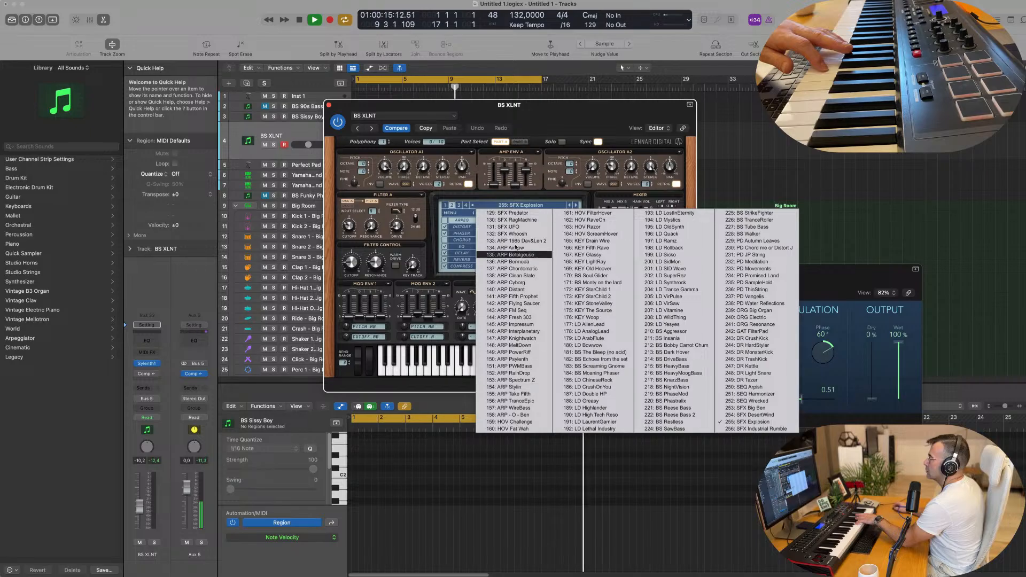
click(500, 214)
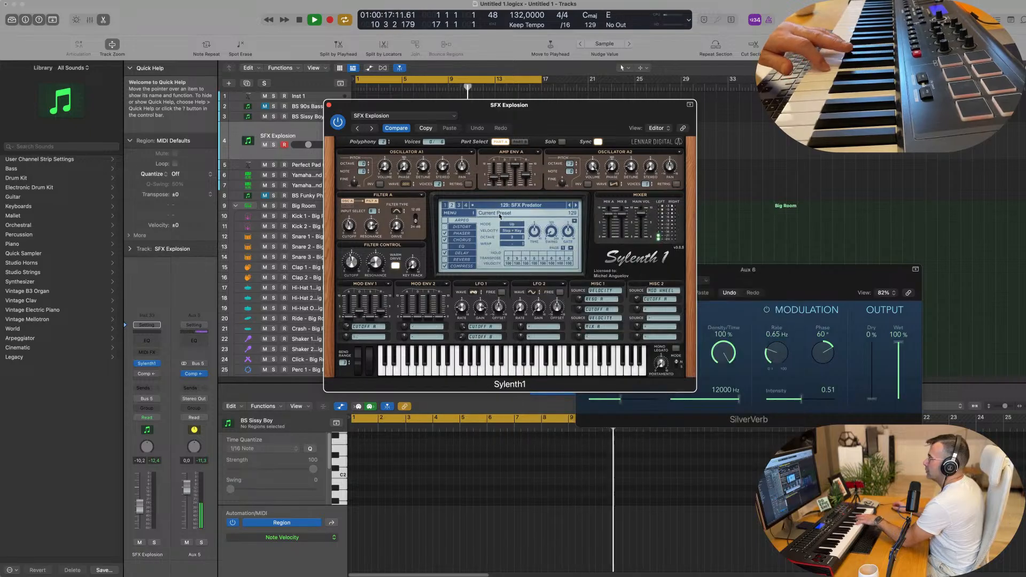
click(576, 206)
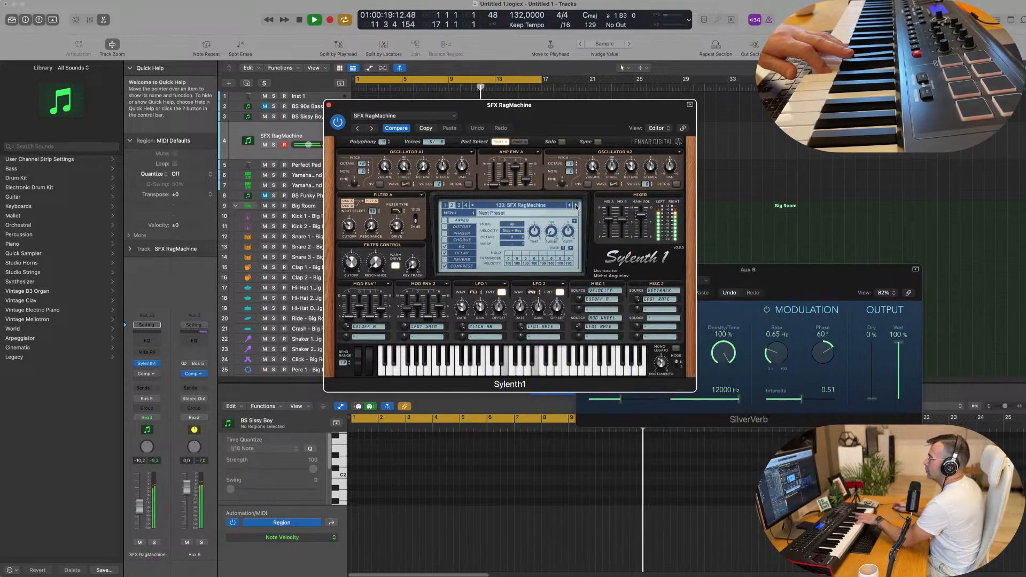
click(576, 206)
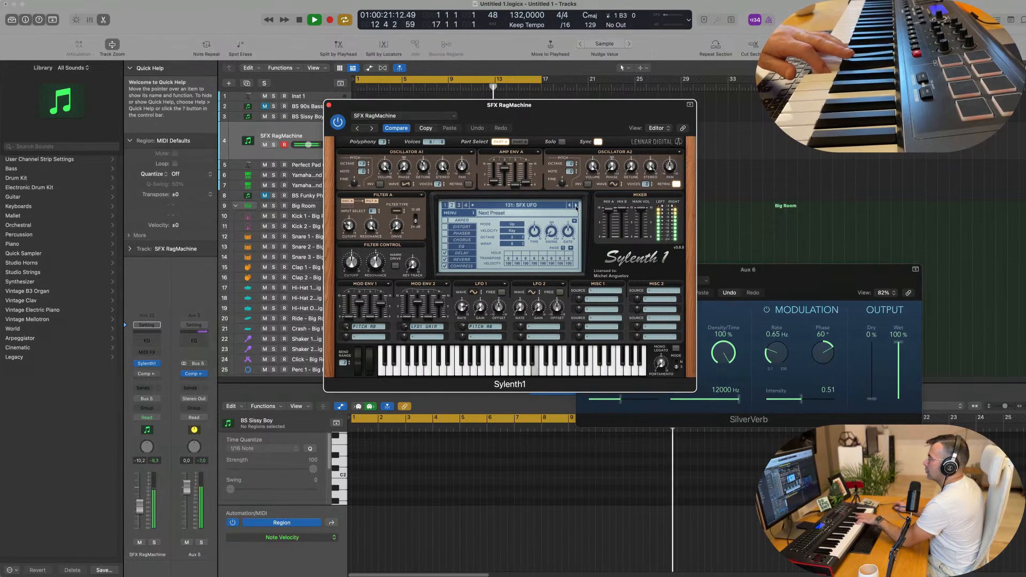
click(576, 206)
click(576, 206)
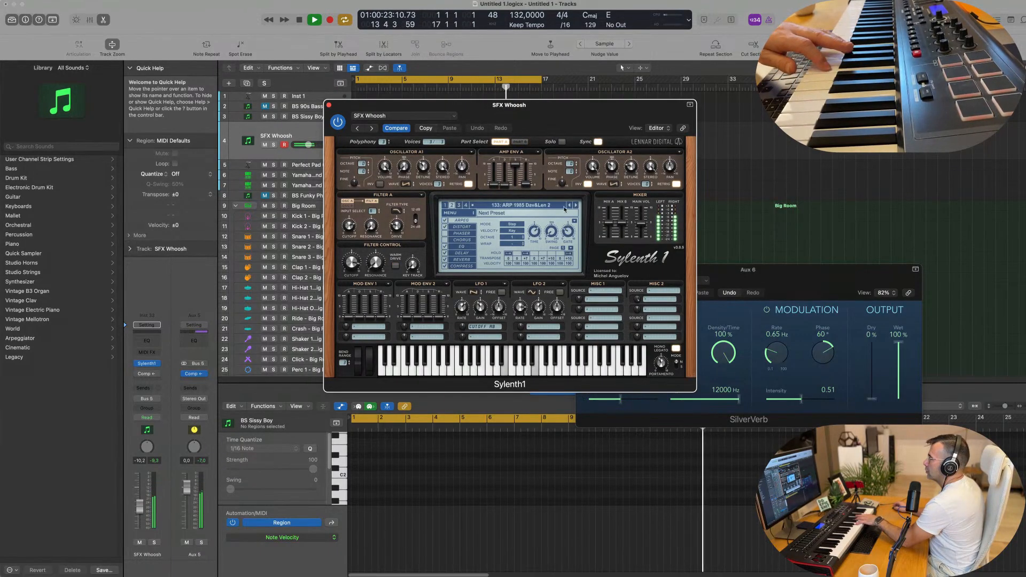
Step on to the ARP Bermuda preset and set the track volume to -16.0 dB.
click(527, 206)
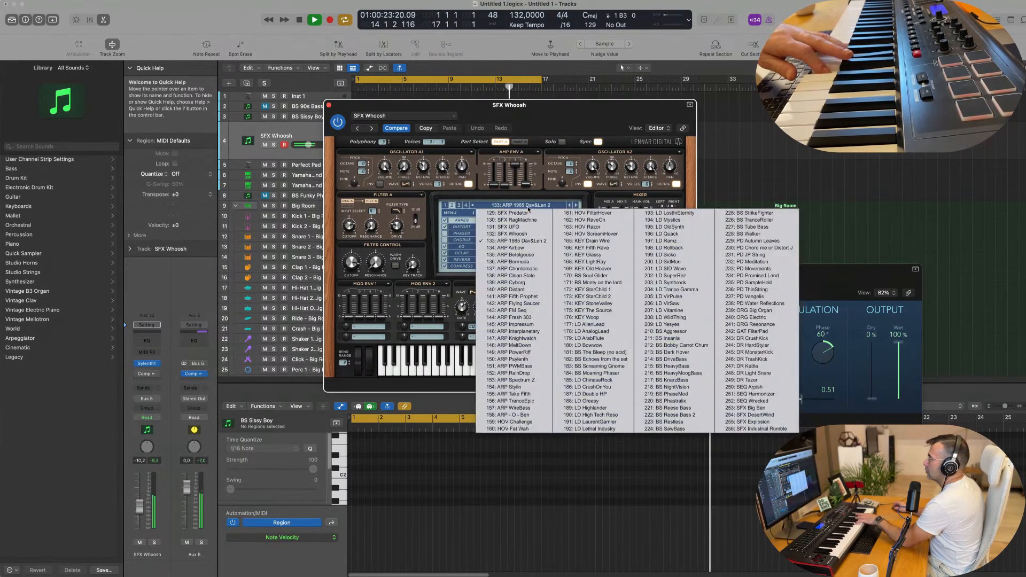
click(553, 197)
click(576, 206)
click(576, 206)
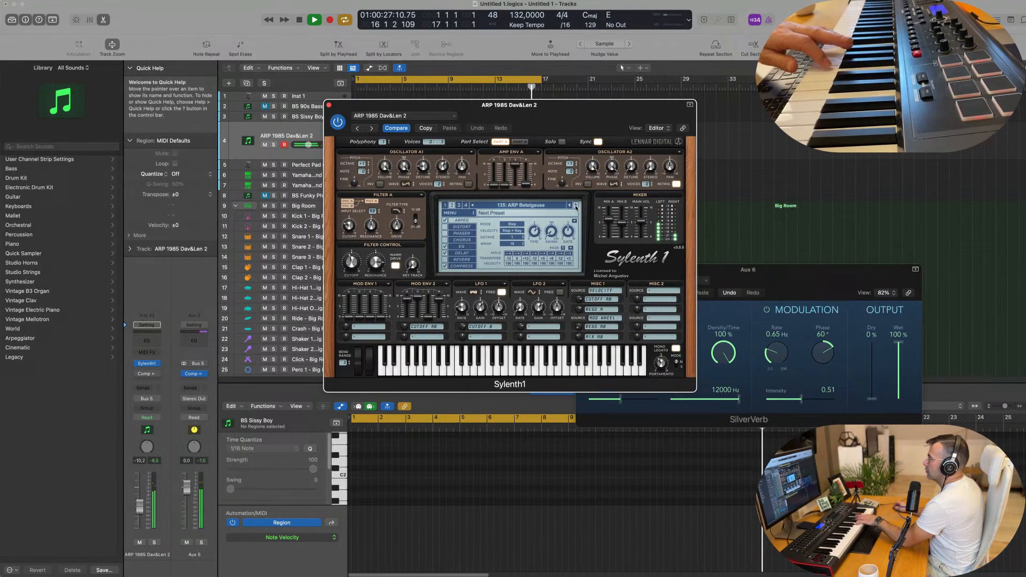
click(576, 206)
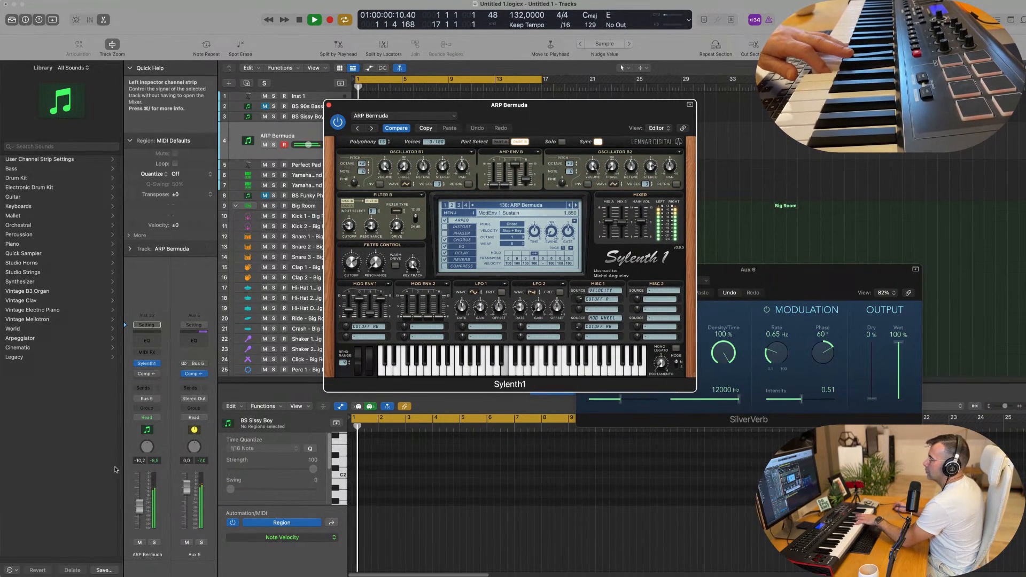
click(140, 521)
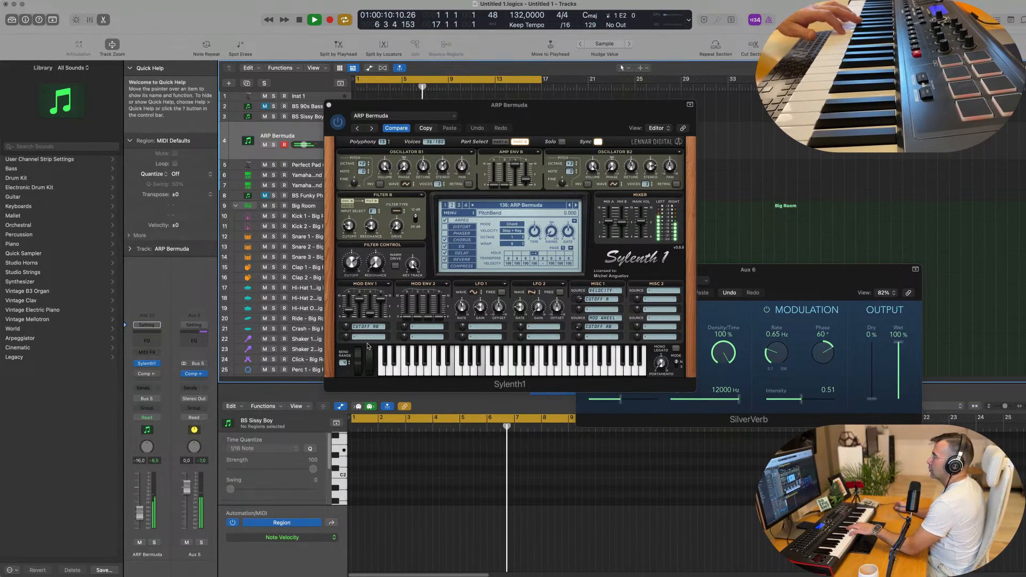
Audition Sylenth1's ARP presets from ARP Chordomatic through ARP MeltDown.
click(575, 207)
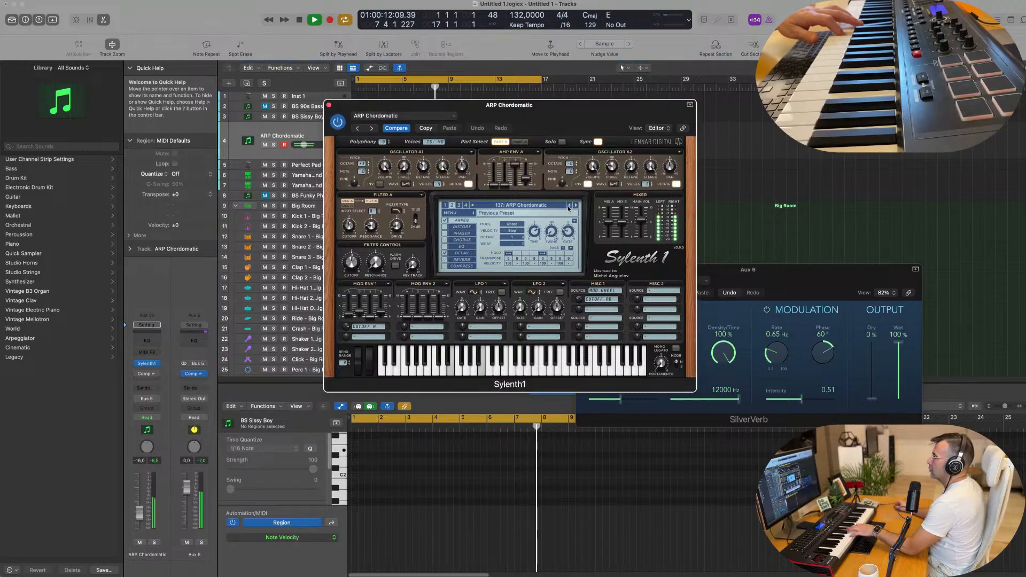
click(576, 206)
click(576, 206)
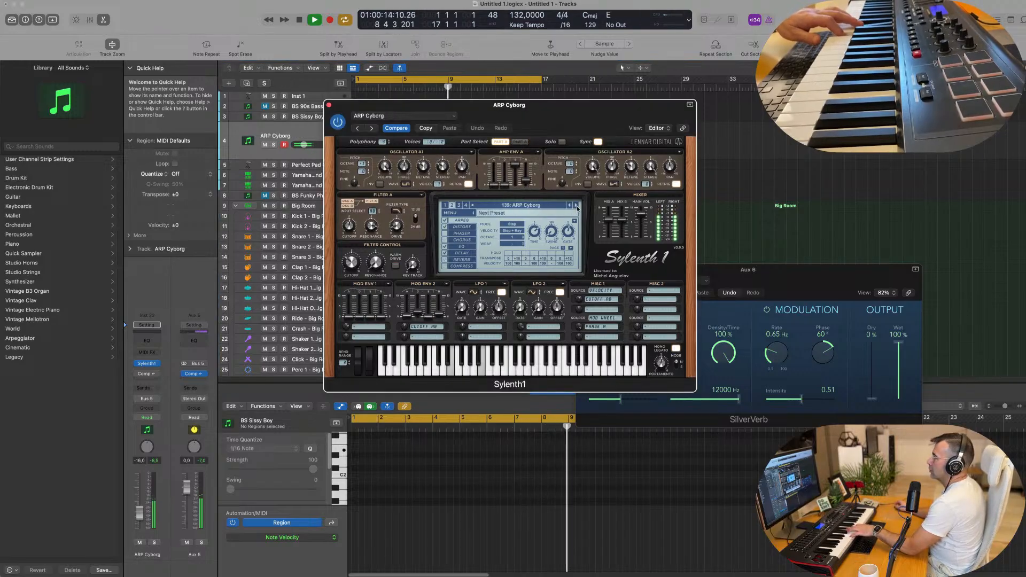
click(576, 207)
click(570, 206)
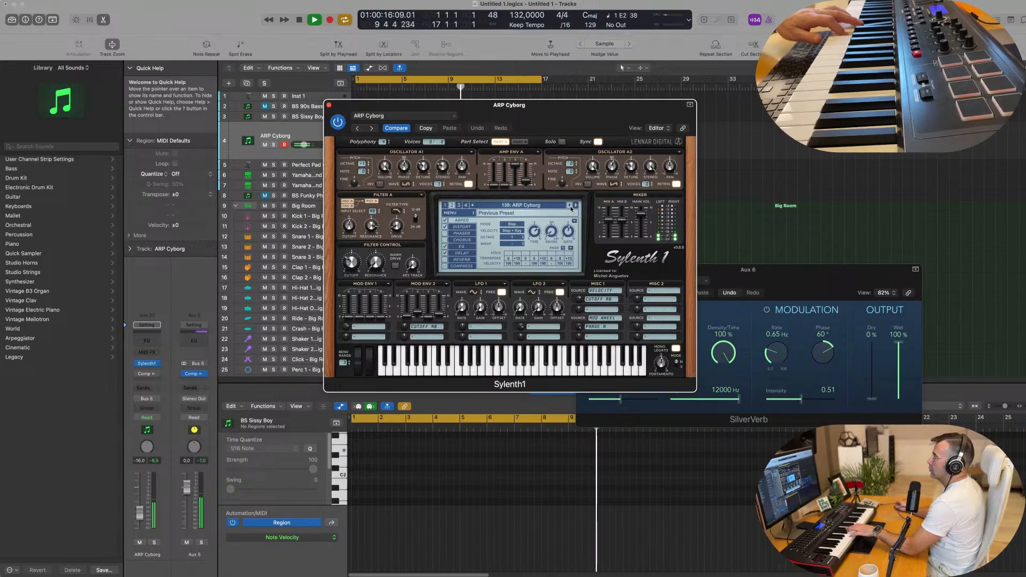
click(576, 206)
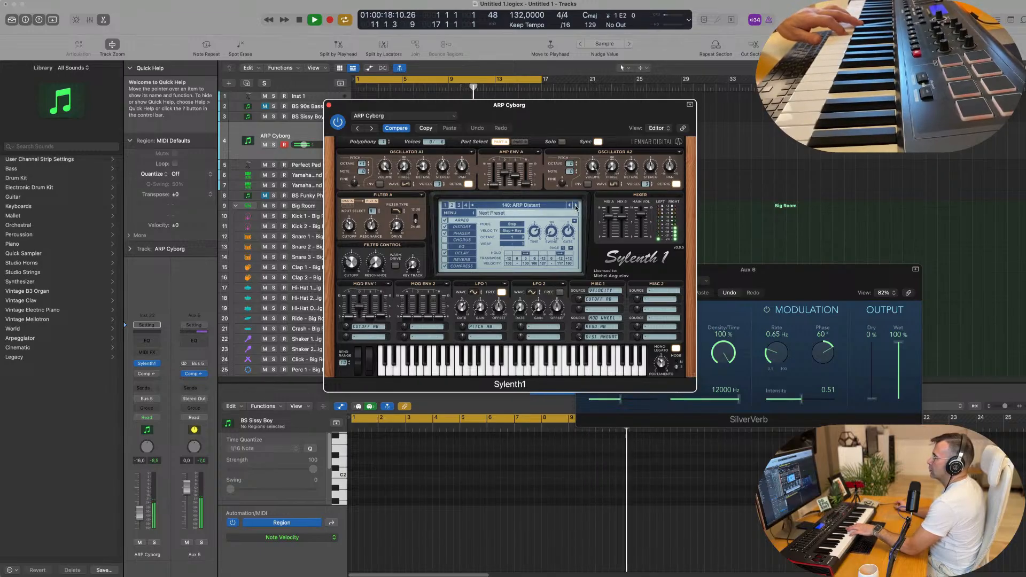
click(576, 206)
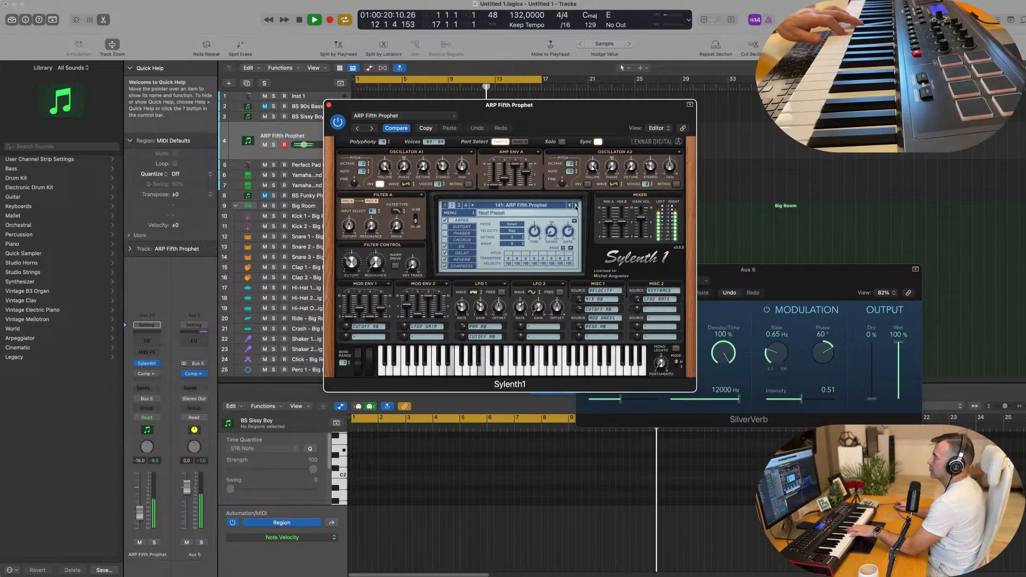
click(576, 207)
click(576, 206)
click(576, 206)
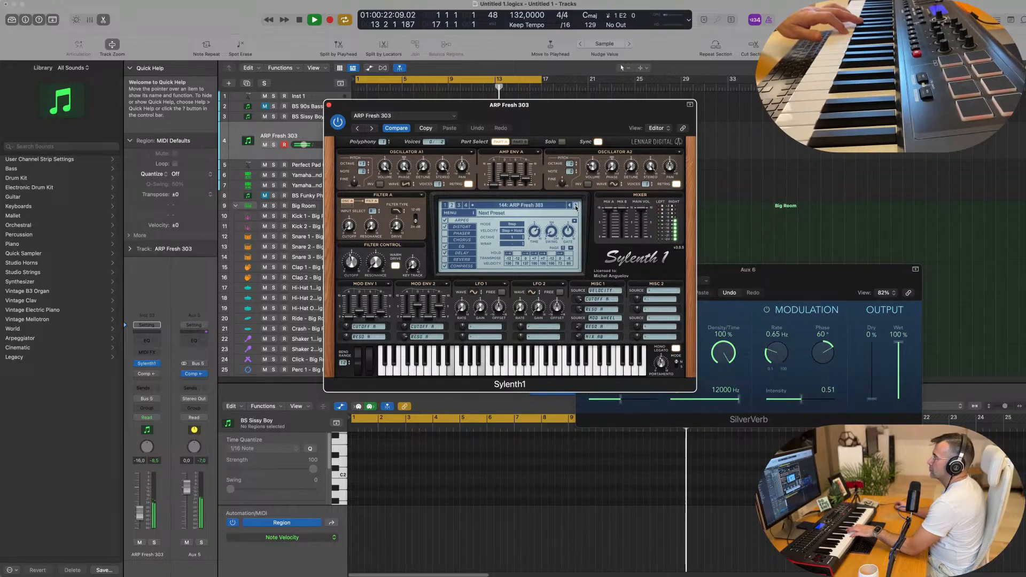
click(576, 206)
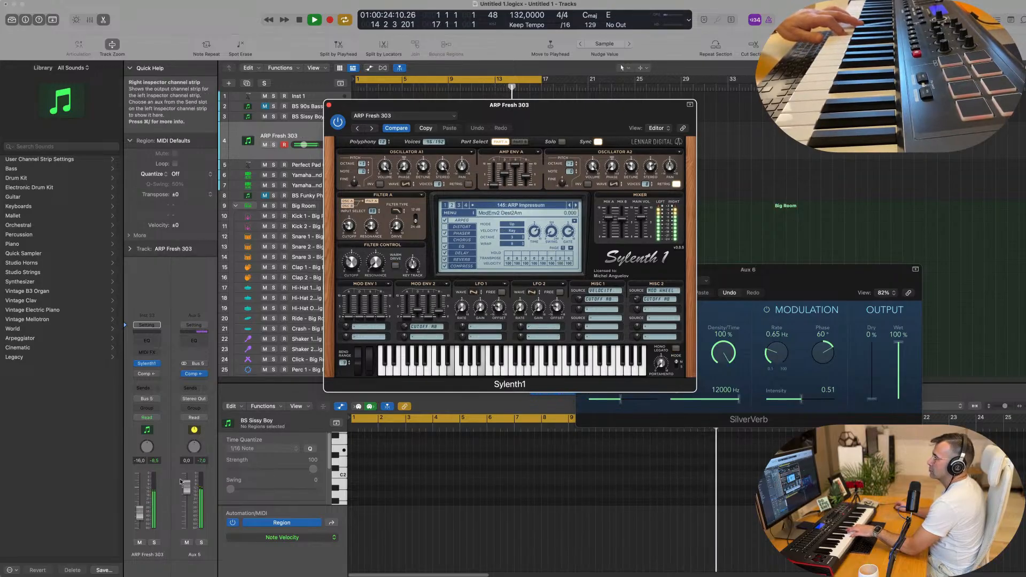
click(576, 206)
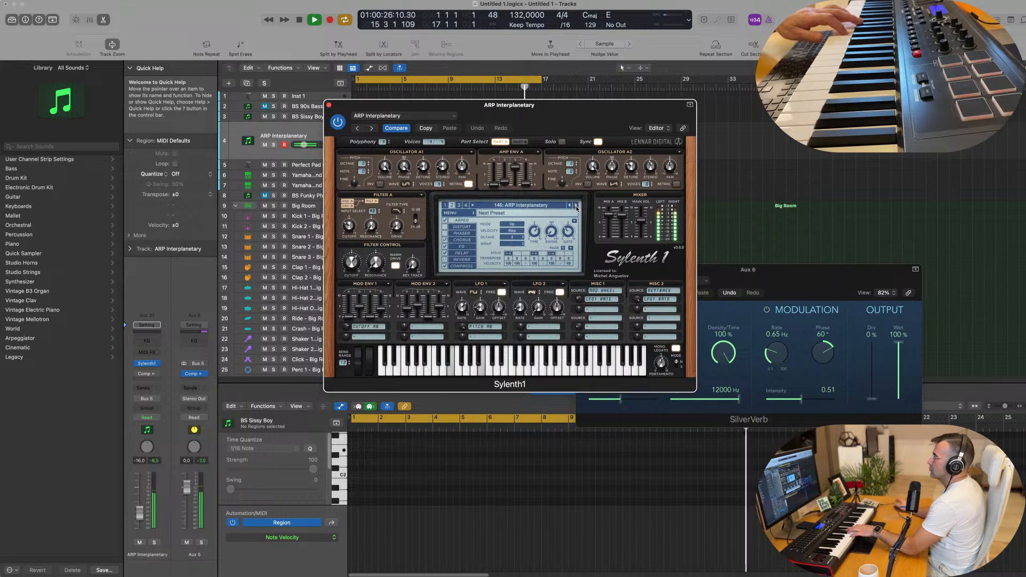
click(575, 206)
click(576, 206)
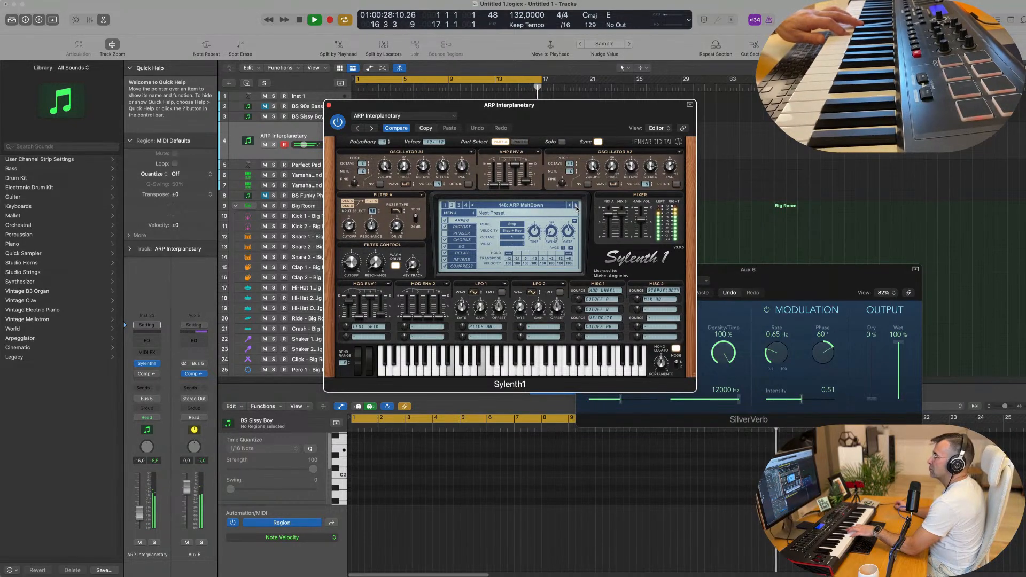
Keep auditioning presets from ARP PowerRiff through HOV Challenge to HOV Fat Wah.
click(576, 206)
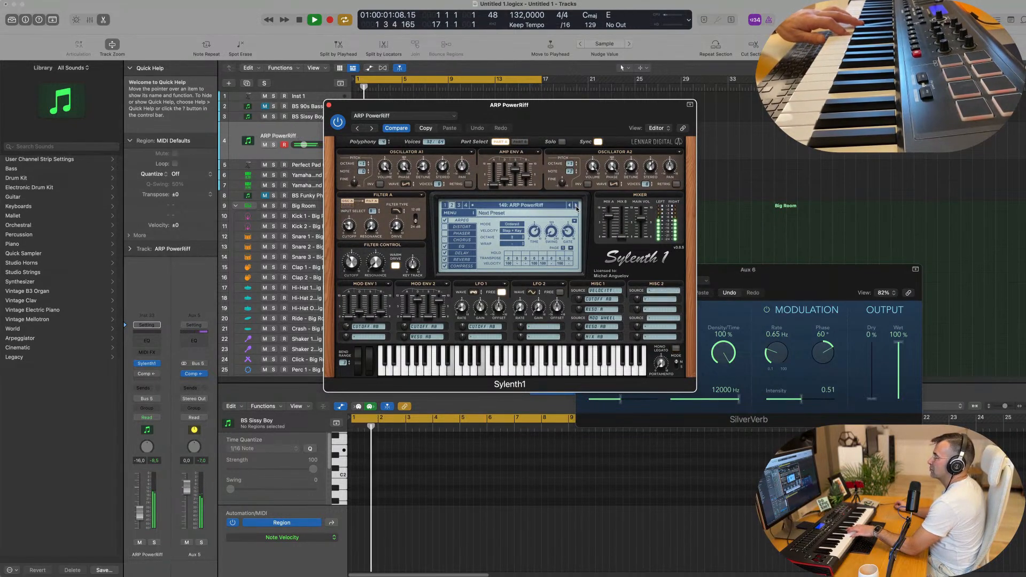
click(575, 206)
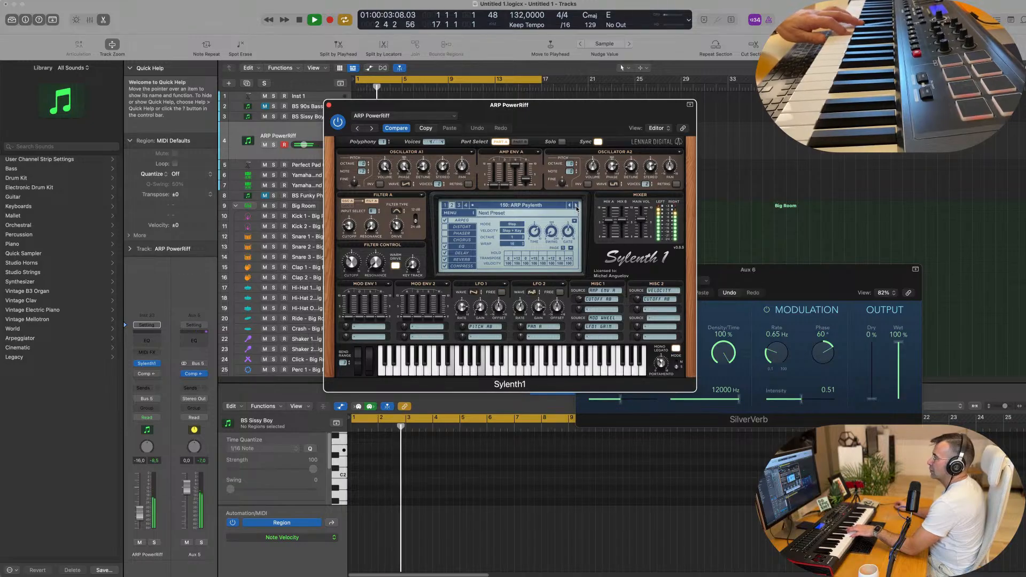
click(576, 206)
click(576, 206)
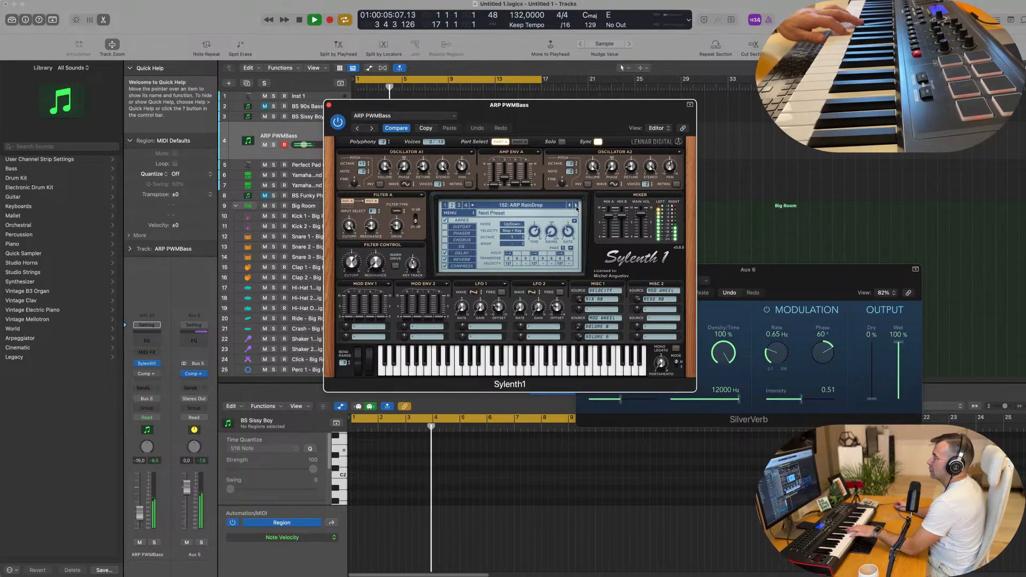
click(576, 206)
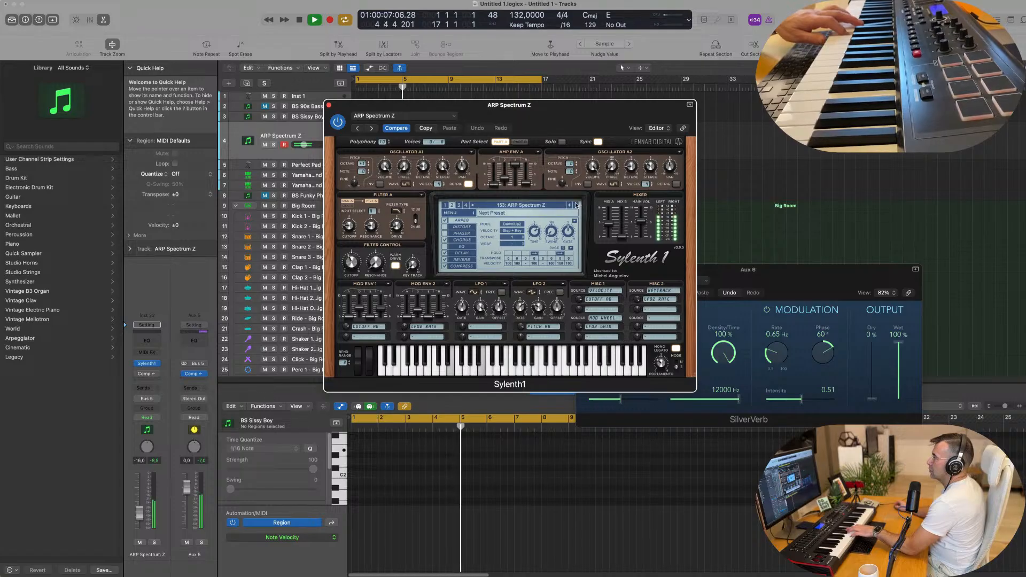
click(576, 206)
click(576, 205)
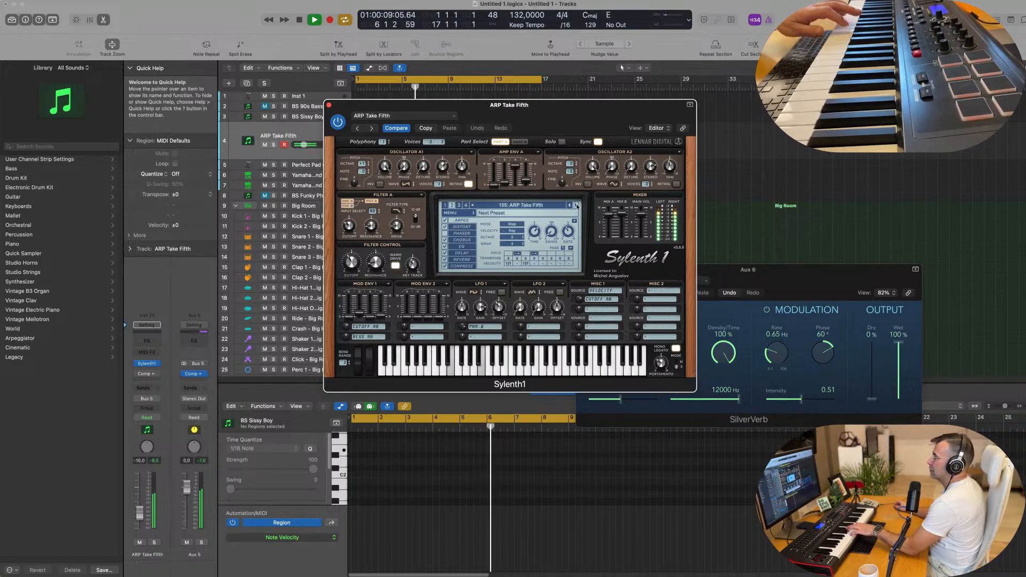
click(576, 206)
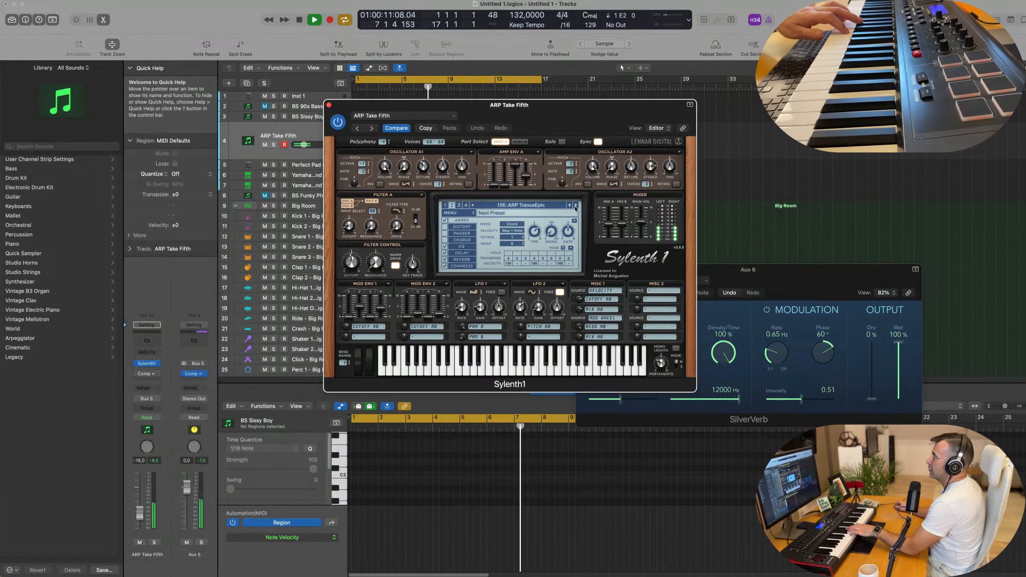
click(576, 206)
click(576, 205)
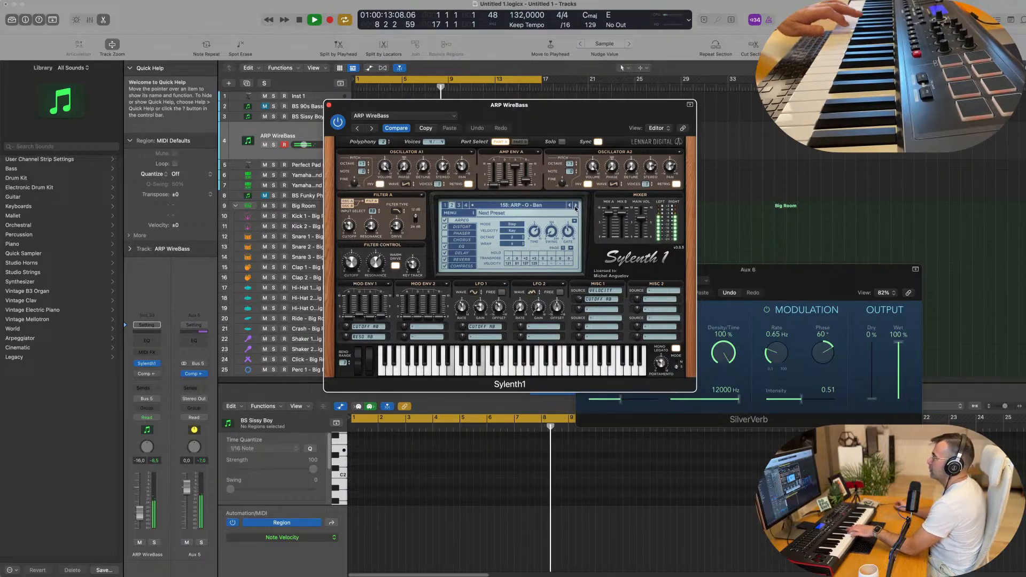
click(576, 205)
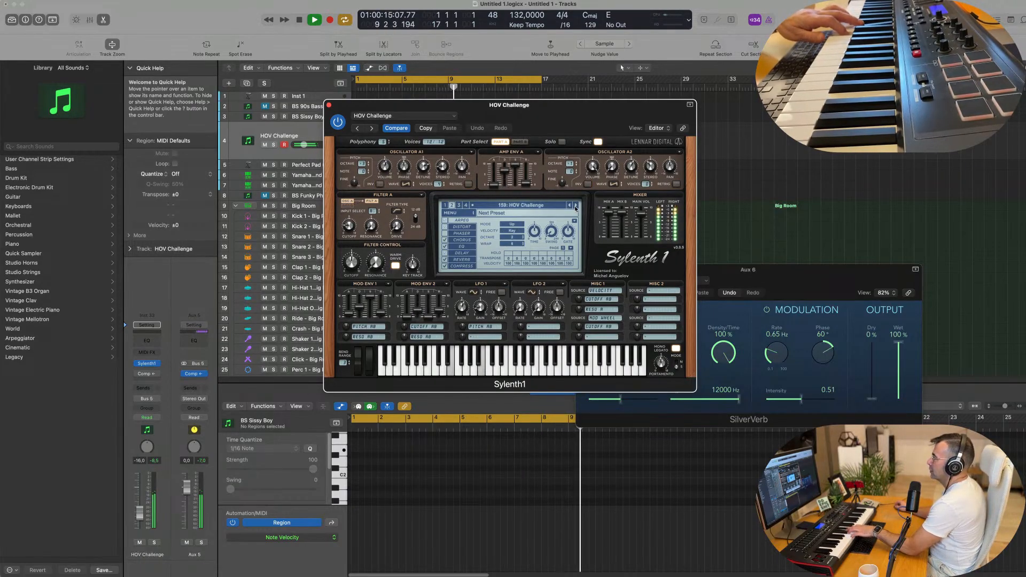
click(575, 205)
Load preset 032: BS Dawn of the baiter and close the Sylenth1 window.
click(446, 206)
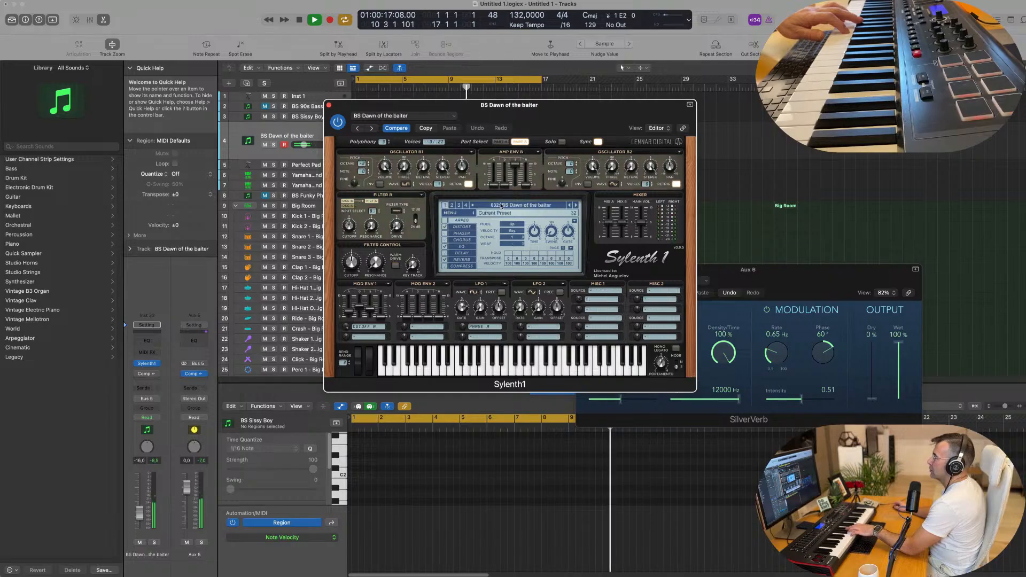
click(501, 206)
click(475, 206)
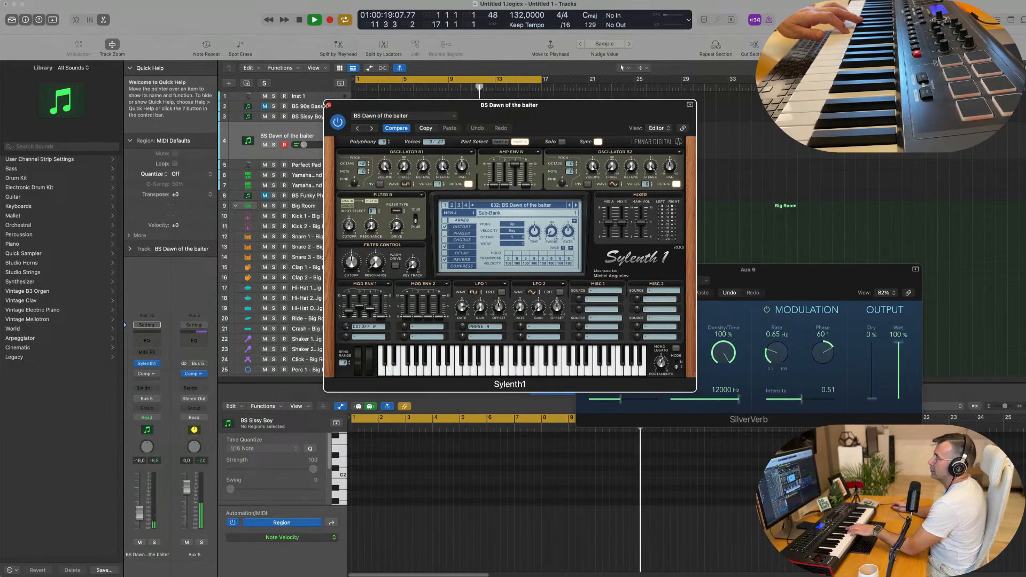
click(329, 105)
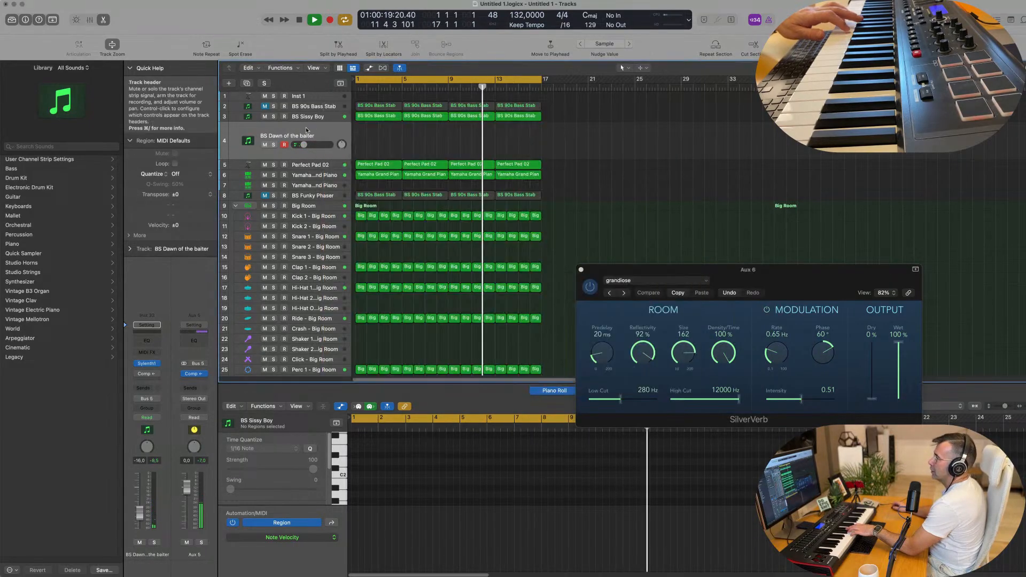
Load Retro Synth (Stereo) on track 4 and record a new MIDI part during playback.
click(157, 363)
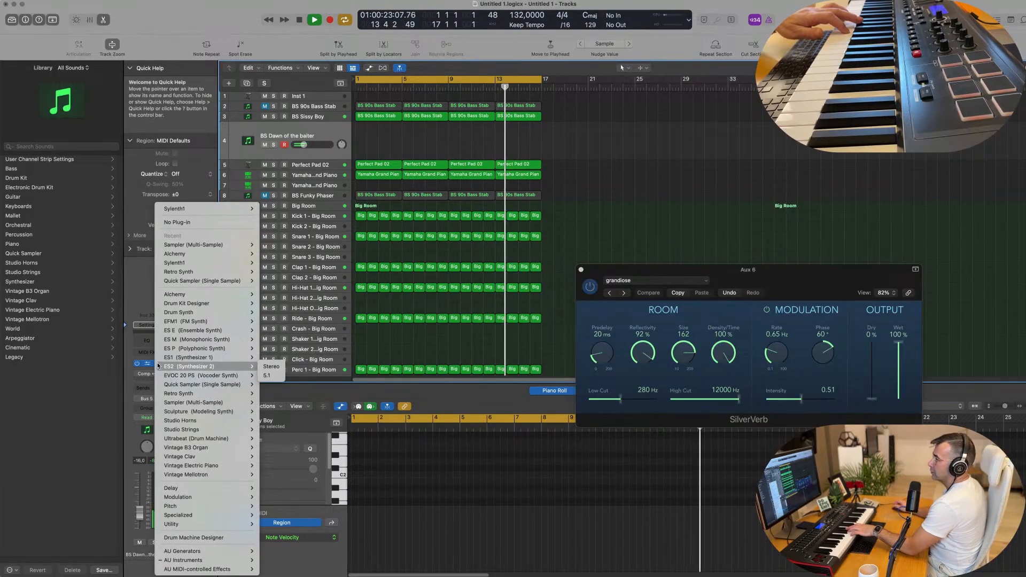
mouse_move(182, 396)
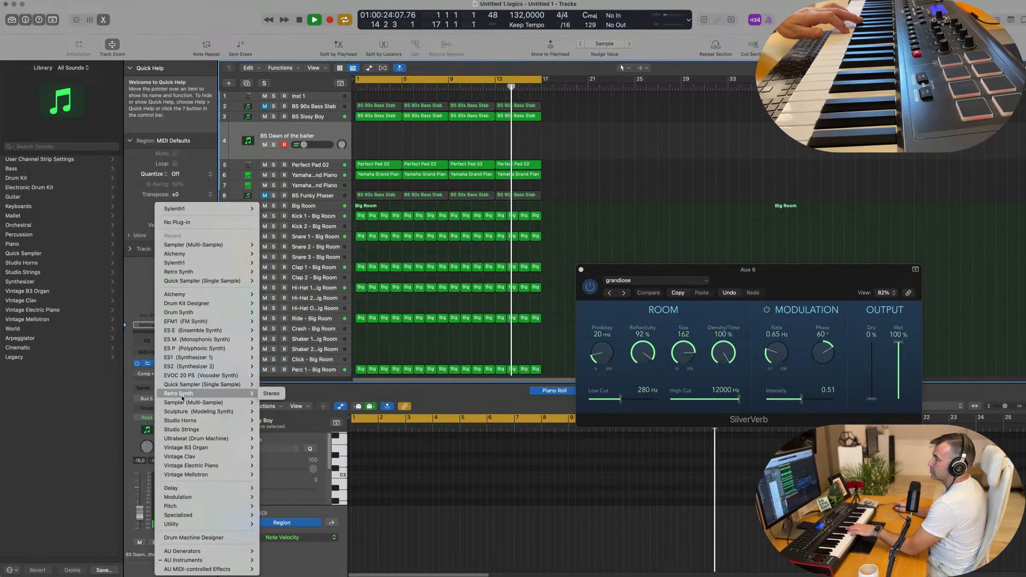
click(272, 394)
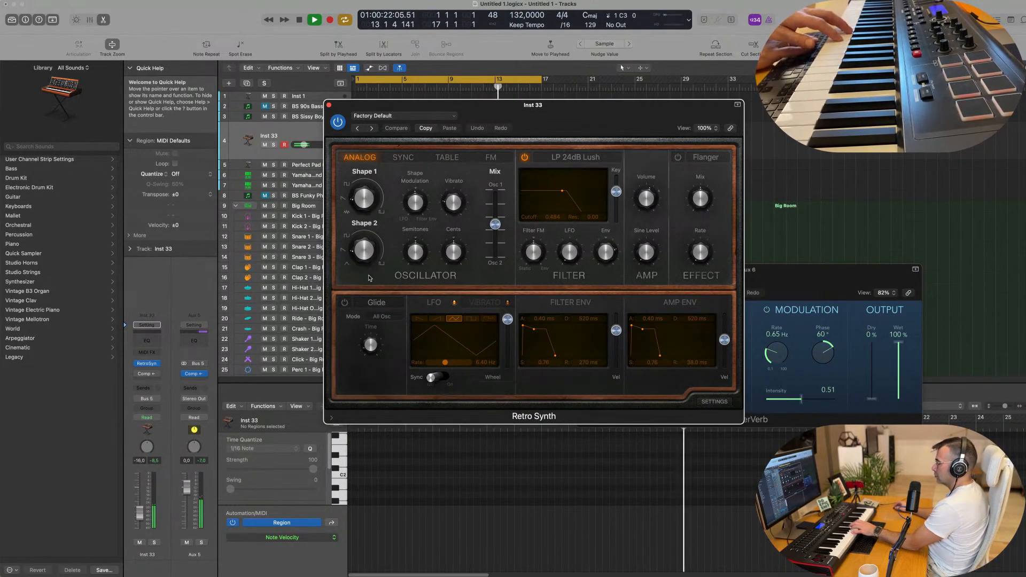
key(r)
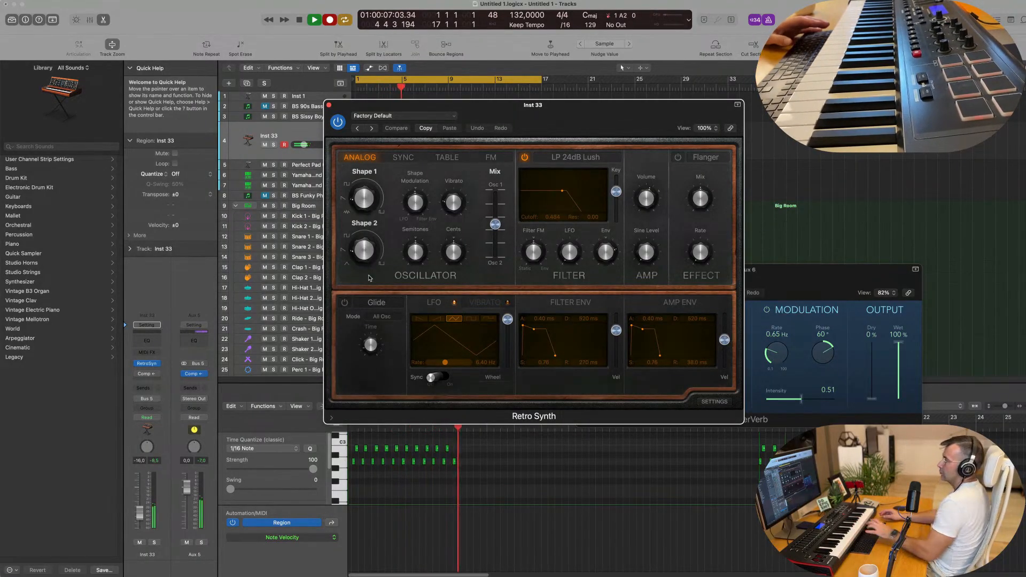
key(space)
Open the Inst 33 region in the Piano Roll, zoom in and audition the recorded notes.
drag(456, 106, 797, 111)
click(535, 142)
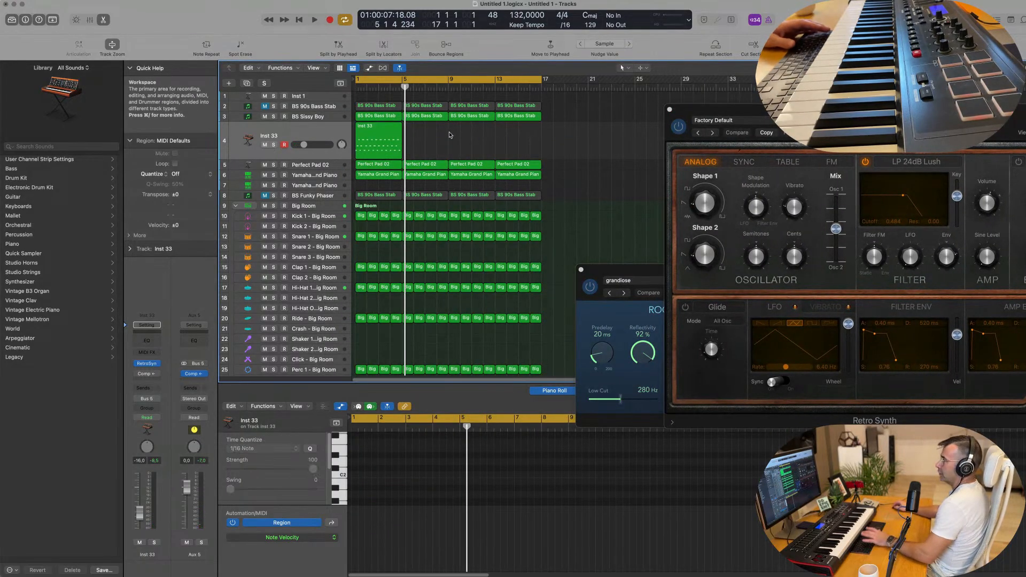
click(398, 137)
click(384, 492)
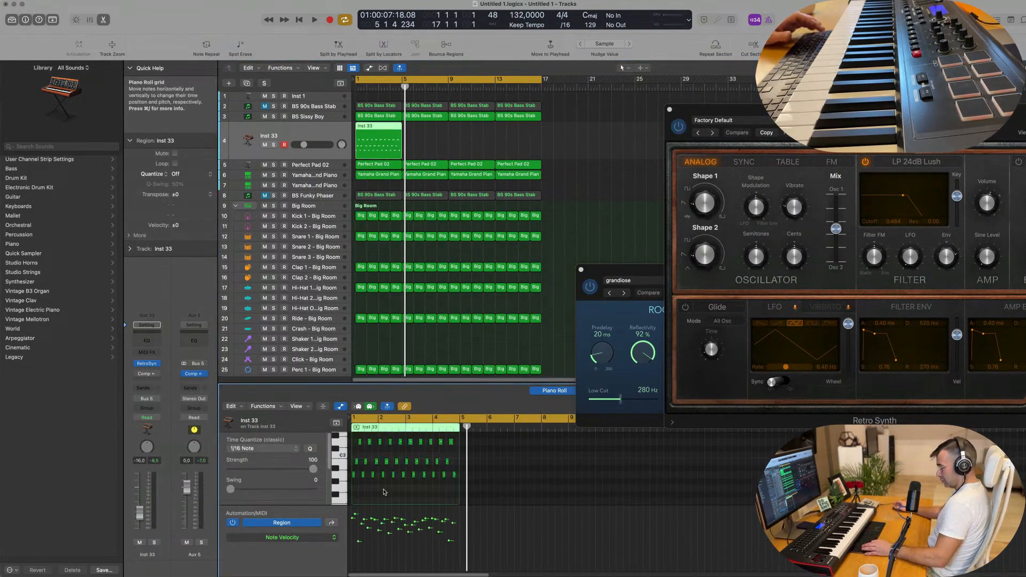
key(space)
key(super+Right)
key(super+Right)
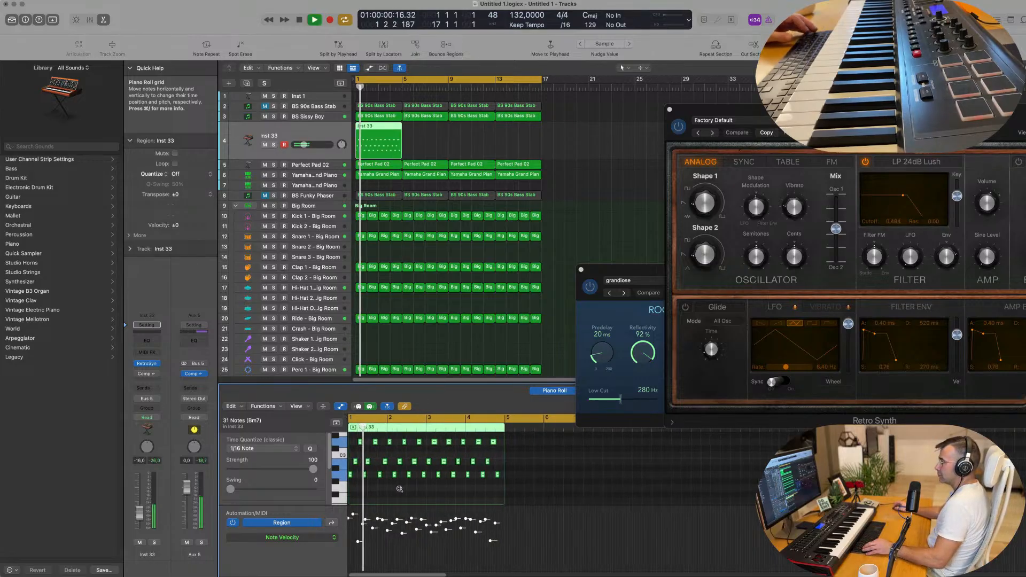
key(super+Right)
key(space)
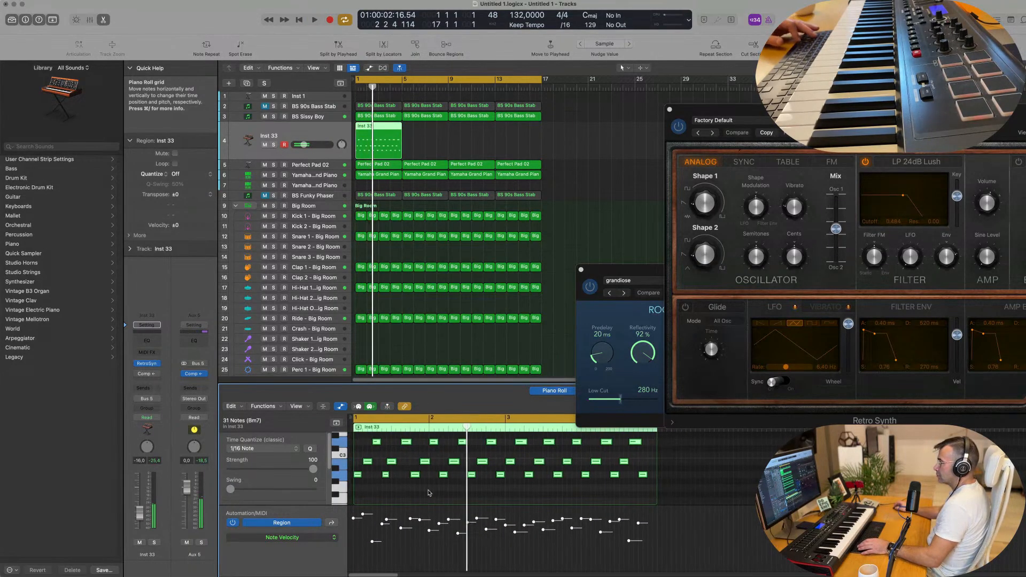
click(416, 494)
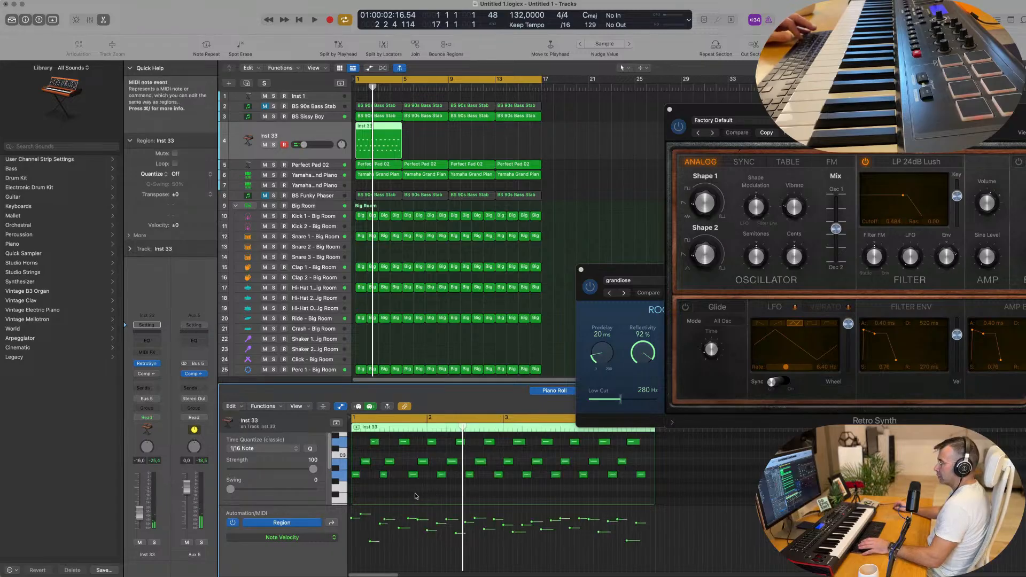
key(space)
scroll(415, 492, up, 5)
scroll(418, 493, down, 1)
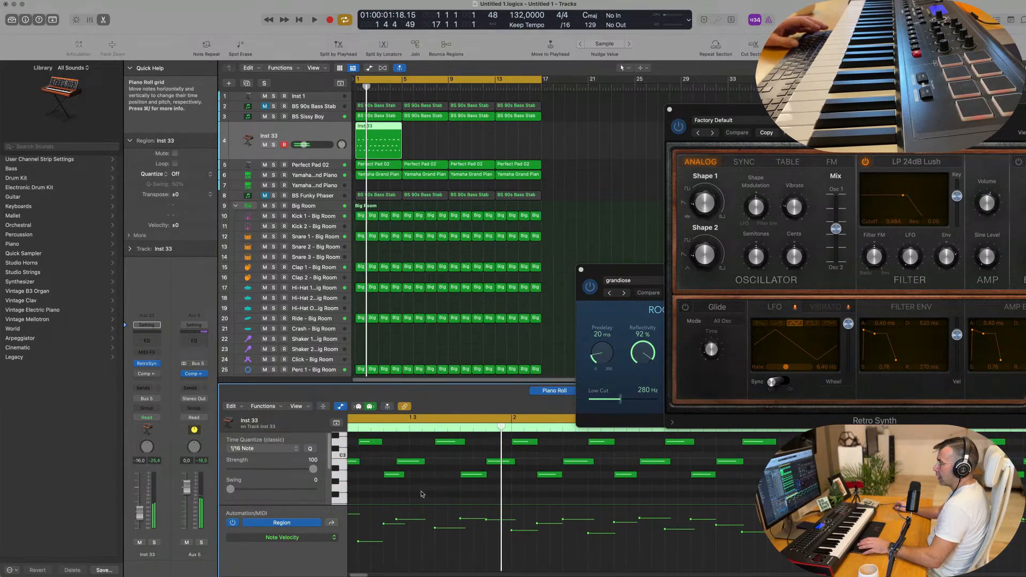
key(space)
key(space)
key(space)
key(space)
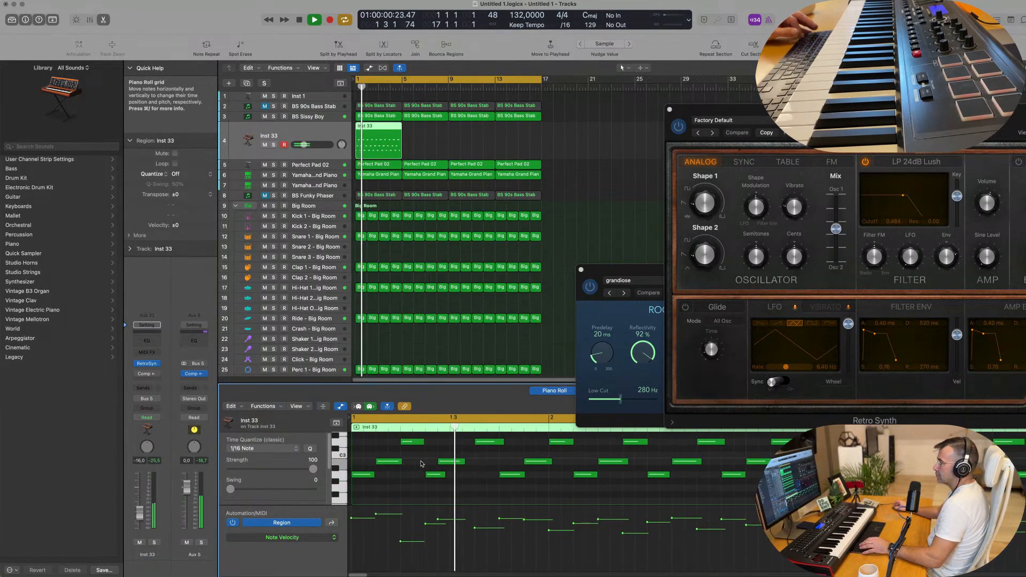
scroll(460, 471, down, 2)
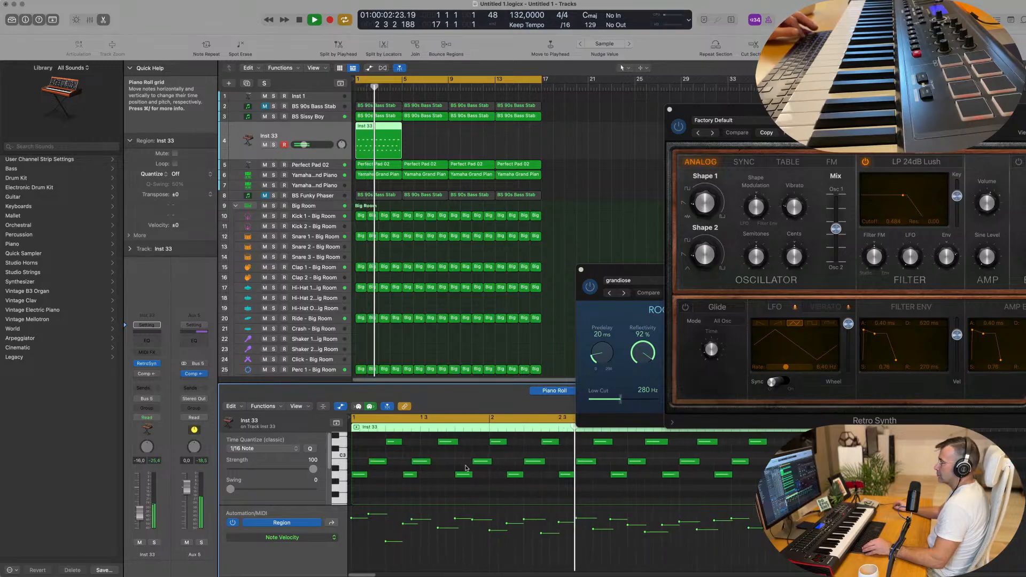
scroll(468, 468, down, 1)
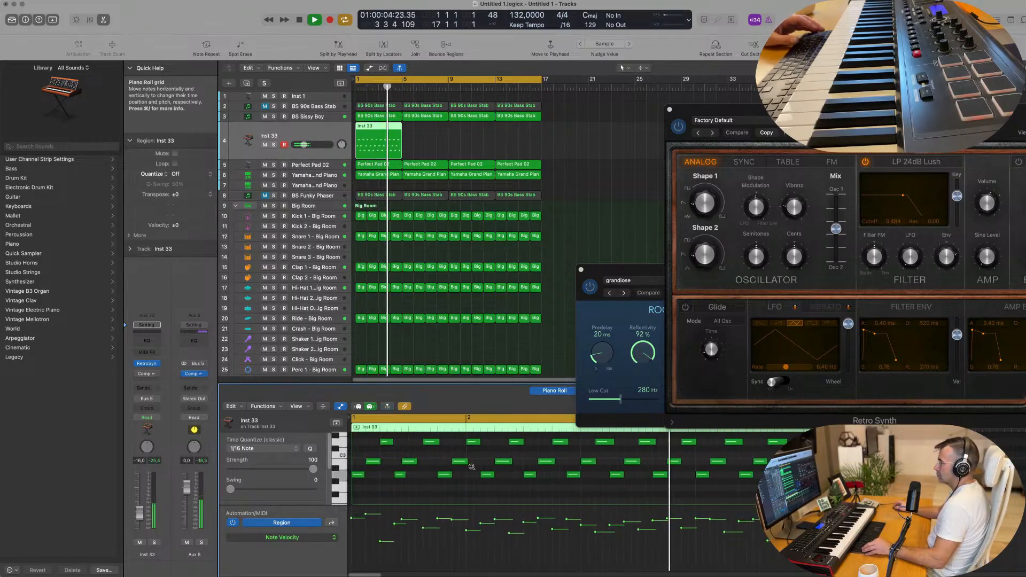
scroll(475, 460, down, 1)
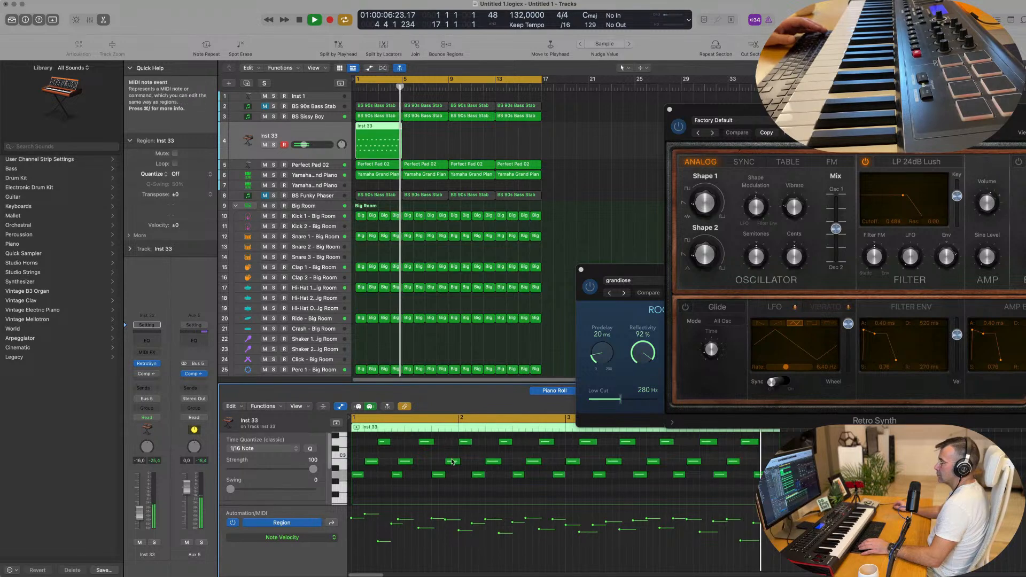
key(space)
Select all 22 notes and shift them to start at bar 1, then replay the part.
drag(480, 442, 364, 484)
drag(363, 447, 462, 490)
drag(467, 436, 773, 489)
drag(478, 475, 357, 476)
key(space)
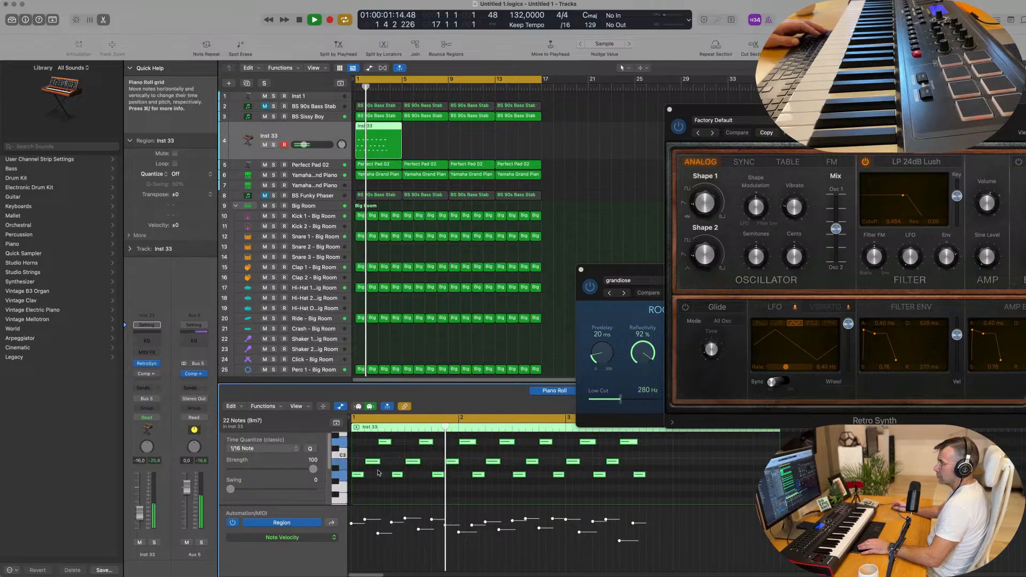
key(space)
key(space)
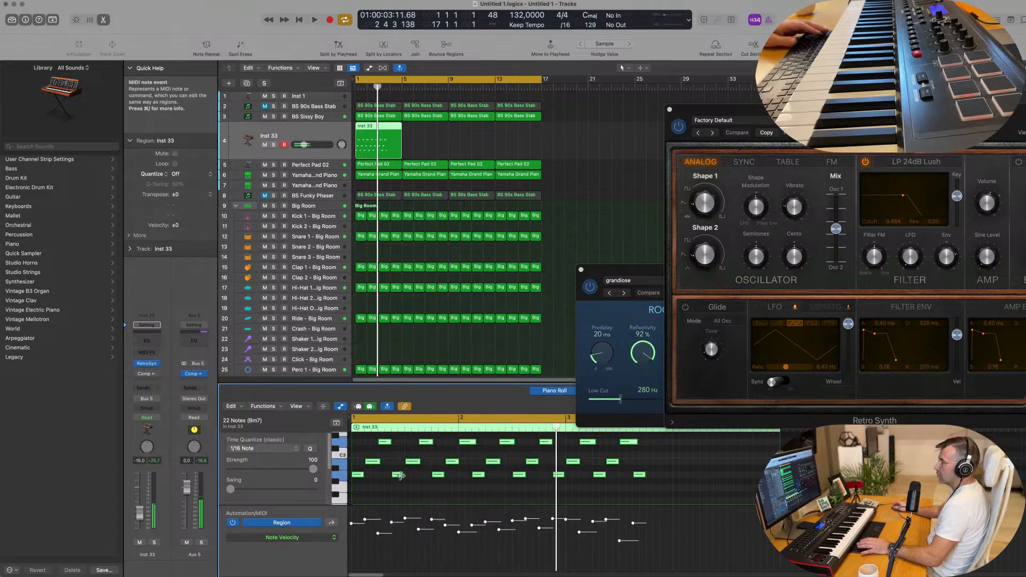
click(417, 486)
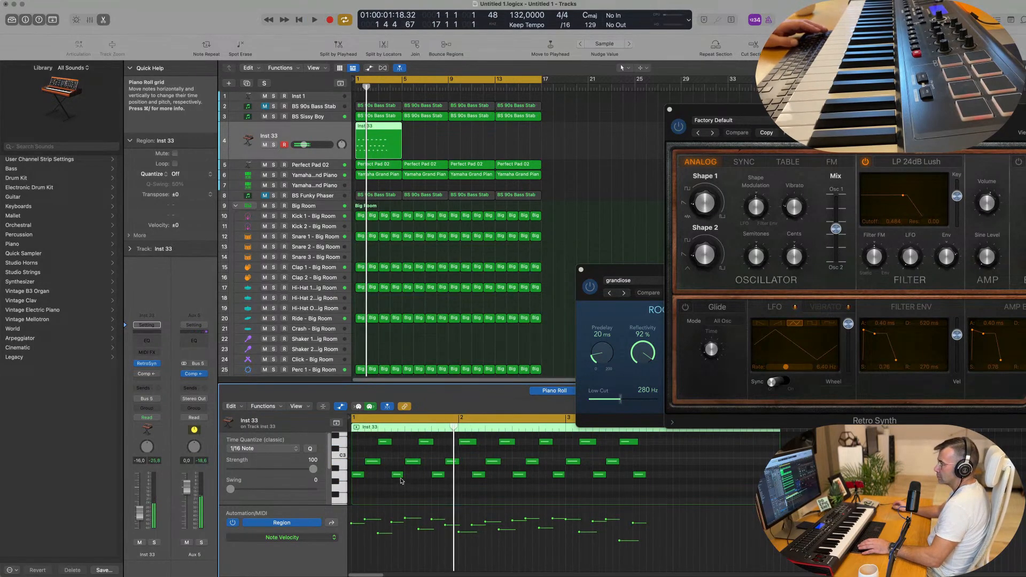
key(space)
key(space)
key(space)
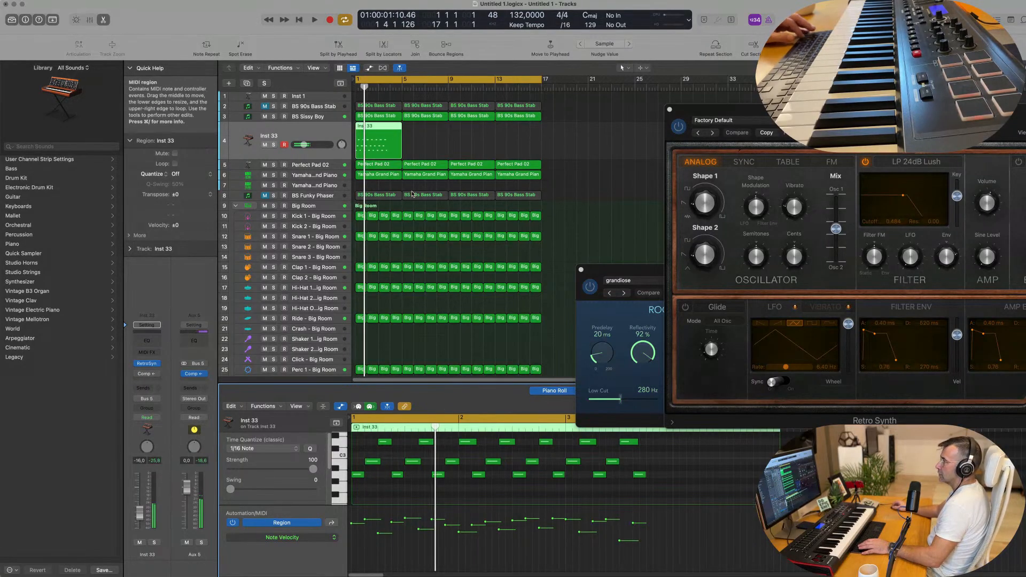
Split the Inst 33 region at the playhead and delete the part after the cut.
scroll(382, 126, up, 5)
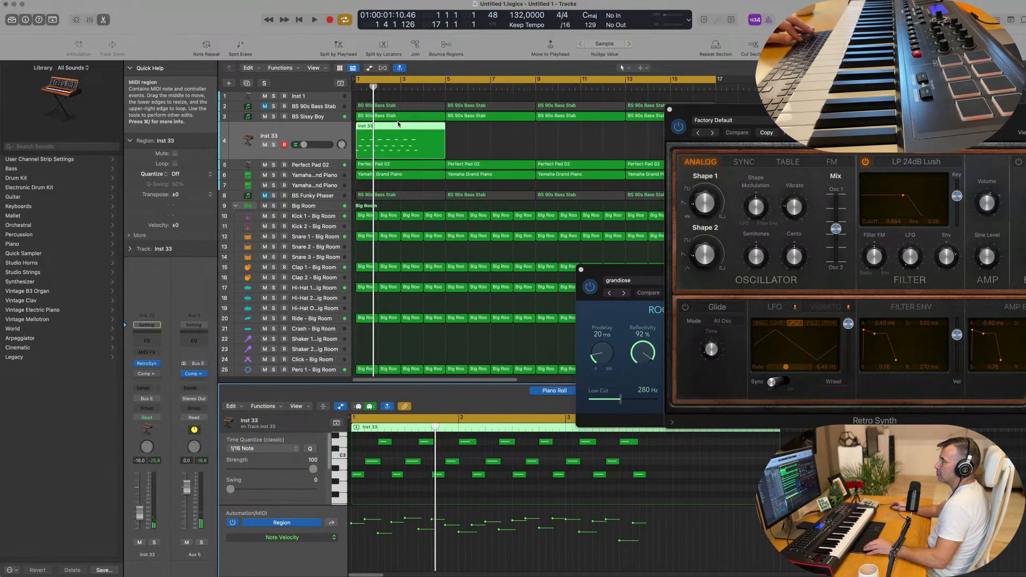
super+double_click(377, 127)
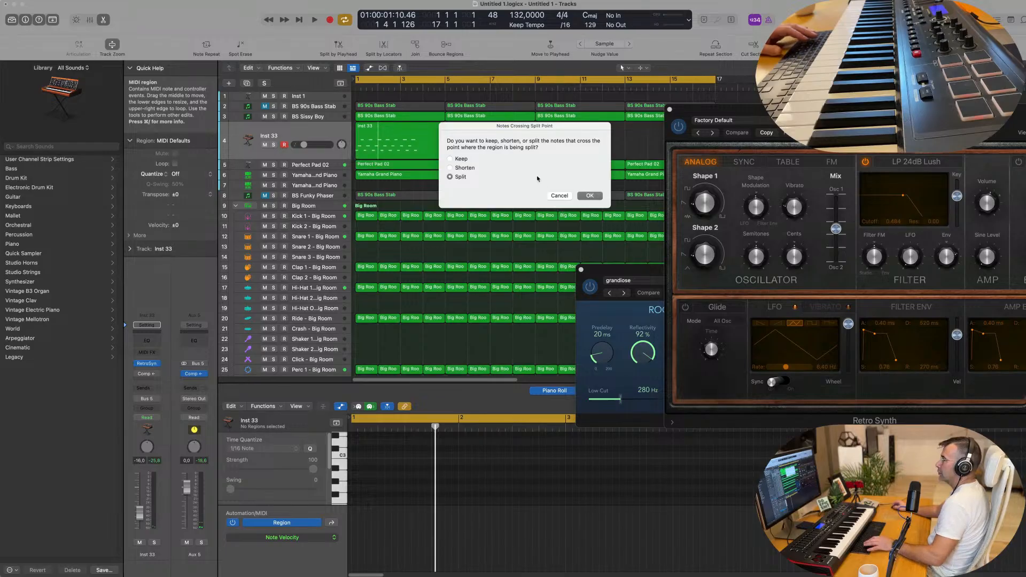
click(590, 196)
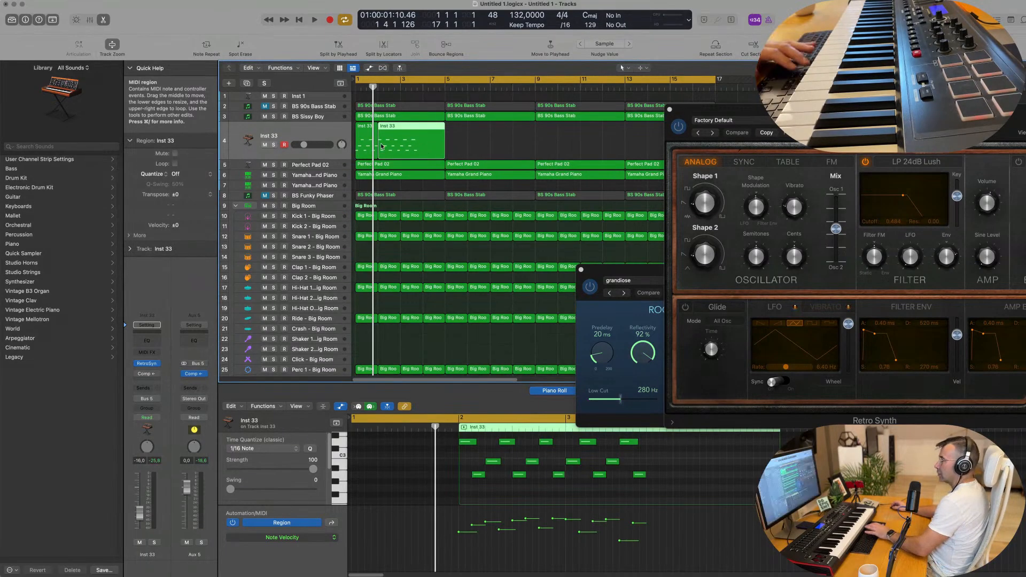
key(Delete)
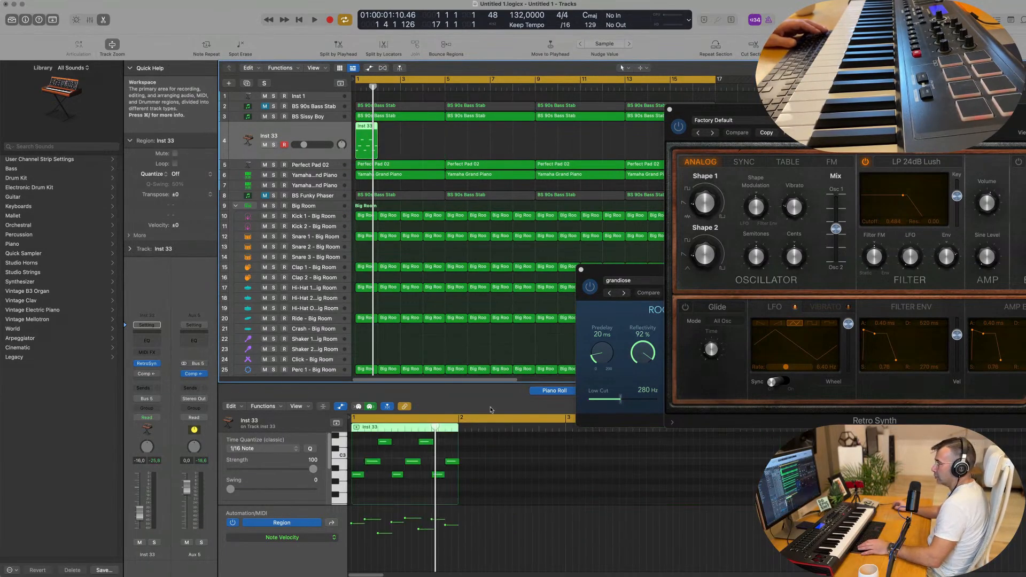
click(451, 462)
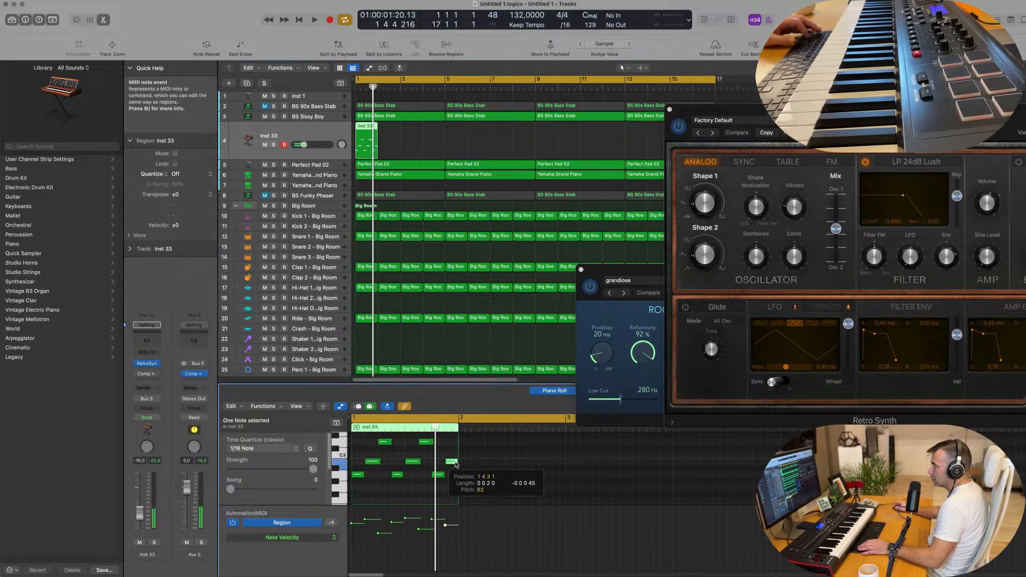
Repeat the one-bar region so its copies fill bars 1 to 16.
key(space)
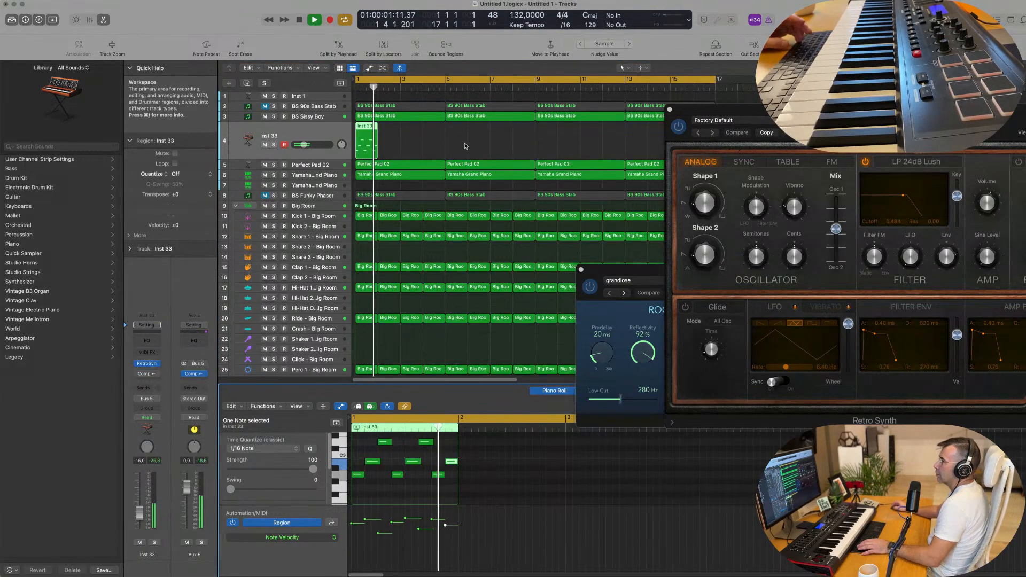
key(super+r)
key(super+r)
key(super+r)
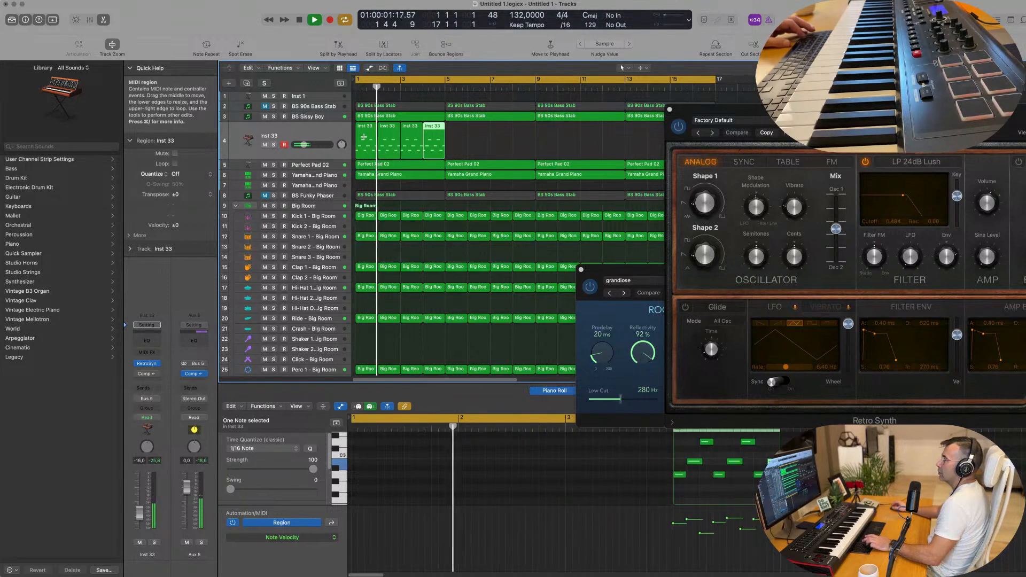
drag(462, 148, 361, 145)
key(super+r)
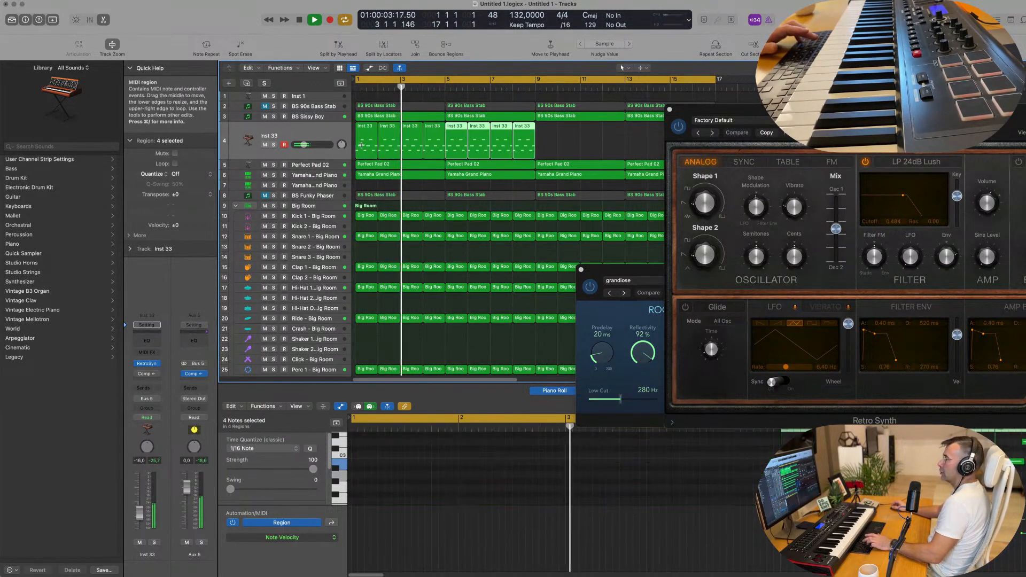
click(450, 142)
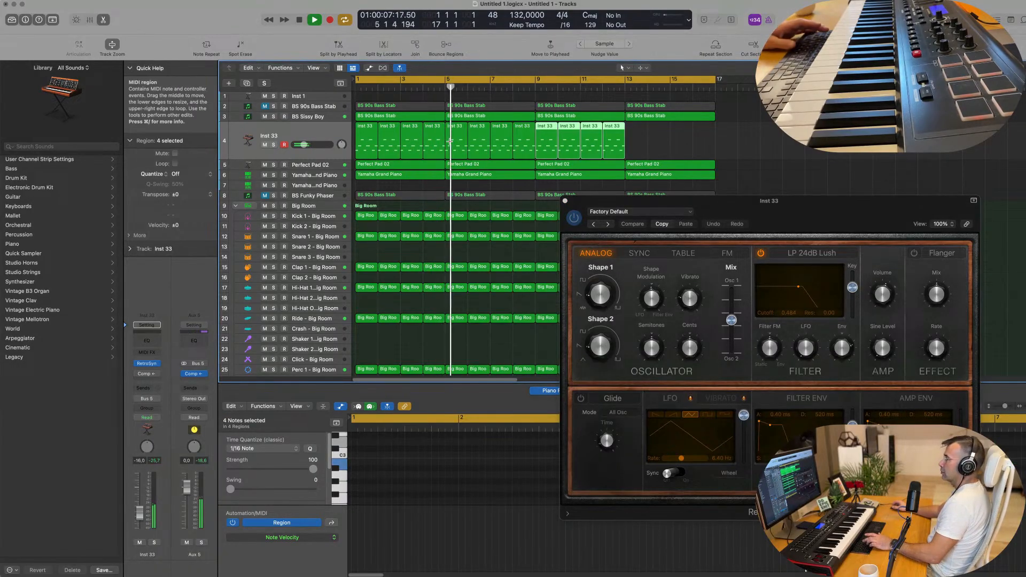
key(super+r)
drag(672, 201, 434, 238)
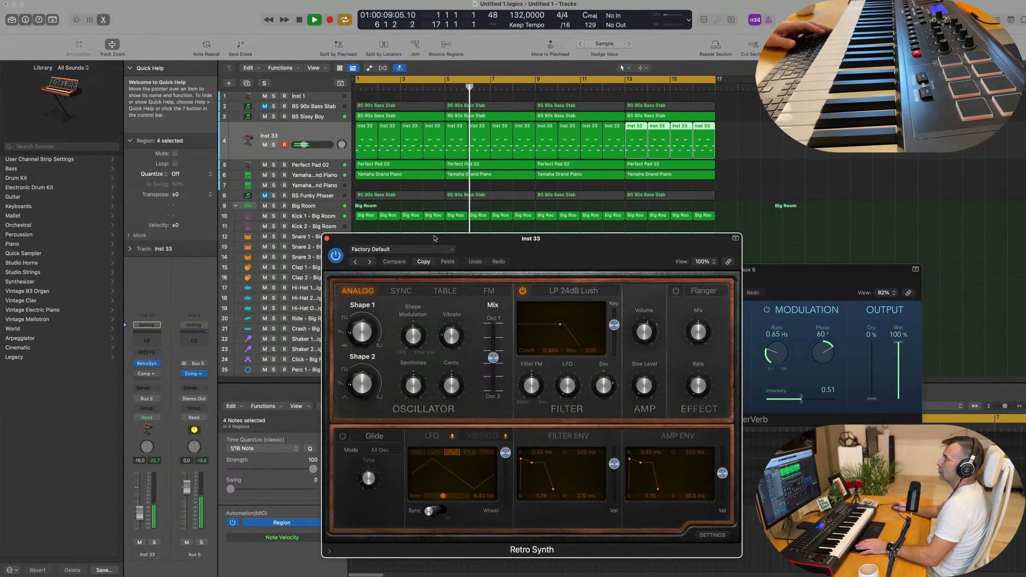
Close Retro Synth, select Inst 33 and raise its fader to about -13 dB during playback.
click(327, 239)
key(space)
key(space)
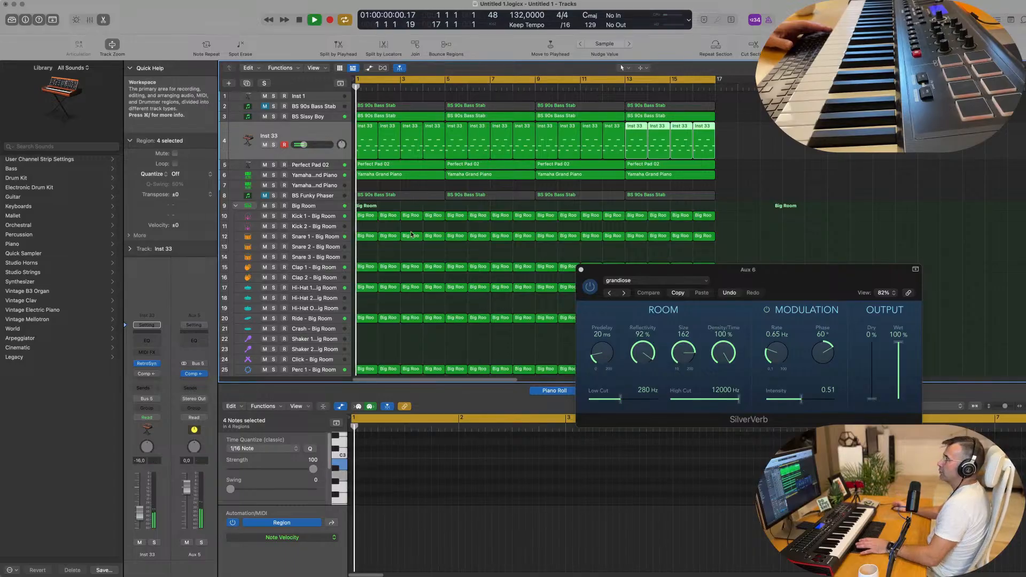
click(327, 175)
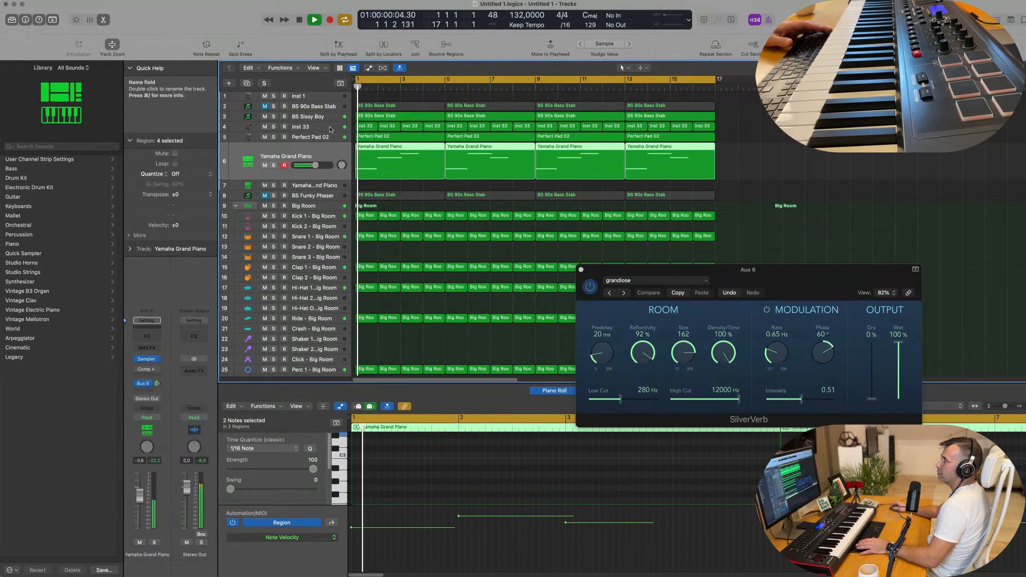
click(298, 127)
key(space)
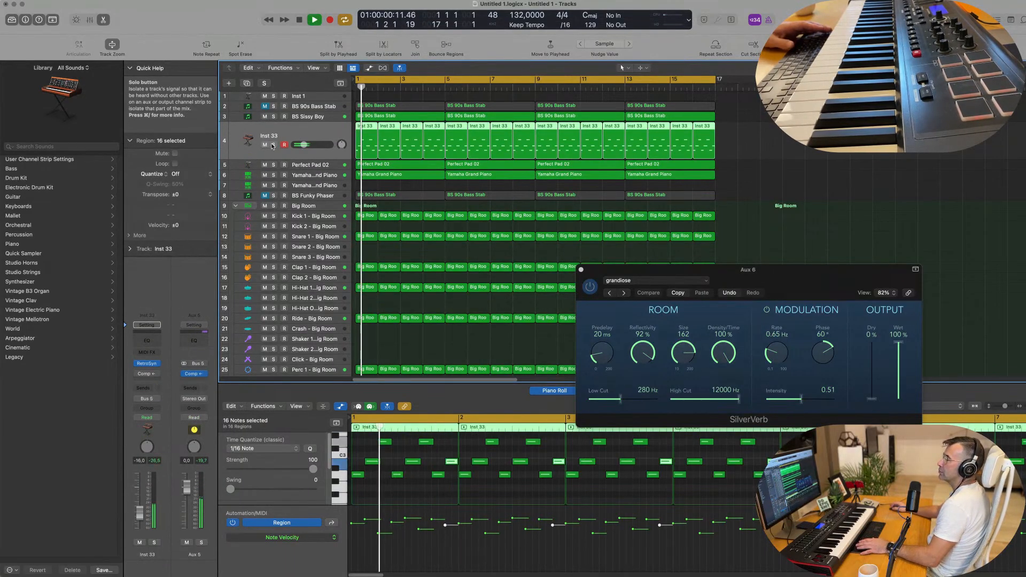
key(space)
key(space)
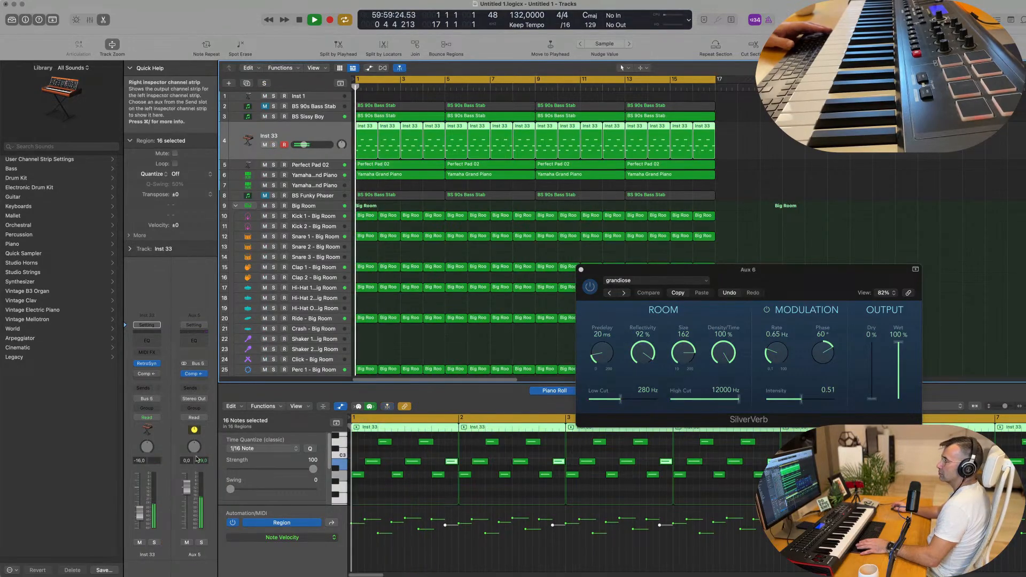
drag(304, 145, 307, 145)
drag(140, 509, 140, 508)
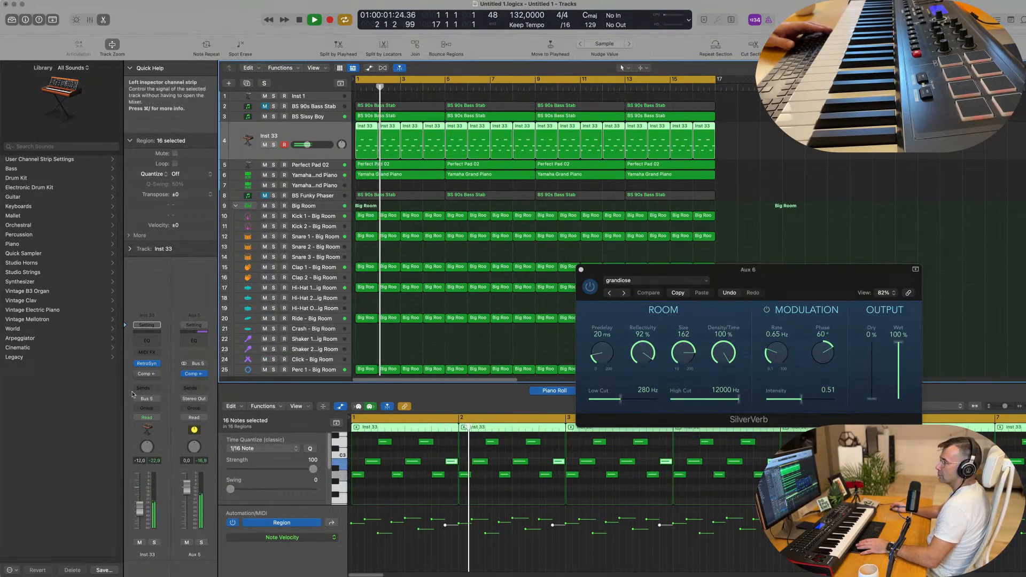
Enable and open Inst 33's compressor, set its volume to -14 dB, and reopen Retro Synth.
click(137, 374)
click(147, 374)
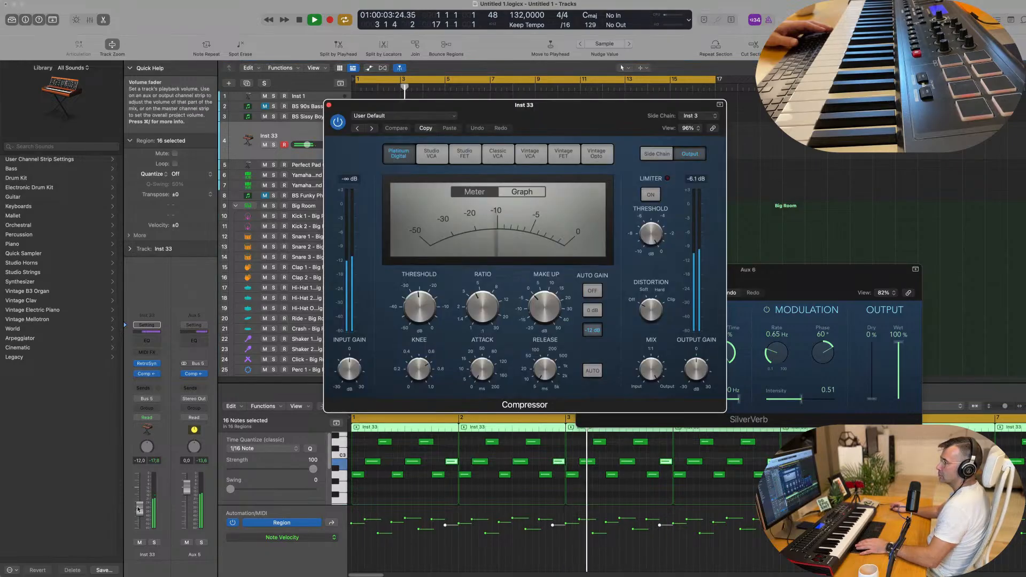
drag(151, 505, 150, 505)
drag(590, 109, 980, 118)
key(space)
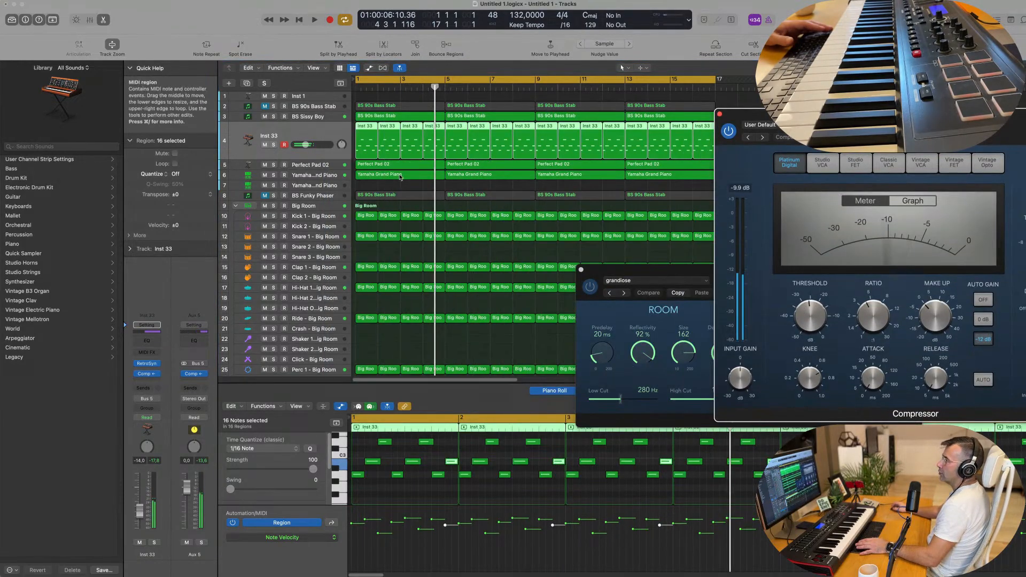
click(147, 363)
key(space)
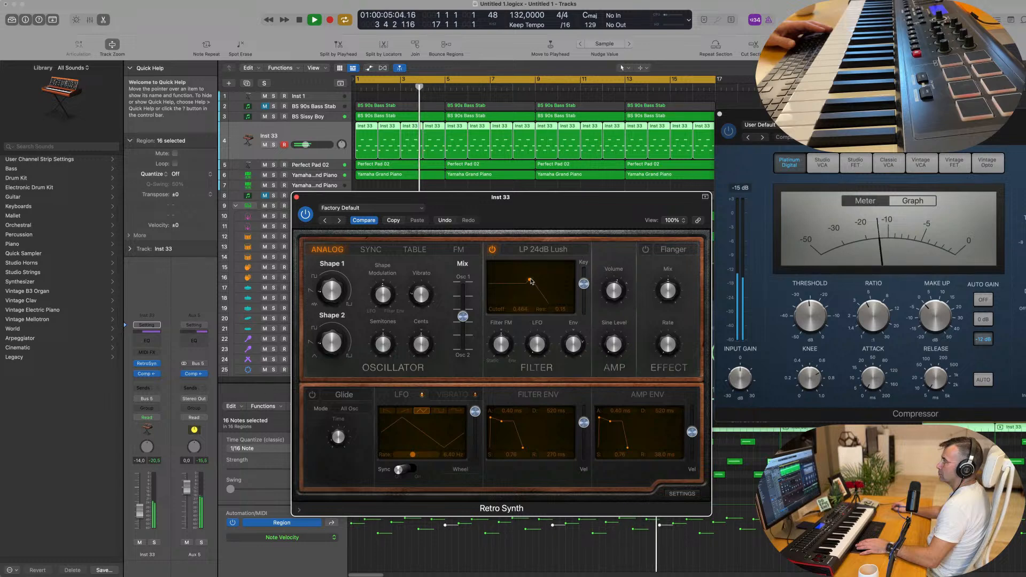
Push Retro Synth's oscillator mix fully to Osc 1 and slightly lower Shape 1.
drag(462, 317, 463, 285)
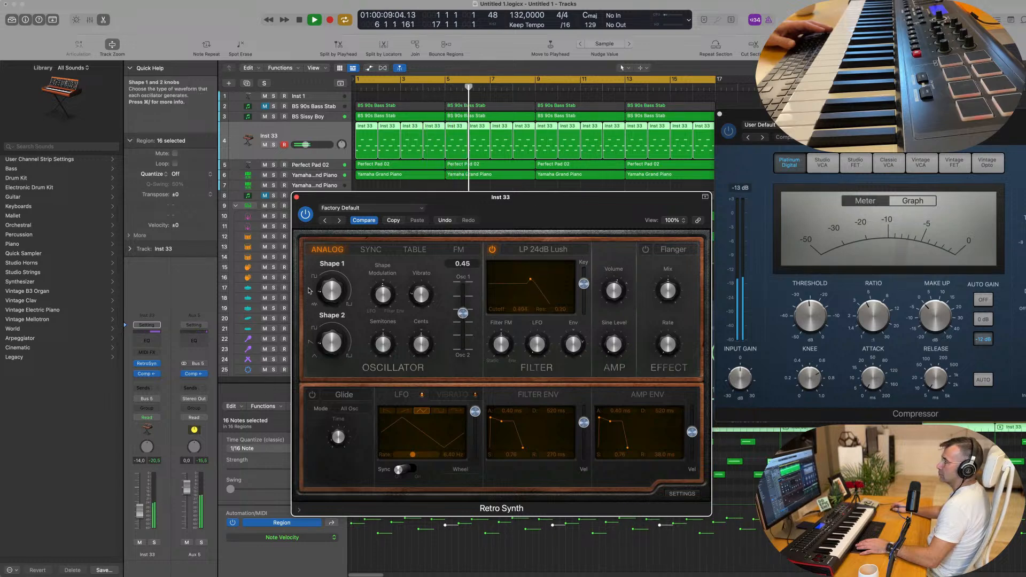
drag(328, 264, 359, 257)
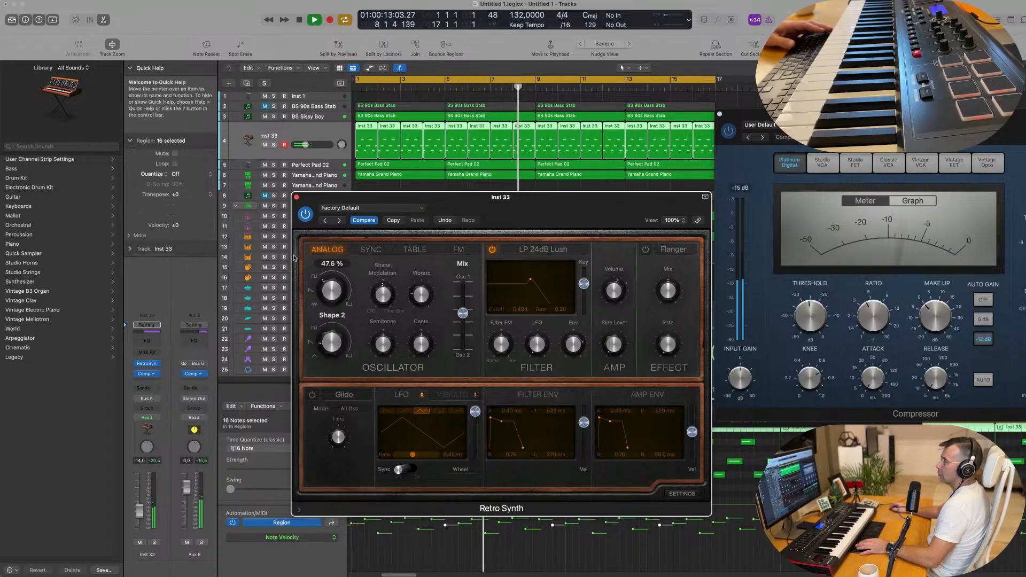
click(459, 250)
click(410, 251)
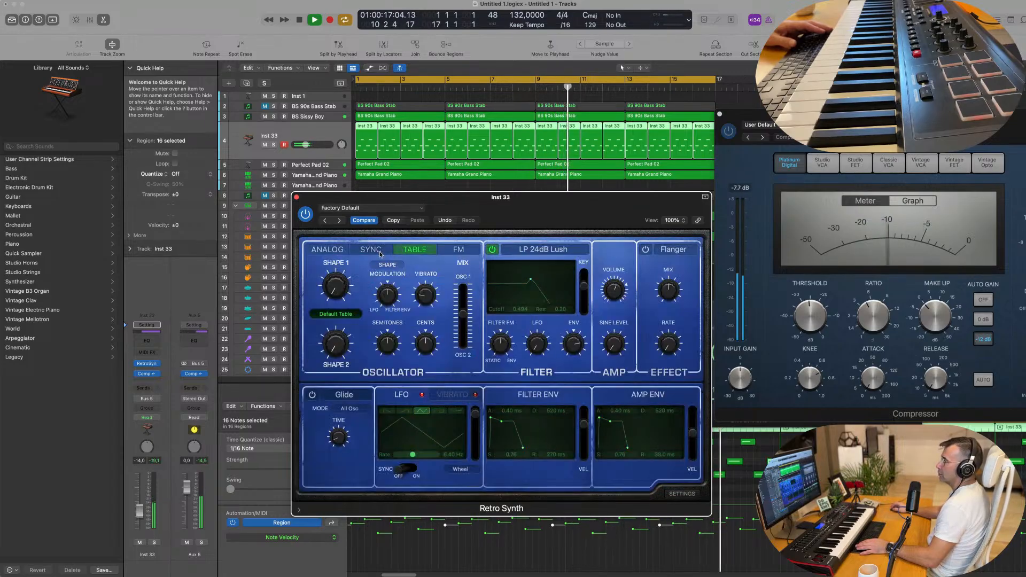
click(326, 250)
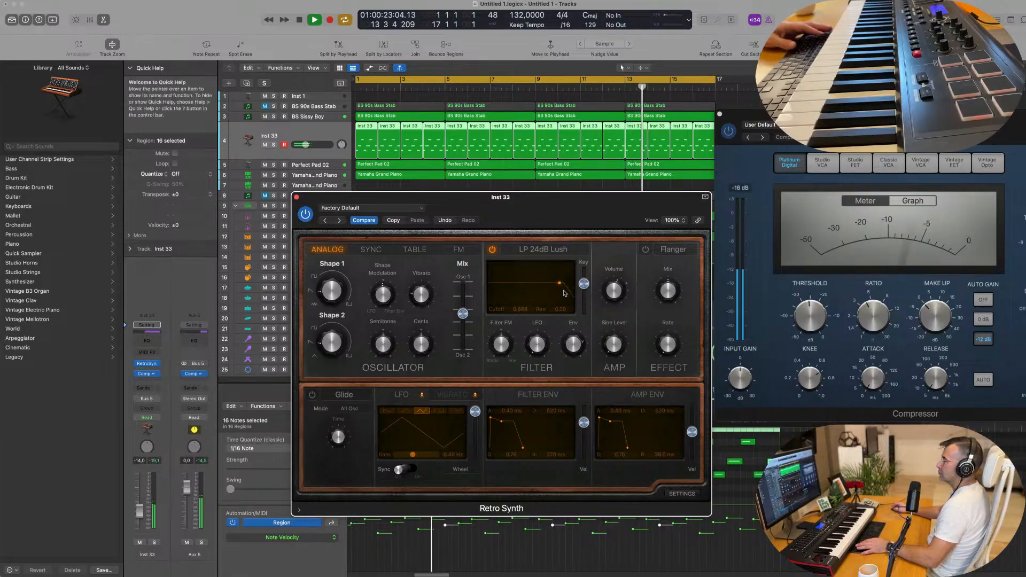
Lengthen the filter envelope decay with more sustain and shorten the amp envelope decay.
drag(584, 203, 601, 177)
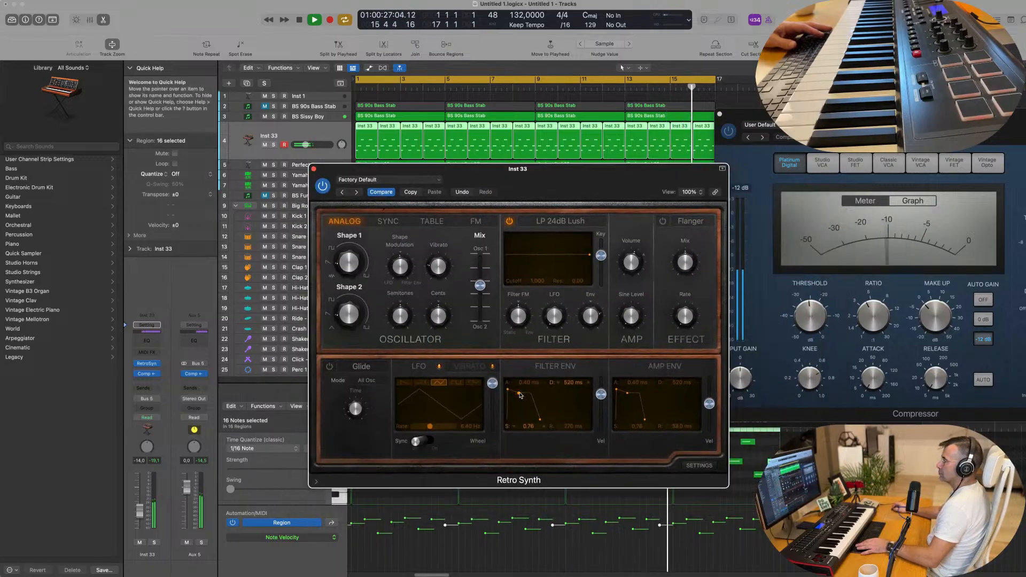
drag(518, 423, 523, 394)
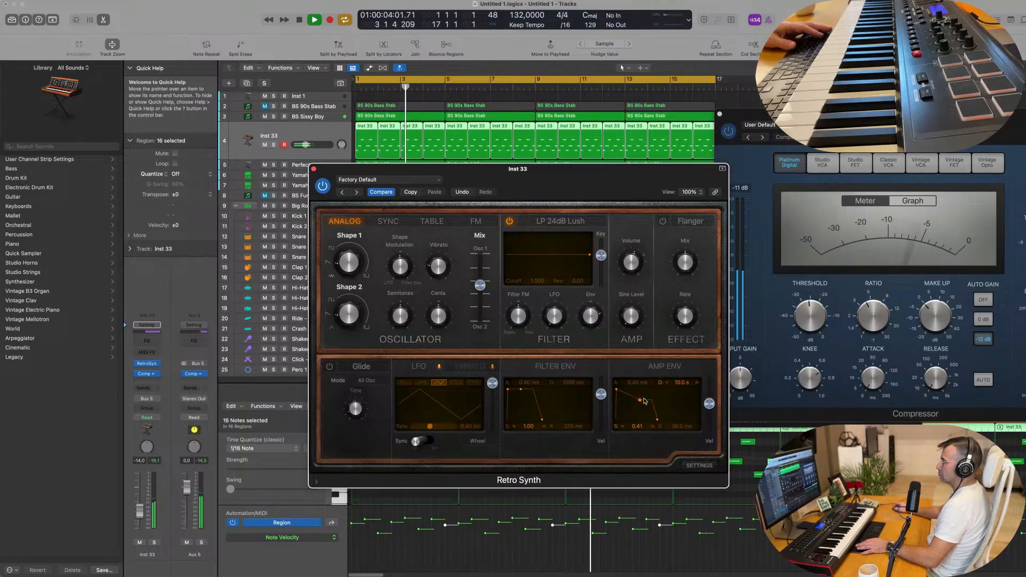
drag(633, 403, 630, 402)
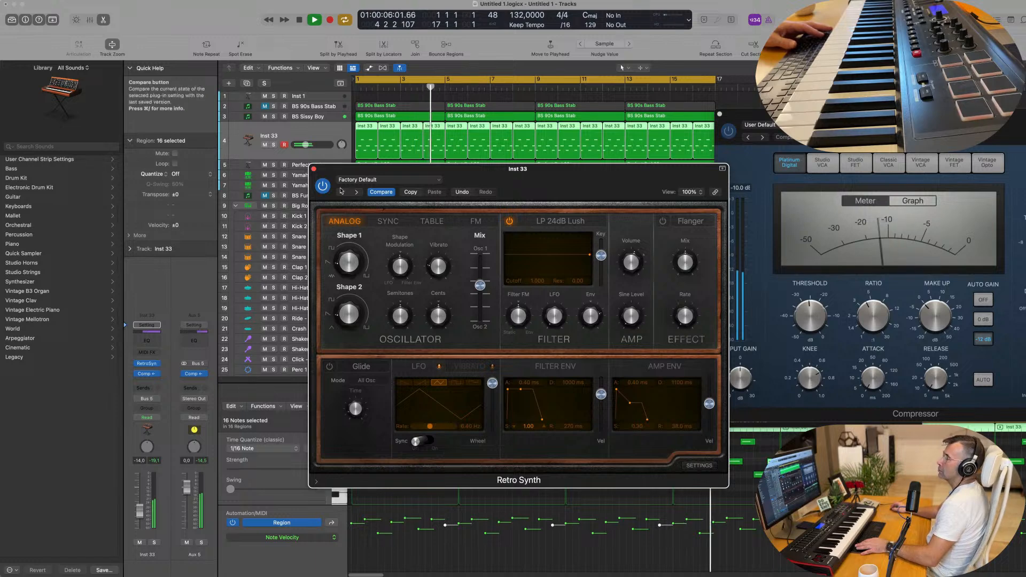
Close Retro Synth and send Inst 33 to Bus 6 (Aux 6) at about -6.5.
click(313, 169)
key(space)
key(space)
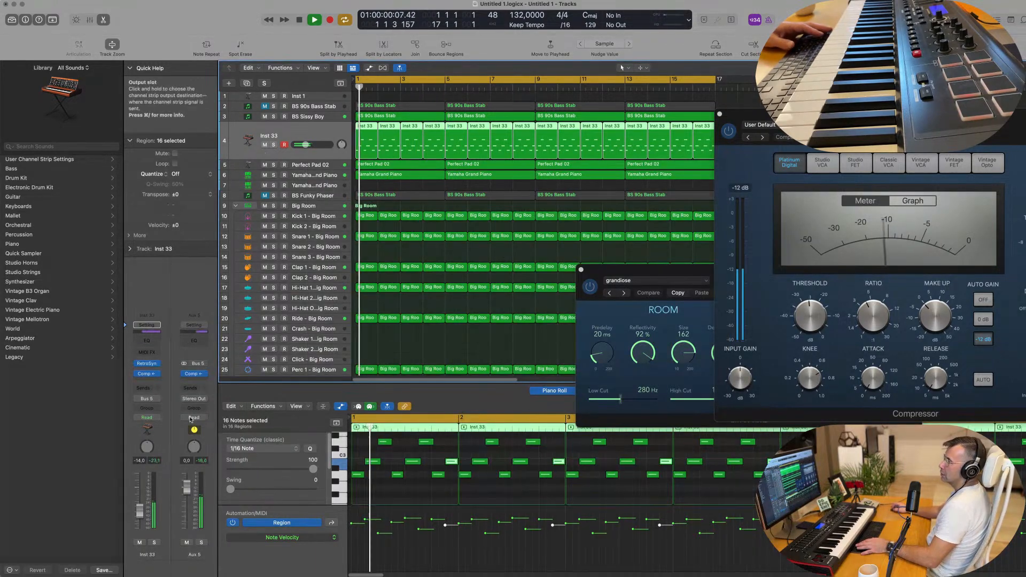
click(146, 388)
mouse_move(148, 402)
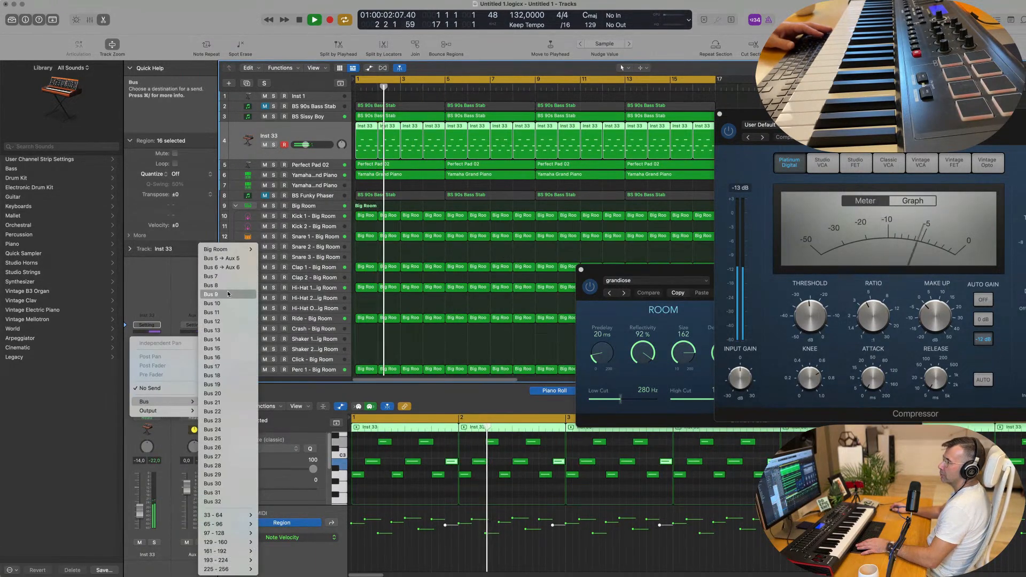
click(229, 267)
key(space)
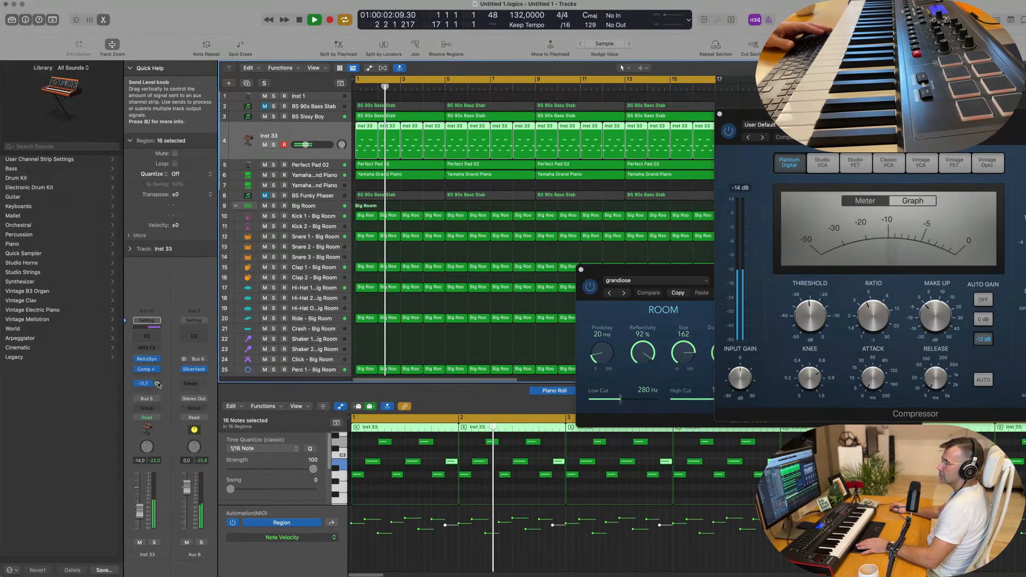
drag(158, 389, 187, 377)
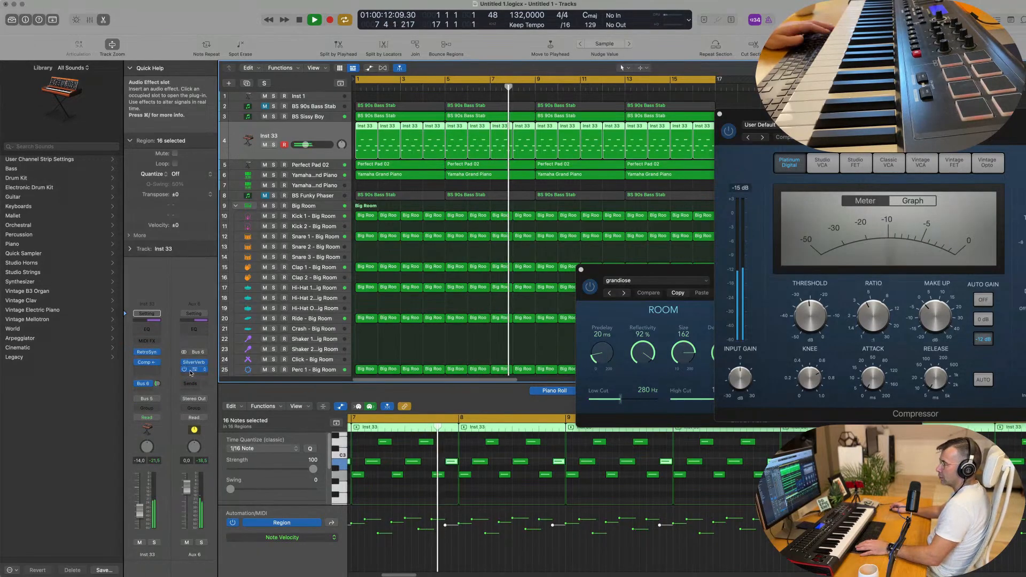
click(193, 370)
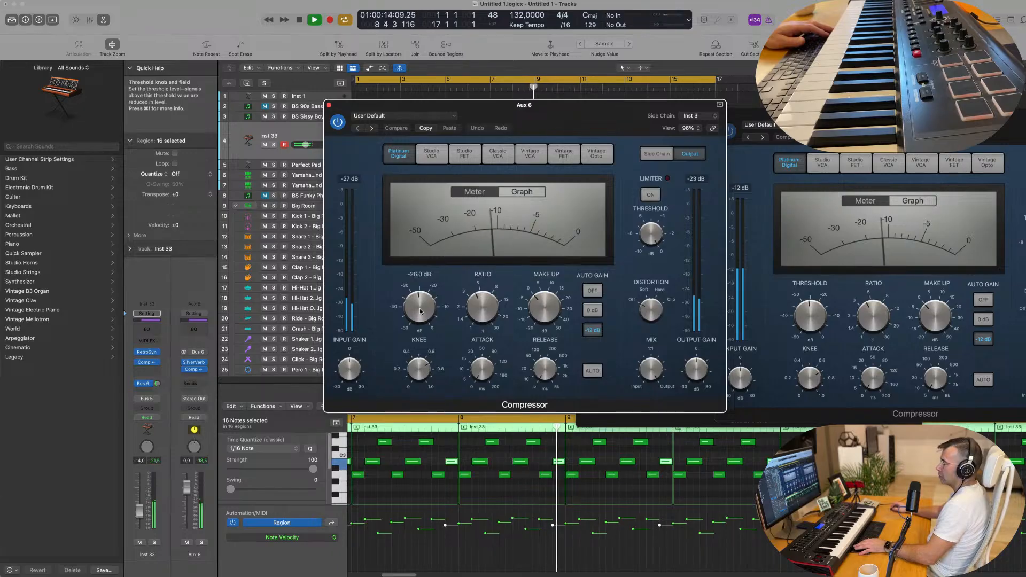
Set the Aux 6 compressor to -13 dB threshold and +5 dB output gain, A/B it, and close it.
drag(420, 311, 426, 283)
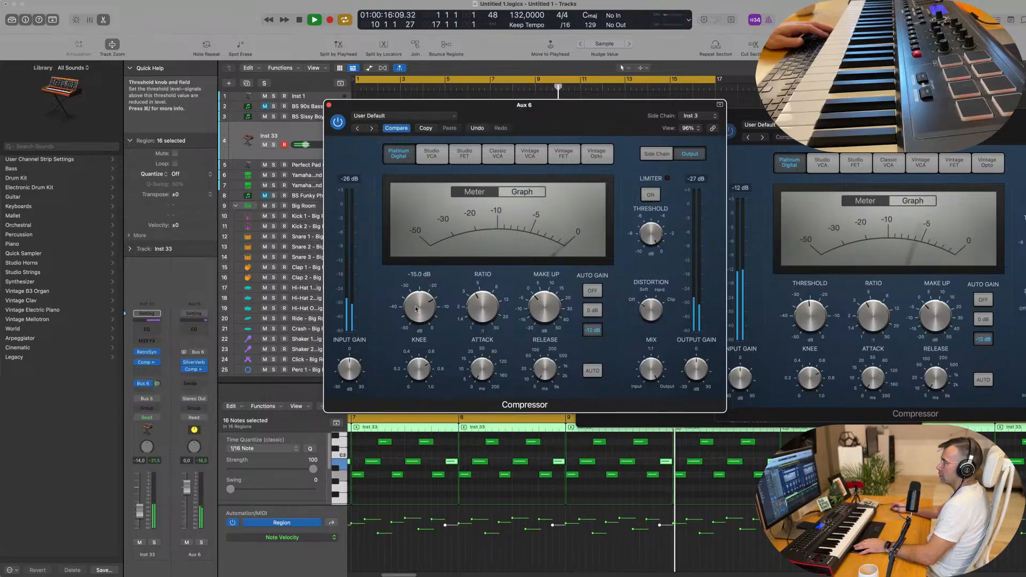
drag(700, 347, 701, 355)
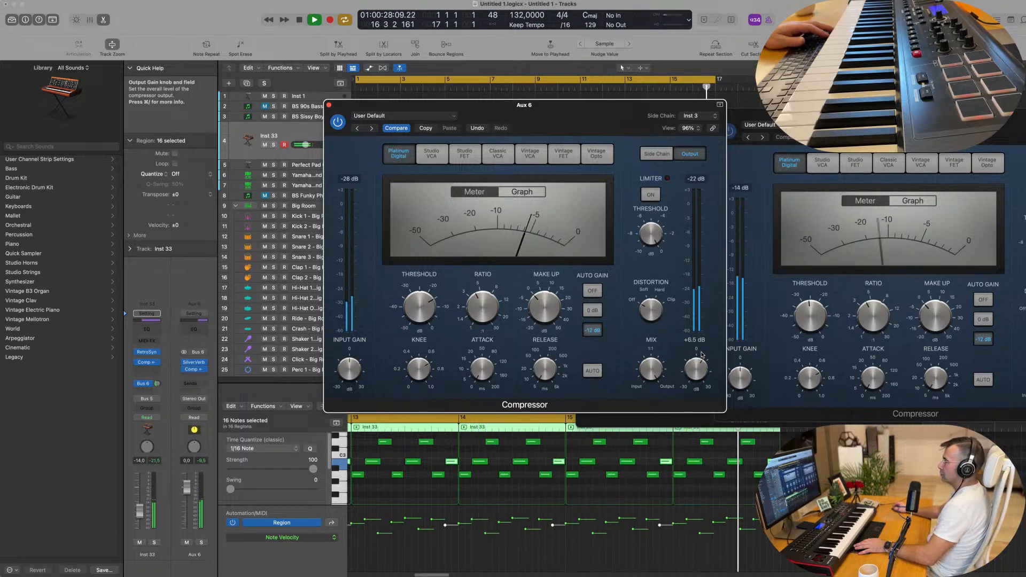
click(337, 125)
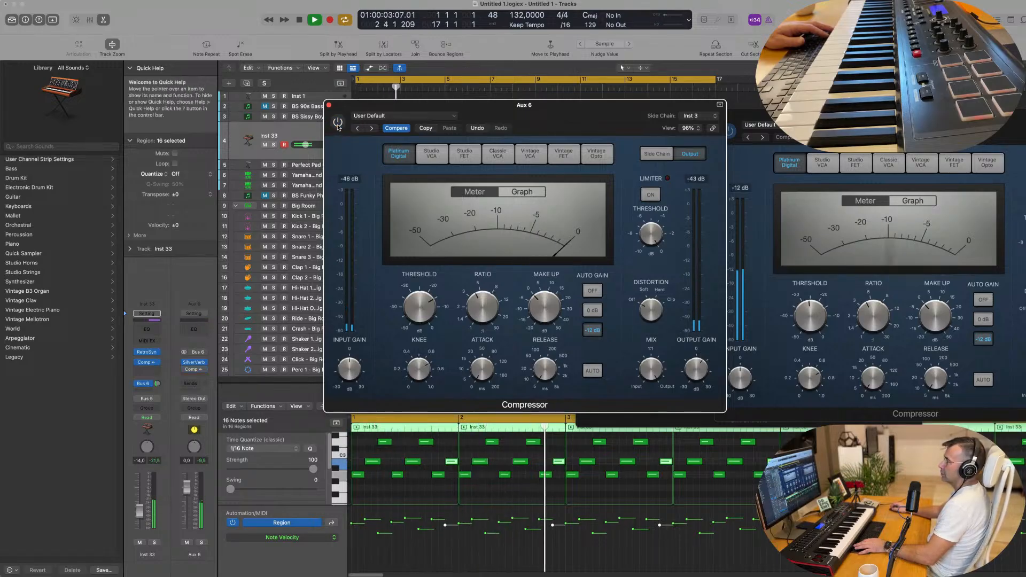
click(337, 125)
drag(357, 106, 355, 119)
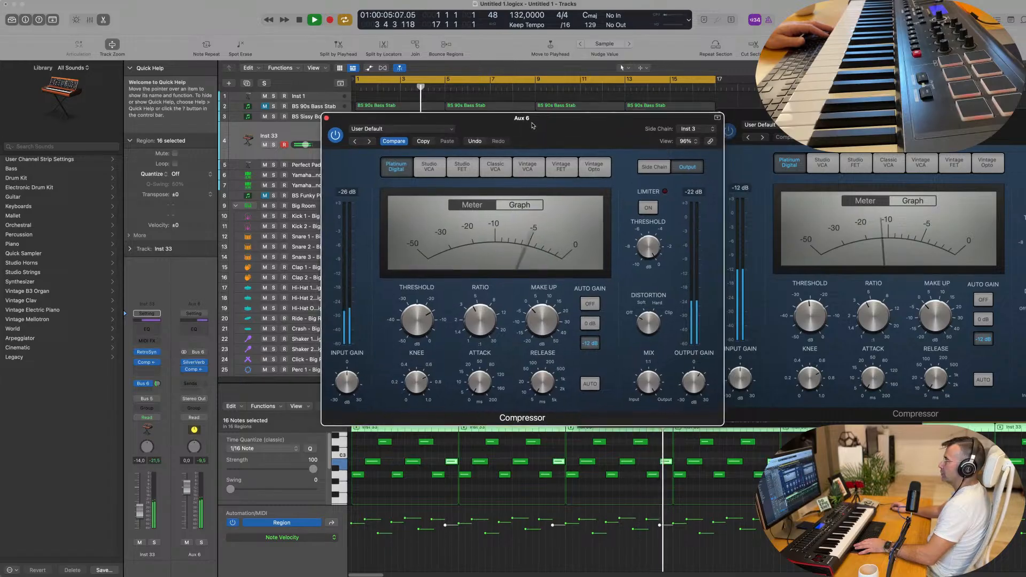
click(327, 118)
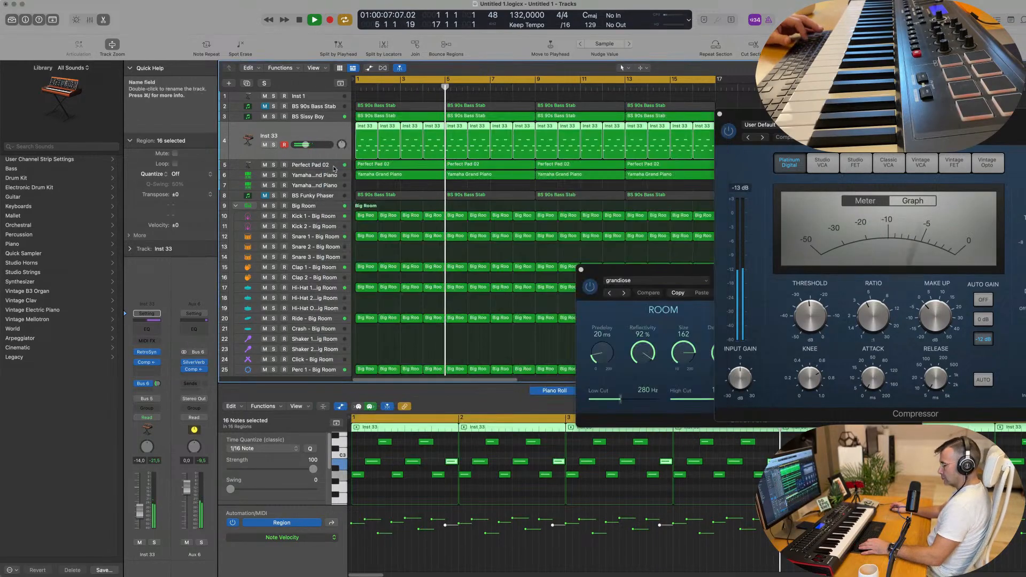
Hide the editor, zoom out, close SilverVerb and replay the arrangement from bar 1.
key(x)
key(x)
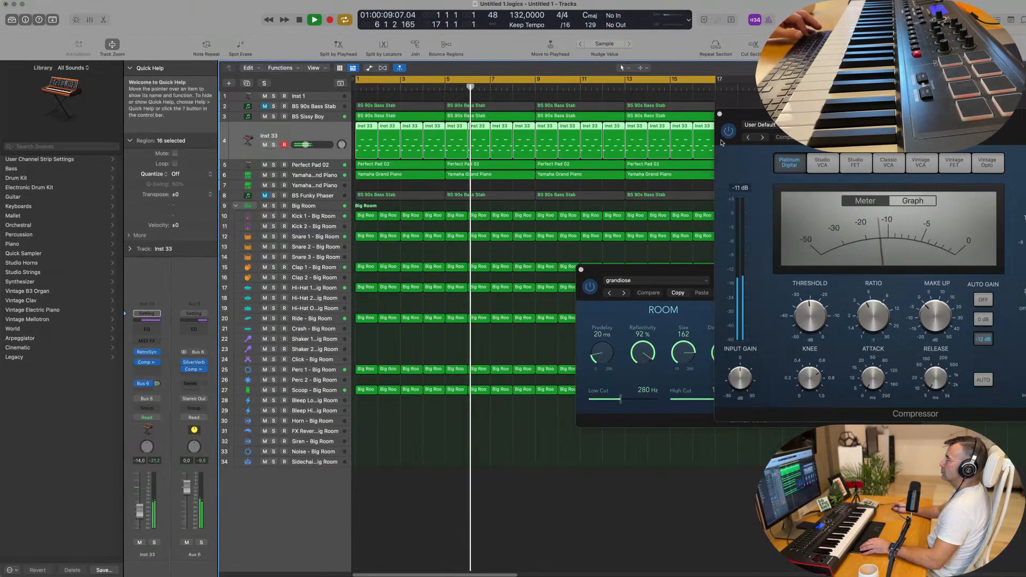
key(super+Left)
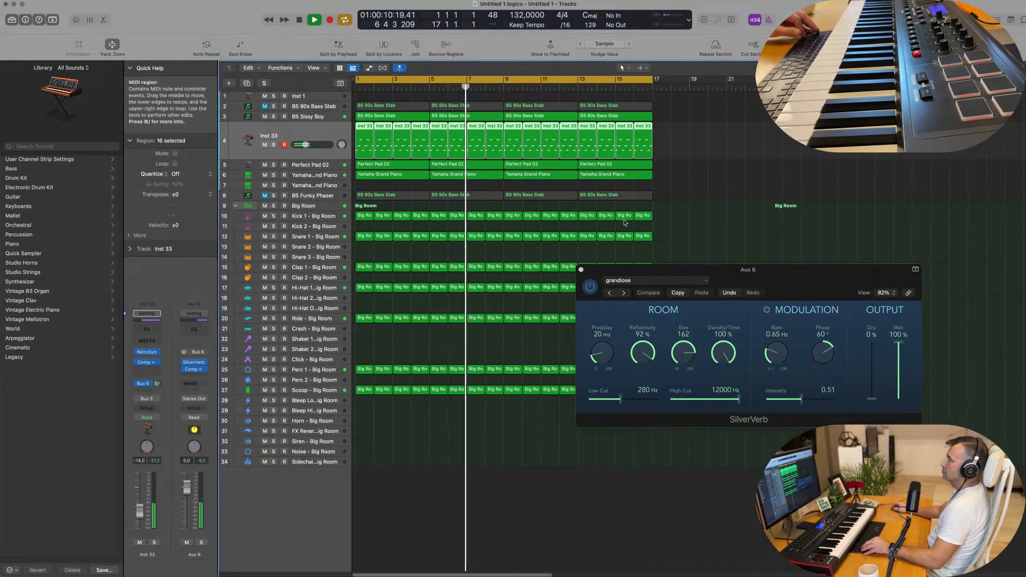
click(581, 270)
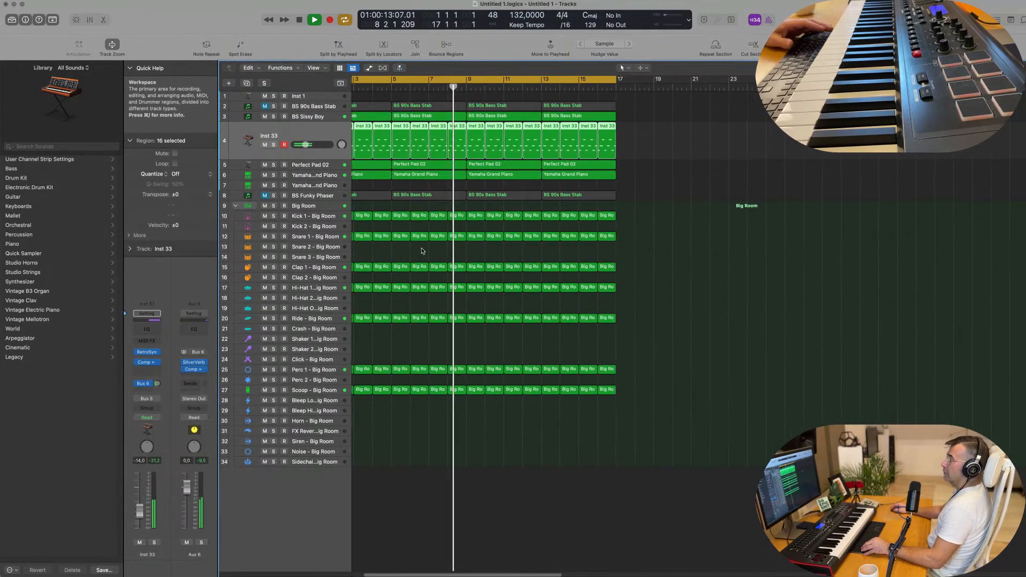
key(space)
key(Return)
key(space)
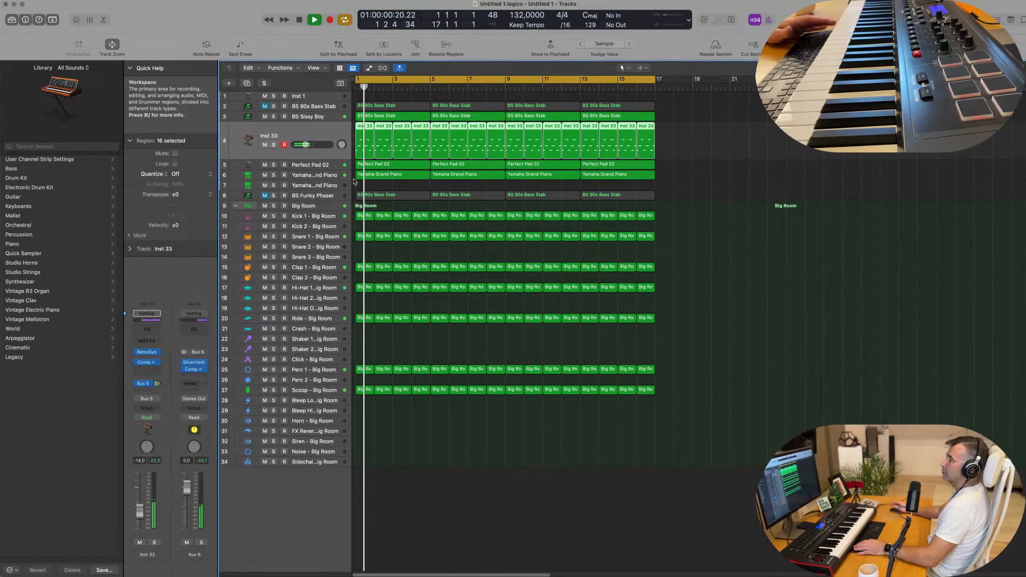
click(322, 175)
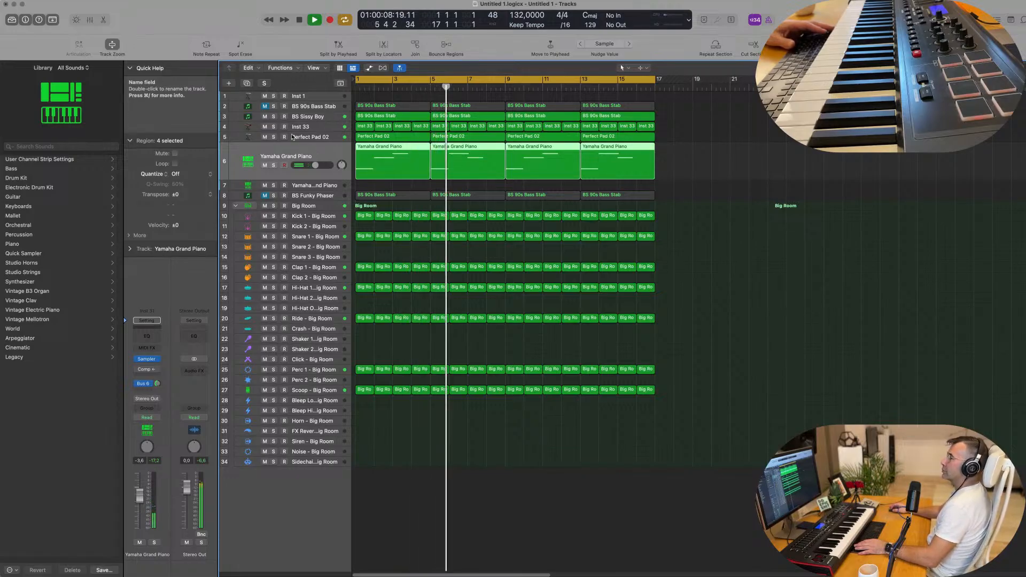
Solo Perfect Pad 02, Yamaha Grand Piano and BS Sissy Boy, then play from bar 1.
click(274, 137)
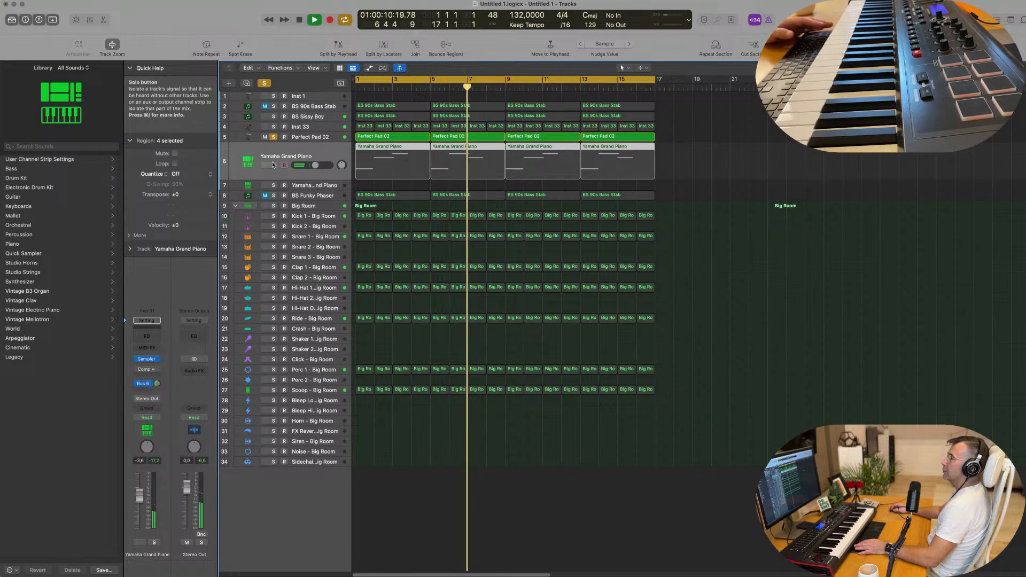
key(s)
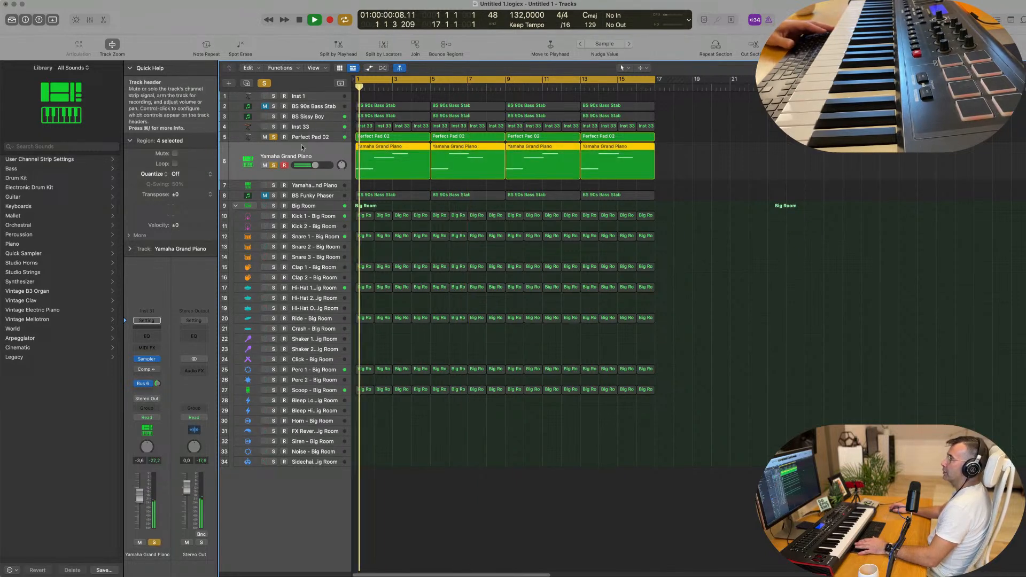
click(273, 127)
click(273, 127)
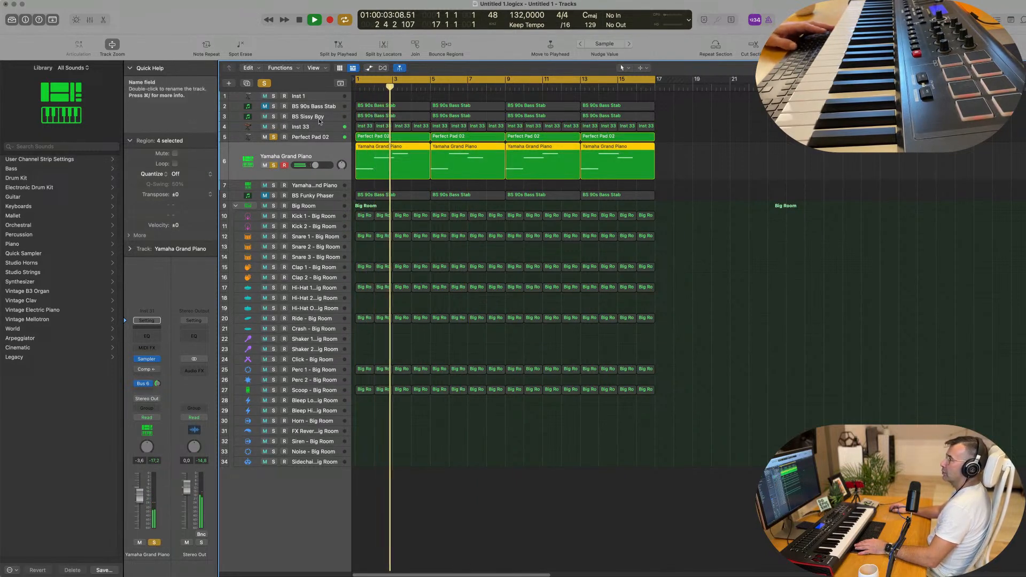
click(257, 116)
key(space)
key(space)
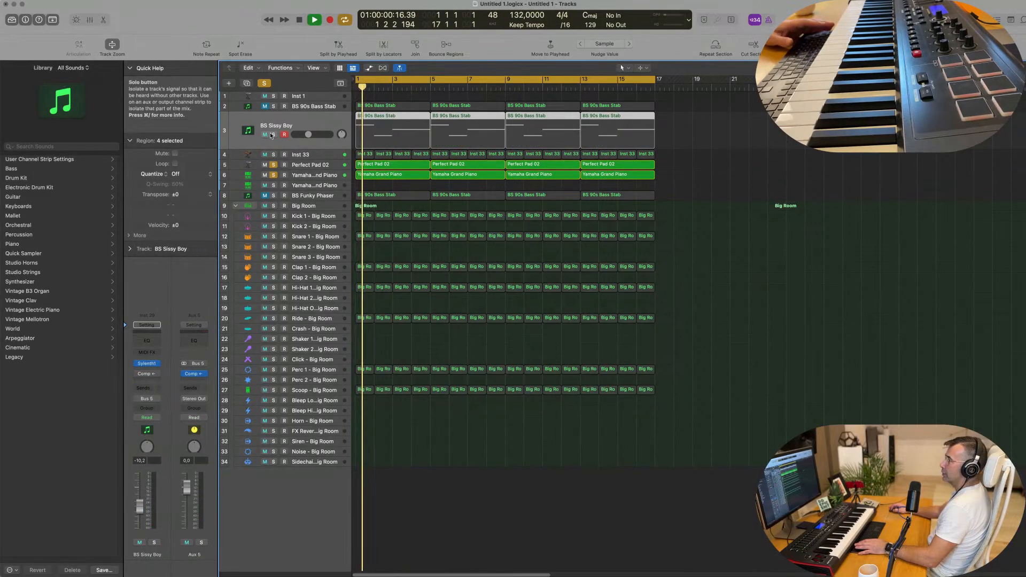
key(s)
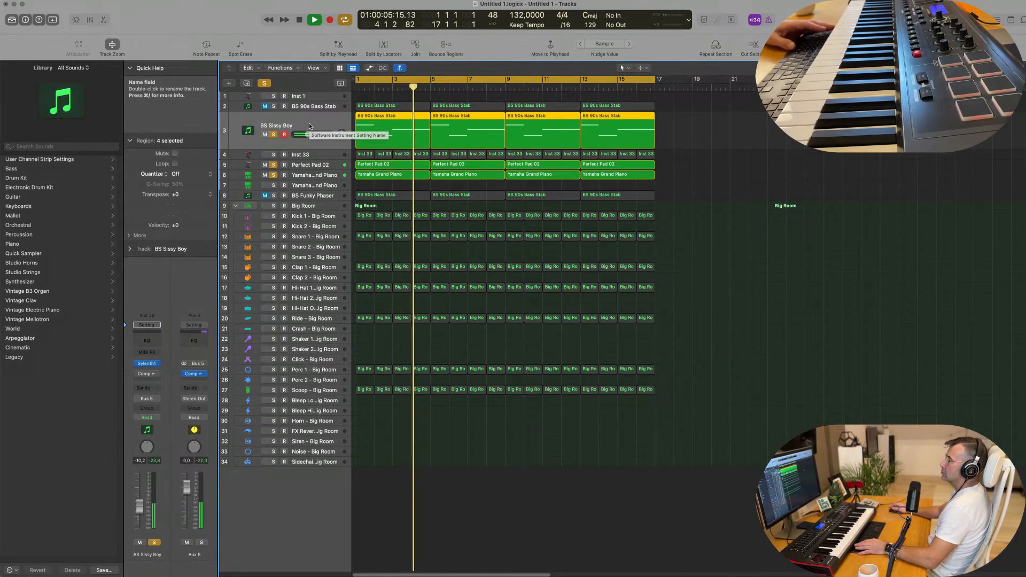
key(Return)
Open BS Sissy Boy's Sylenth1 and lower the filter cutoff to 4.398.
click(146, 363)
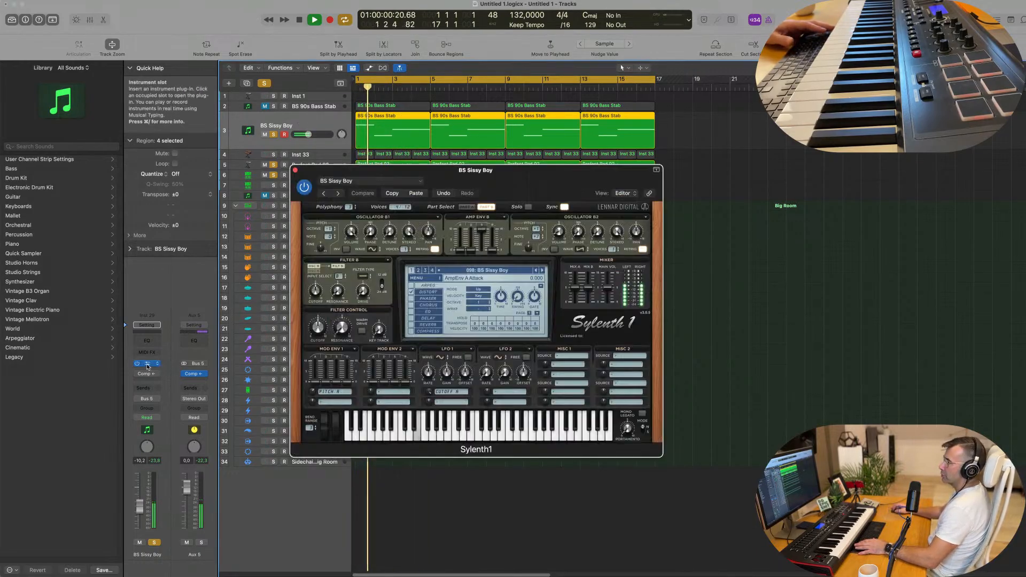
key(Return)
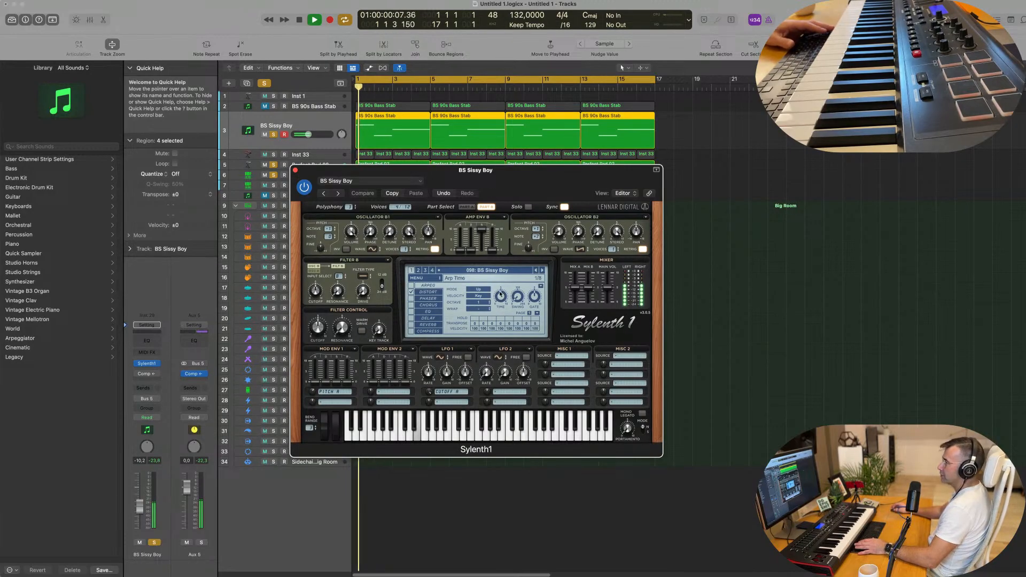
drag(318, 329, 322, 378)
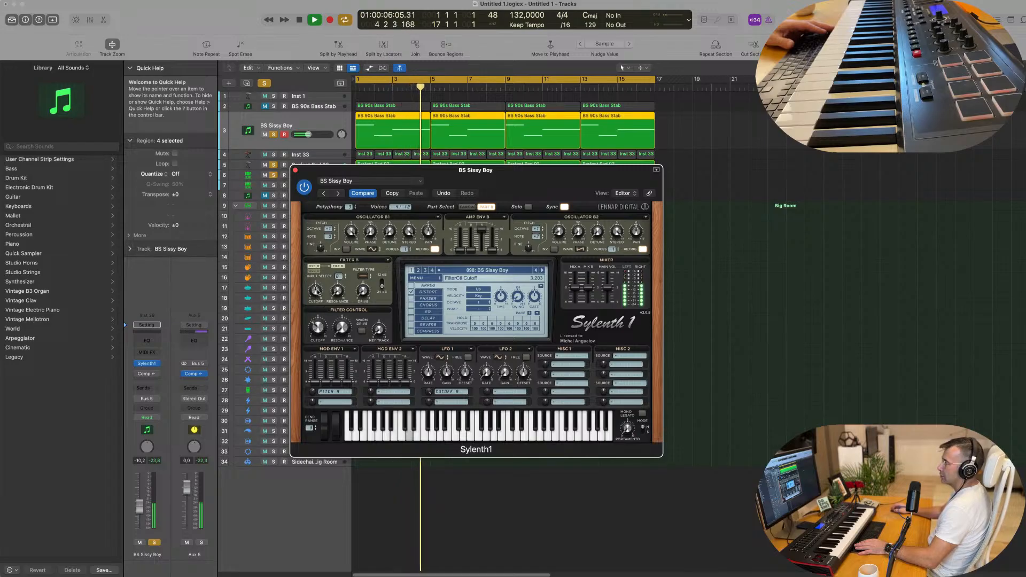
Set Filter B to Lowpass, audition from bar 1, and close Sylenth1.
click(363, 277)
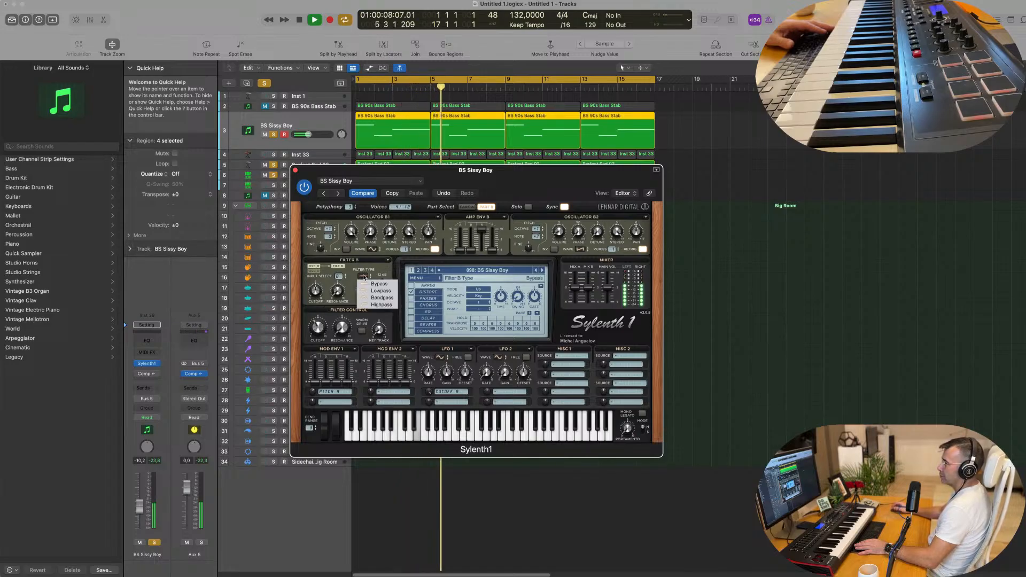
click(377, 291)
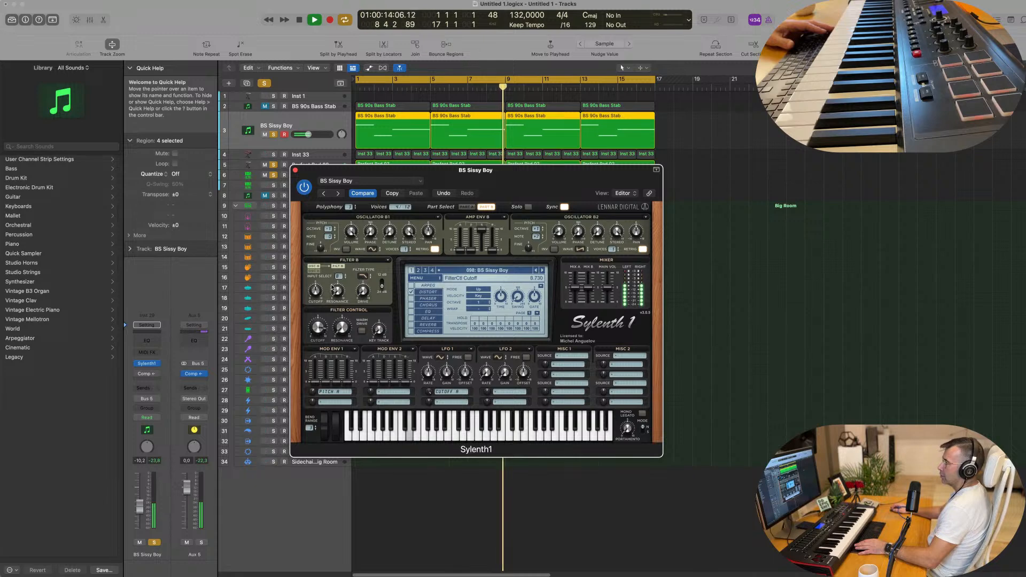
key(space)
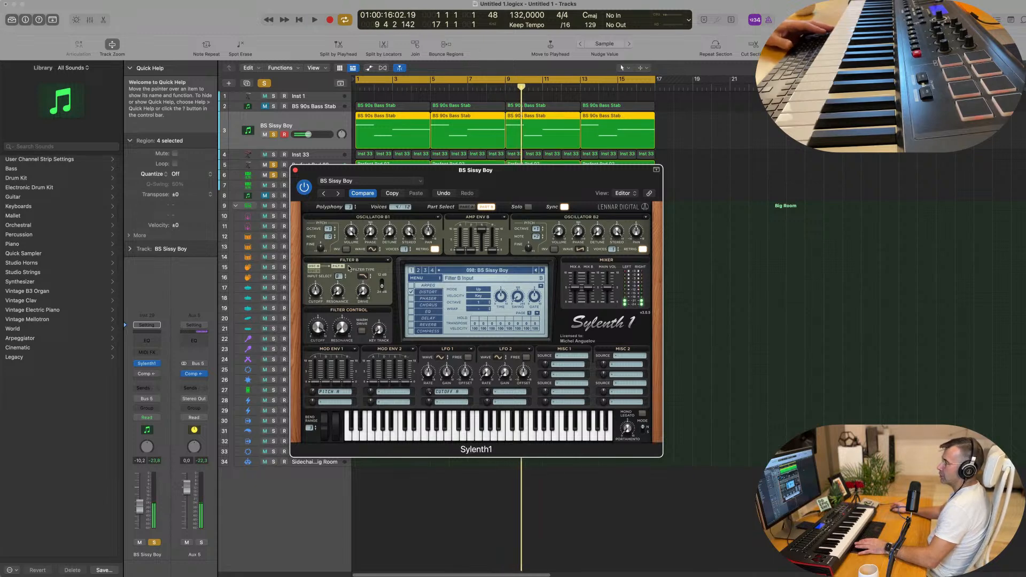
key(space)
click(295, 170)
key(space)
key(space)
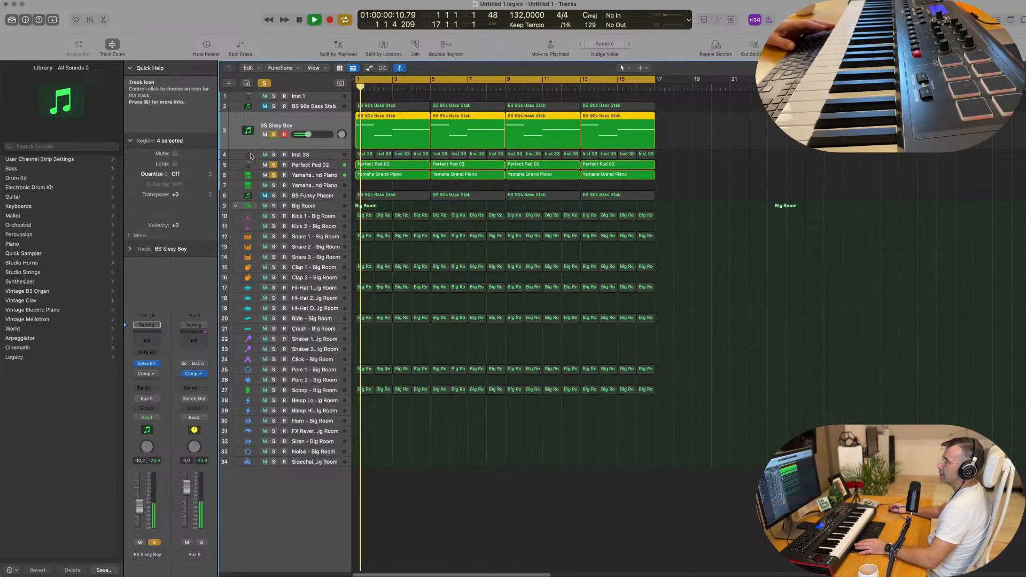
Audition BS Funky Phaser soloed, then mute that track.
key(space)
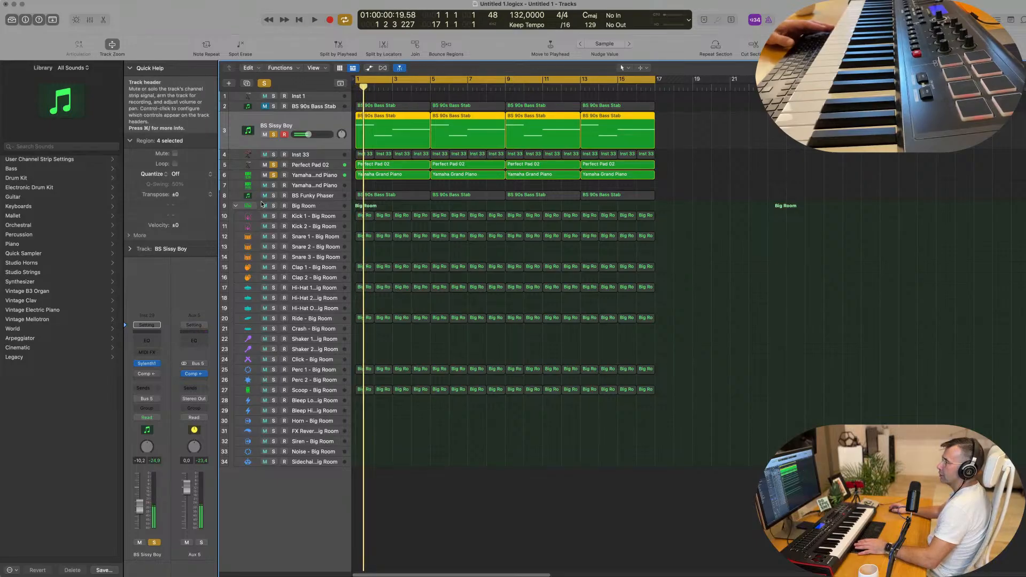
key(space)
click(273, 195)
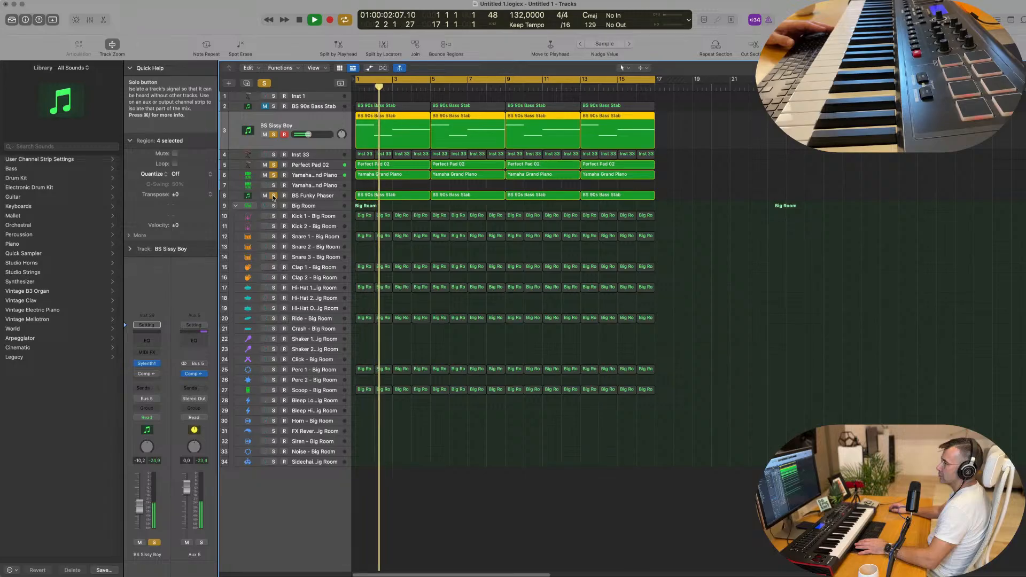
click(308, 196)
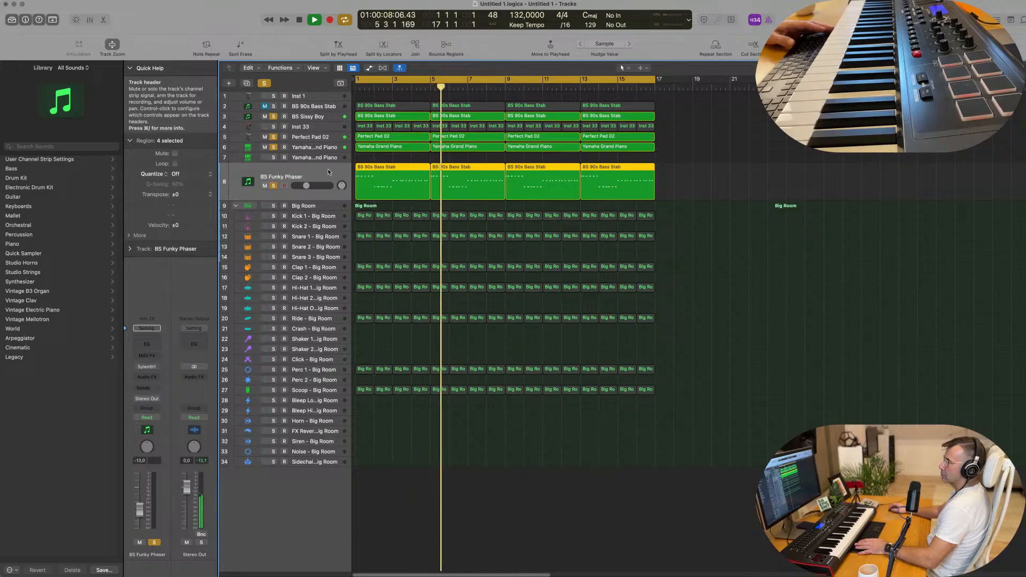
key(space)
click(264, 186)
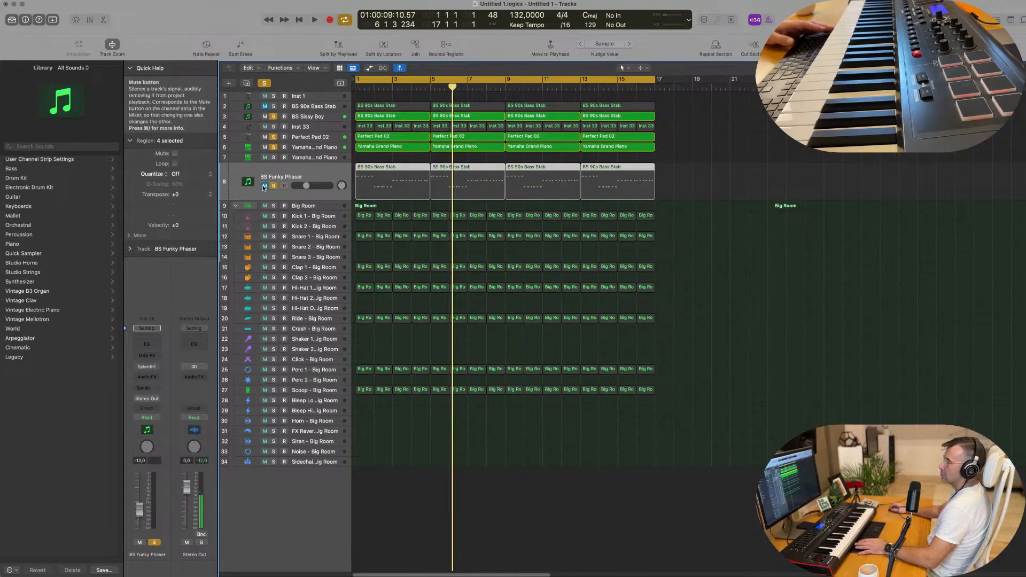
key(space)
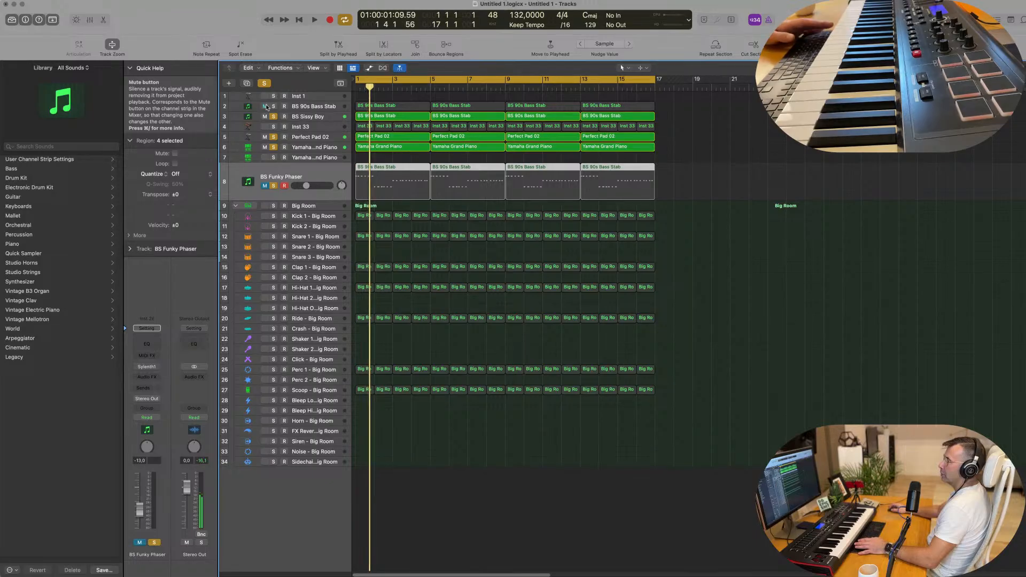
key(space)
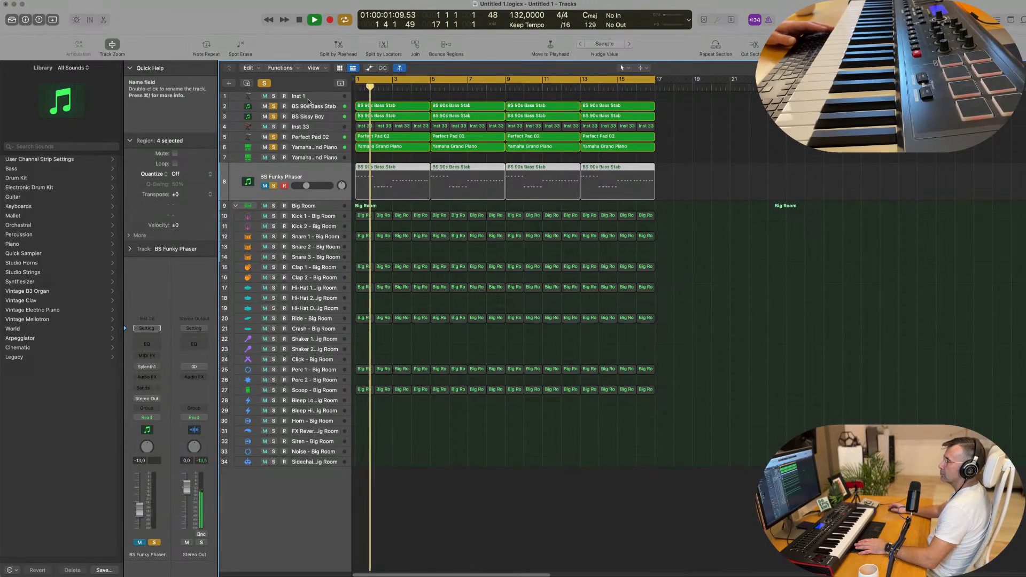
Audition Inst 33, clear all solos, and add a new track with Perfect Pad 02's settings.
click(272, 127)
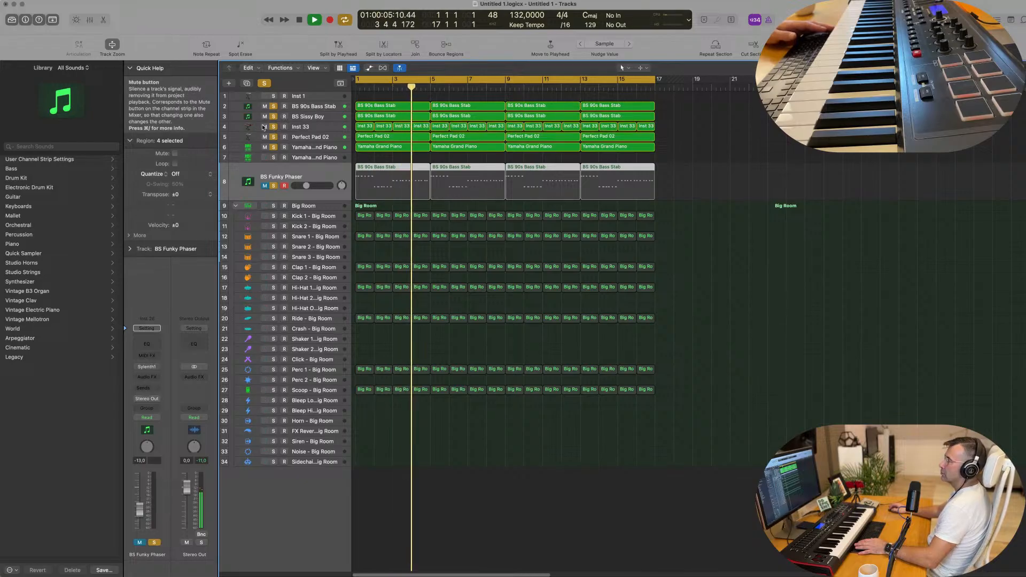
click(685, 287)
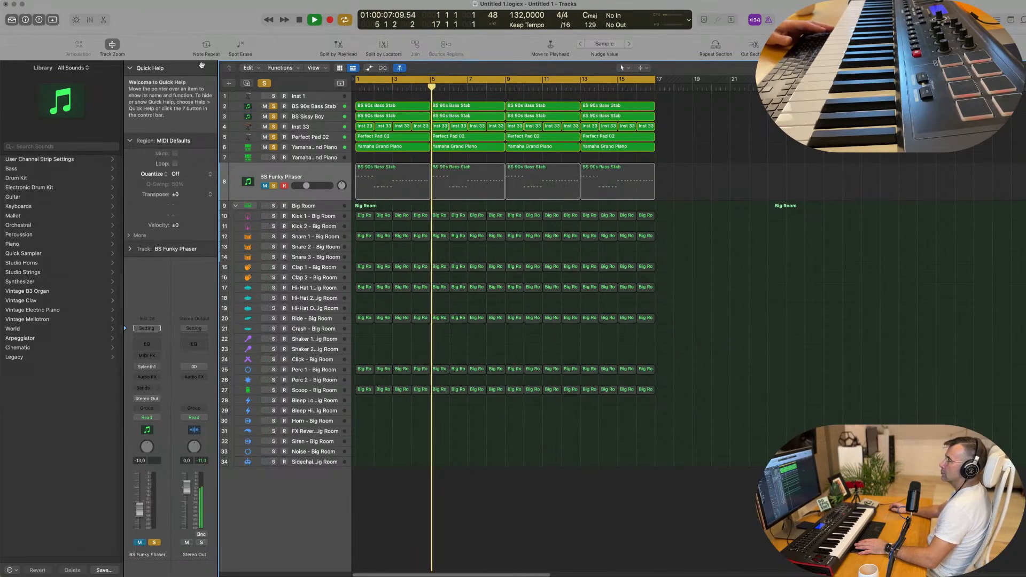
key(space)
click(264, 83)
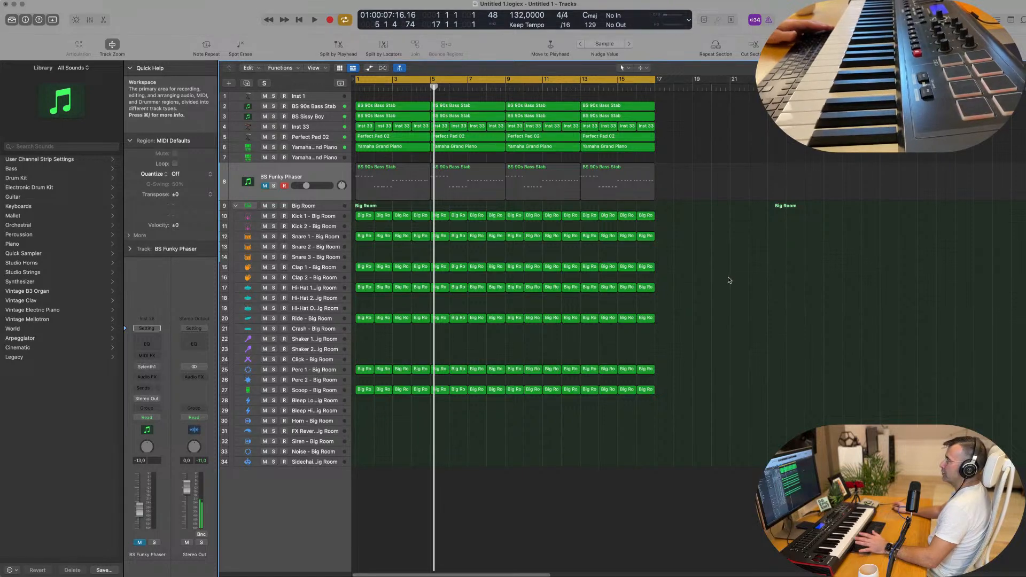
key(Return)
key(space)
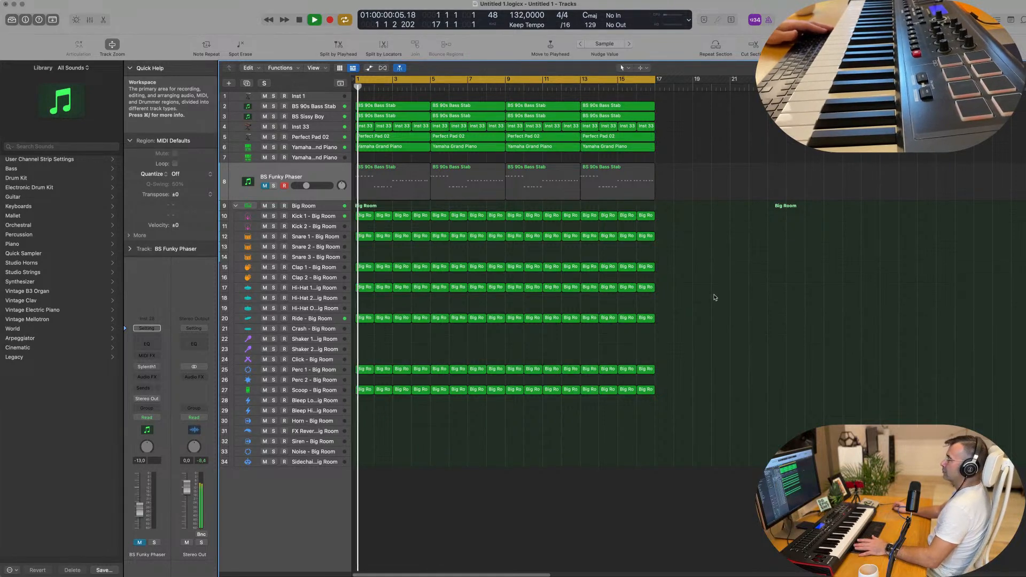
click(302, 126)
click(273, 145)
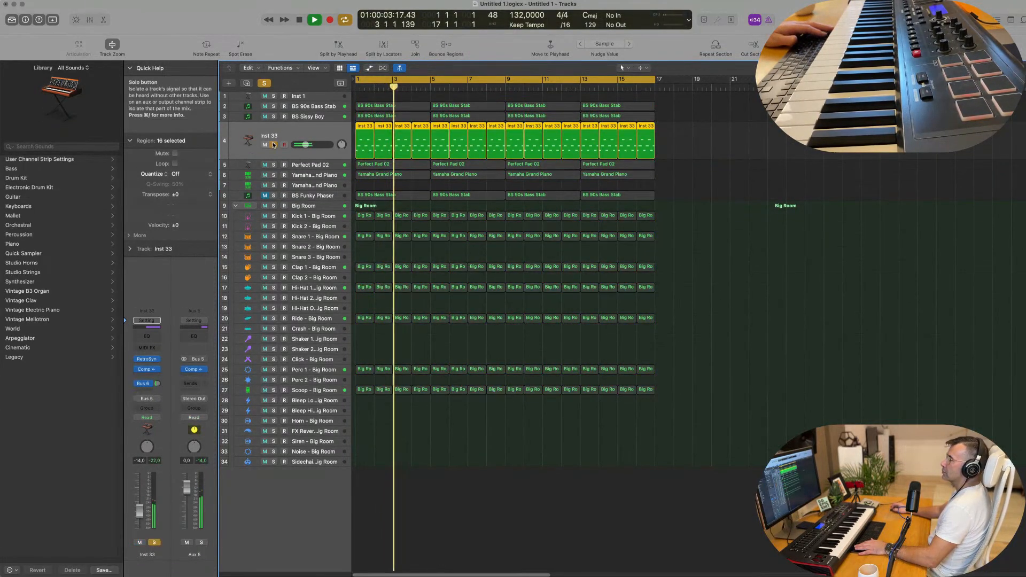
click(273, 145)
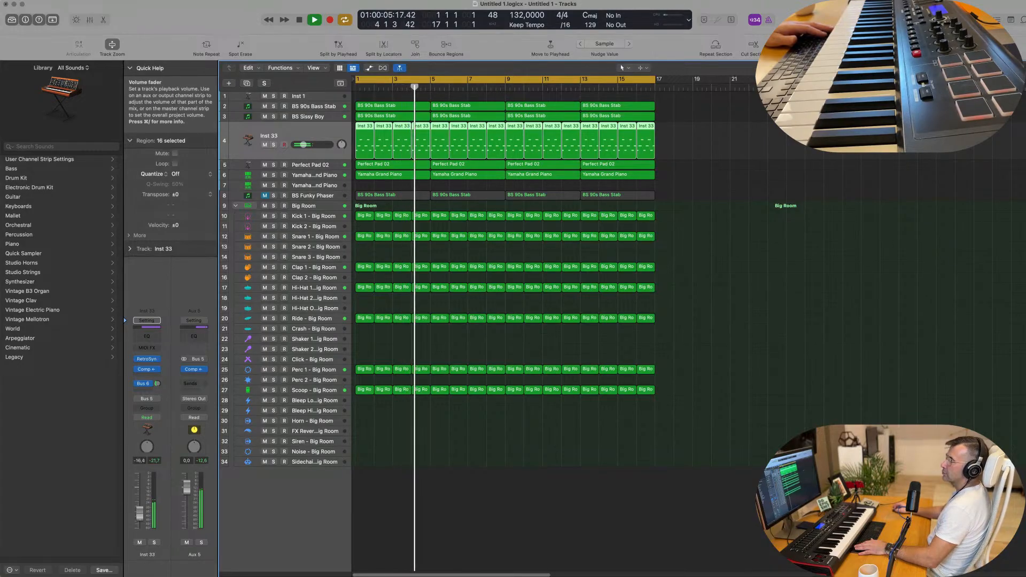
click(317, 164)
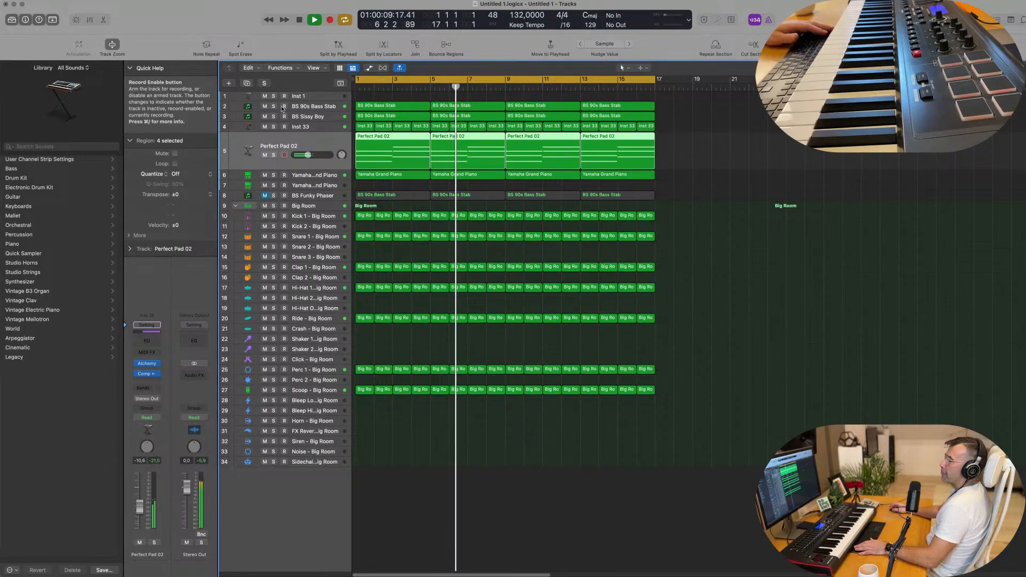
key(super+d)
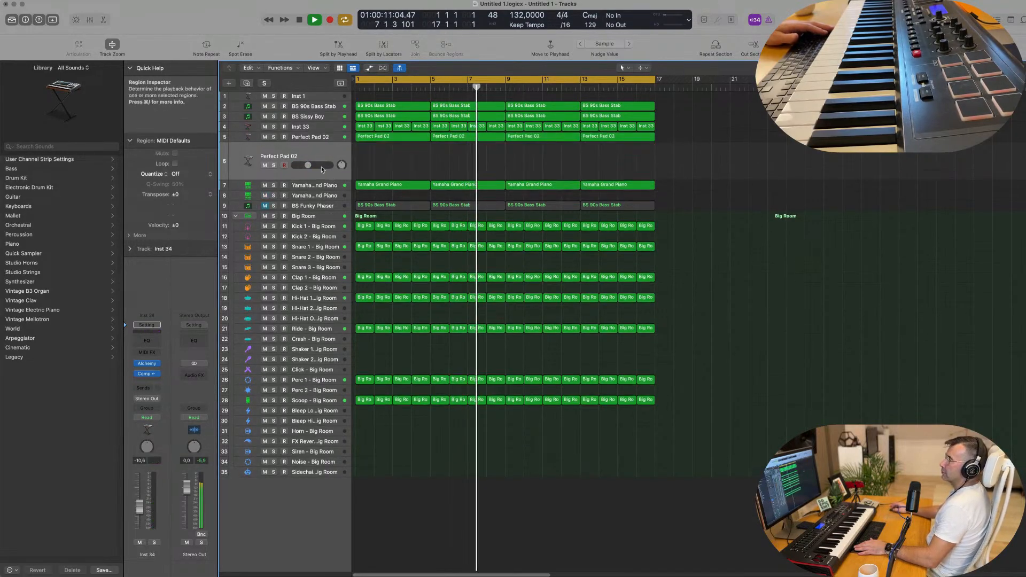
Load Alchemy's Brass preset Brassy Jazz Ensemble and raise the track fader to -3.1 dB.
click(145, 365)
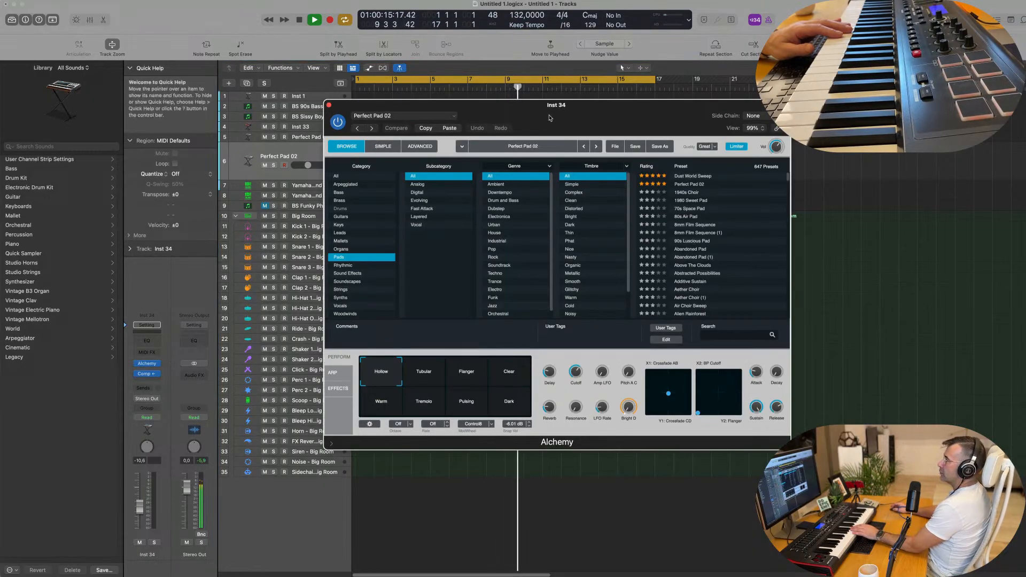
drag(549, 117, 482, 114)
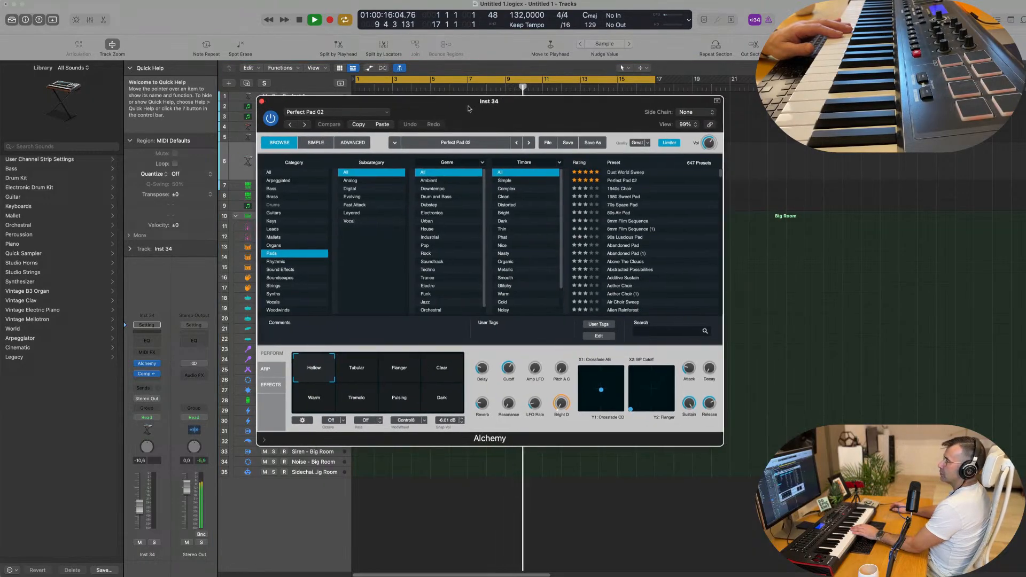
click(274, 197)
click(636, 229)
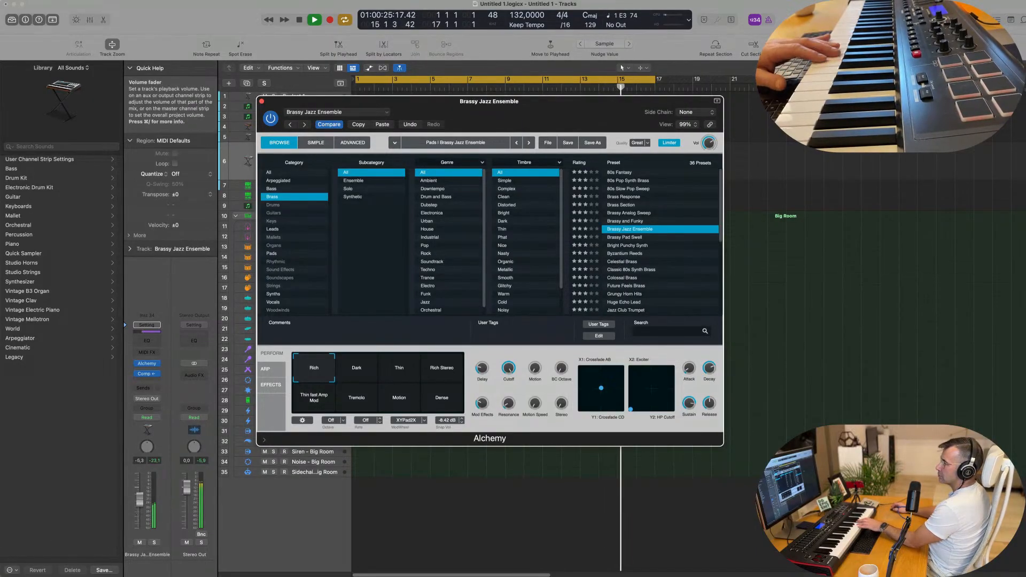
drag(139, 497, 140, 488)
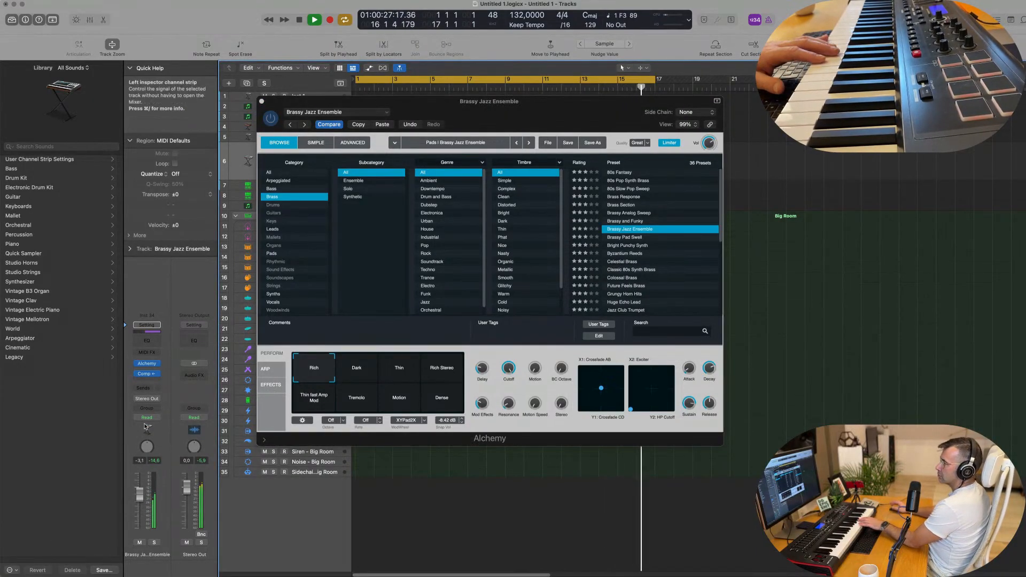
Add a Bus 6 SilverVerb send and switch Alchemy to the Byzantium Reeds preset.
click(143, 389)
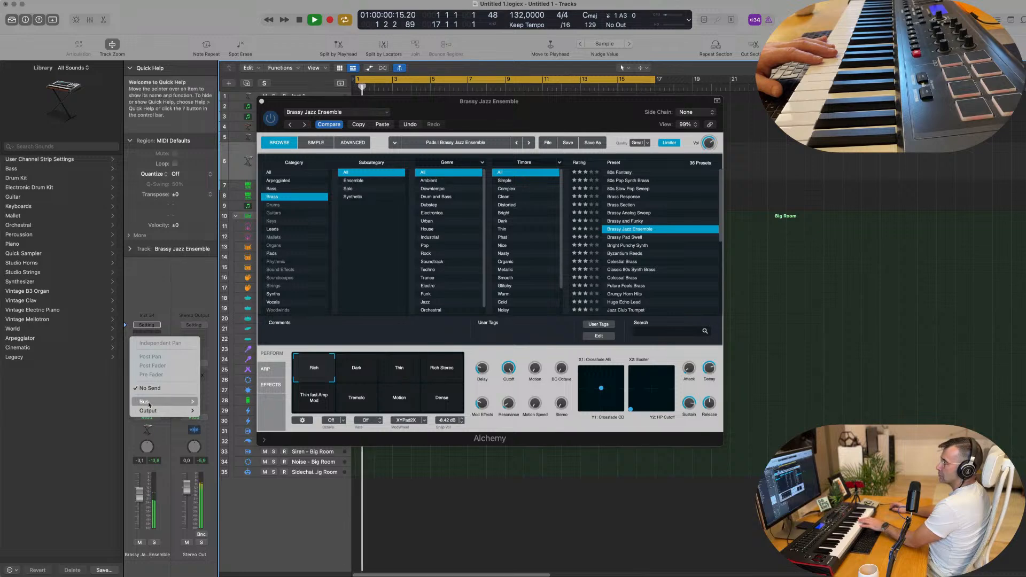
mouse_move(147, 402)
click(220, 267)
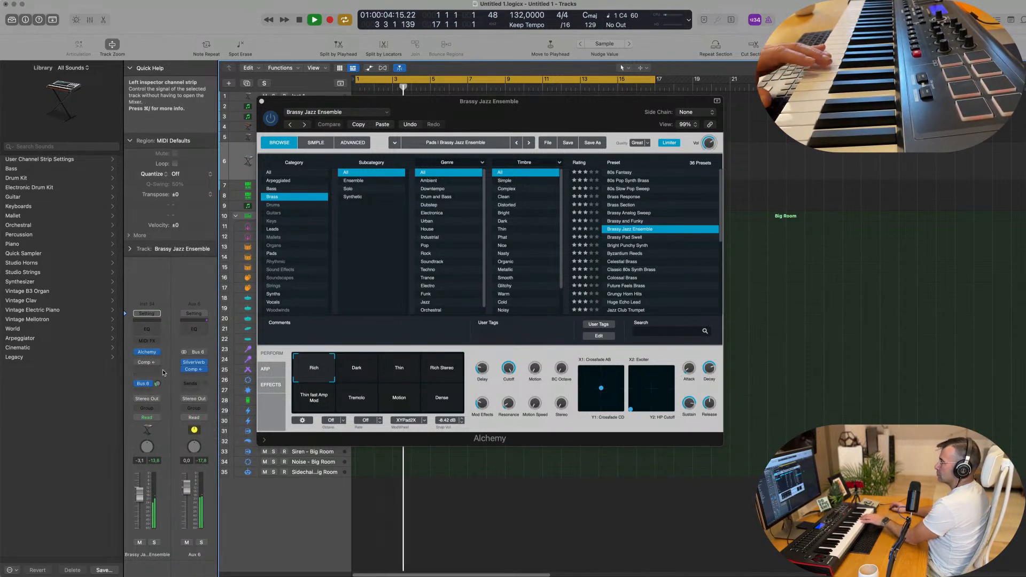
mouse_move(159, 384)
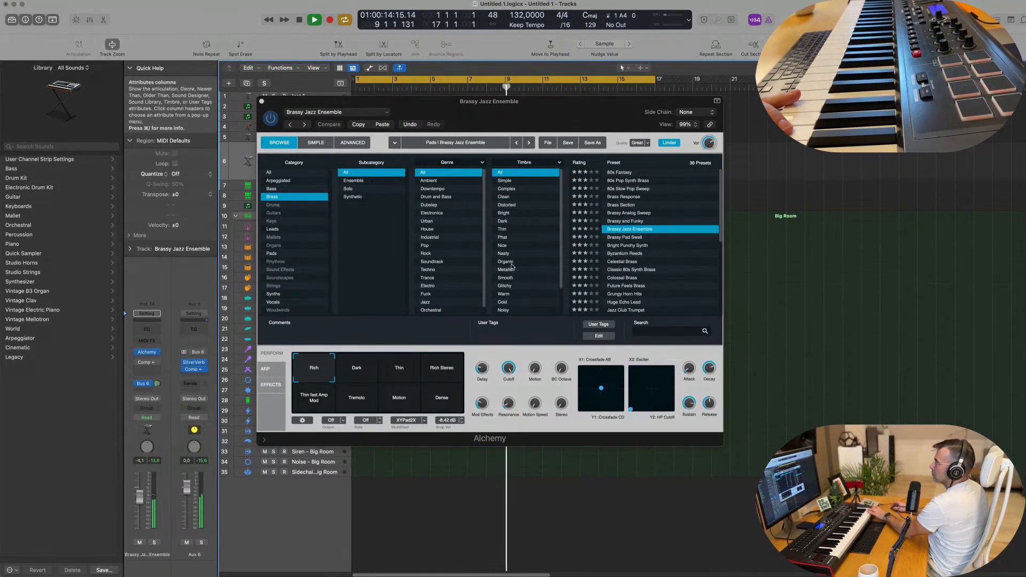
click(627, 256)
click(627, 256)
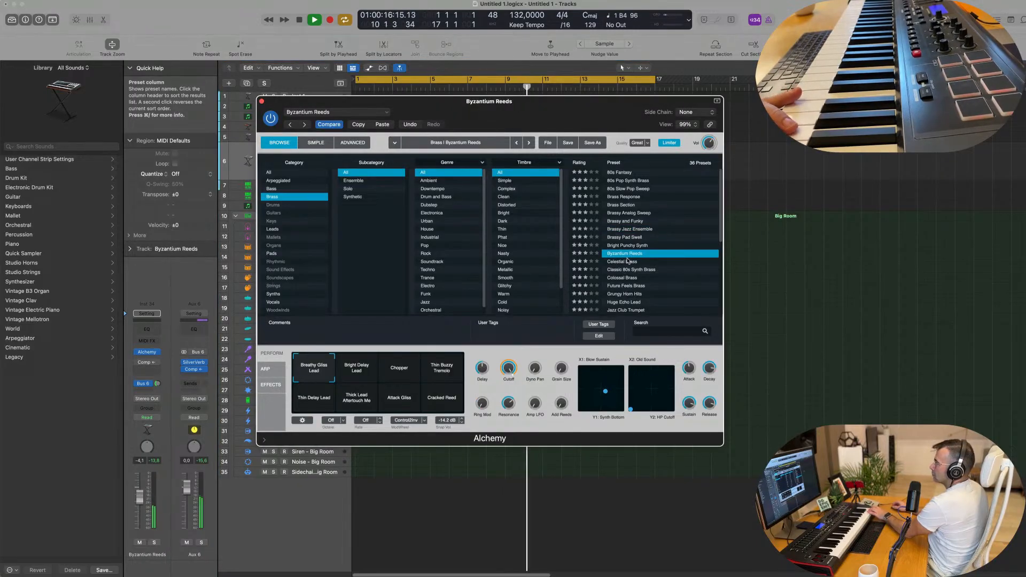
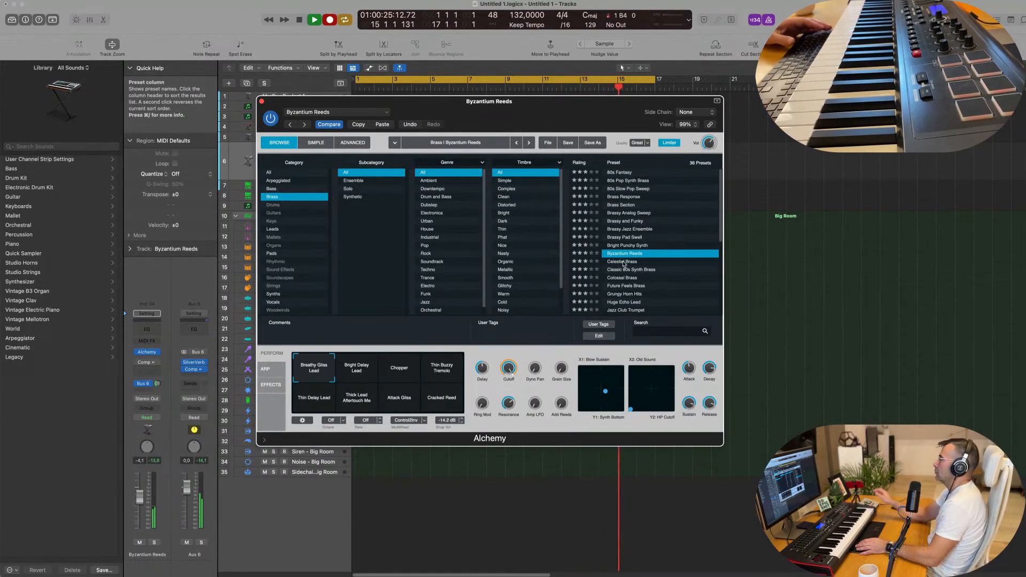
Split the Byzantium Reeds region at bar 13 and move the two-bar piece to bar 1.
key(space)
drag(561, 105, 604, 318)
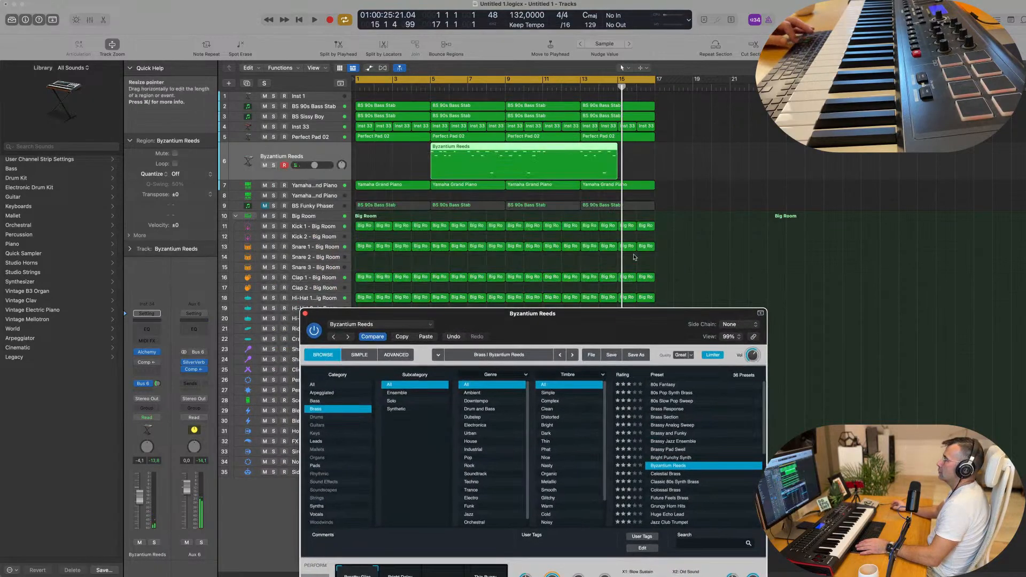
key(Return)
key(space)
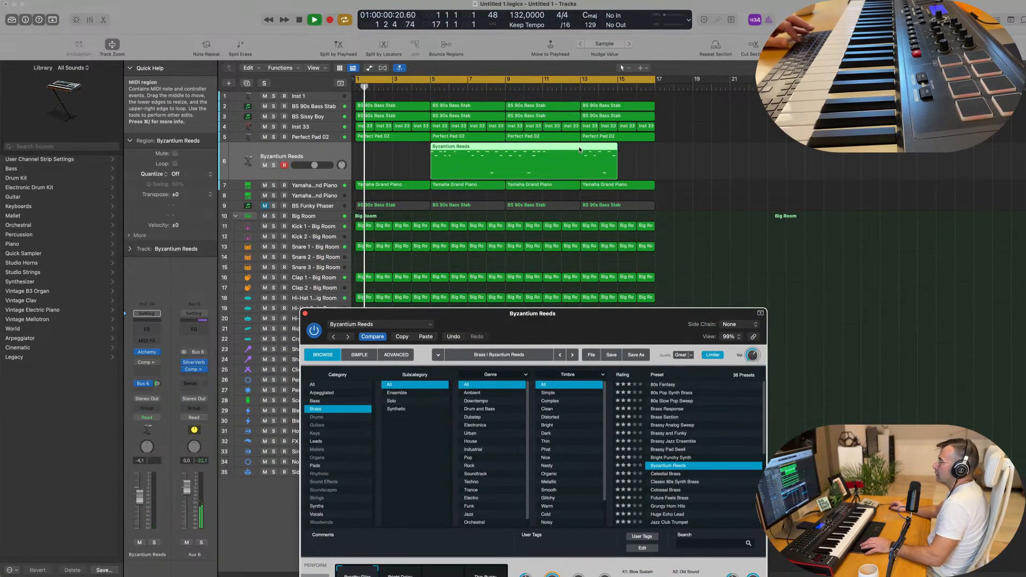
super+double_click(580, 150)
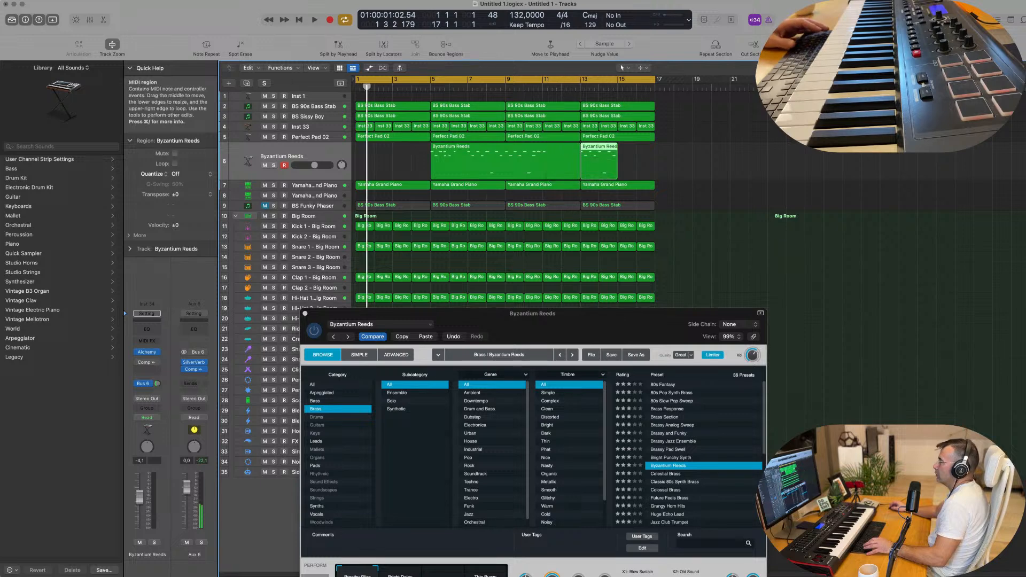
drag(604, 149, 352, 161)
Move the long region past bar 22 and select the phrase's eight notes for auditioning.
key(space)
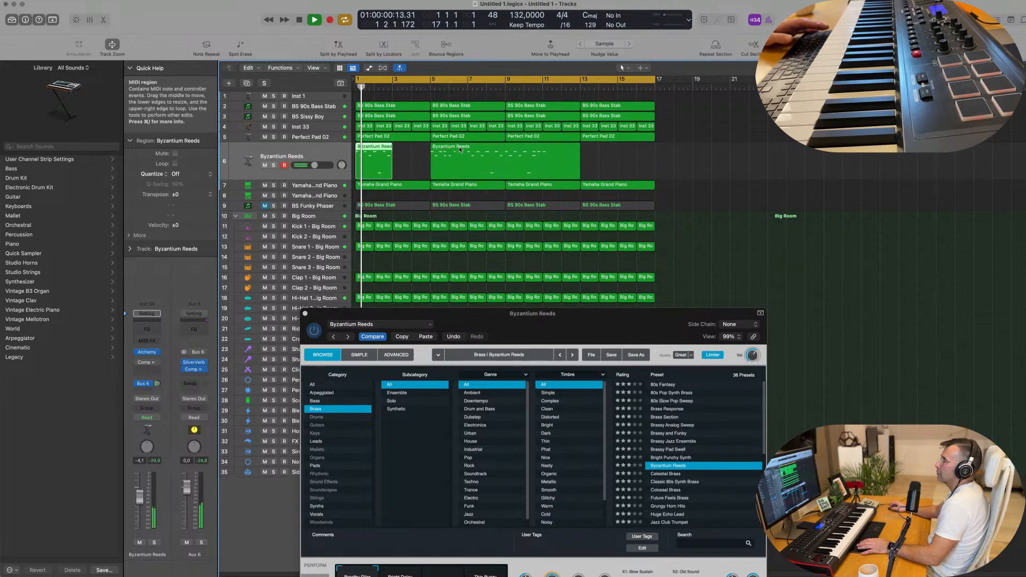
drag(439, 153, 769, 152)
key(space)
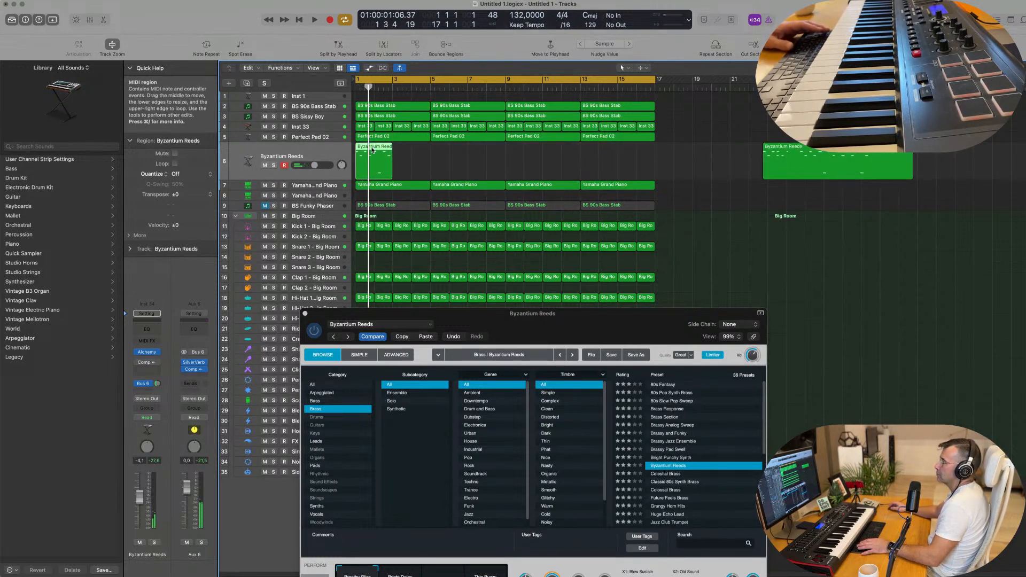
double_click(373, 151)
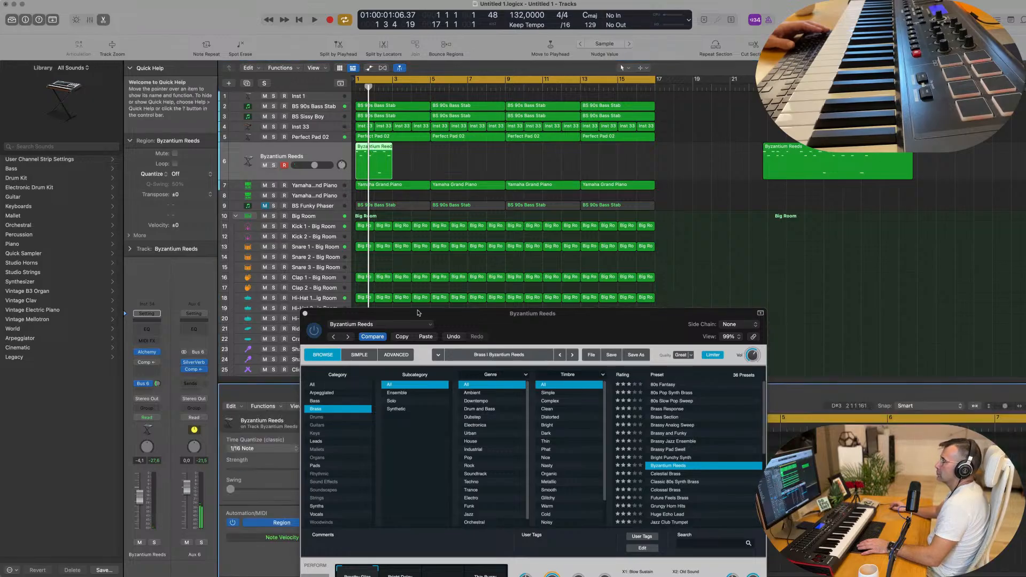
drag(402, 309, 730, 273)
click(421, 481)
key(super+a)
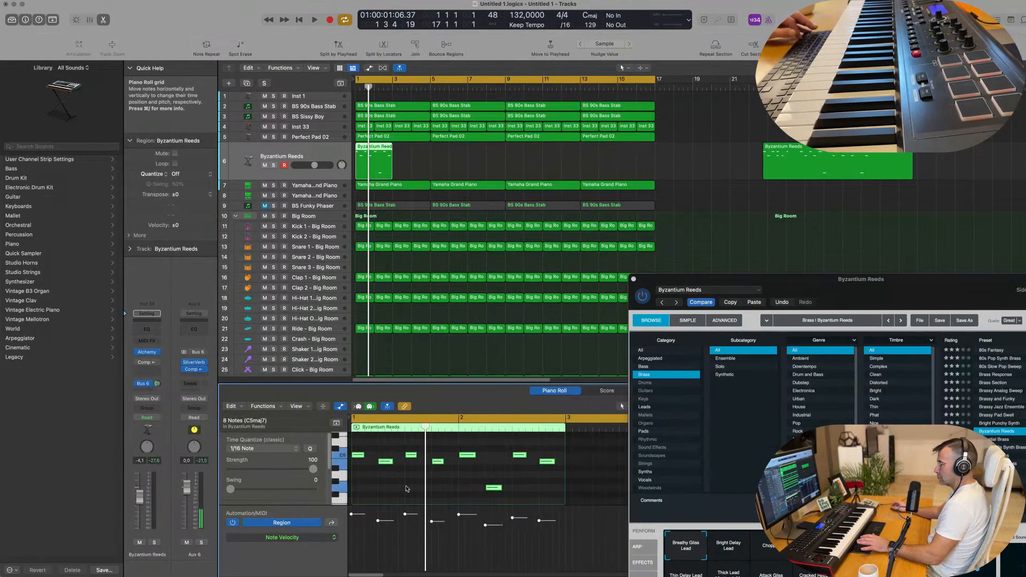
key(space)
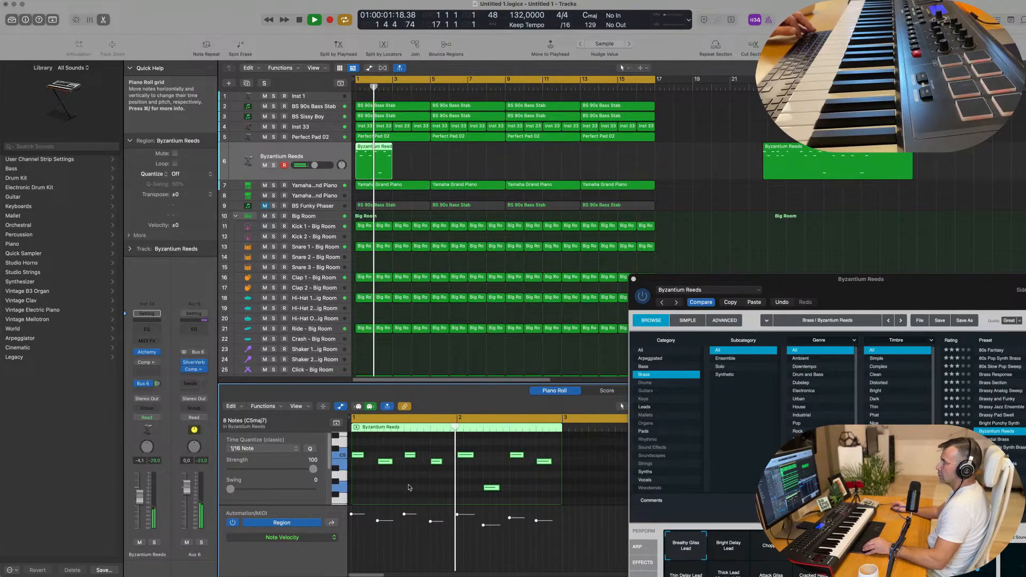
Switch Alchemy to the Bright Delay Lead snapshot and repeat the two-bar region through bar 17.
scroll(409, 487, down, 2)
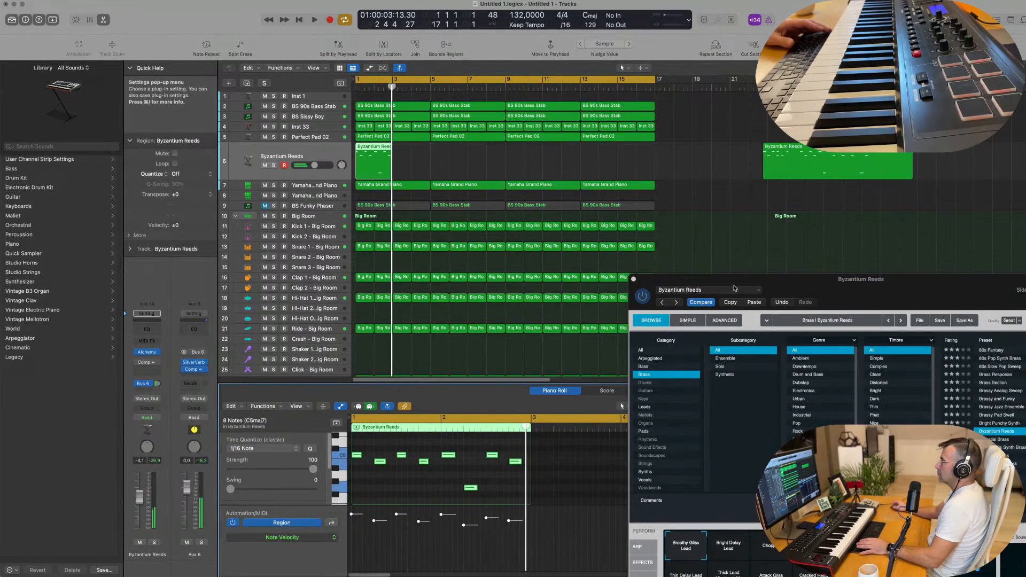
drag(793, 286, 533, 222)
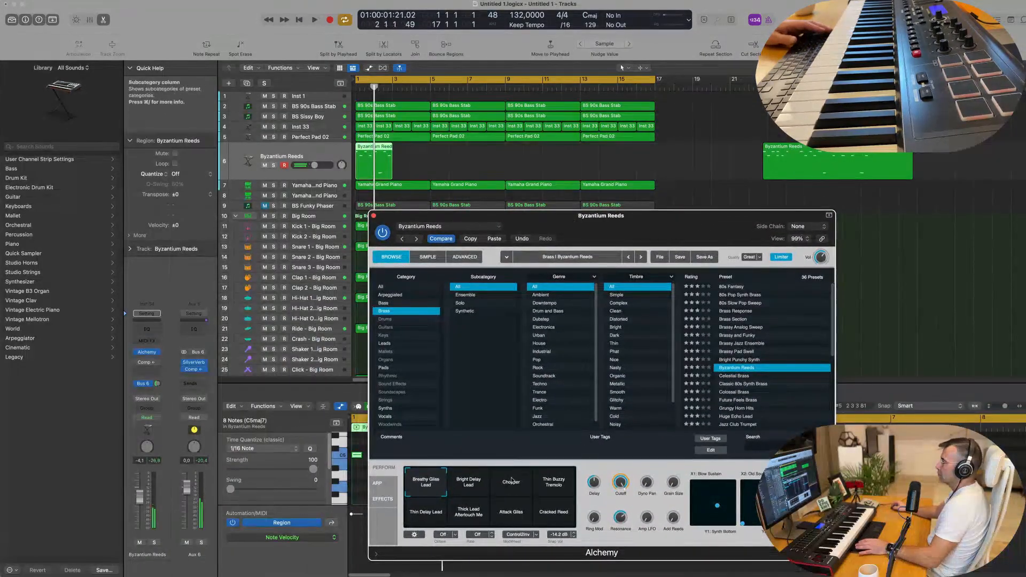
click(467, 484)
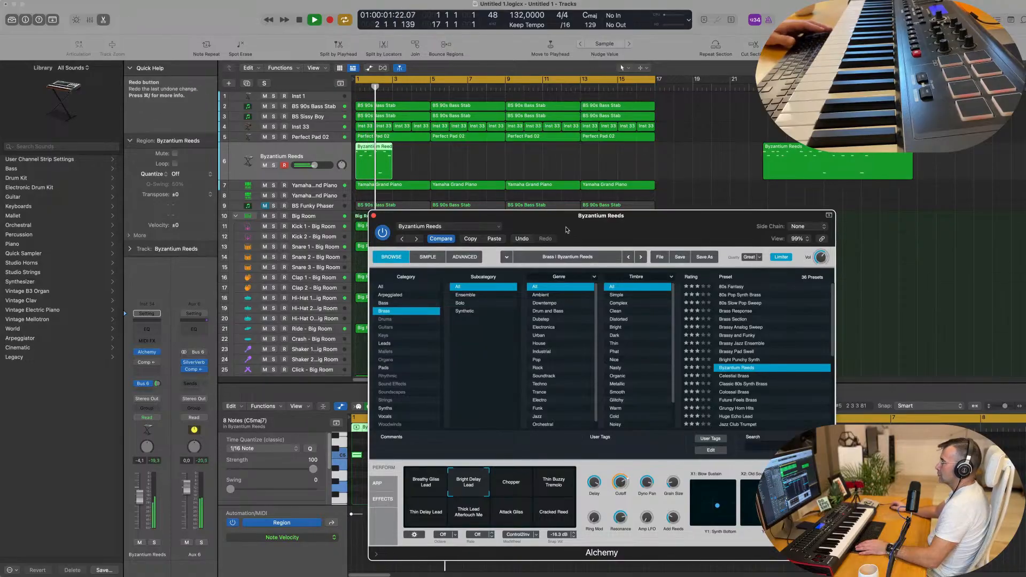
drag(566, 230, 692, 212)
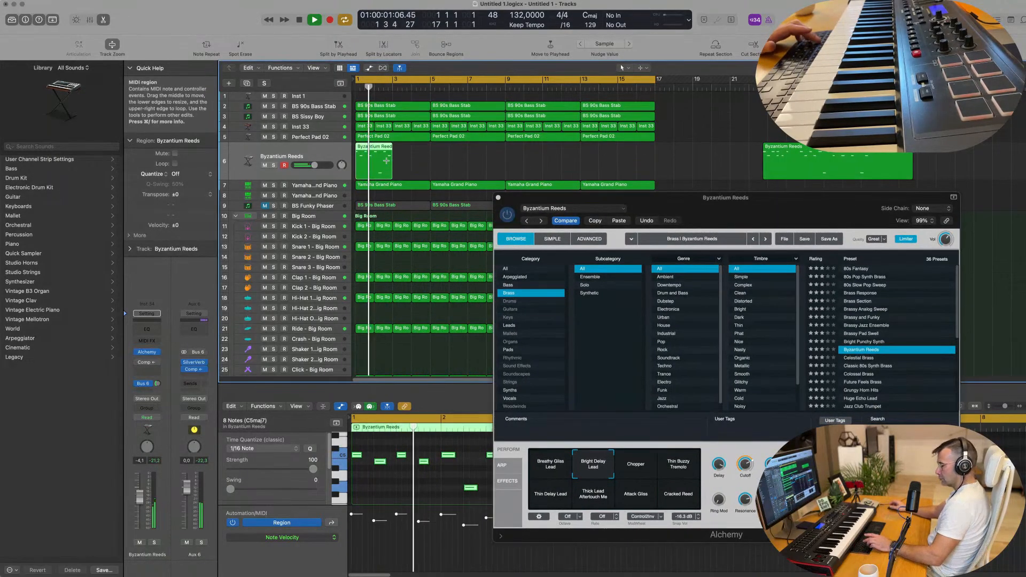
key(super+r)
key(super+r)
key(super+r)
key(super+r)
key(super+r)
key(super+r)
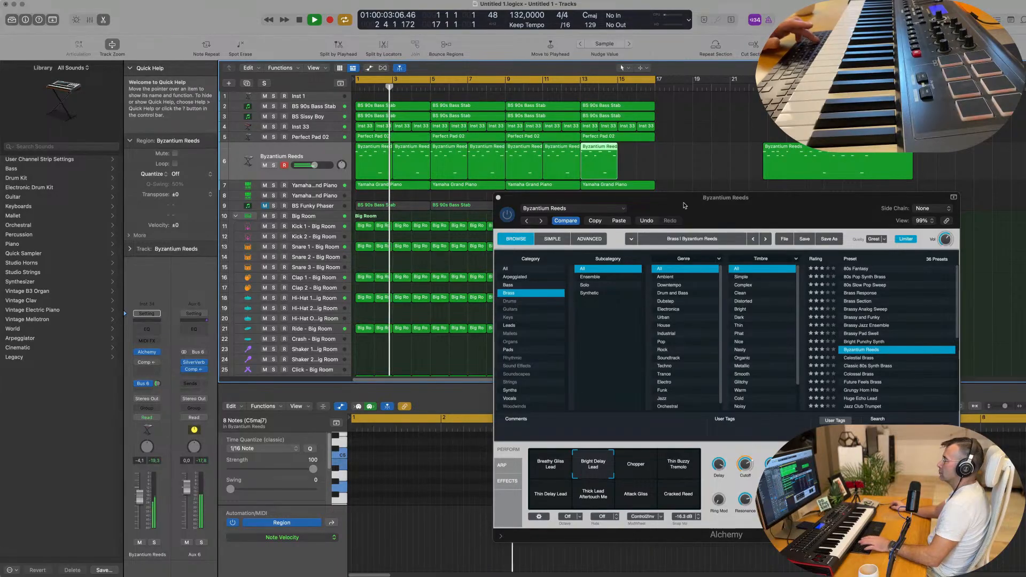
key(super+r)
drag(684, 205, 594, 208)
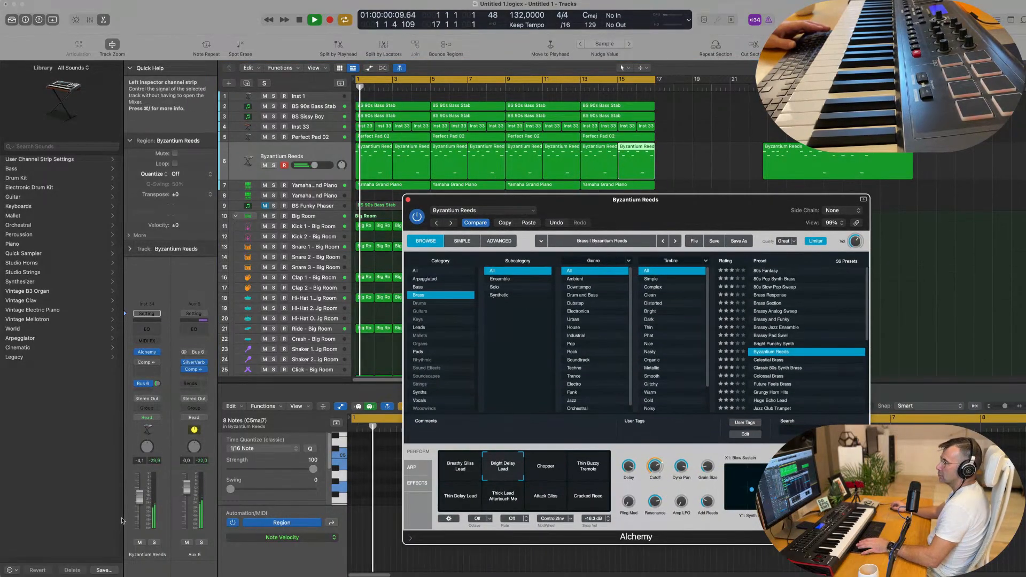
Lower the Bus 6 send and audition the Chopper, Thin Buzzy Tremolo, Thin Delay Lead and Thick Lead snapshots.
drag(157, 384, 157, 392)
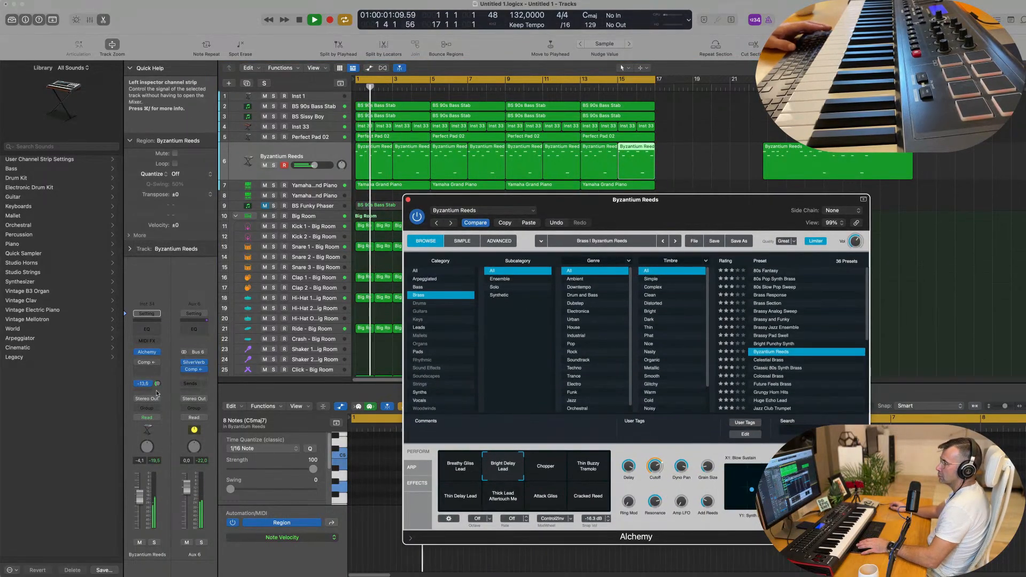
click(553, 473)
click(592, 468)
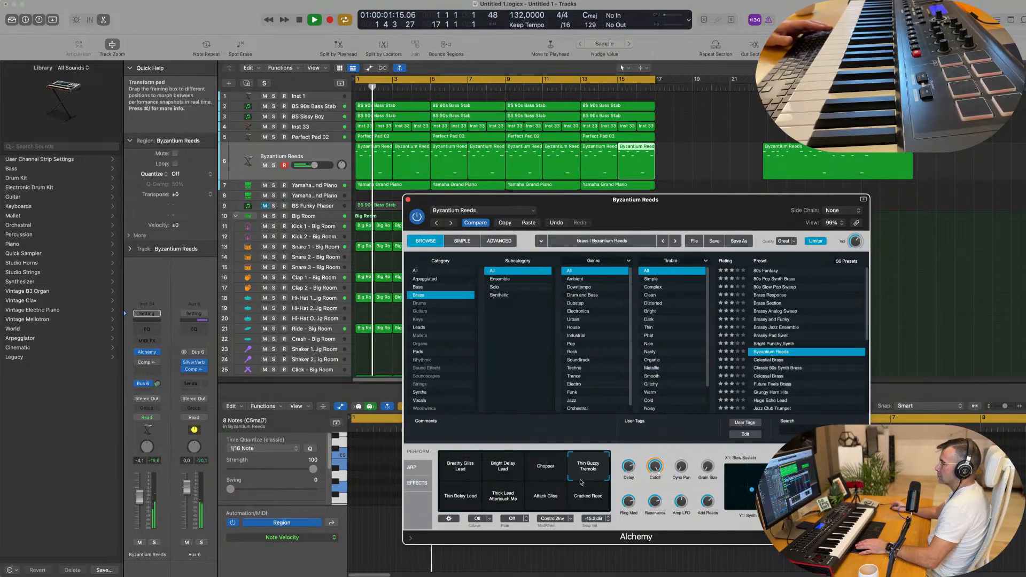
click(457, 501)
click(508, 501)
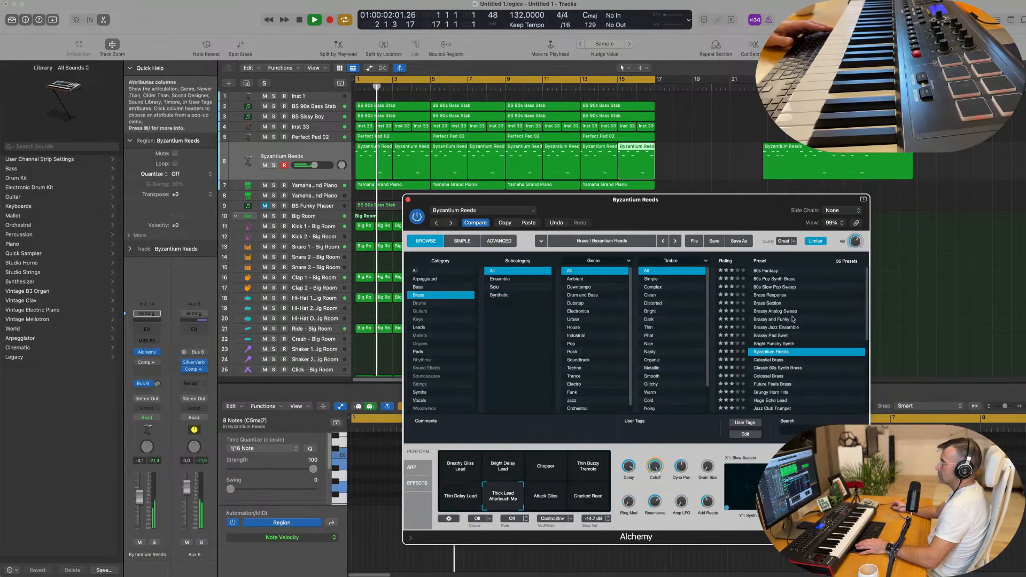
scroll(800, 348, down, 2)
Try the Future Feels Brass, Grungy Horn Hits and Huge Echo Lead presets while raising the track volume.
click(783, 351)
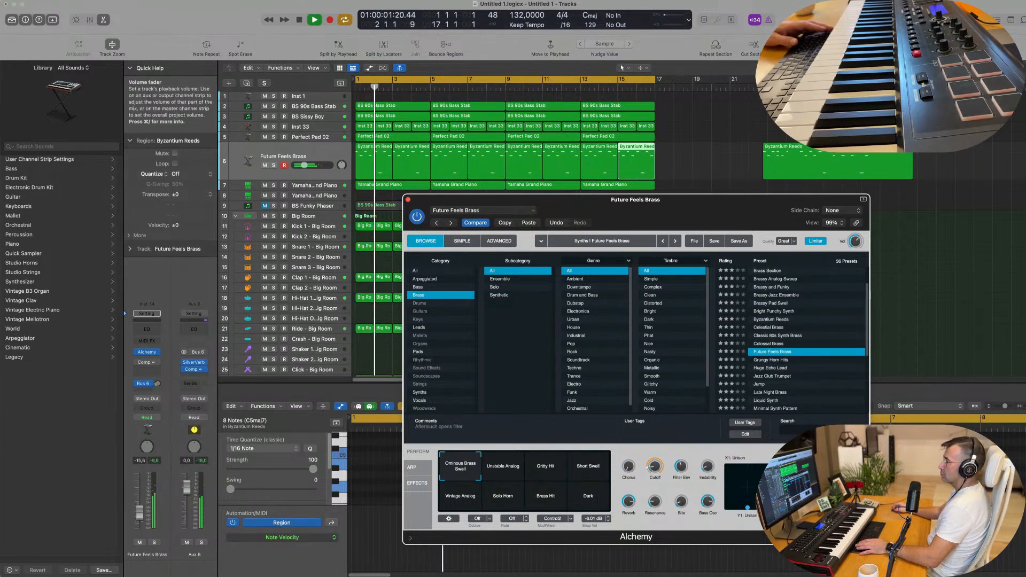
drag(304, 165, 305, 165)
click(781, 361)
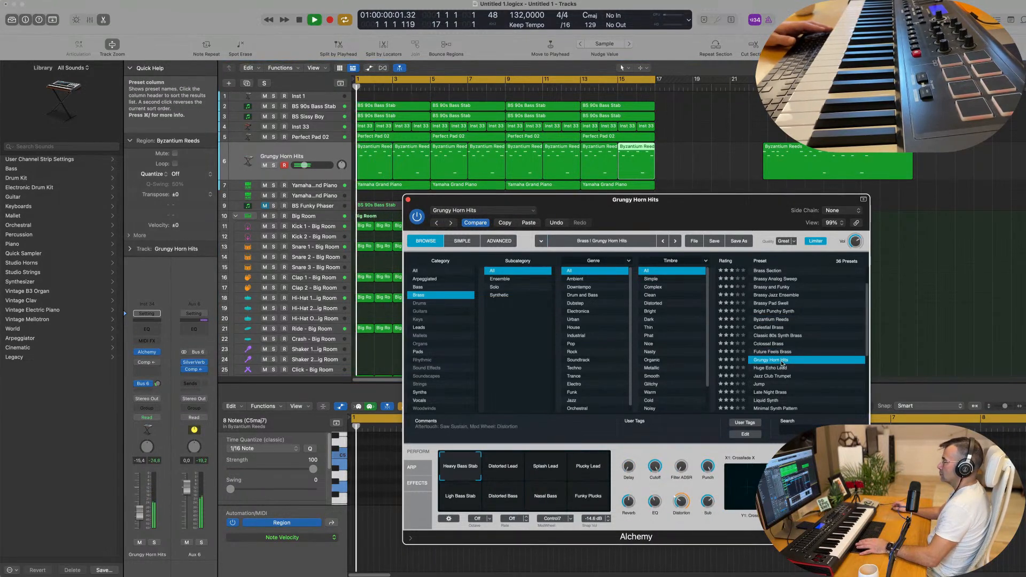
click(781, 368)
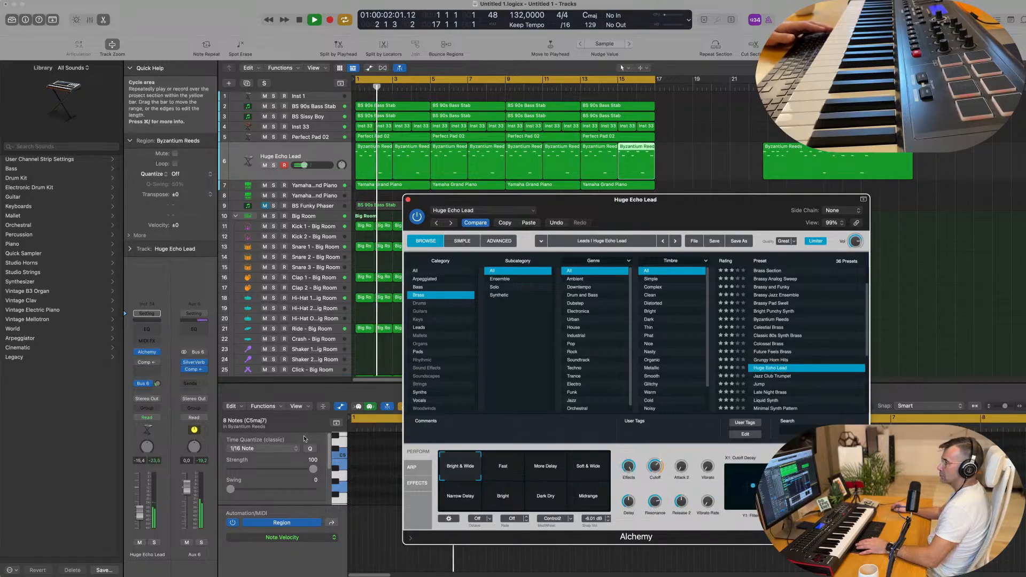
drag(157, 383, 157, 384)
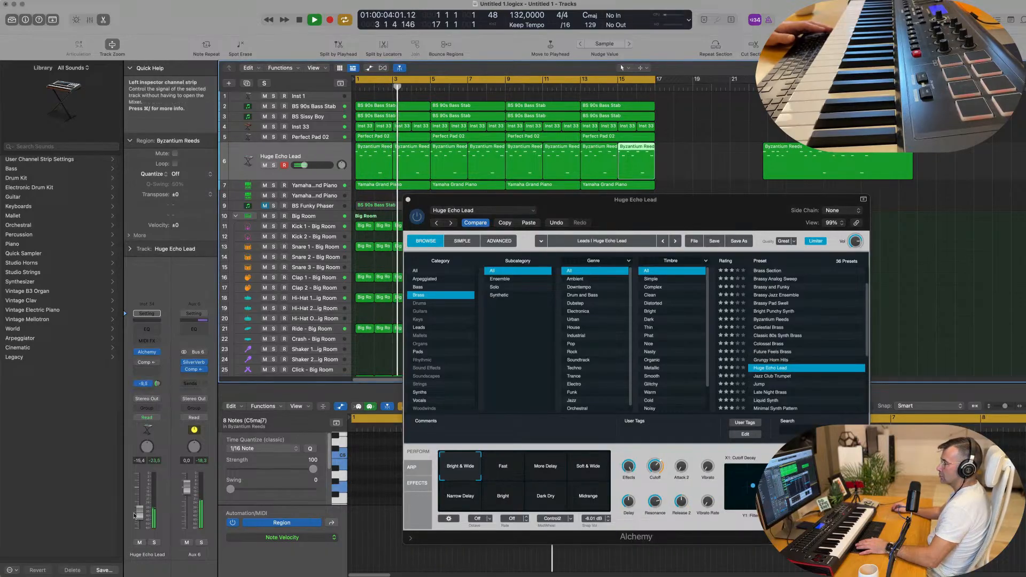
drag(139, 513, 140, 505)
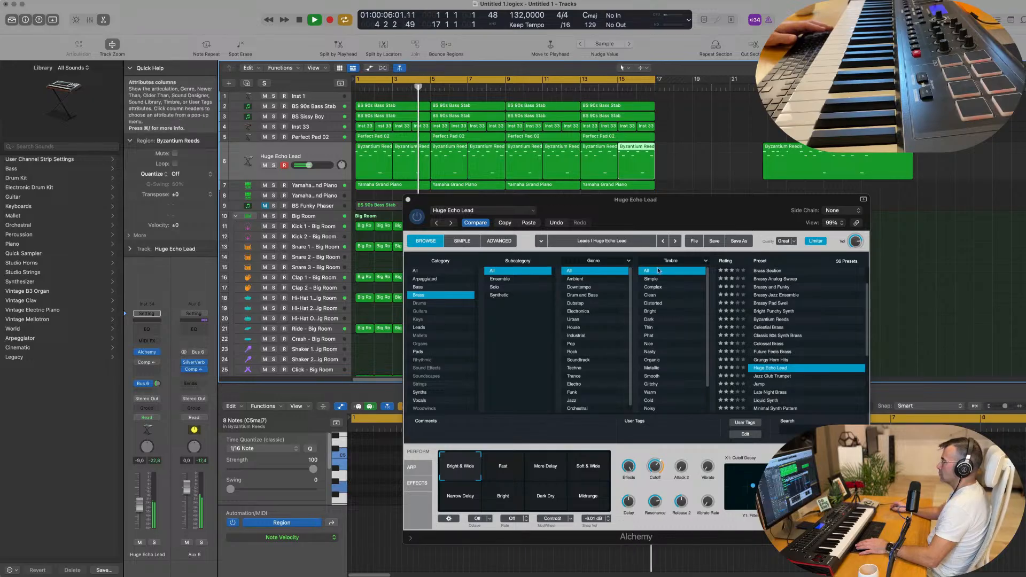
drag(700, 198, 674, 129)
Load the Jazz Club Trumpet preset and play it back from bar 1.
click(562, 398)
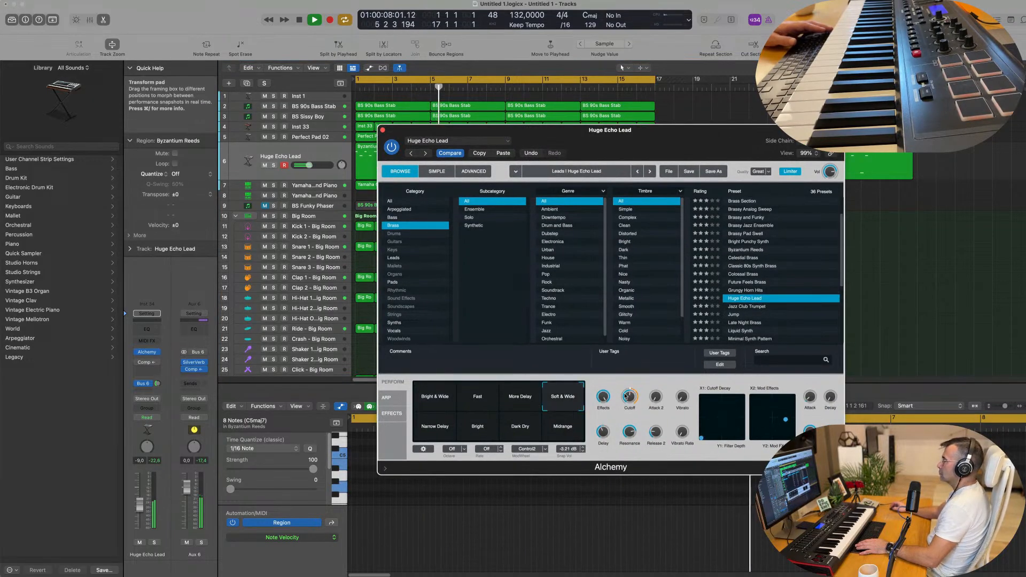
click(750, 307)
key(Return)
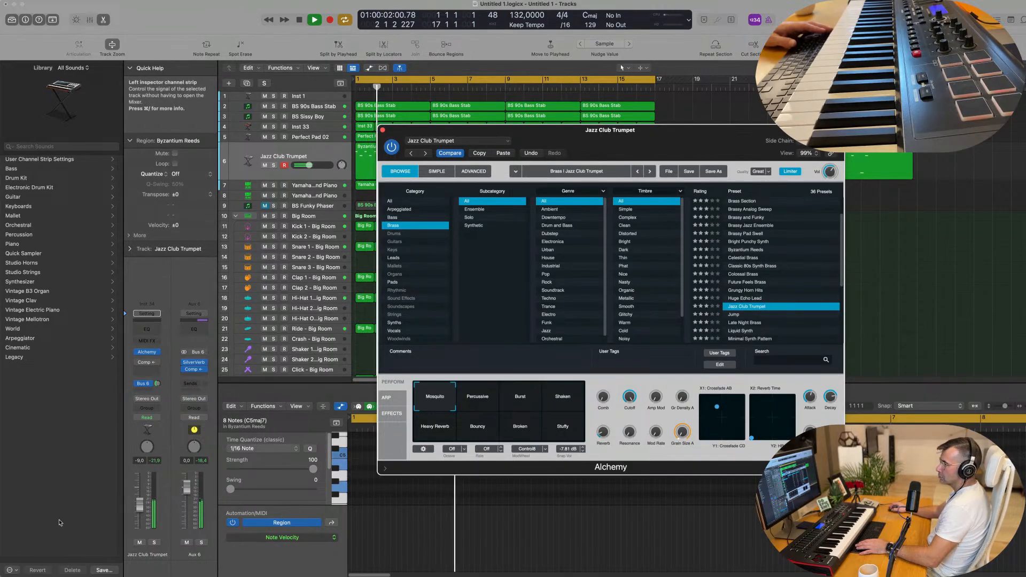
drag(139, 504, 139, 508)
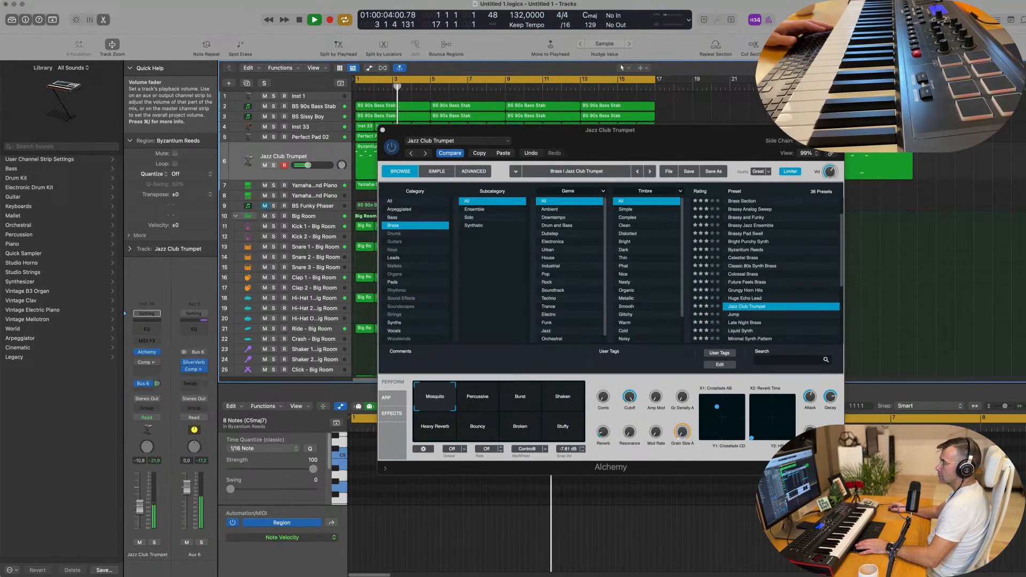
Audition the Percussive, Burst, Shaken and Heavy Reverb snapshots, settle on Mosquito, and trim the volume.
click(478, 406)
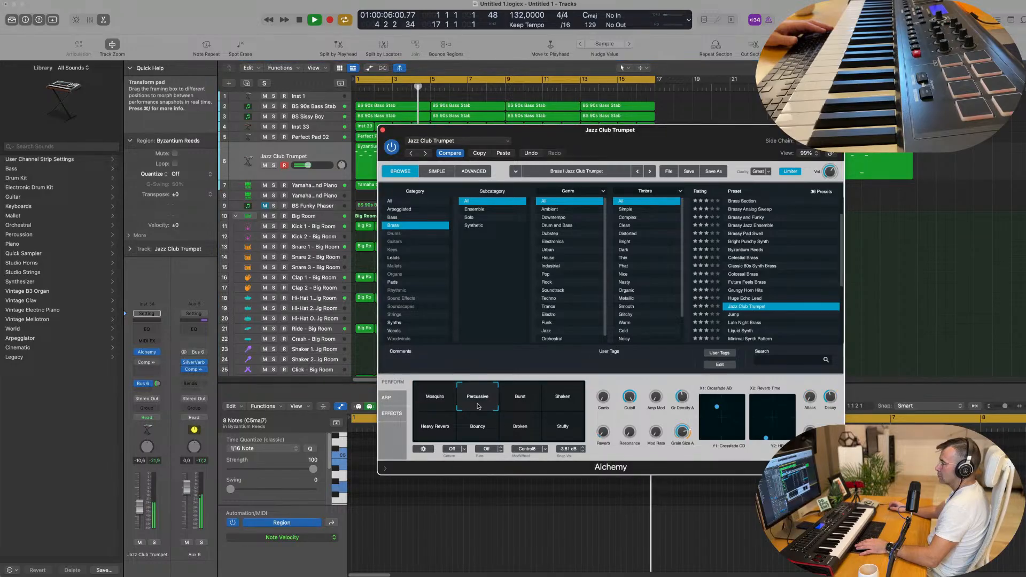
drag(144, 498, 143, 488)
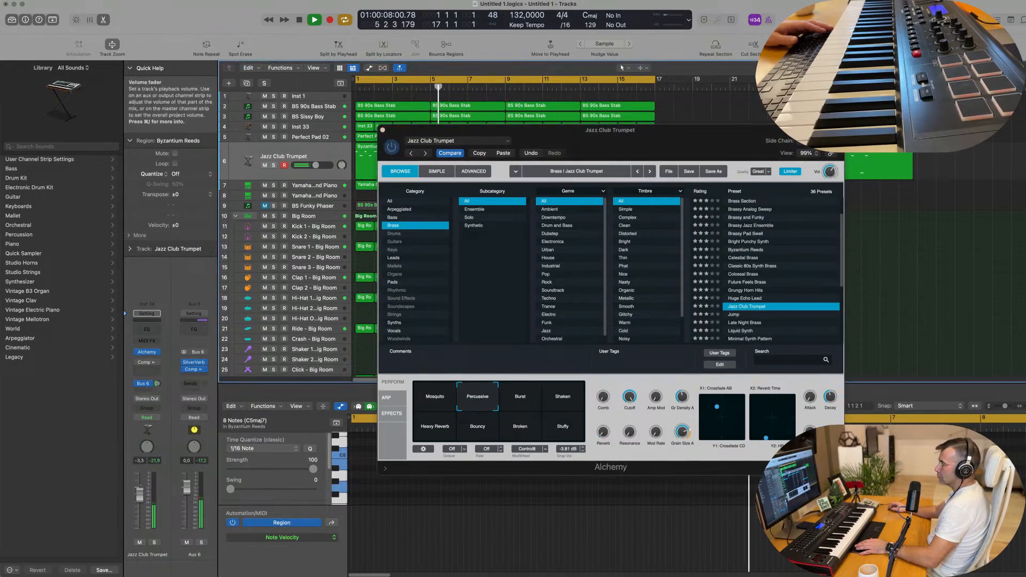
click(520, 398)
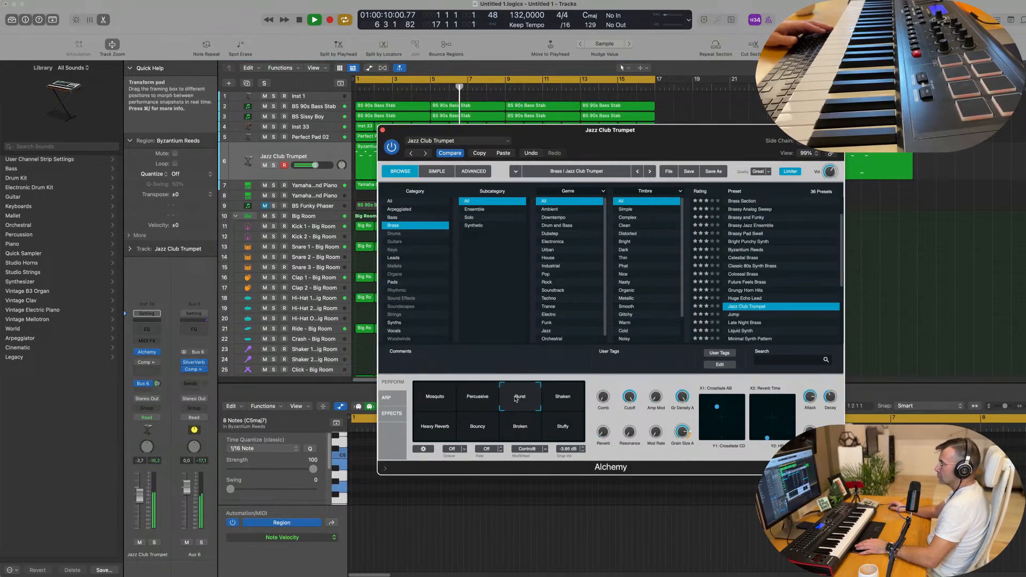
click(549, 403)
click(450, 428)
click(442, 403)
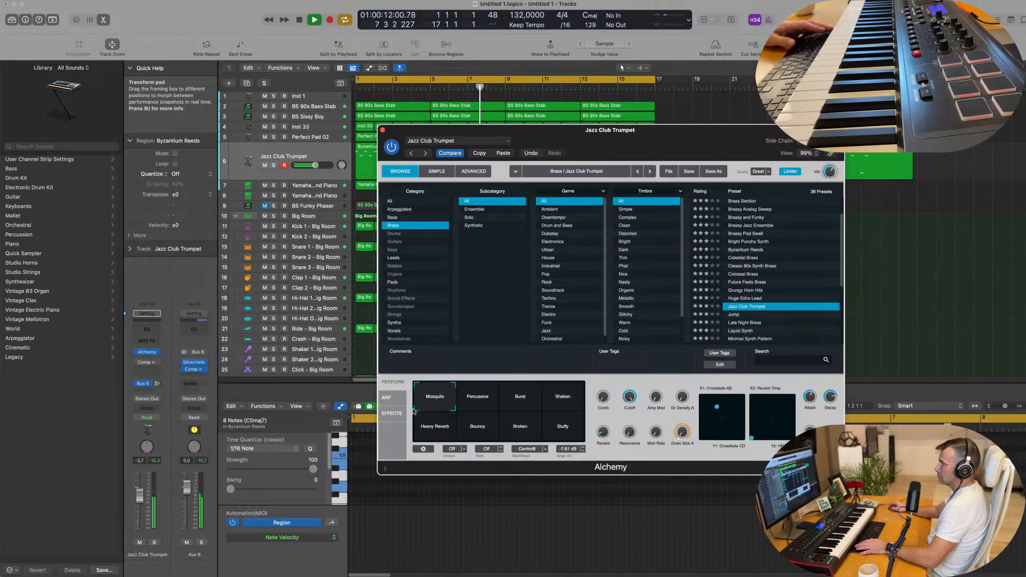
key(Return)
drag(140, 494, 141, 505)
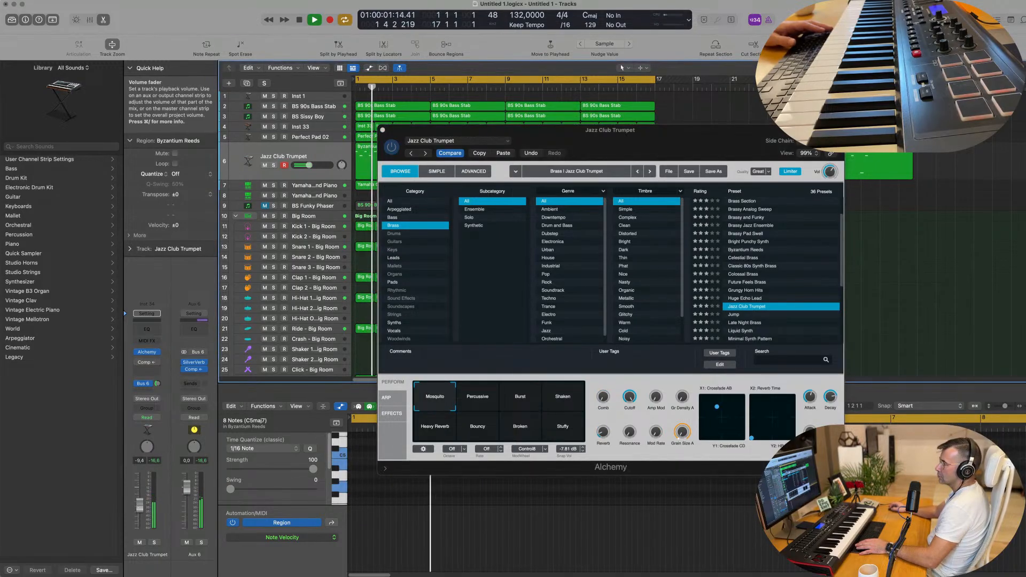
Add a Bus 7 send with a Stereo Delay inserted on Aux 7.
mouse_move(157, 386)
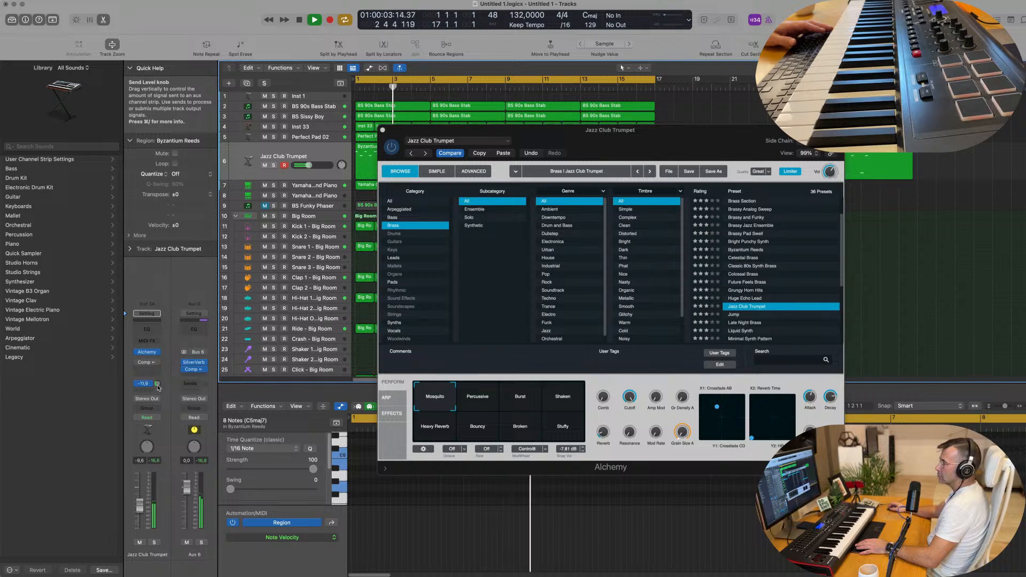
click(145, 383)
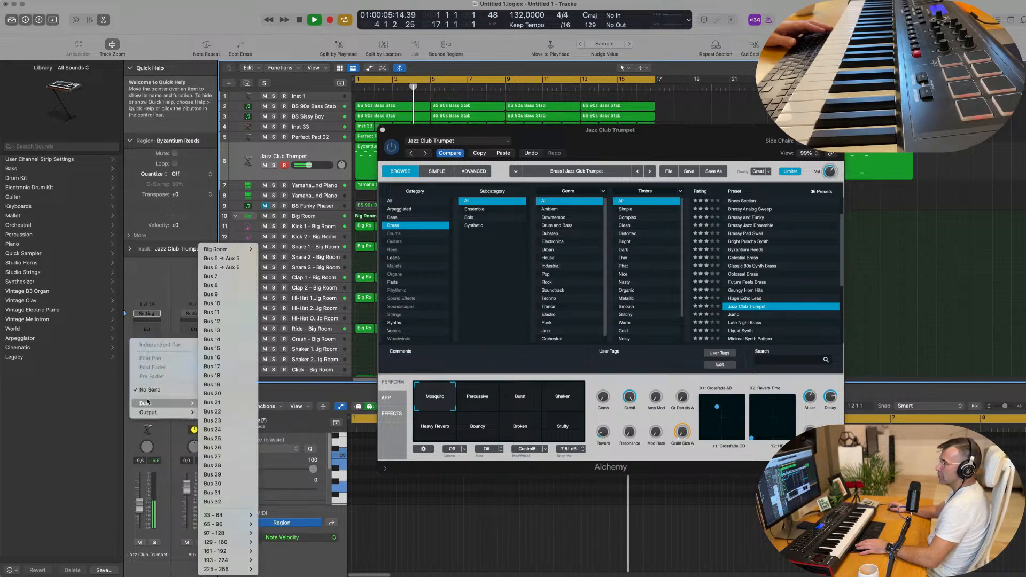
click(229, 277)
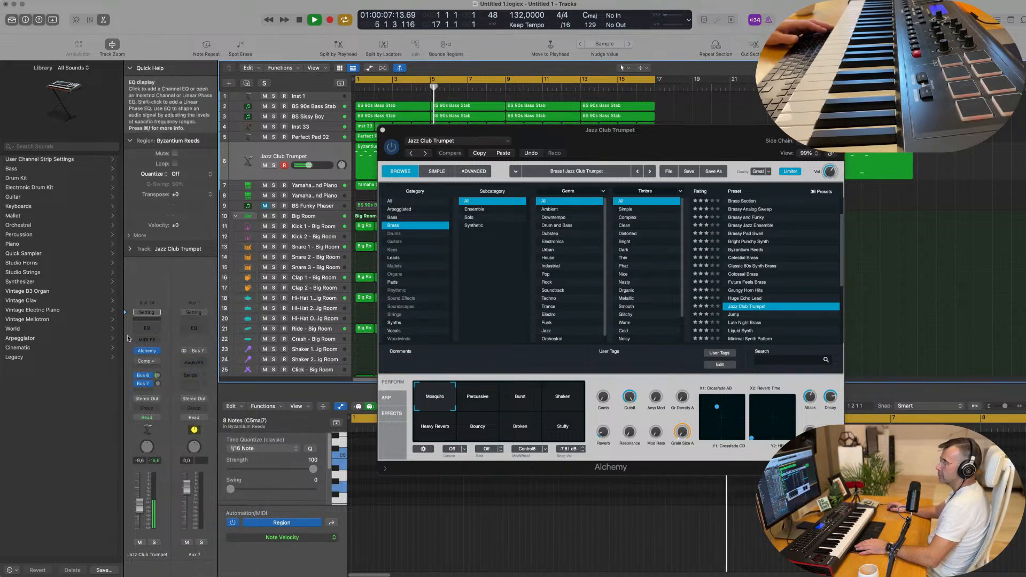
click(199, 363)
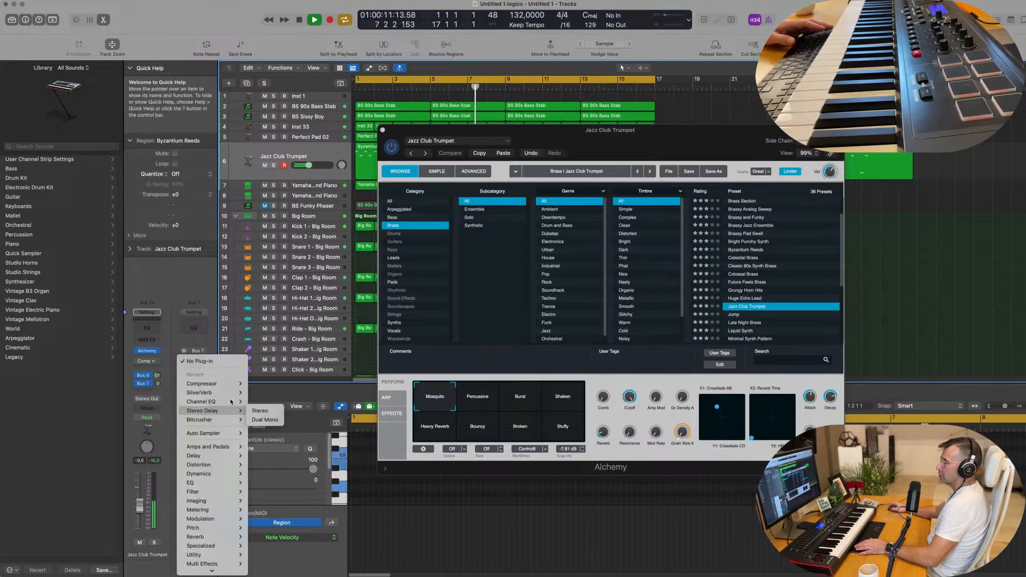
click(260, 410)
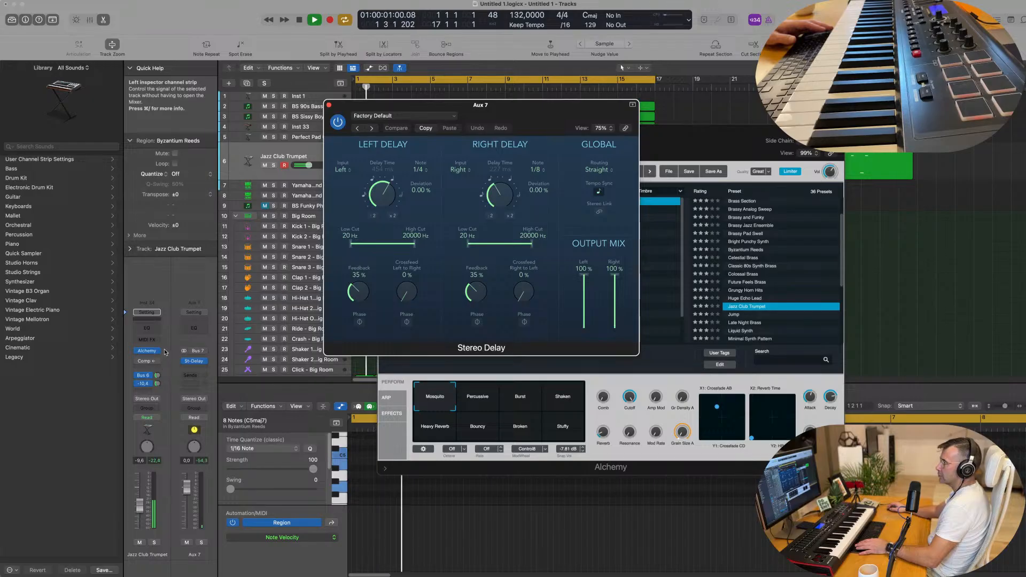
drag(157, 385, 158, 387)
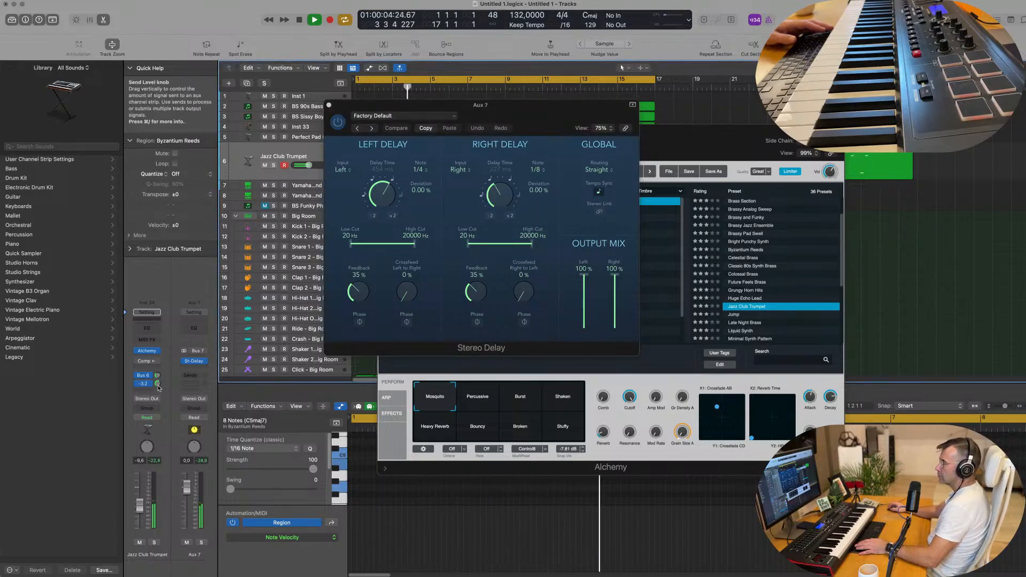
Add a Channel EQ to the trumpet track with a low cut at 810 Hz.
click(329, 105)
click(382, 130)
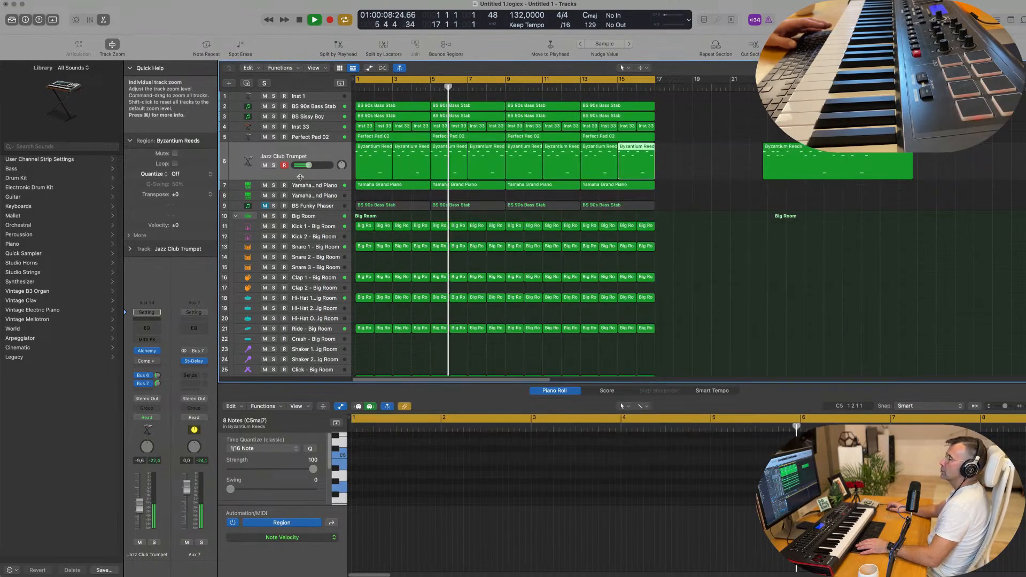
click(149, 329)
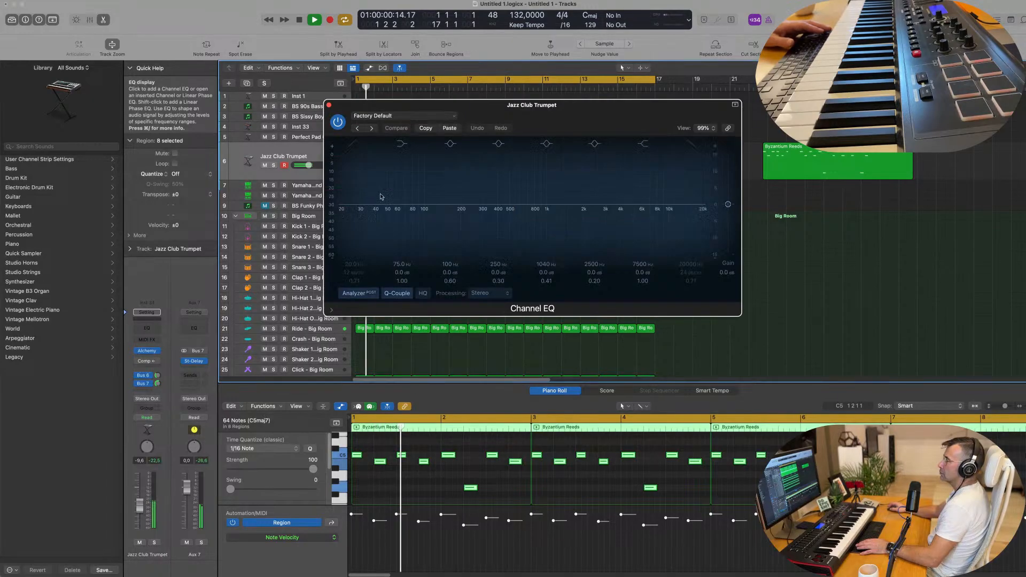
drag(353, 183, 534, 184)
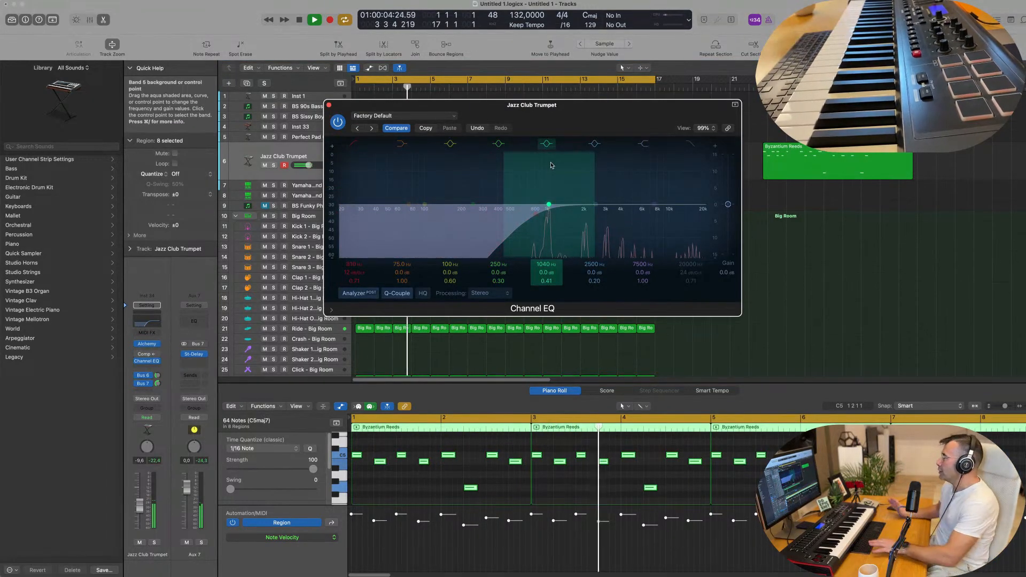